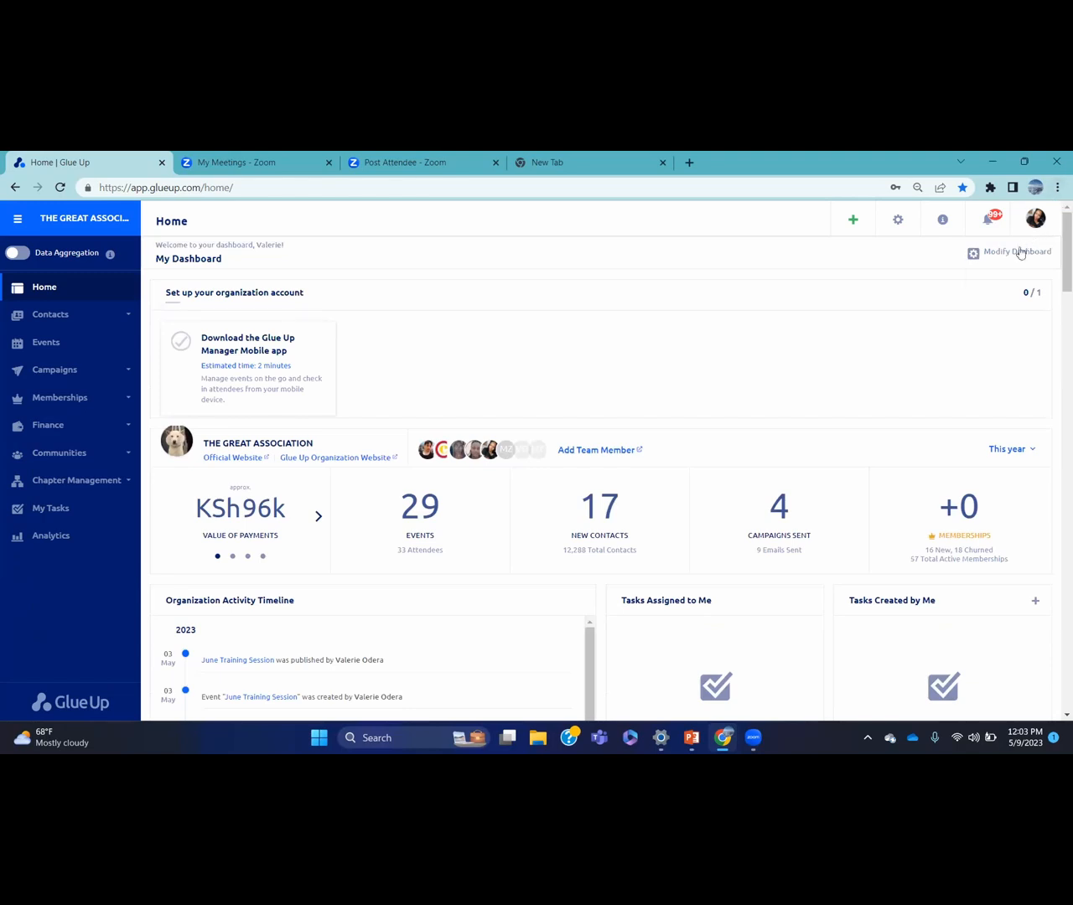
Review the widgets available for the Home dashboard in Modify Dashboard and cancel without saving.
click(1016, 258)
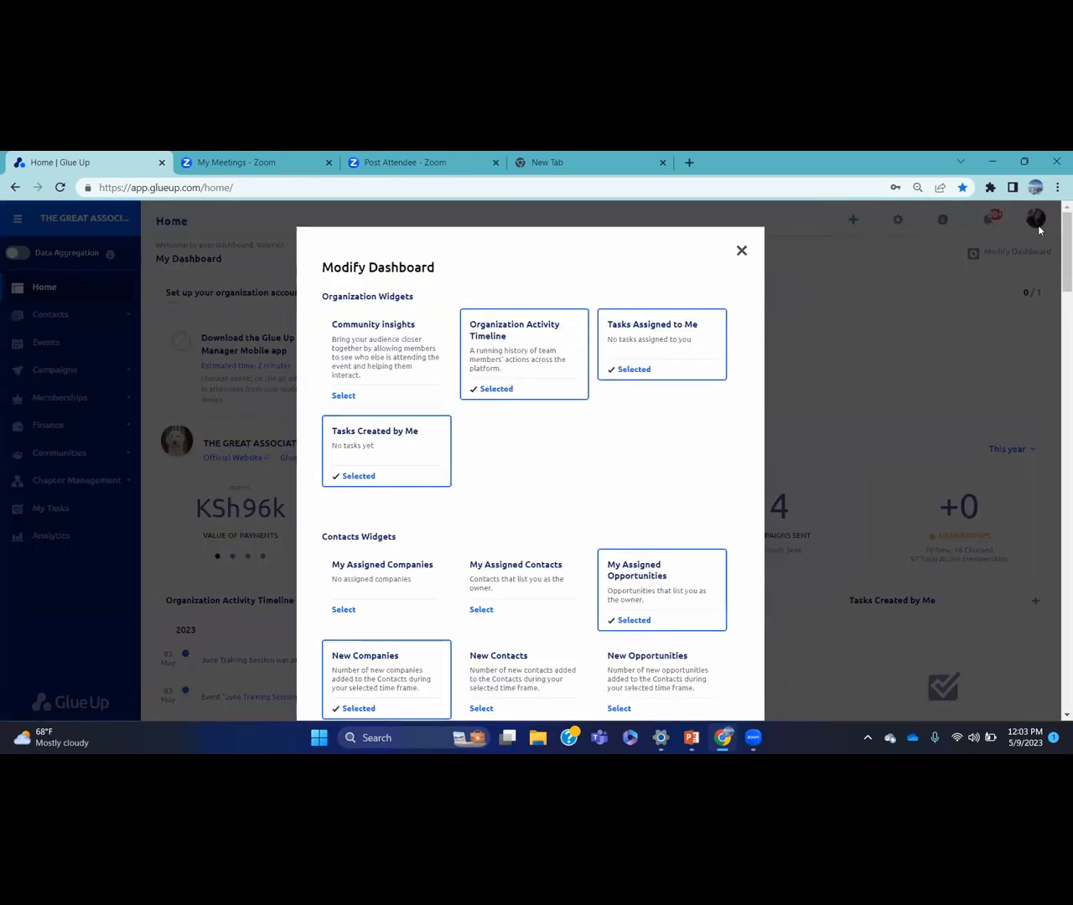
drag(1064, 234, 1056, 366)
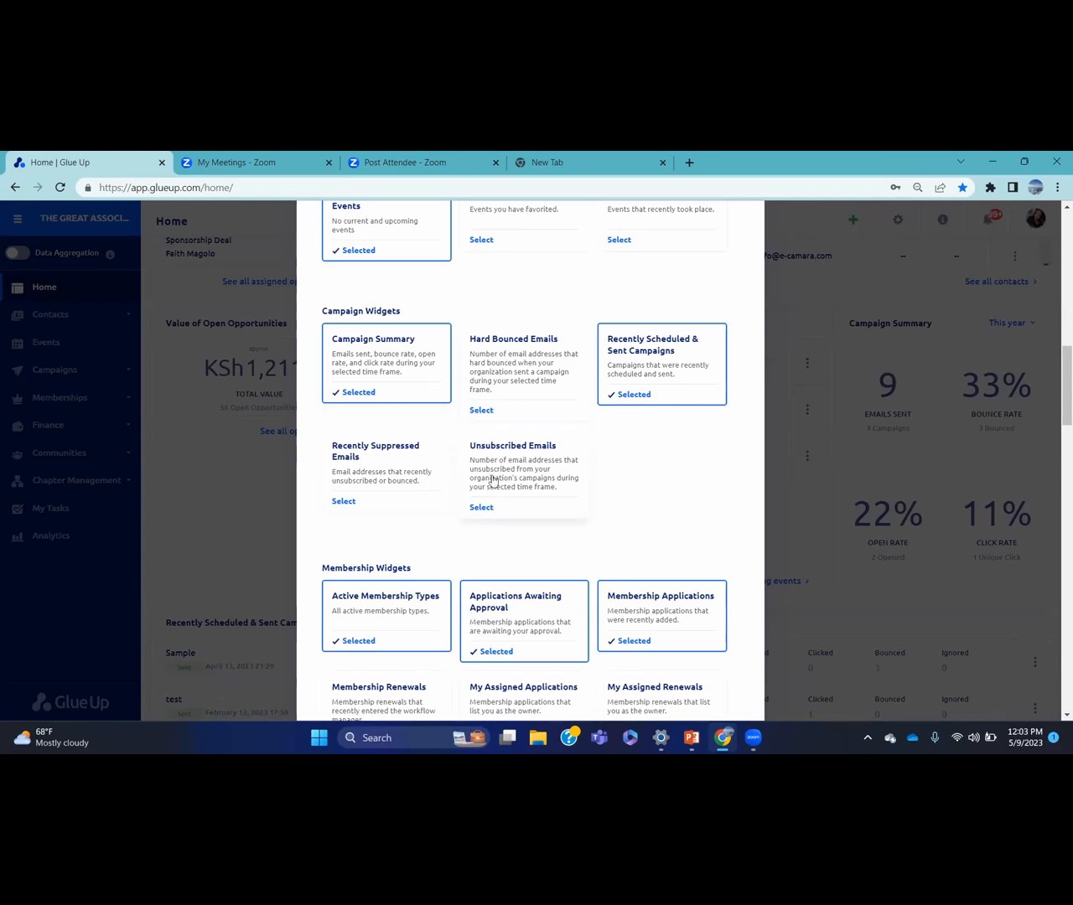
drag(1063, 374, 1063, 562)
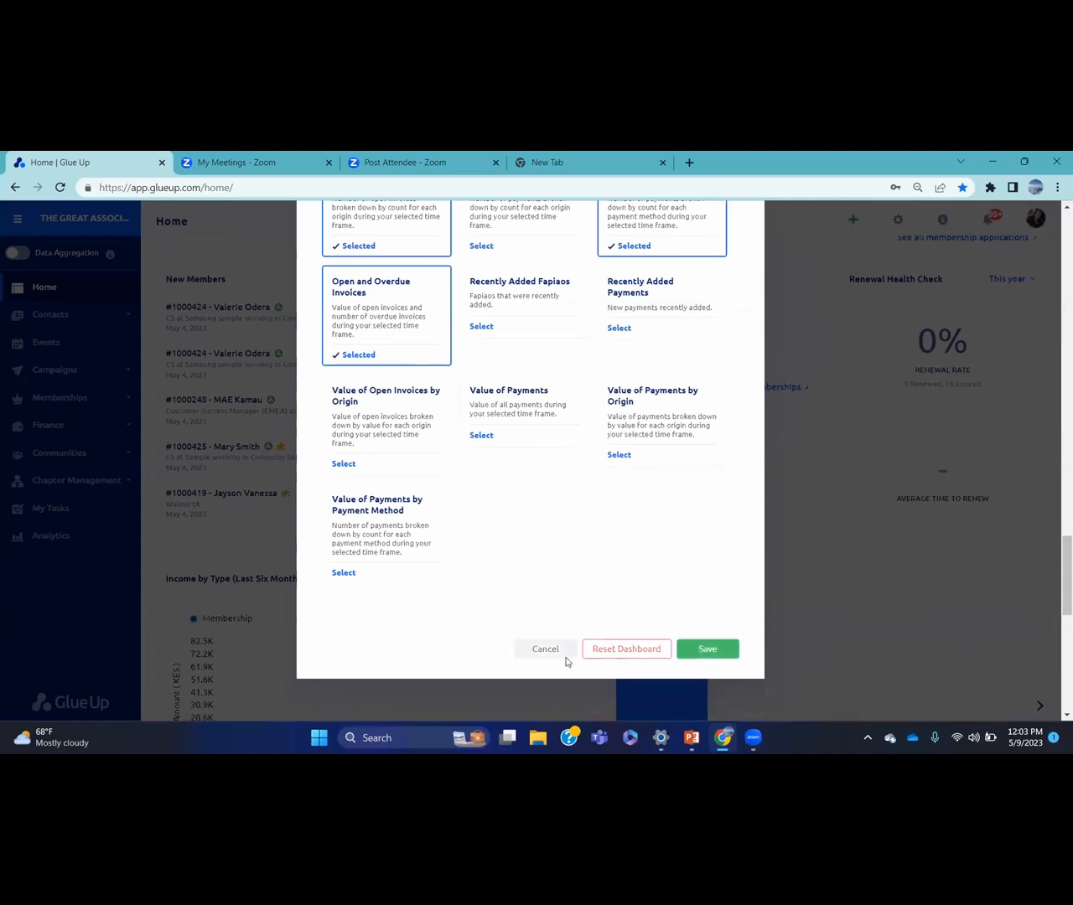
click(553, 655)
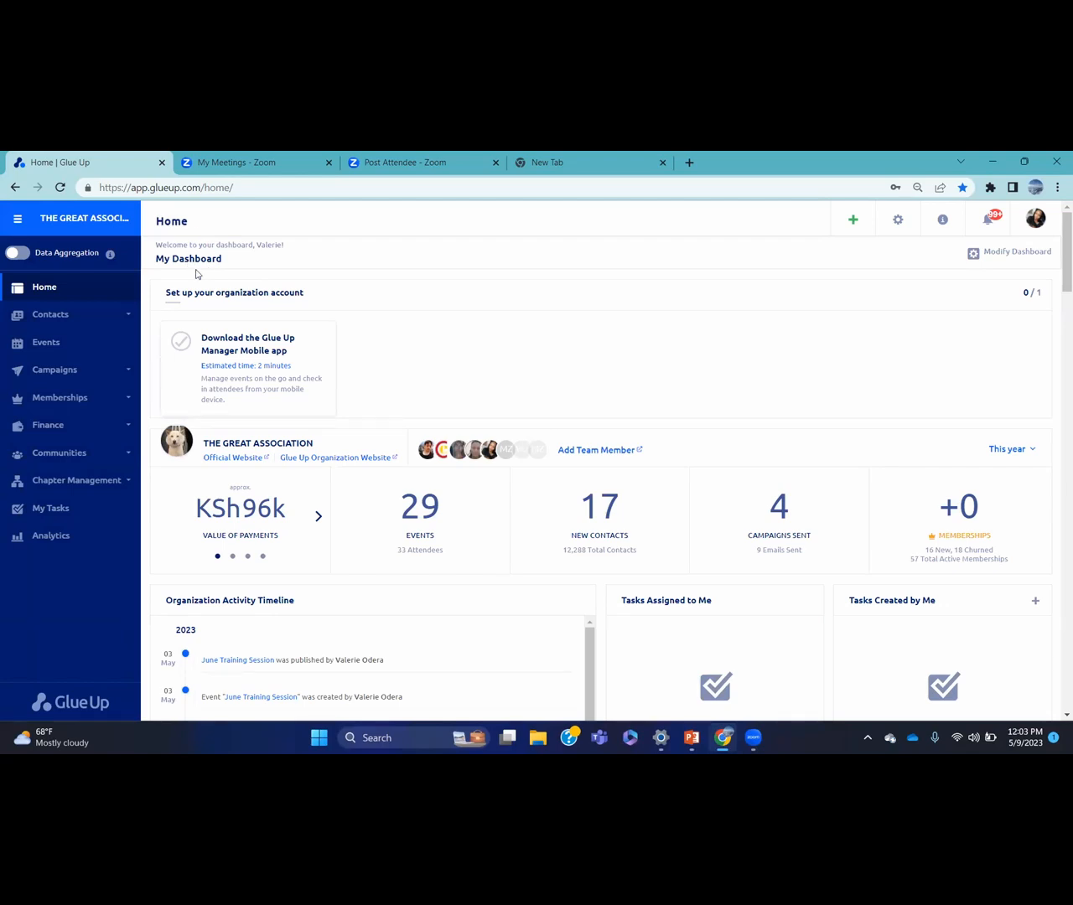
Open the Campaigns dashboard, review its available widgets in Modify Dashboard, and close the dialog.
click(126, 375)
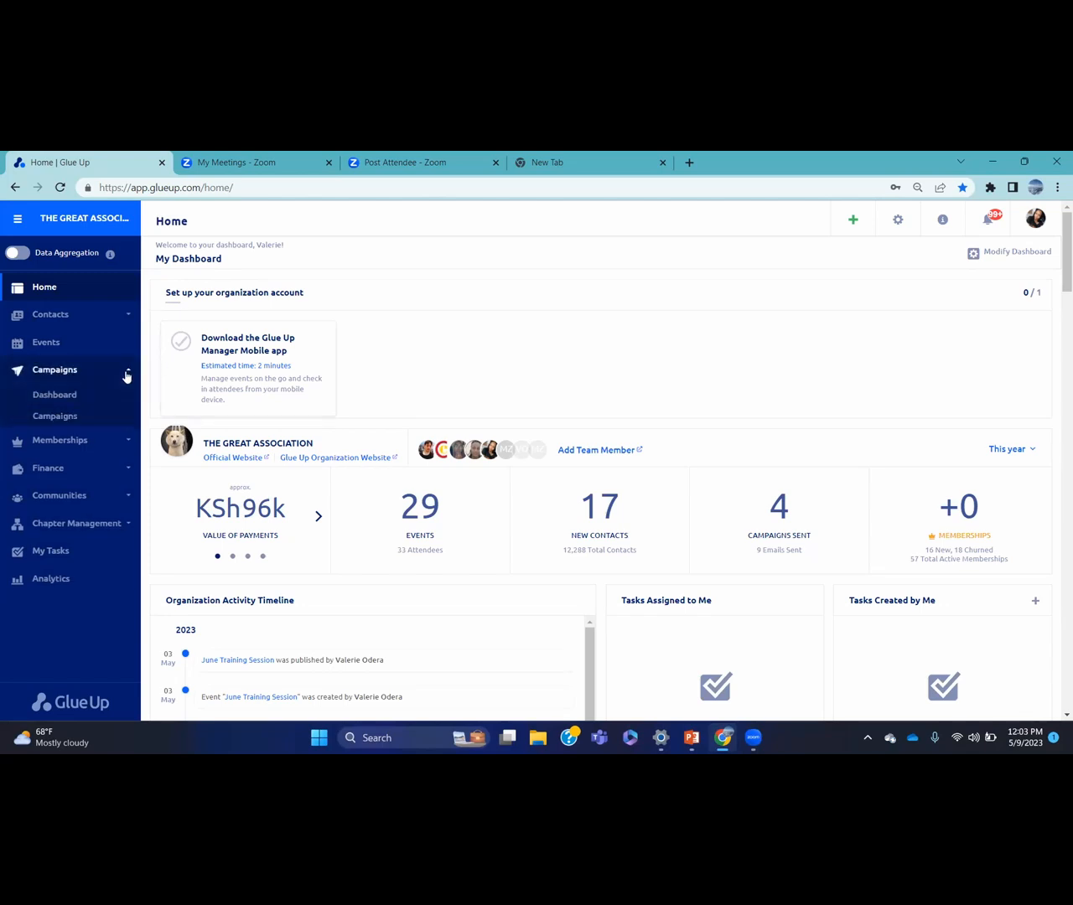
click(55, 397)
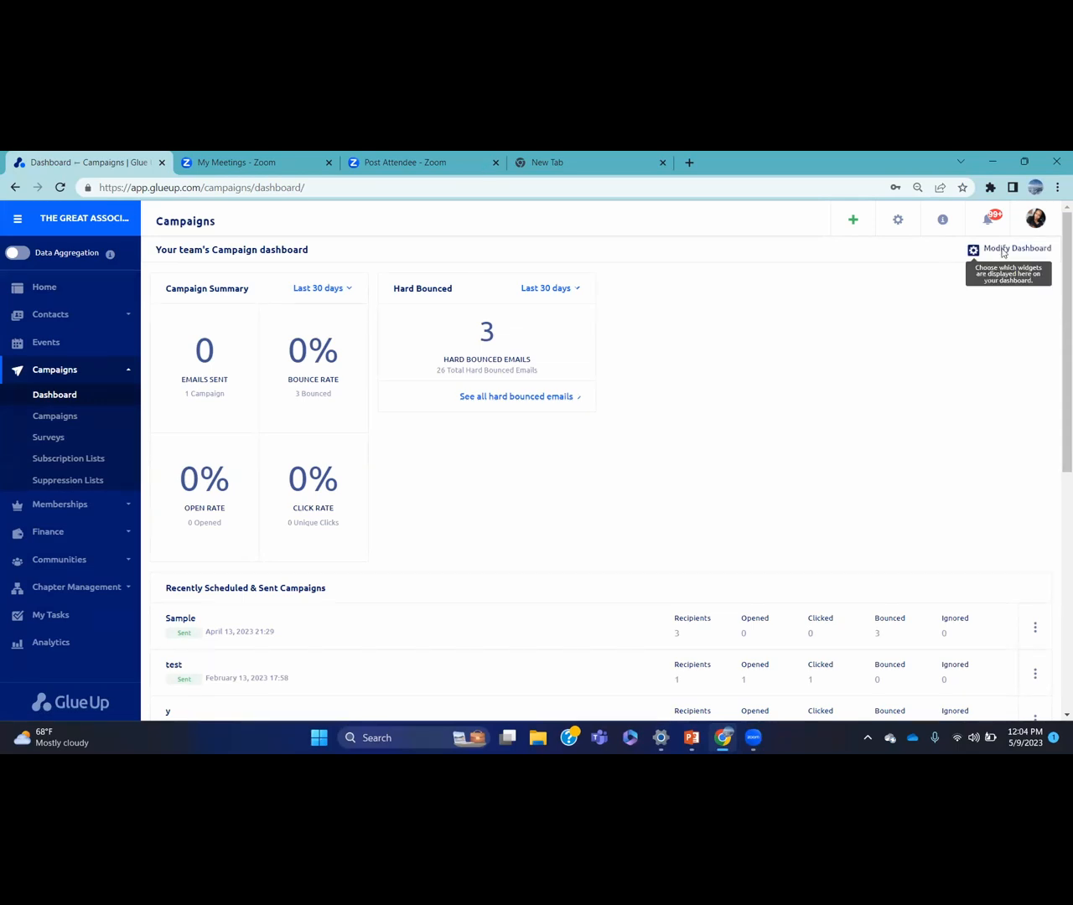
click(972, 249)
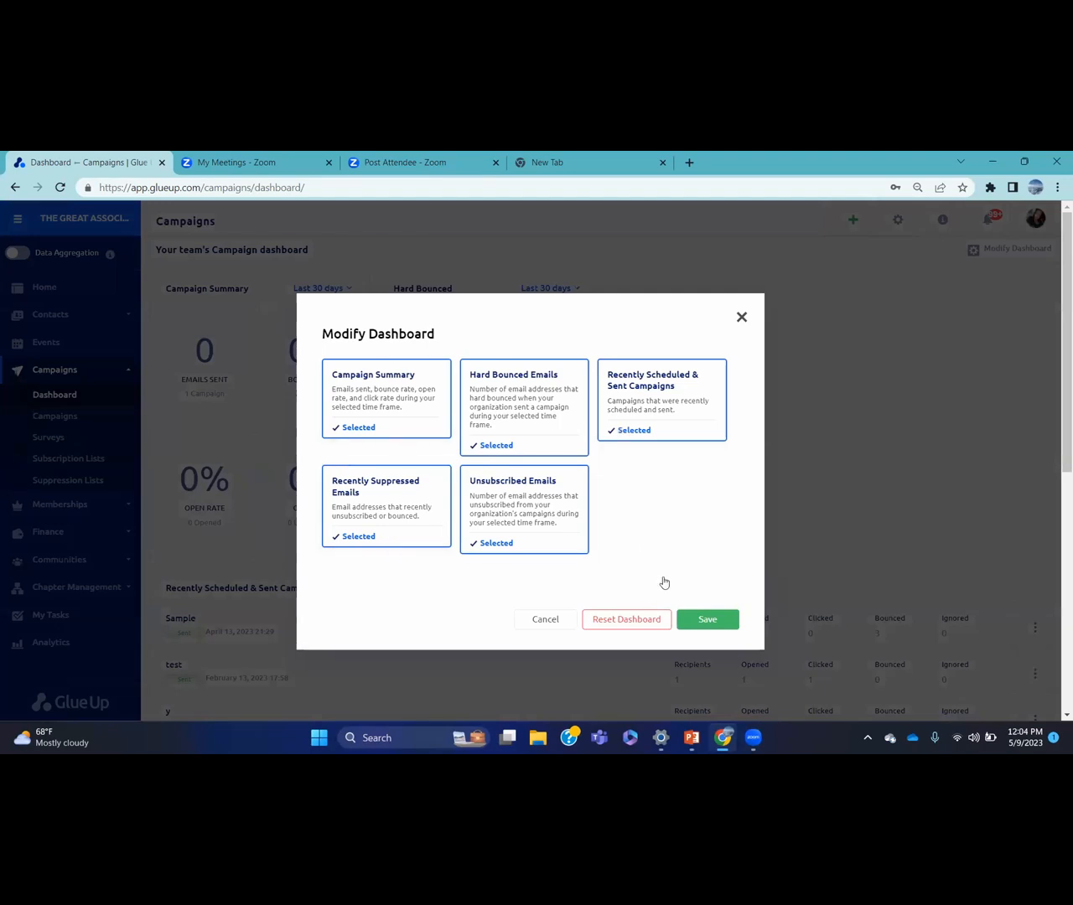
click(742, 318)
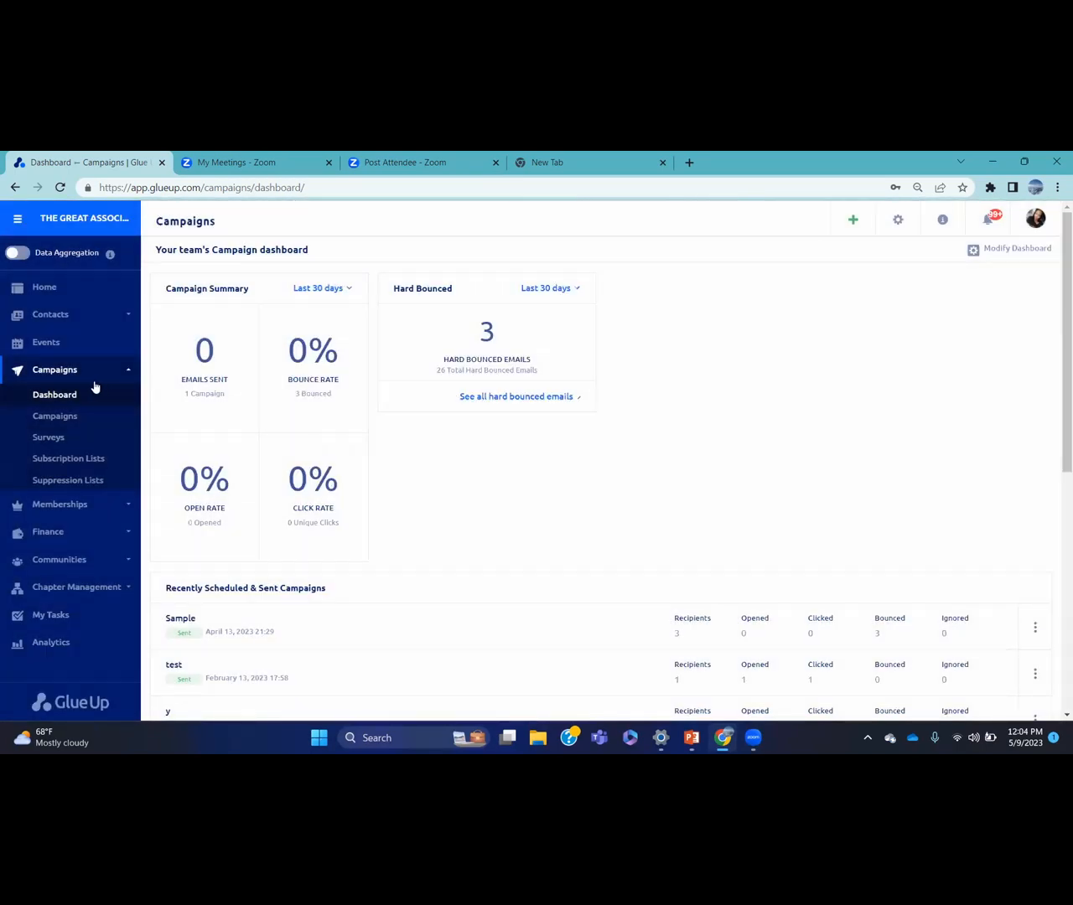
Go to the organization's DNS & Verified Senders settings and delete the sender domain that is awaiting verification.
click(93, 290)
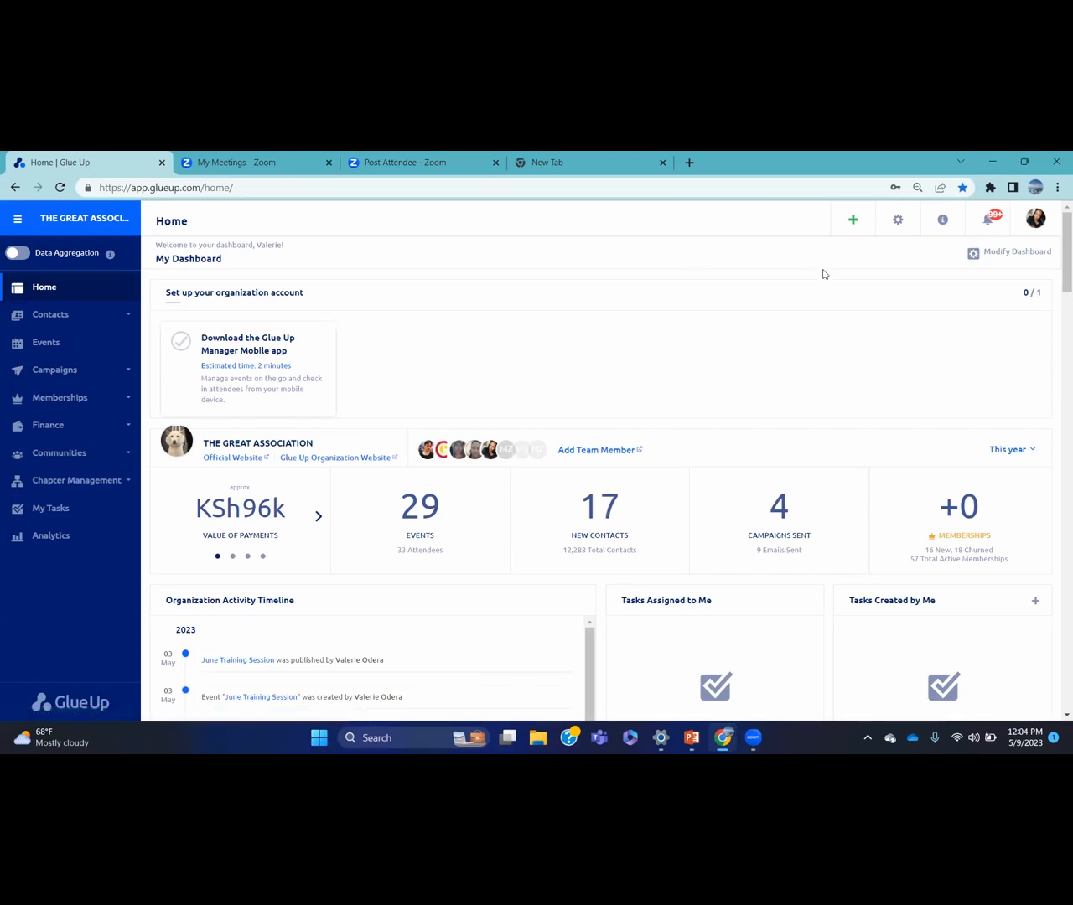
click(895, 225)
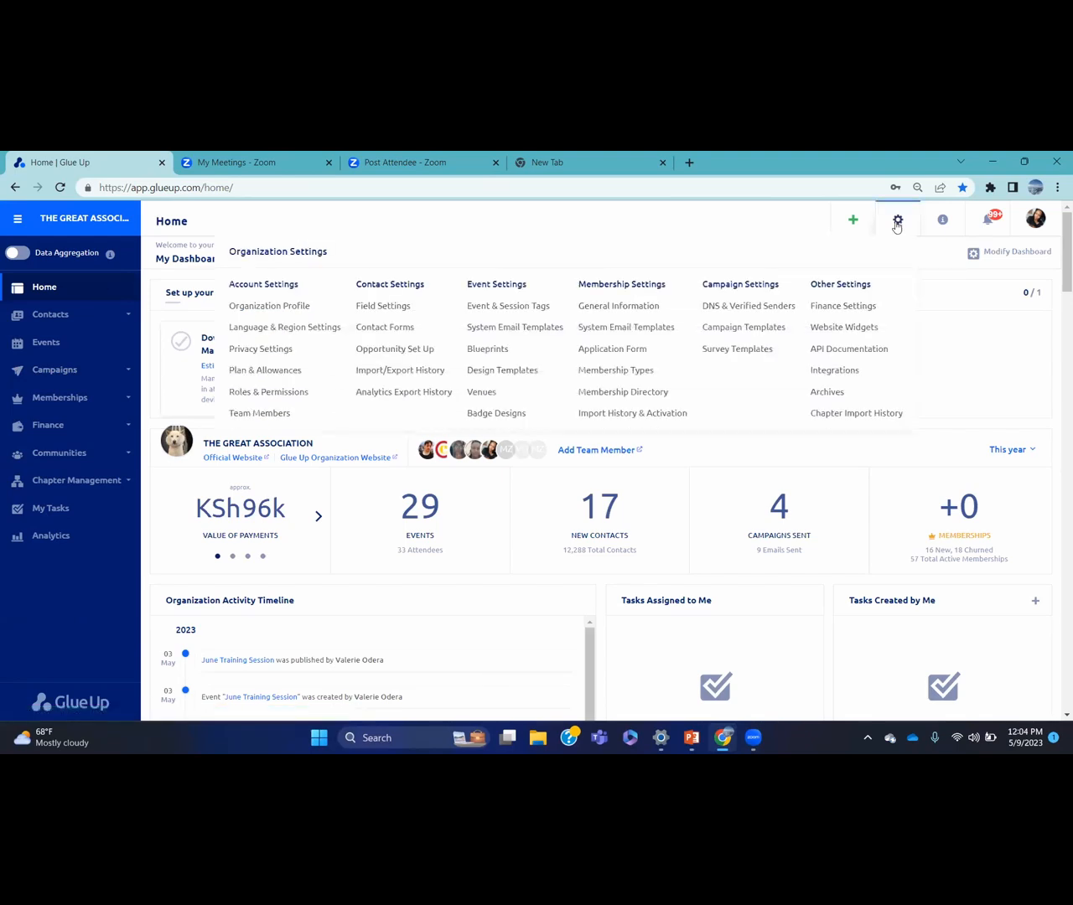
click(734, 308)
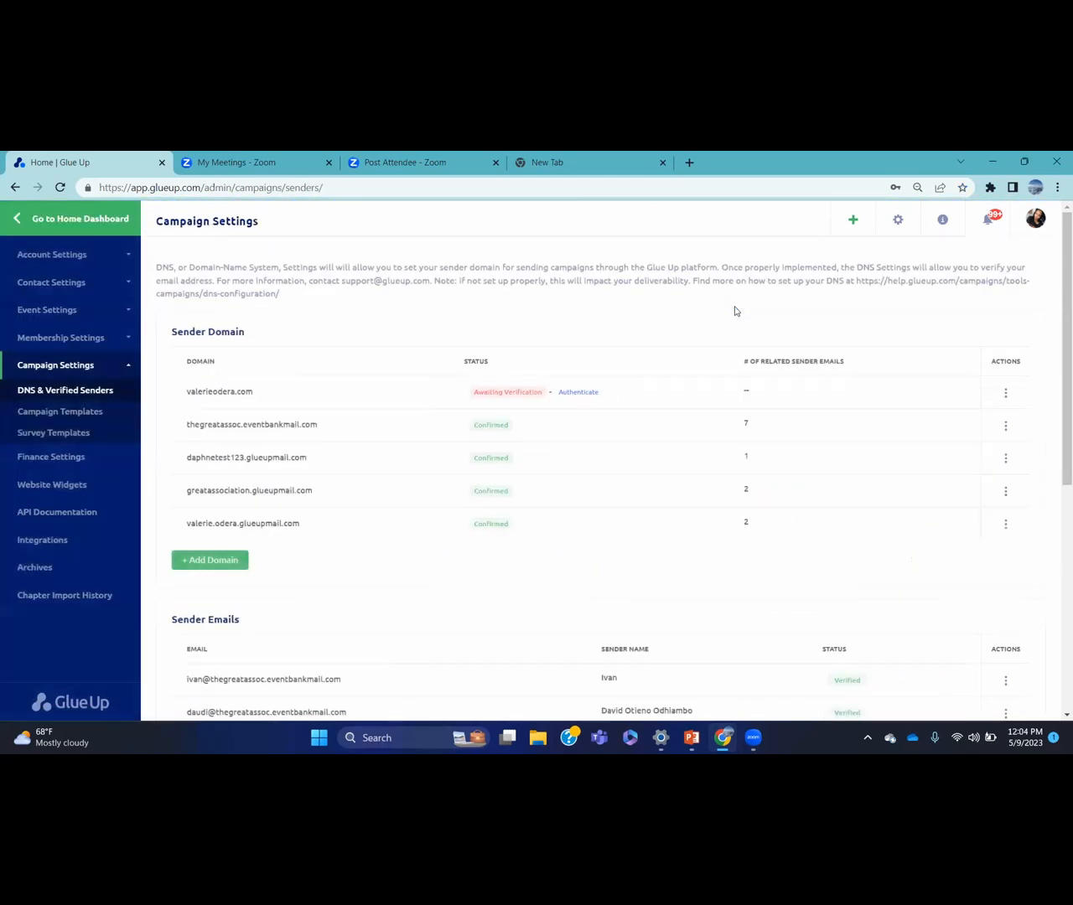
click(1003, 394)
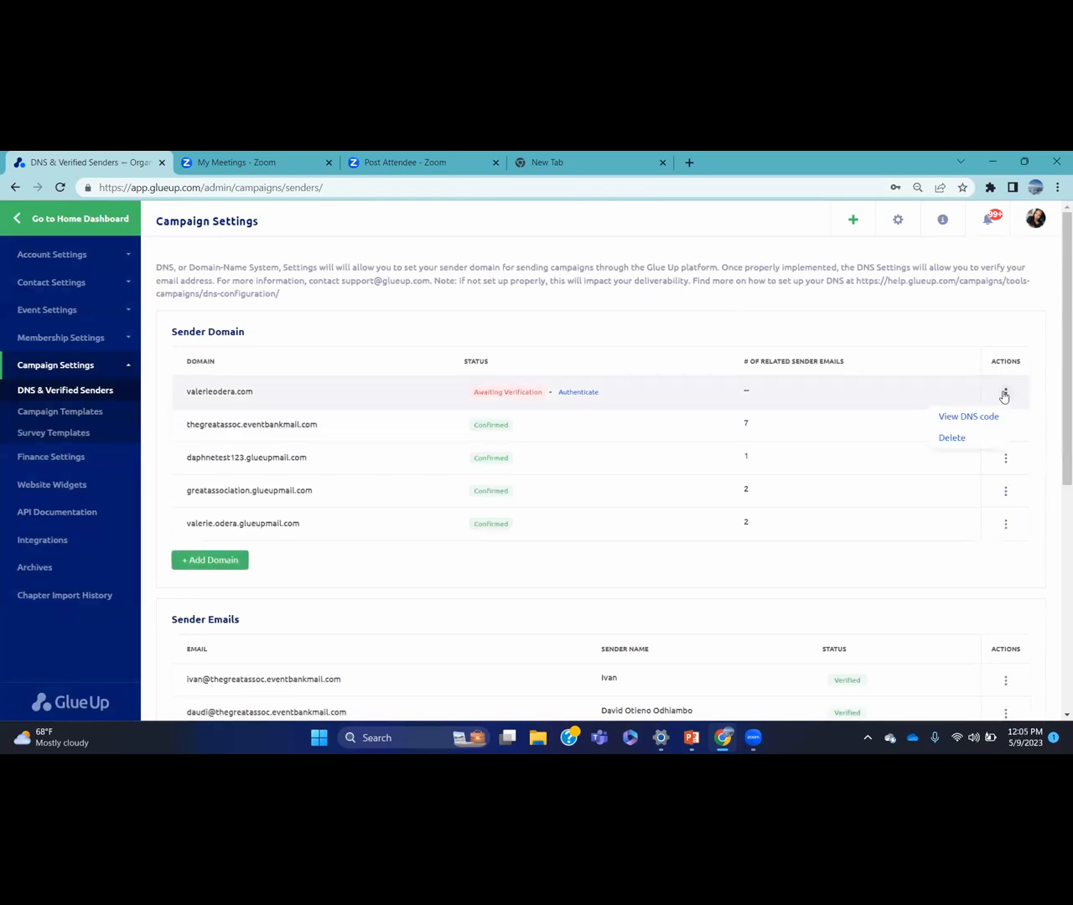
click(958, 438)
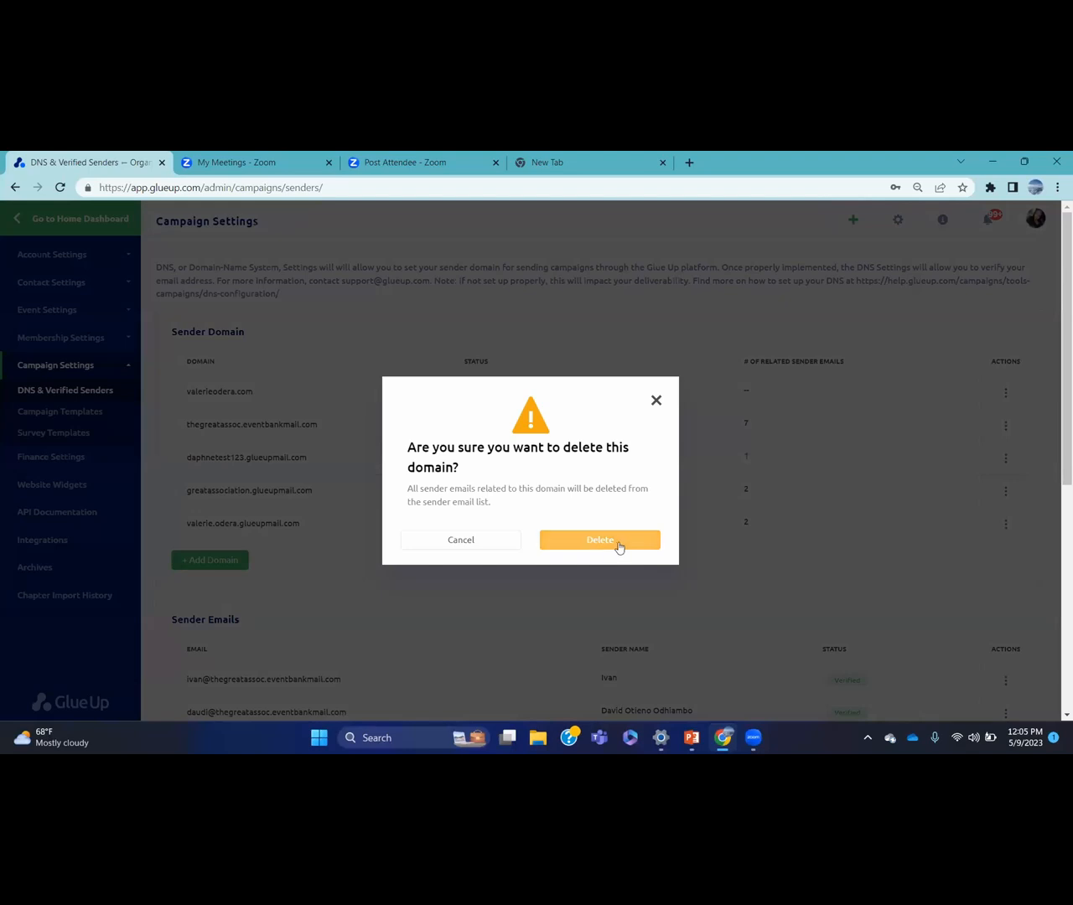
click(618, 543)
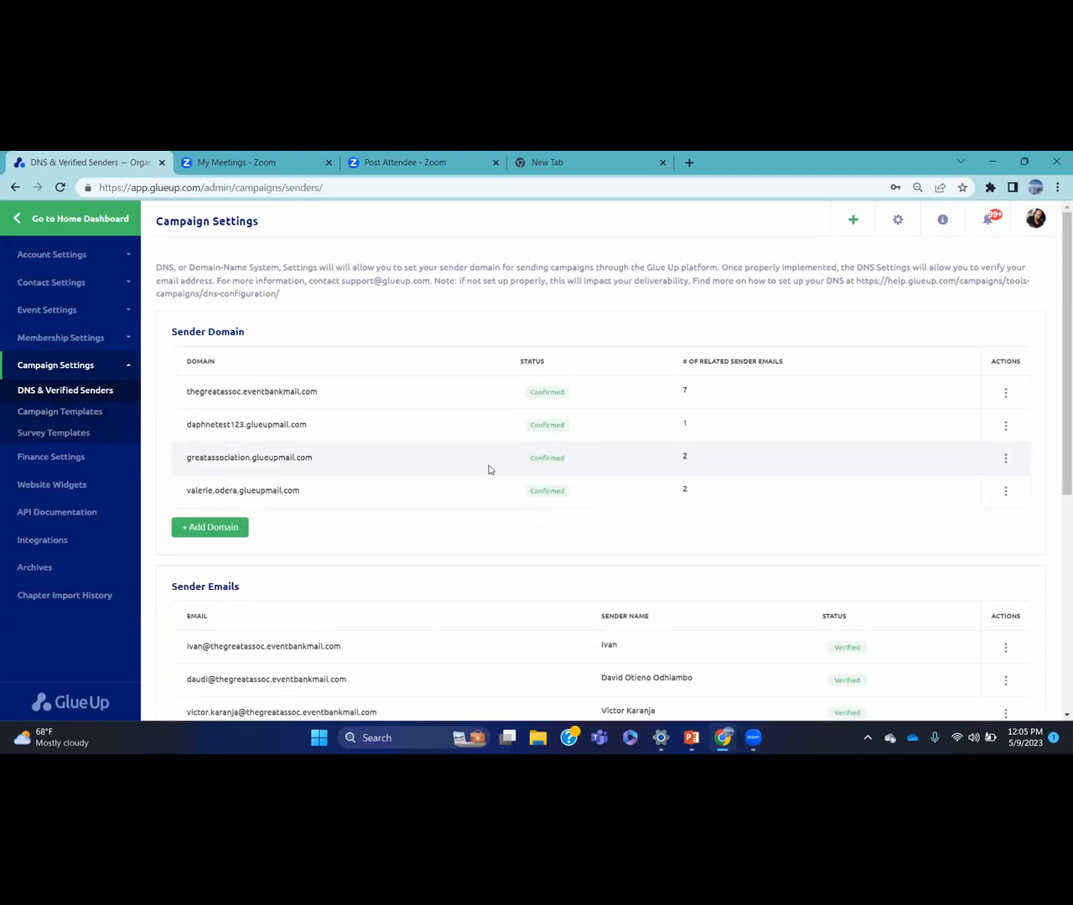
Add the deleted domain again as the organization's own email domain, generate its DNS records, and close the authentication dialog.
click(225, 527)
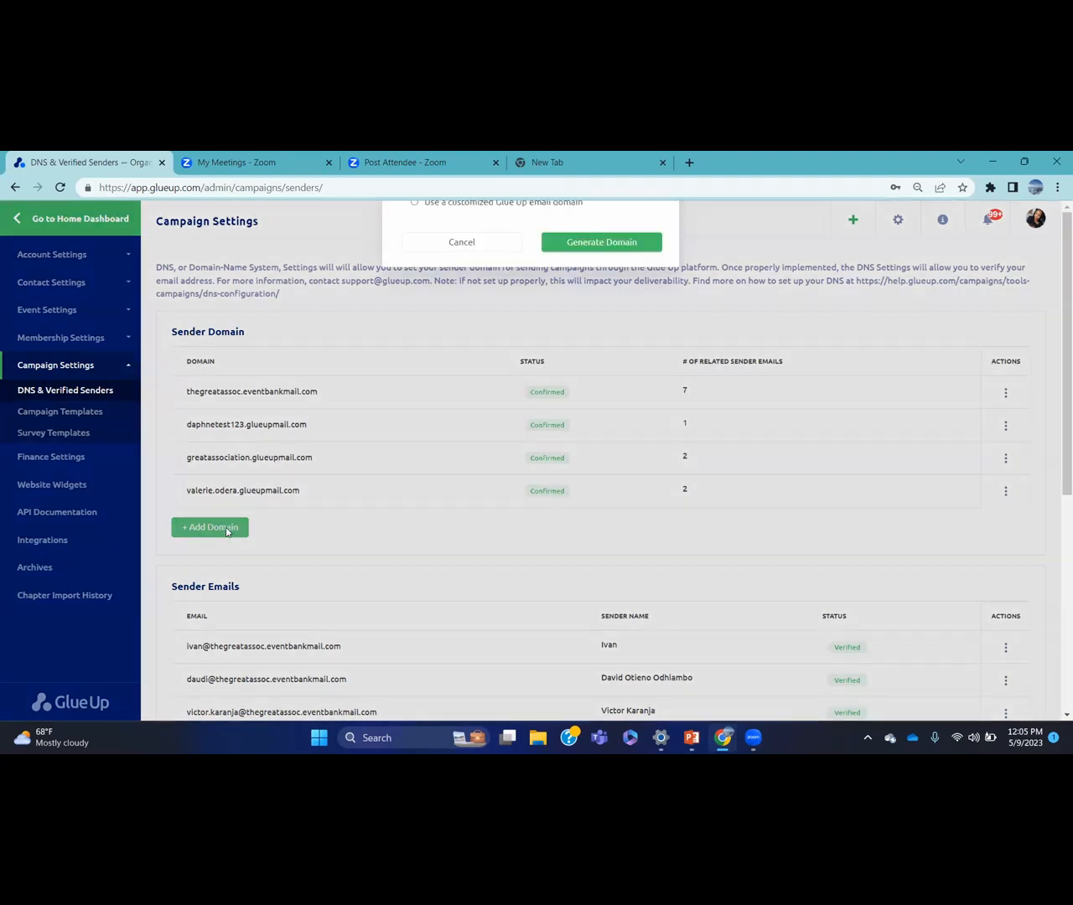
click(473, 503)
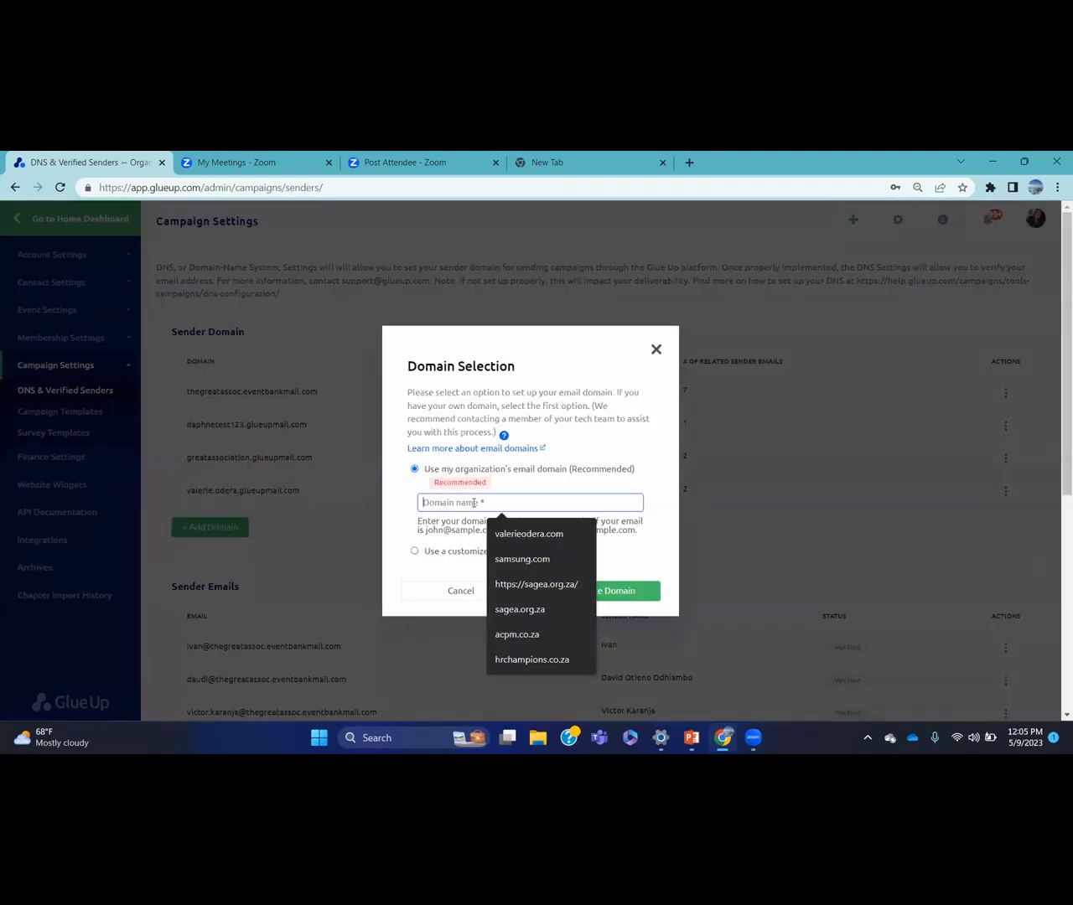
click(521, 534)
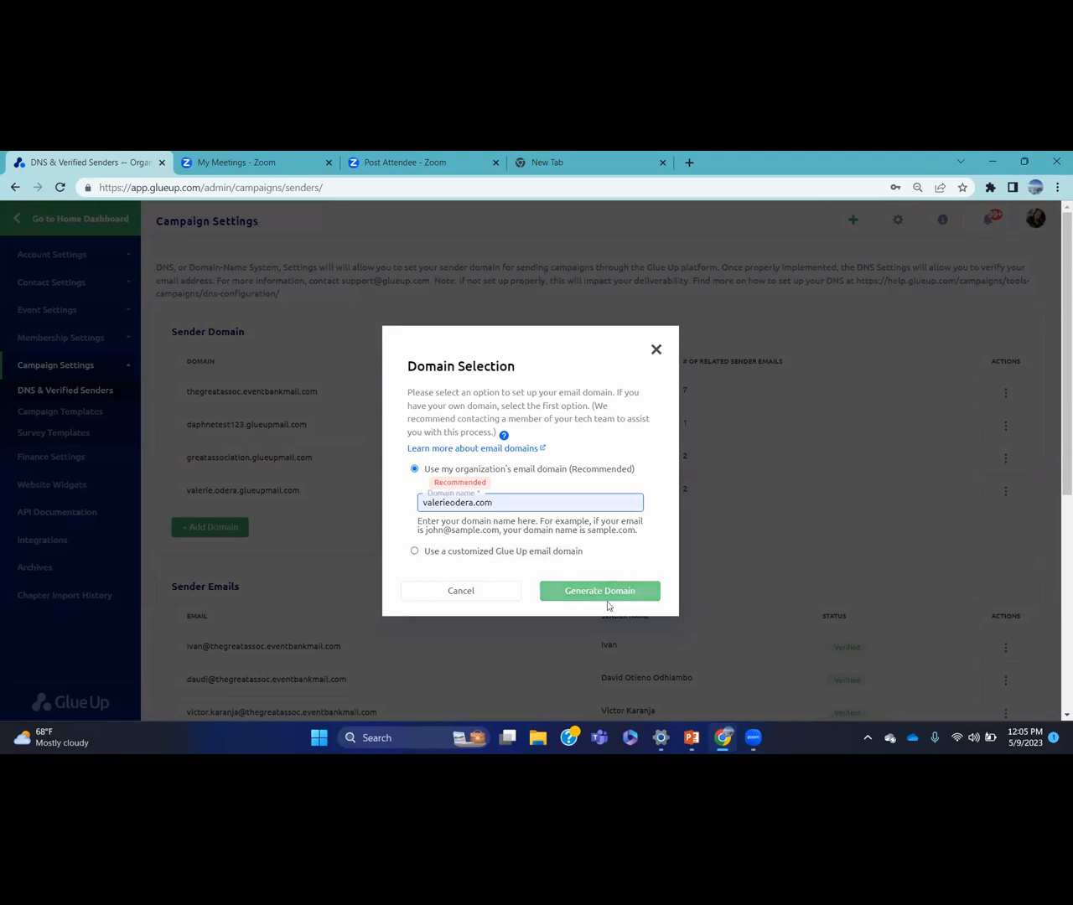
click(621, 597)
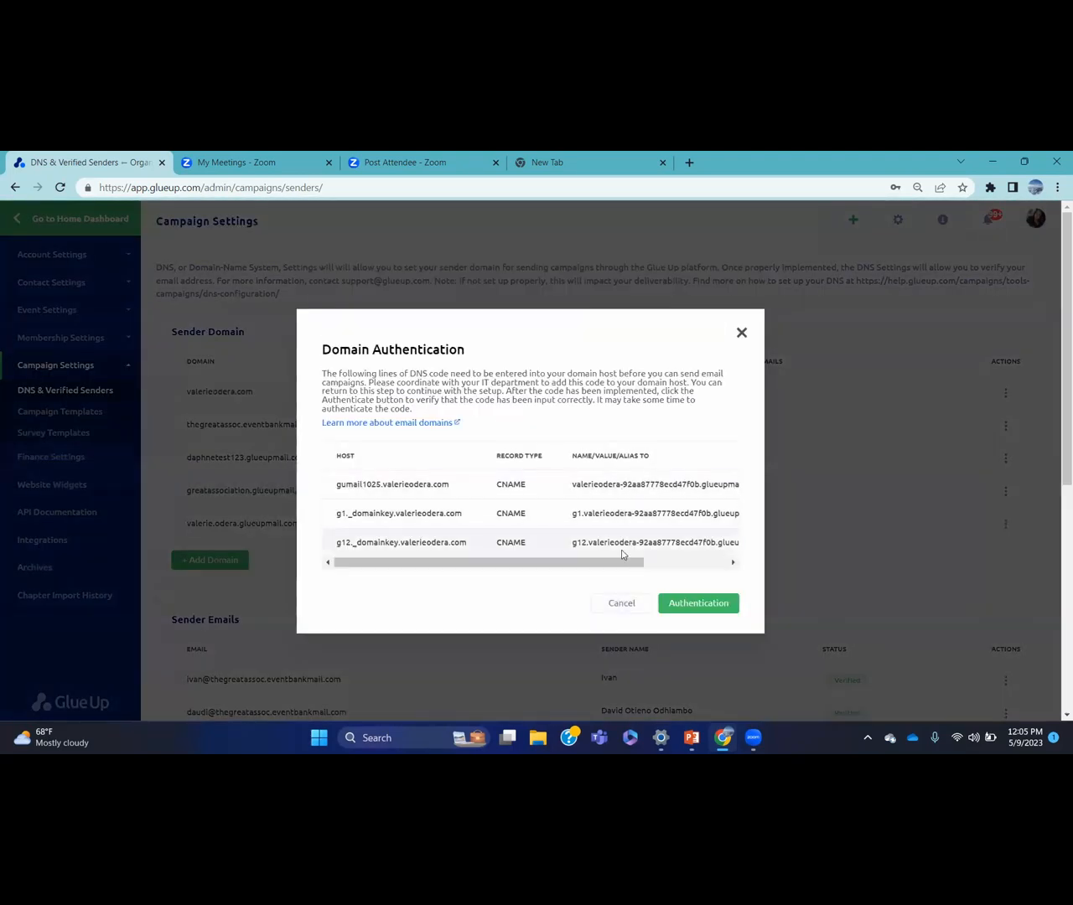
click(741, 334)
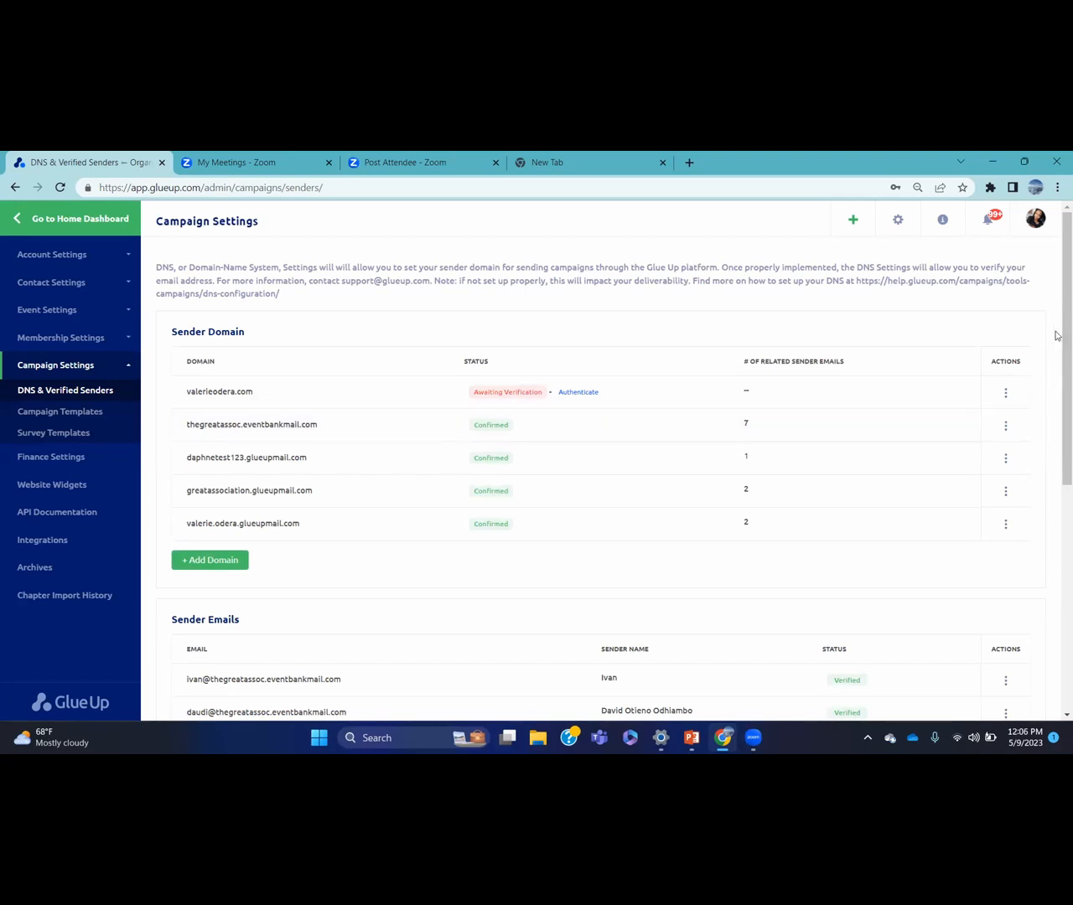
Examine the sender emails list and the domain choices in the Add Sender Email form, cancelling without adding one.
drag(1058, 336, 1058, 480)
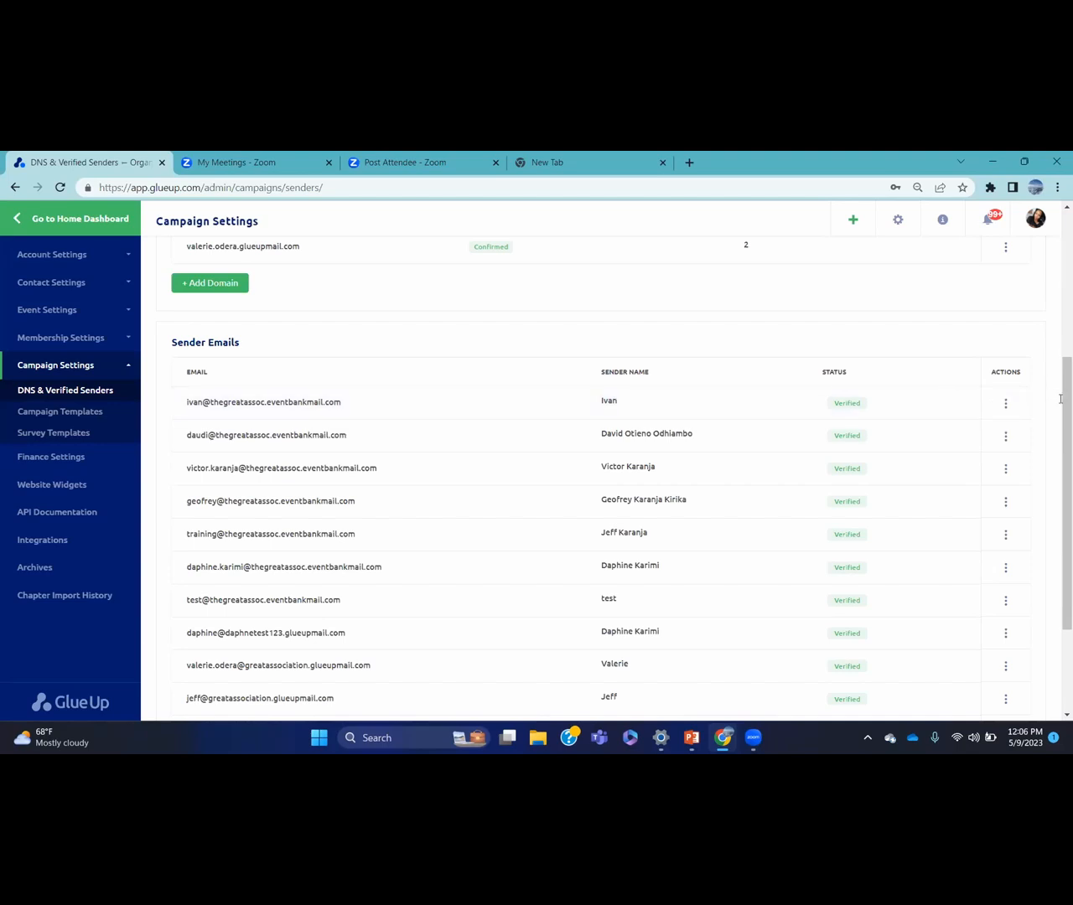
drag(1060, 408, 1060, 486)
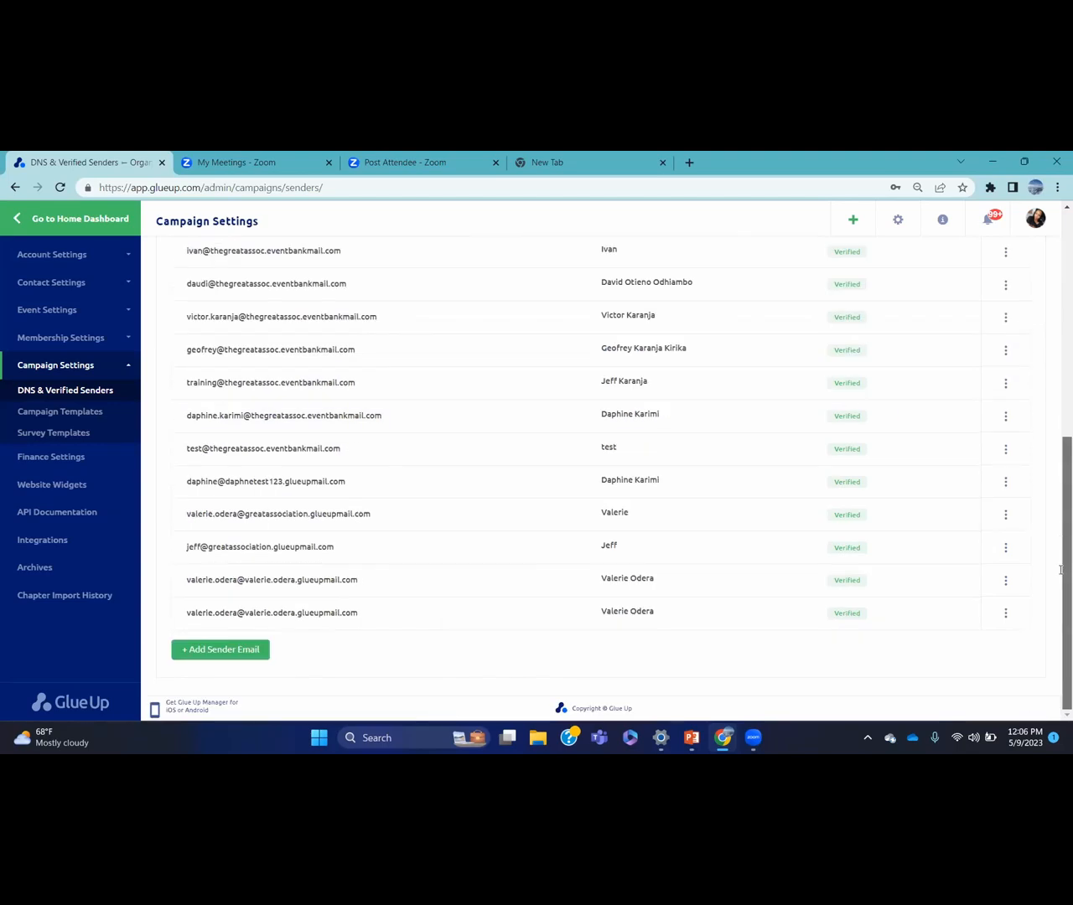
click(216, 652)
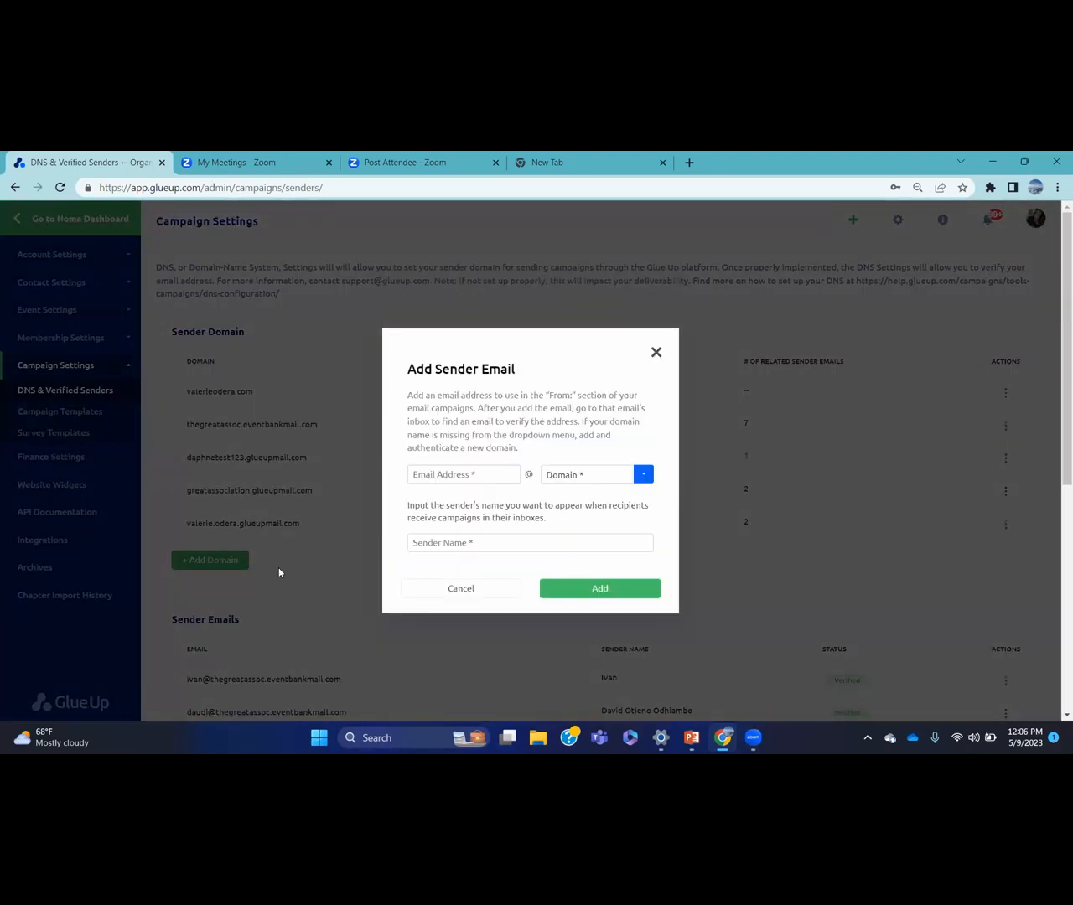
click(566, 475)
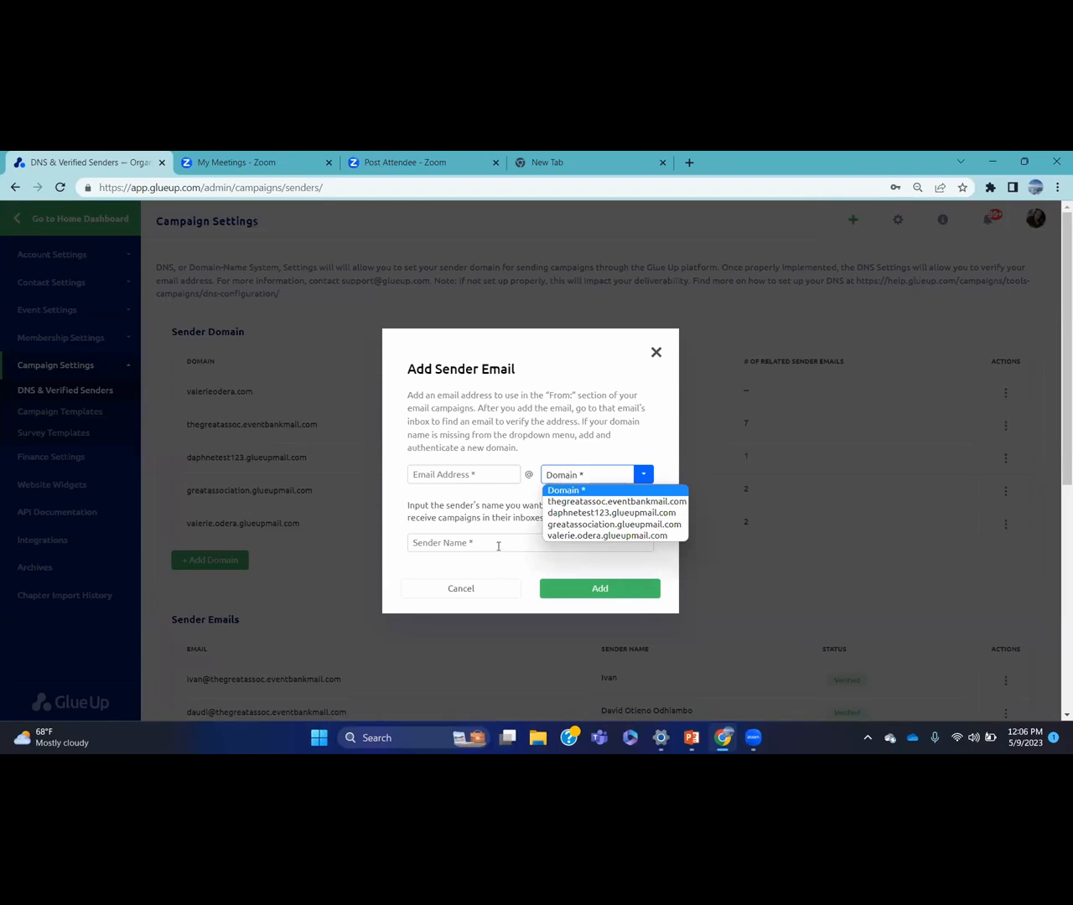
click(520, 493)
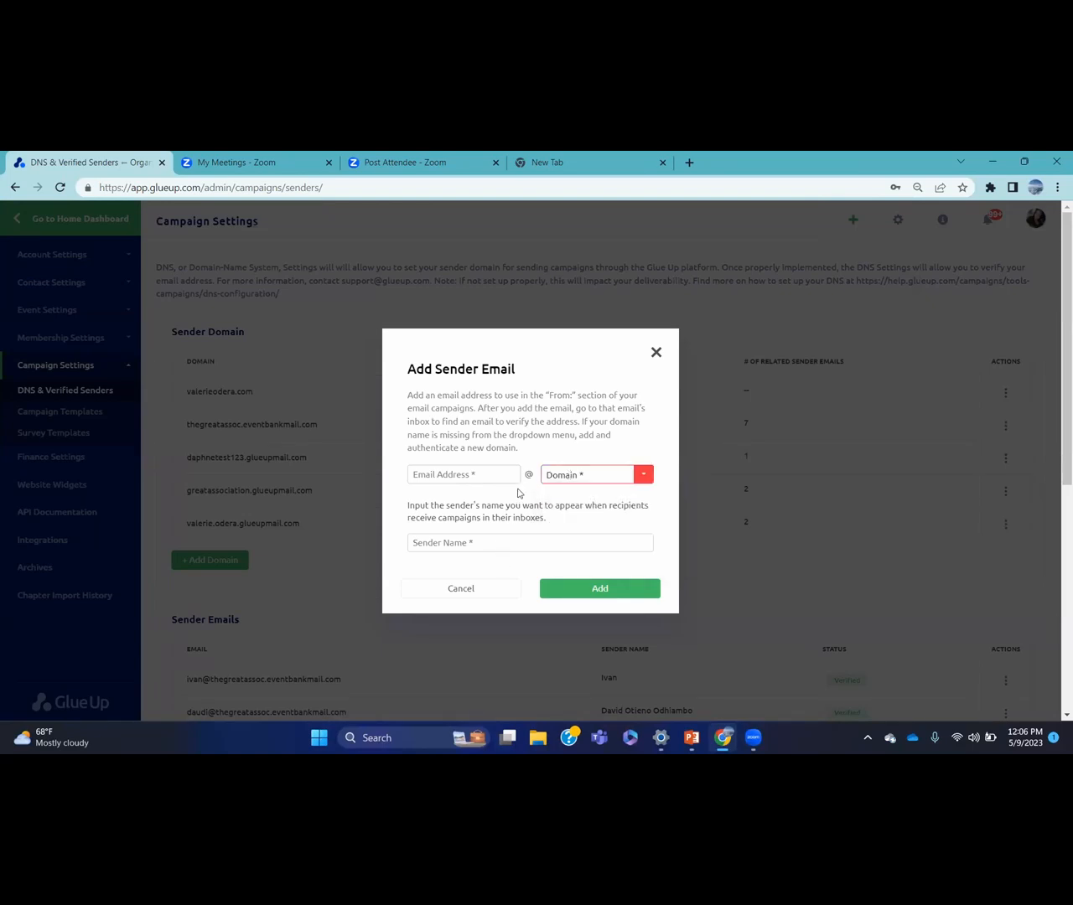
click(505, 589)
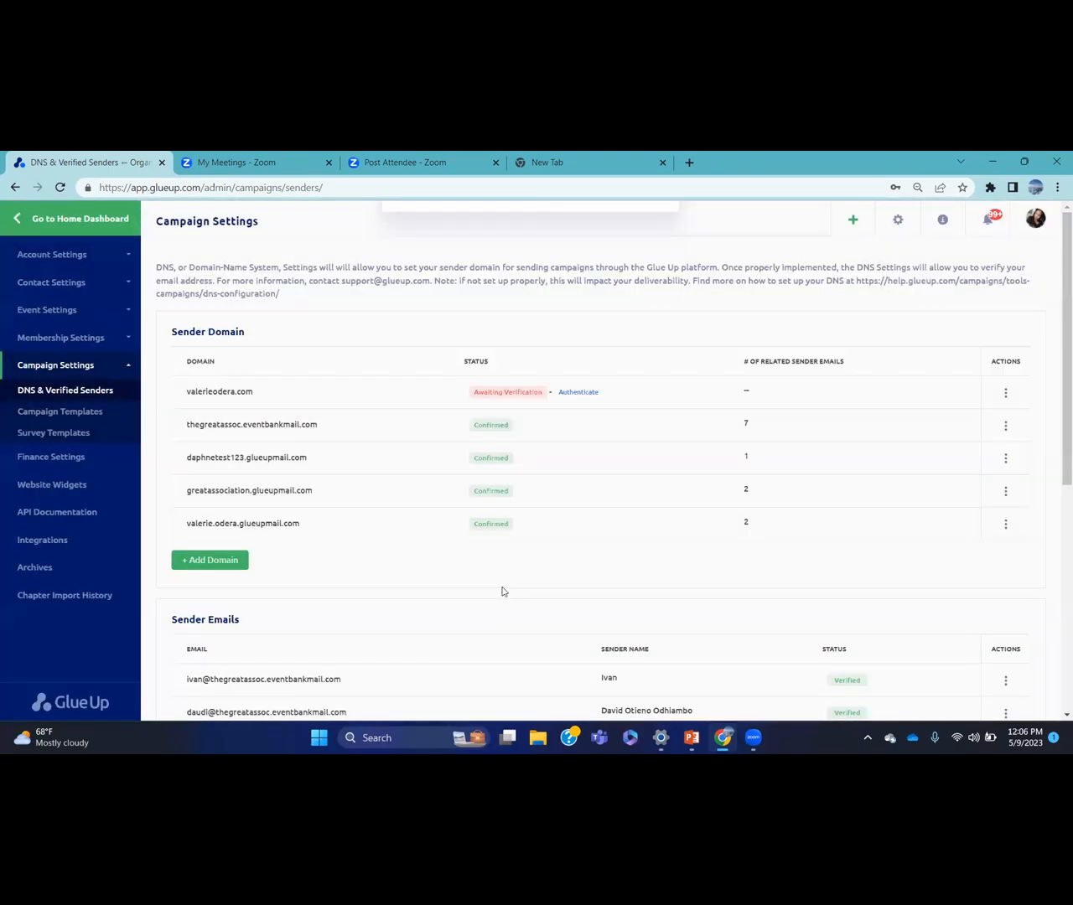
scroll(502, 592, down, 5)
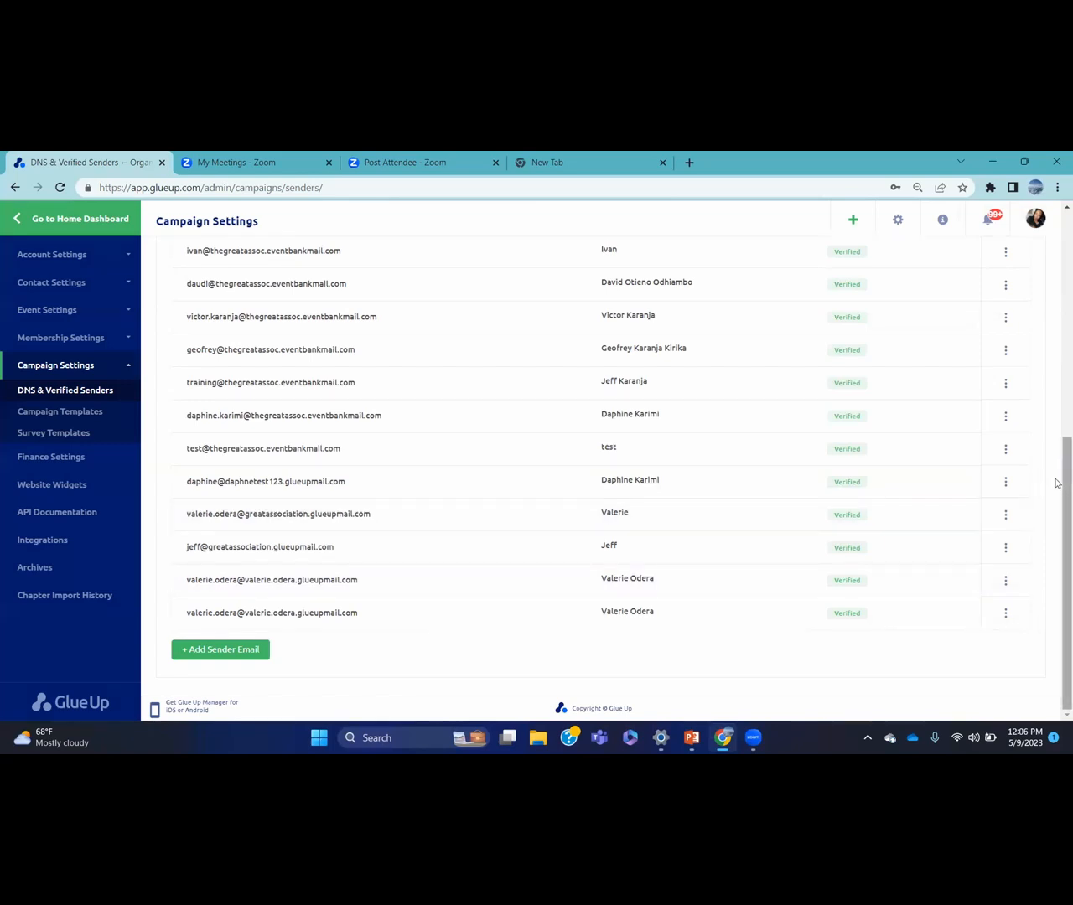
drag(1056, 491, 1057, 194)
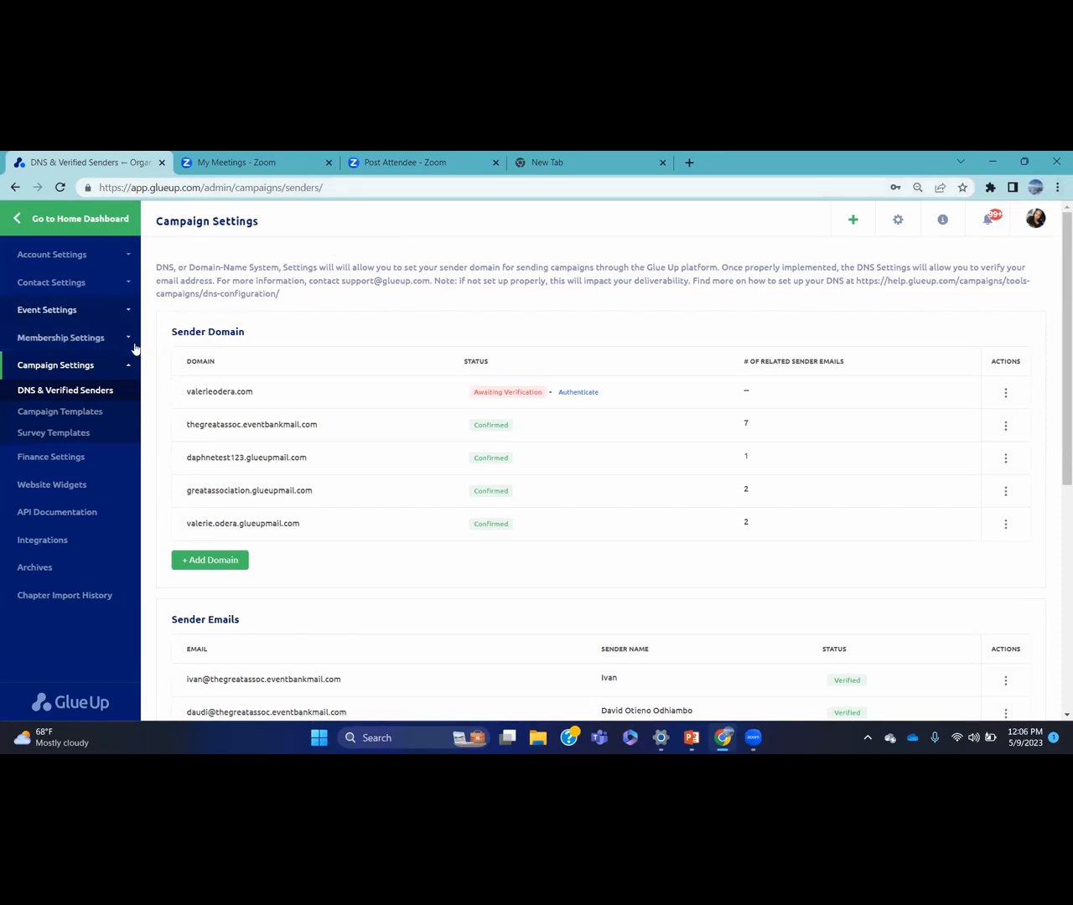
Open the Monthly Newletter campaign template for editing and view its Settings & Layout, discarding unsaved changes.
click(112, 416)
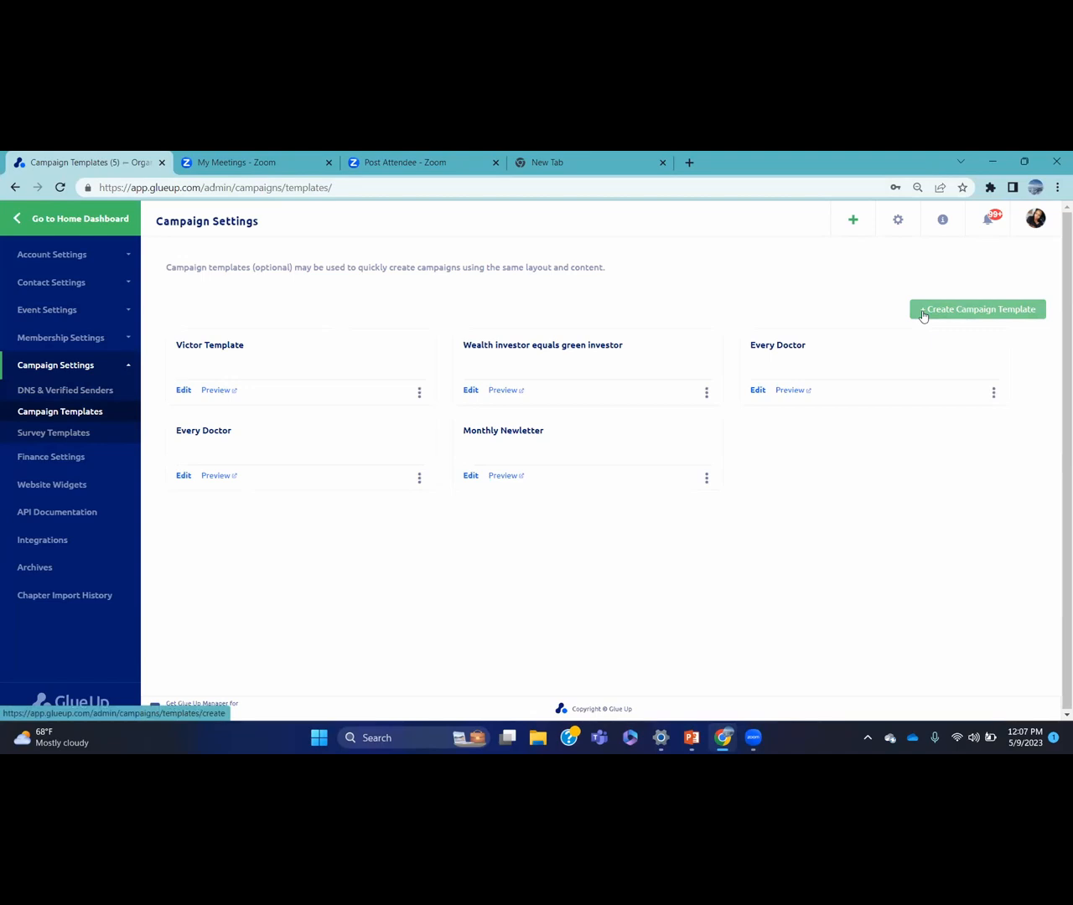
click(471, 475)
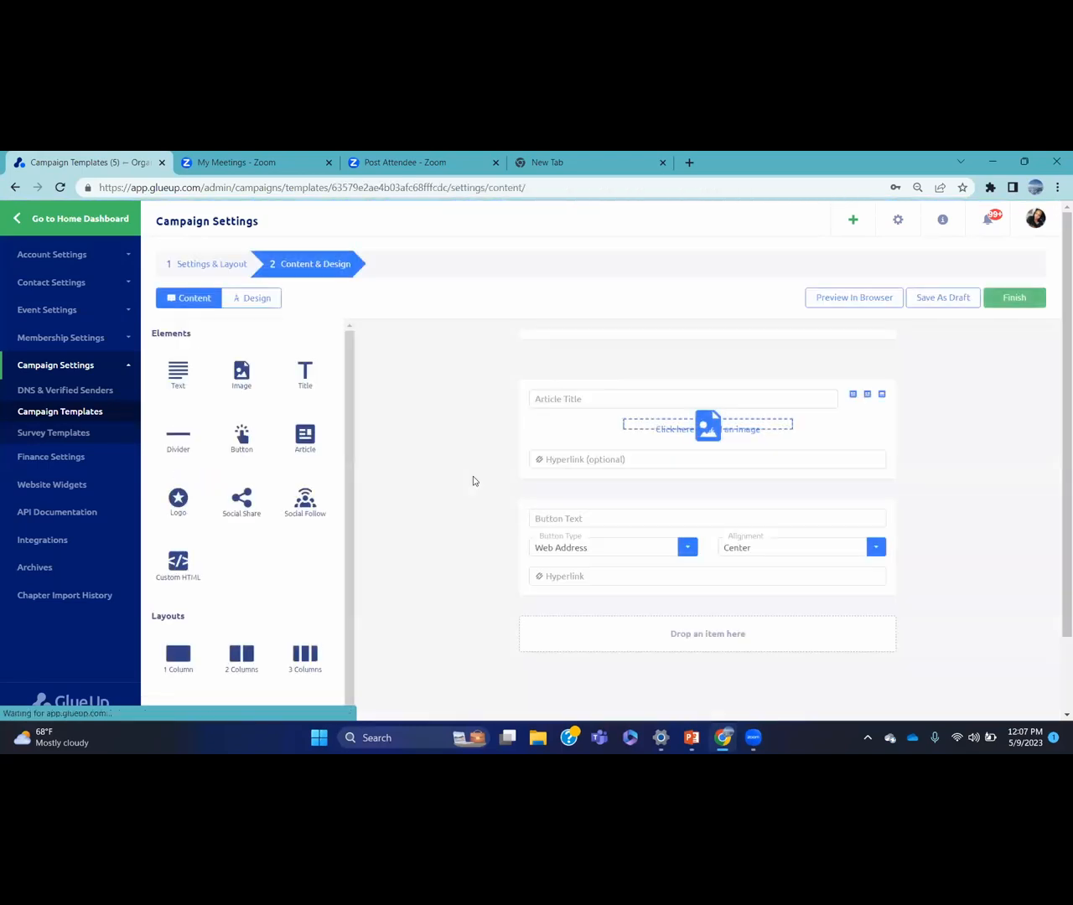
click(218, 270)
click(591, 528)
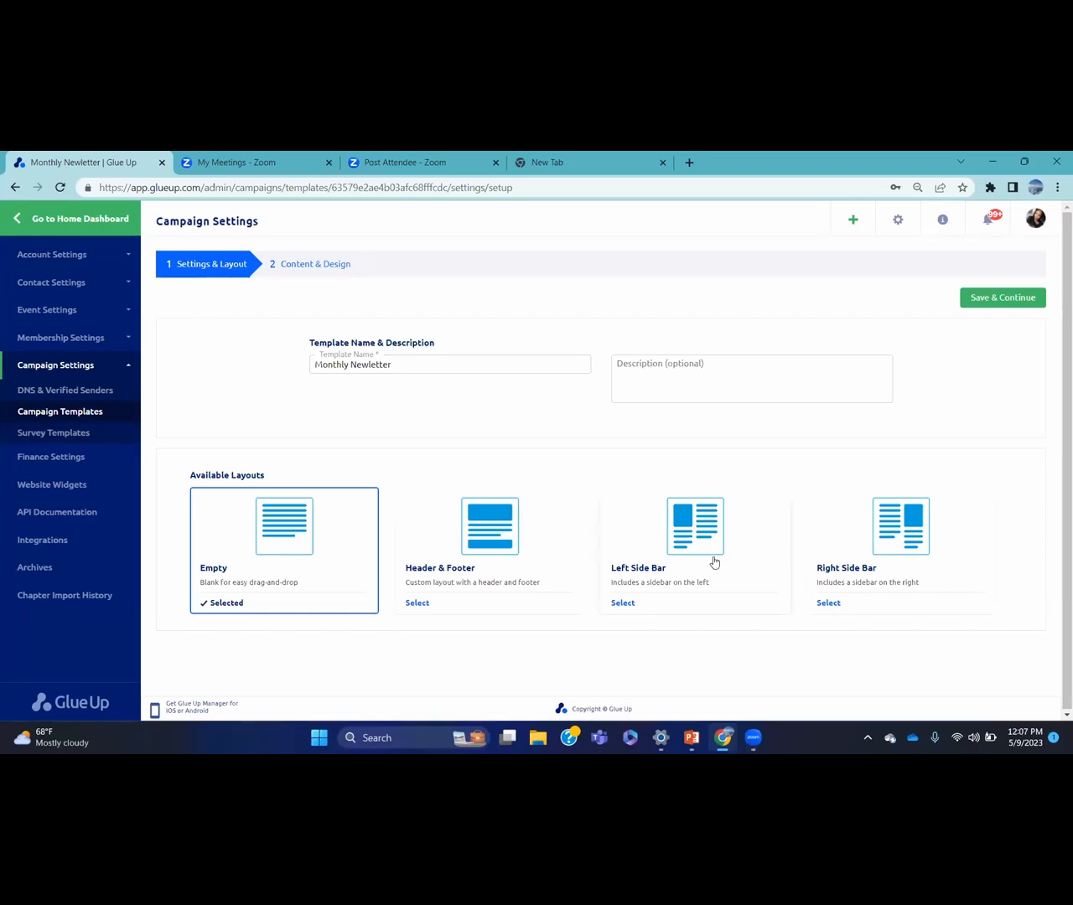
Review the template's content elements and its design settings for text, titles, links and buttons, discarding unsaved changes.
click(313, 265)
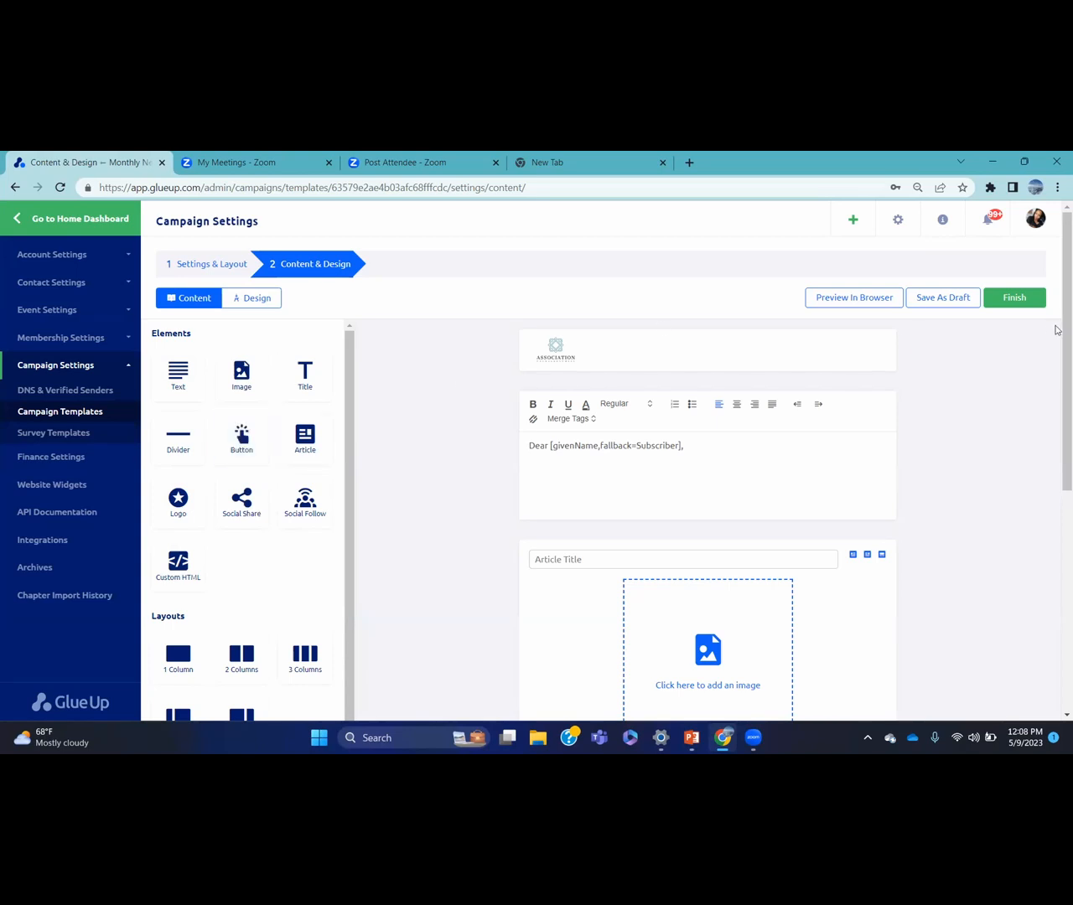
mouse_move(1056, 339)
mouse_down()
mouse_move(1056, 637)
mouse_move(1057, 335)
mouse_up()
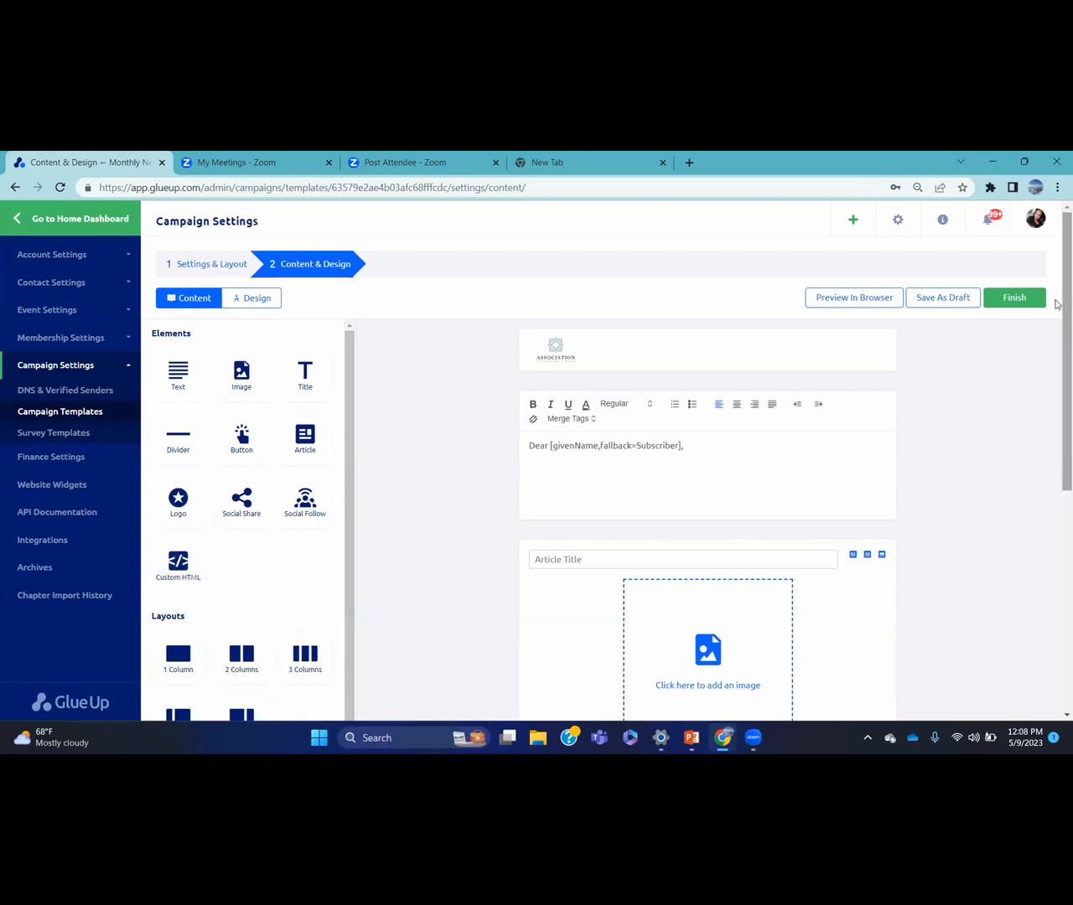
click(265, 302)
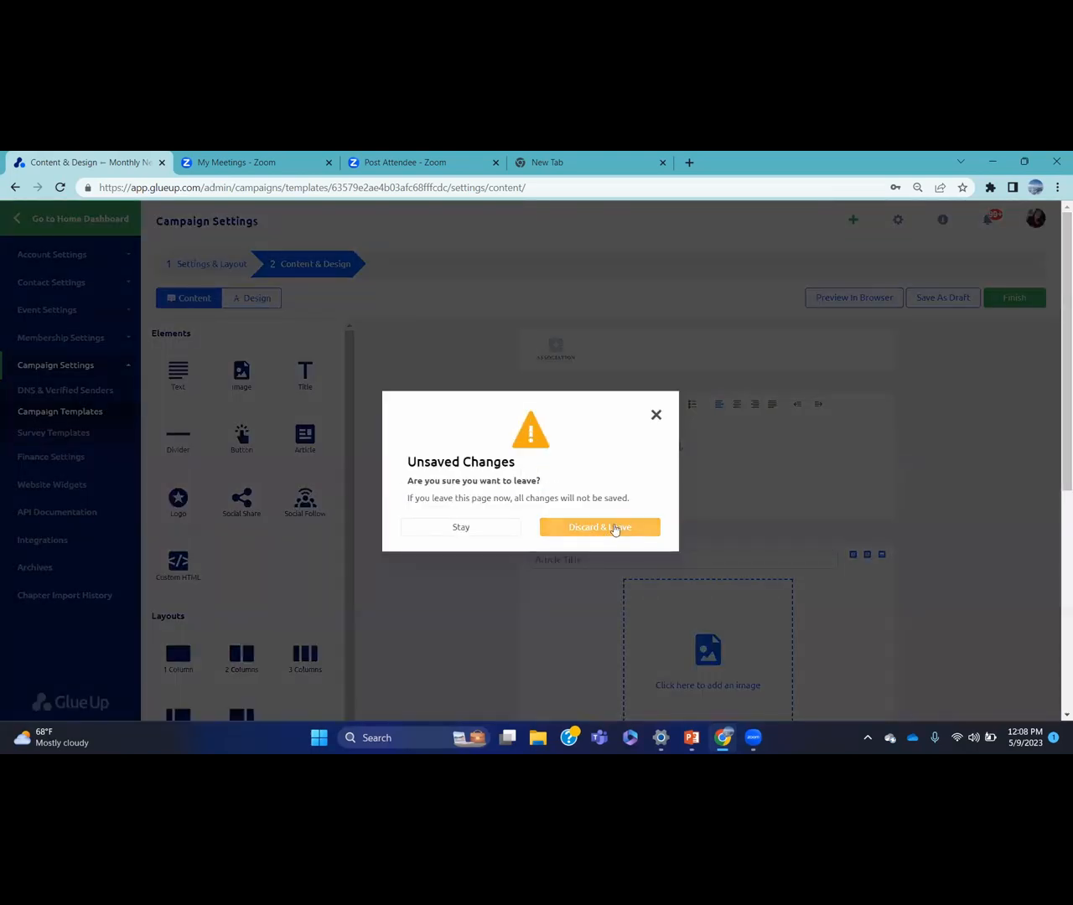
click(615, 528)
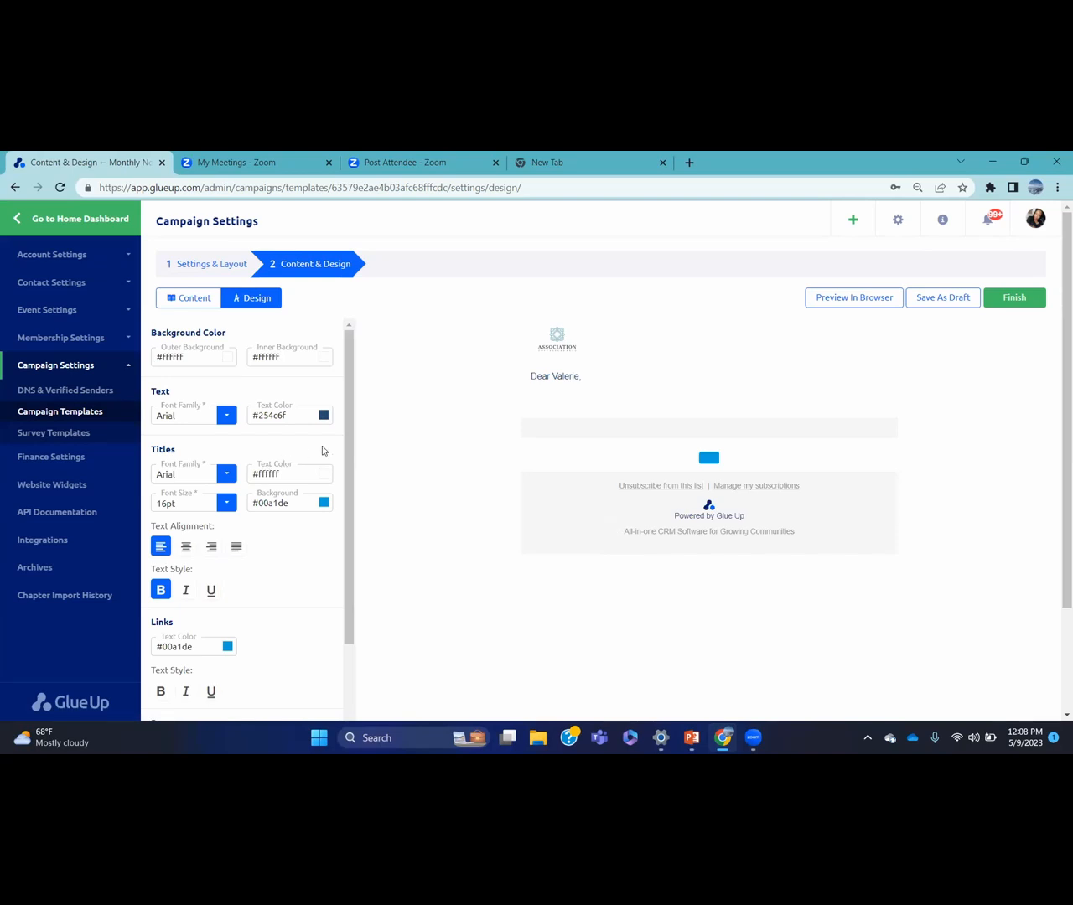
drag(354, 446, 354, 577)
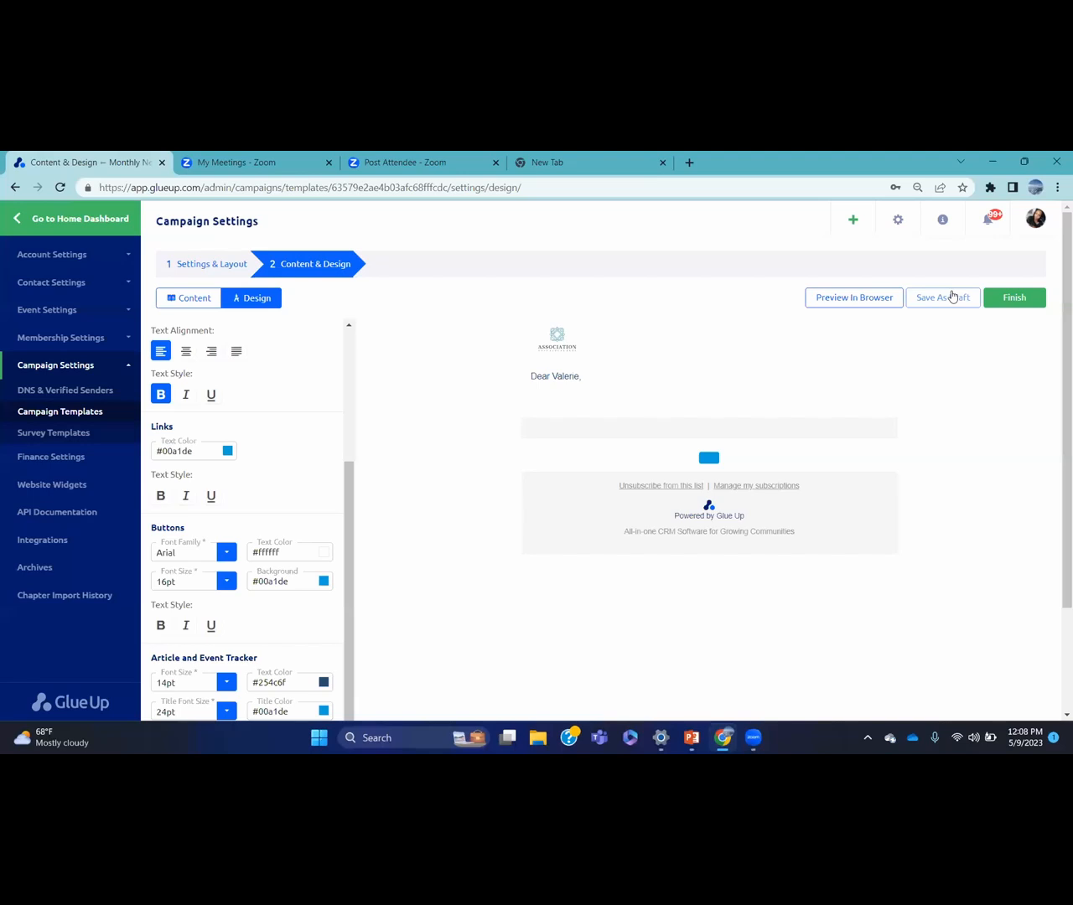
Finish the Monthly Newletter campaign template and open the Customer Satisfaction survey template for editing.
click(999, 295)
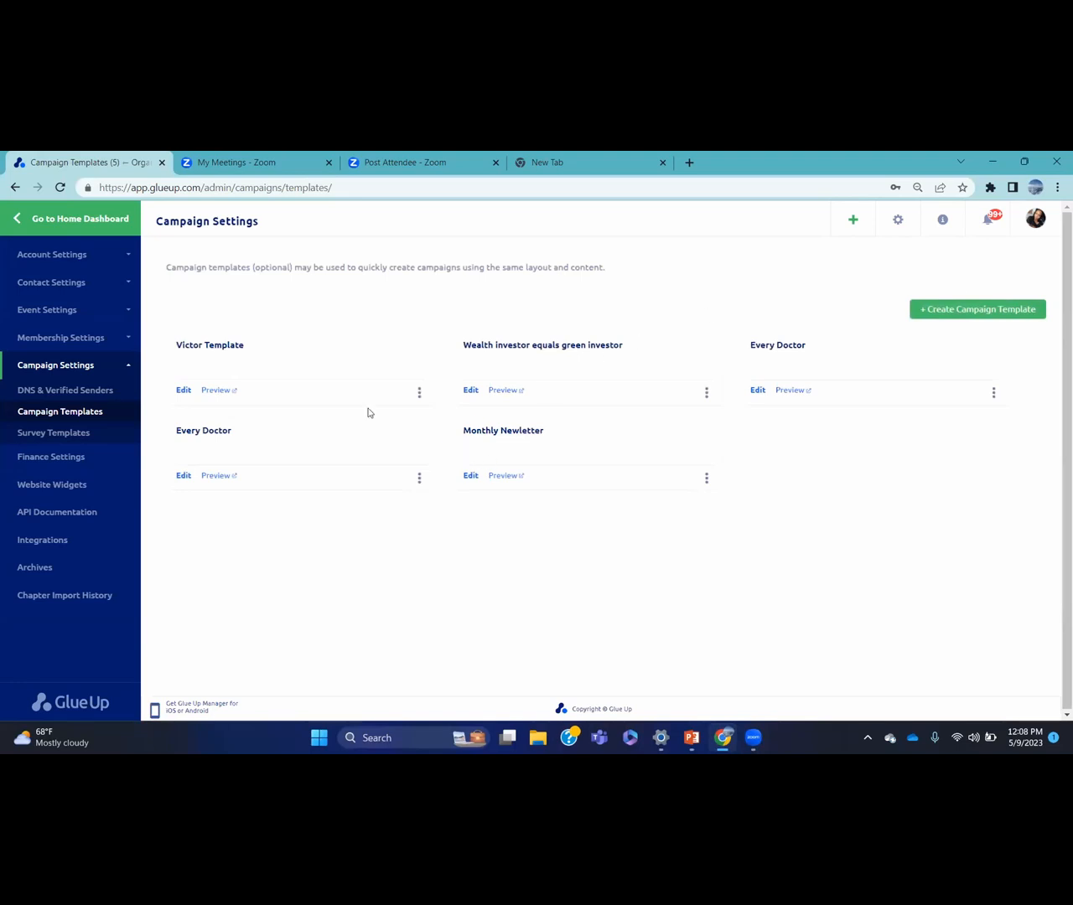
click(100, 436)
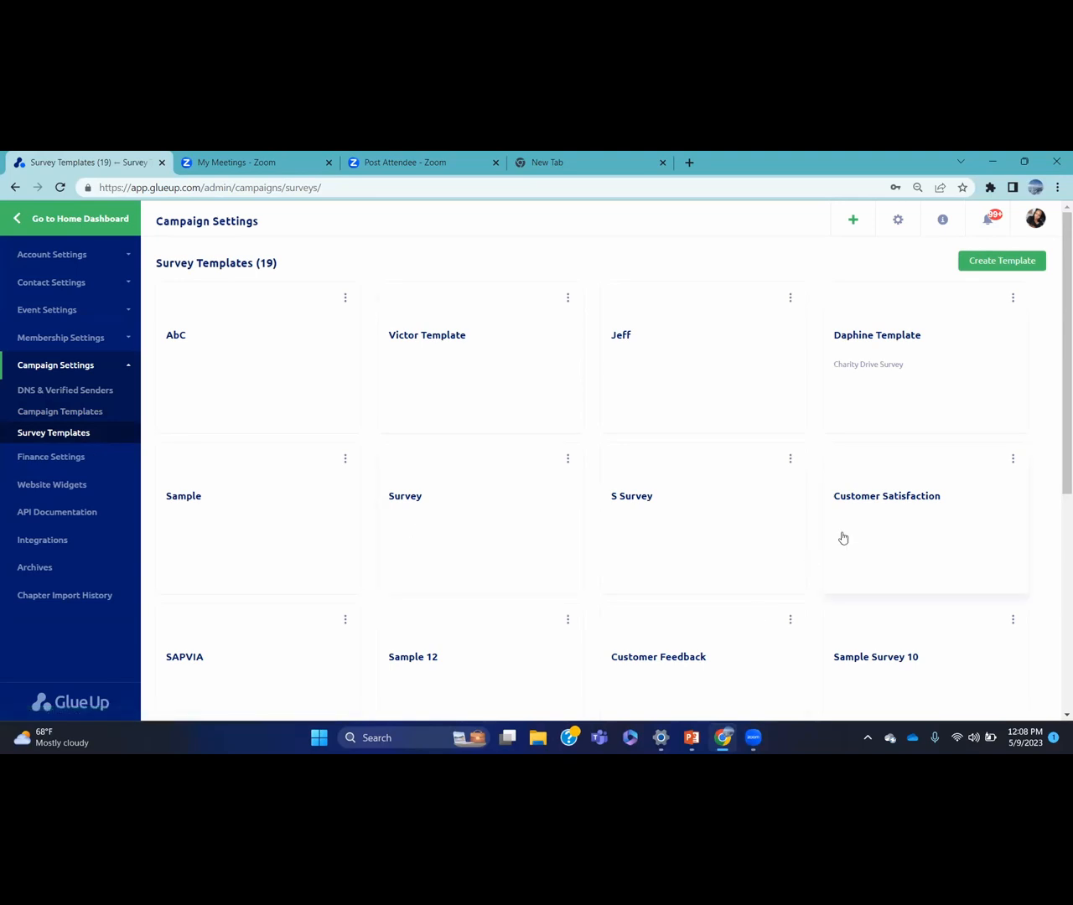
click(1013, 459)
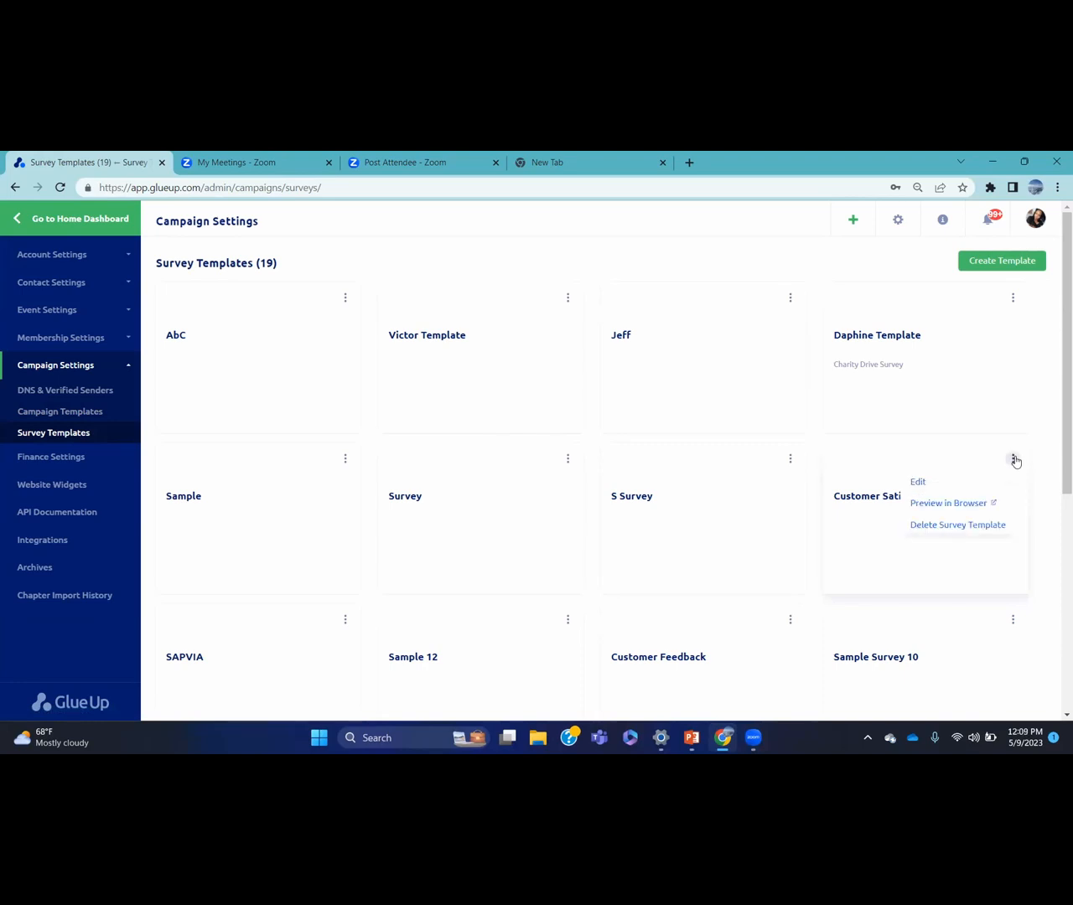
click(946, 485)
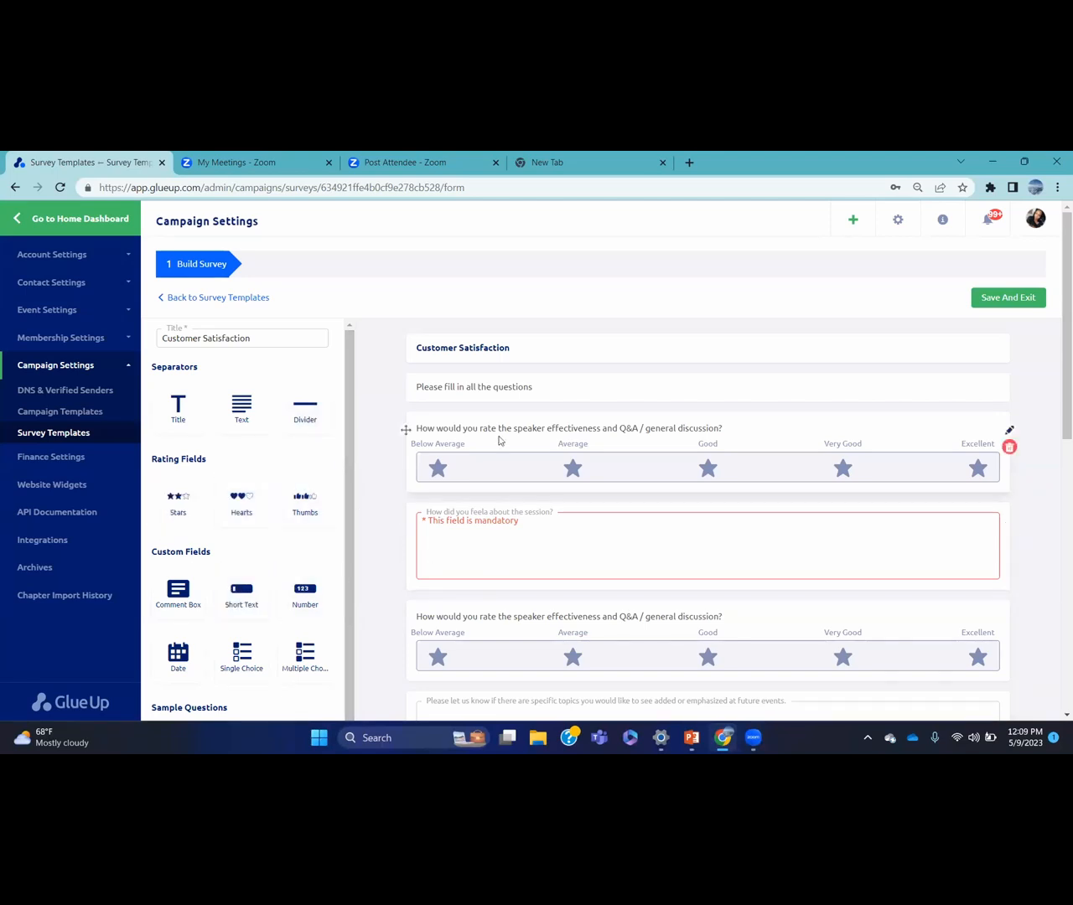
Inspect the settings of the first star rating question on speaker effectiveness, closing them without changes.
click(1009, 430)
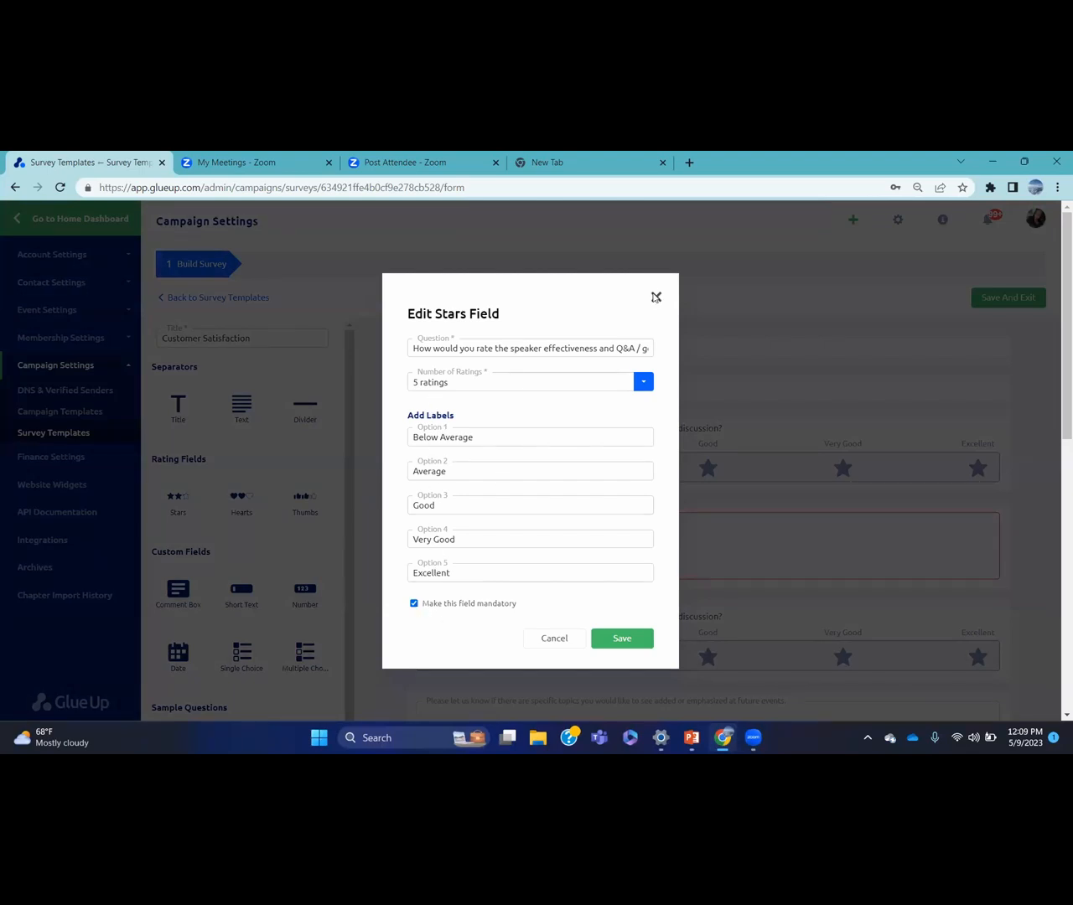
scroll(1056, 344, down, 1)
click(1055, 343)
scroll(1055, 402, down, 4)
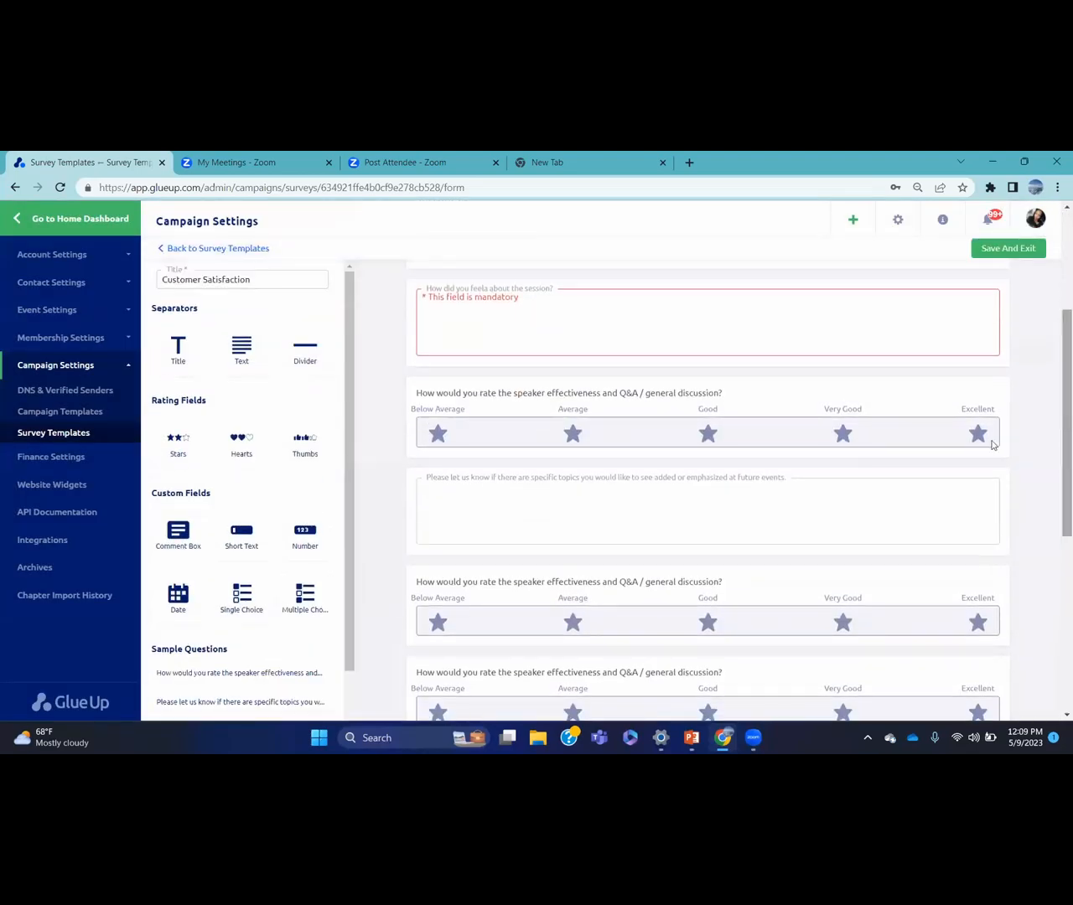
Limit the comment box asking for specific future event topics to a maximum of 15 characters and save the field.
scroll(347, 503, down, 1)
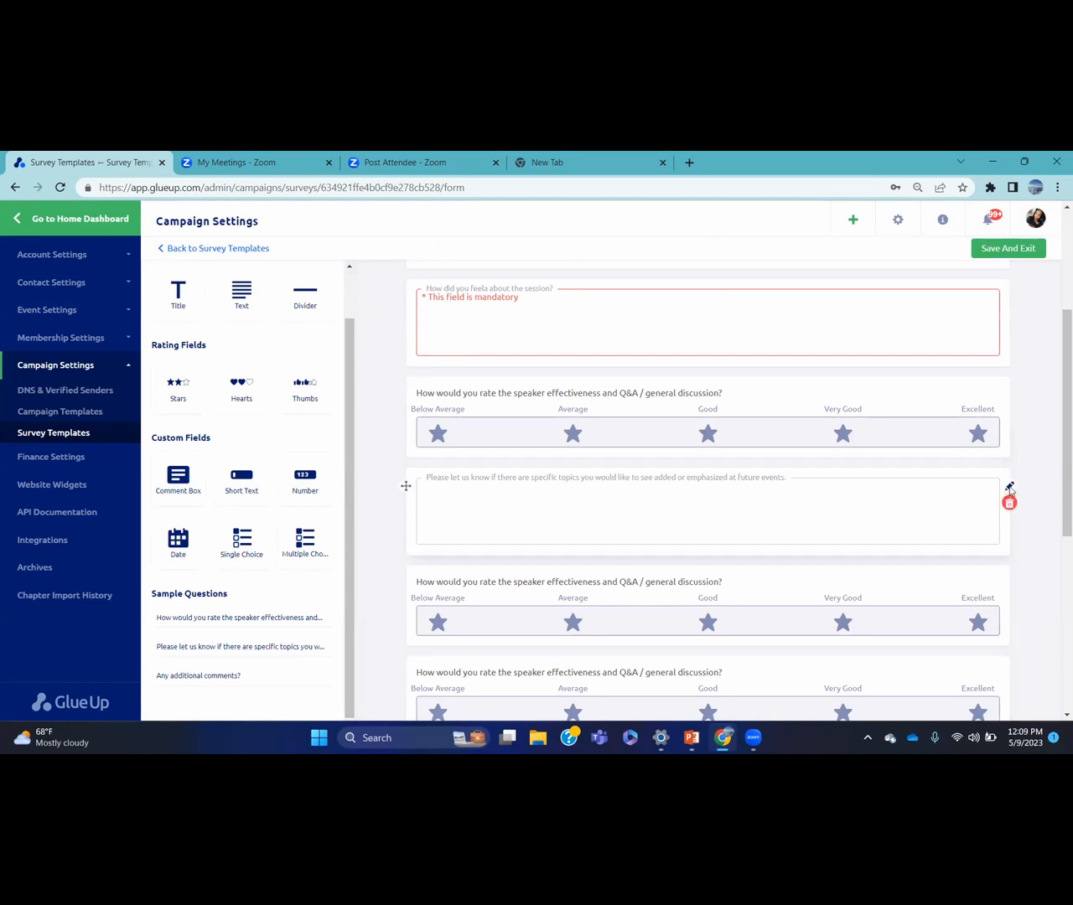
click(1009, 486)
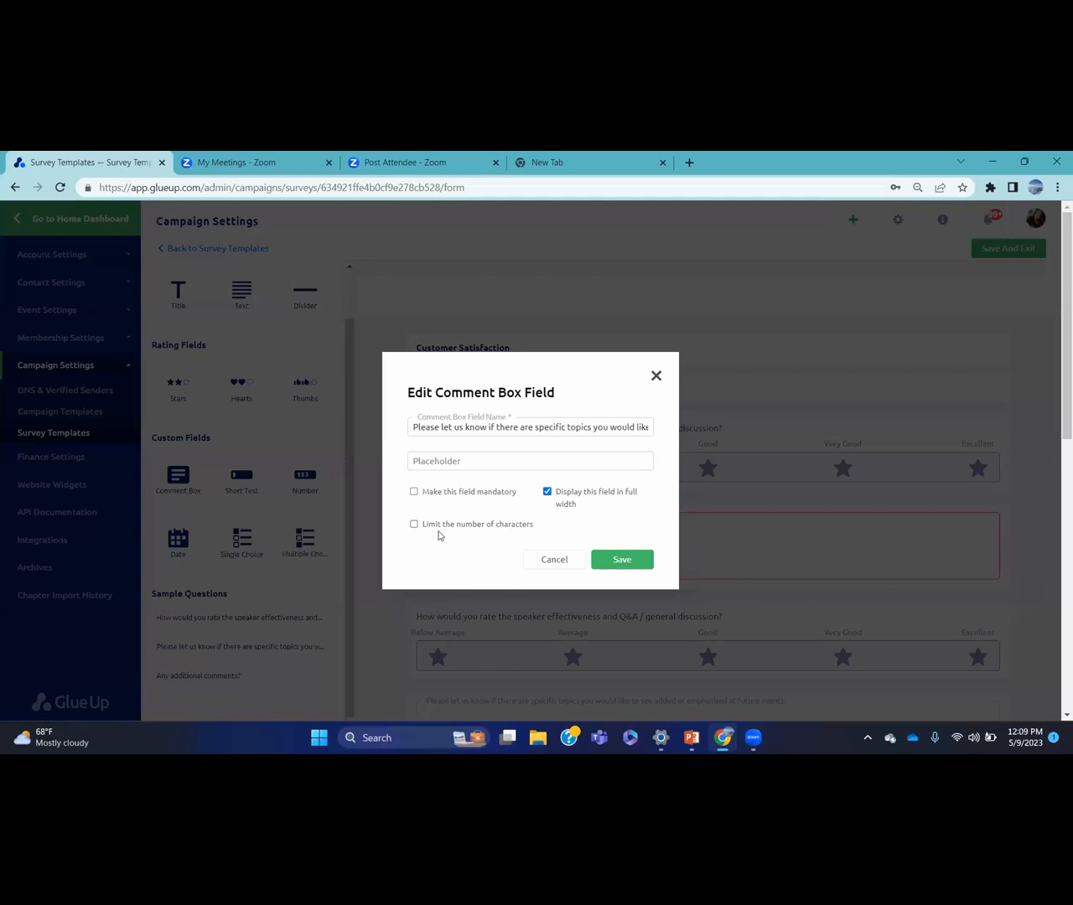
click(413, 526)
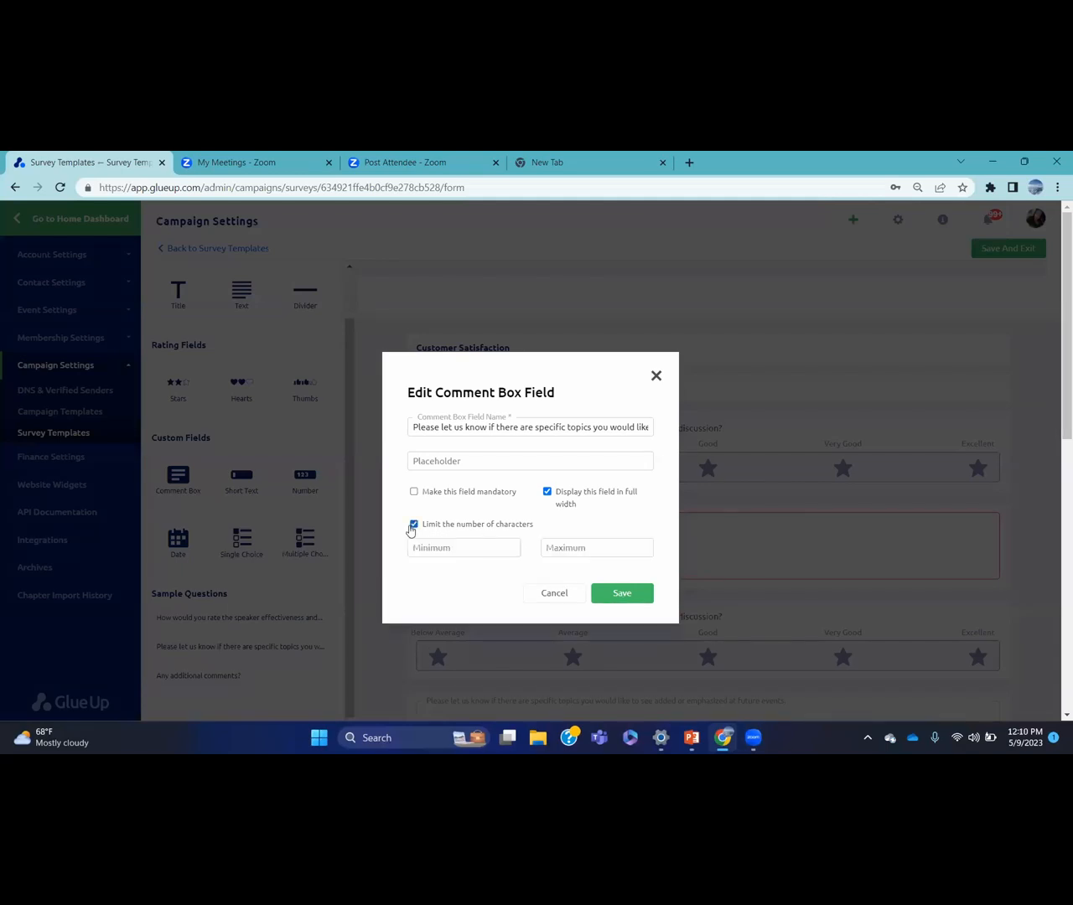
click(592, 546)
text(200)
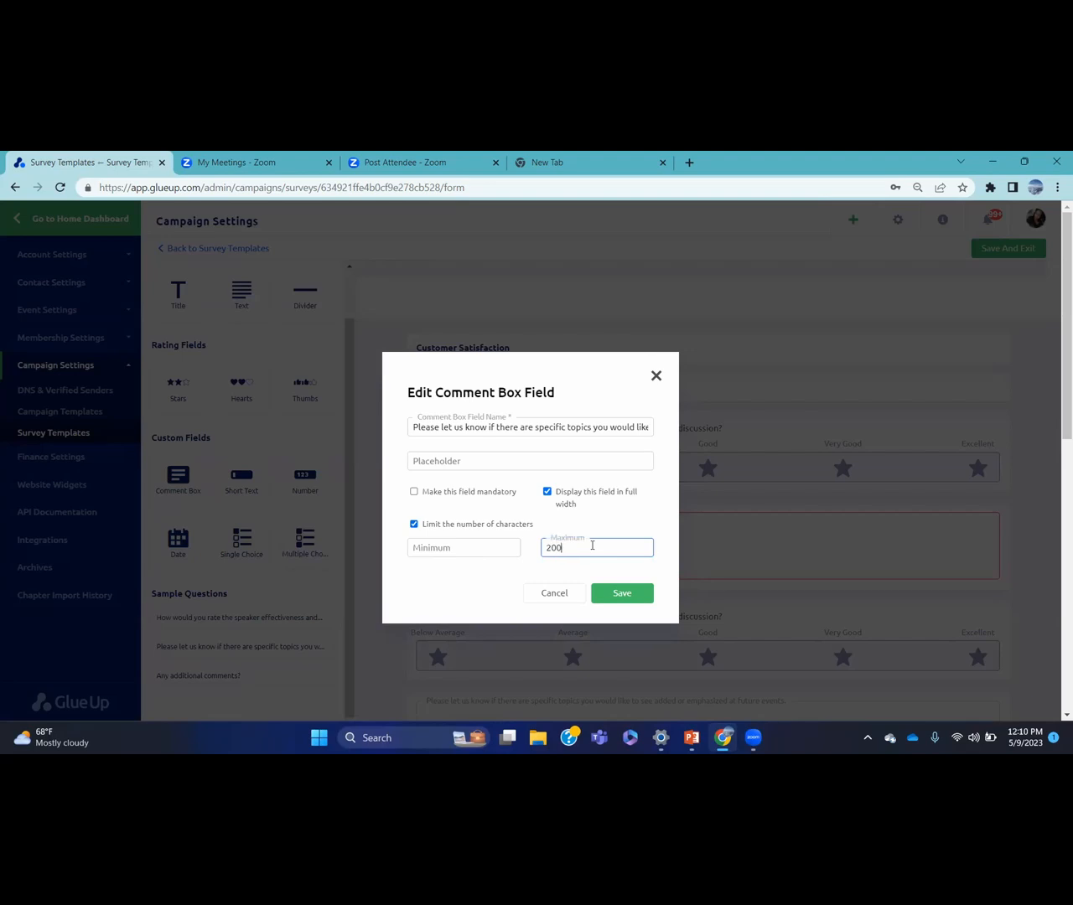
key(BackSpace)
key(BackSpace)
key(BackSpace)
text(15)
click(626, 600)
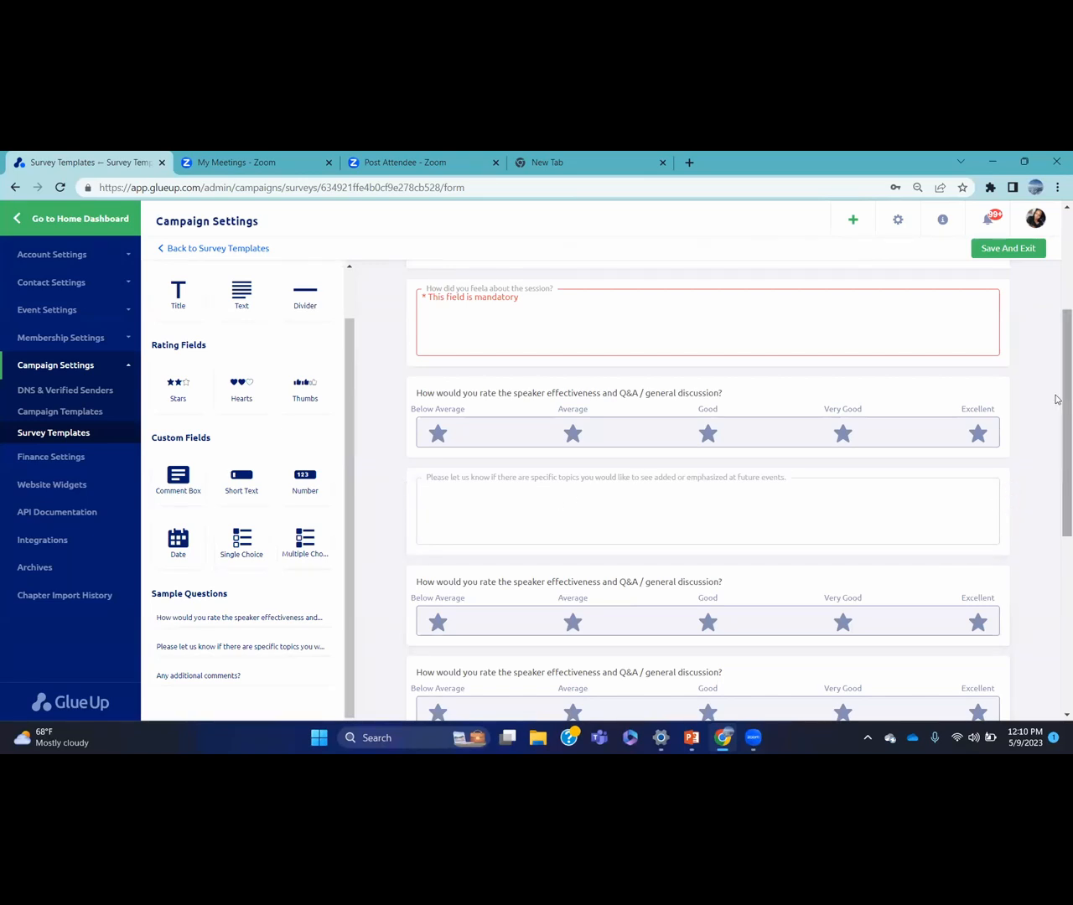
Look over the remaining survey questions, then save and exit the Customer Satisfaction template.
drag(1057, 398, 1056, 463)
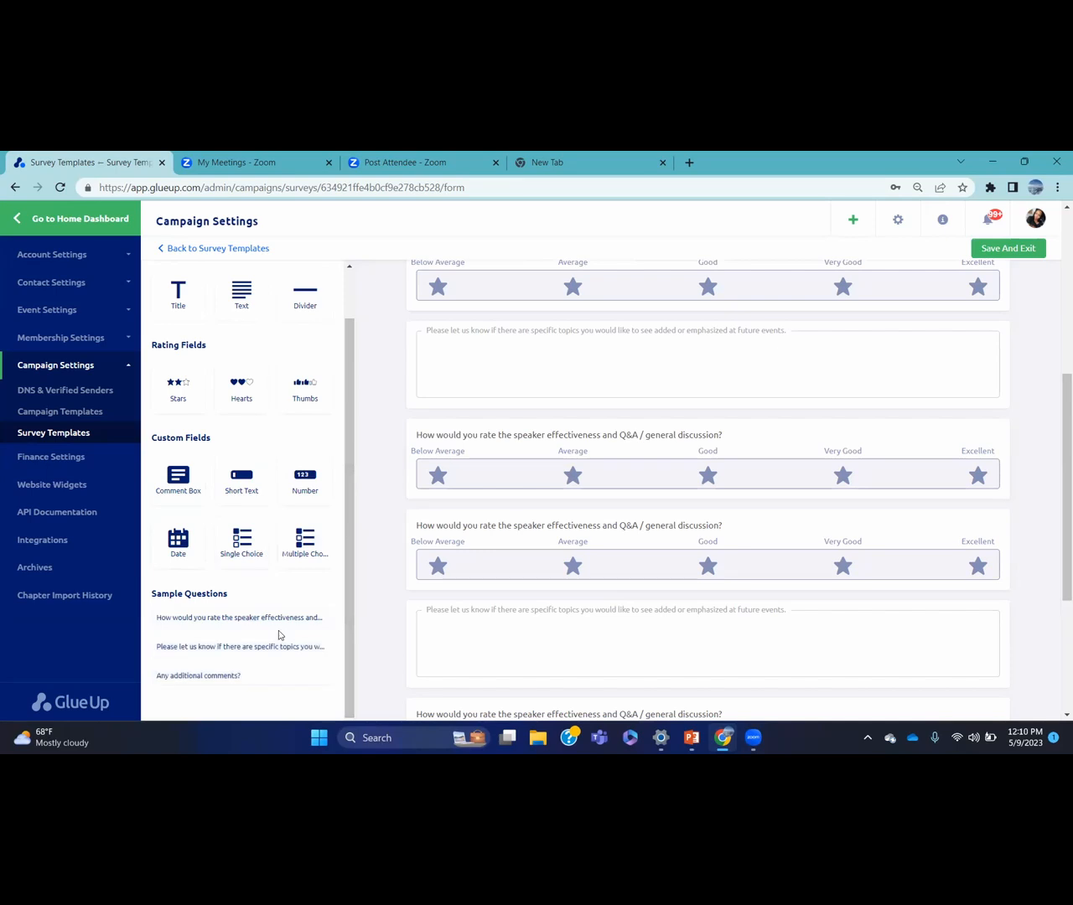
drag(1060, 410, 1056, 226)
click(1008, 298)
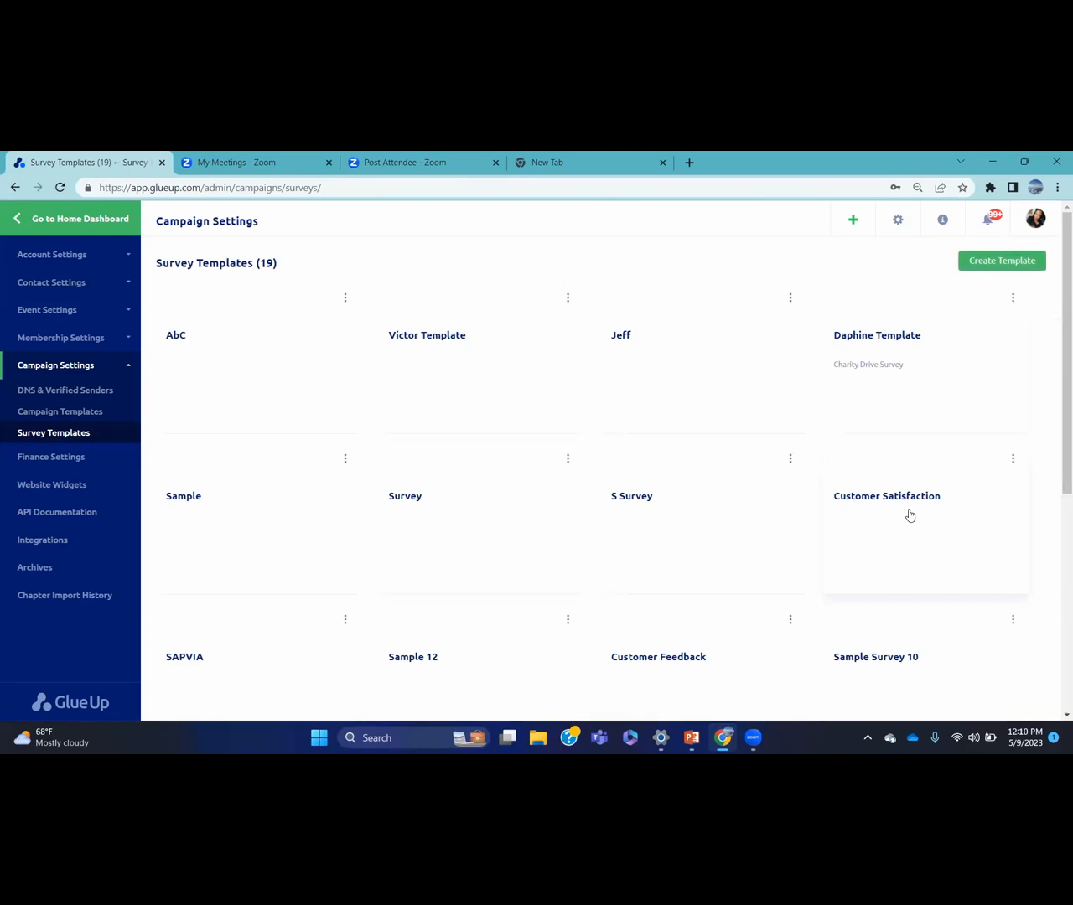
Return to the home dashboard, open the campaigns list, and view the draft campaign actions and the scheduled and sent campaigns.
click(31, 222)
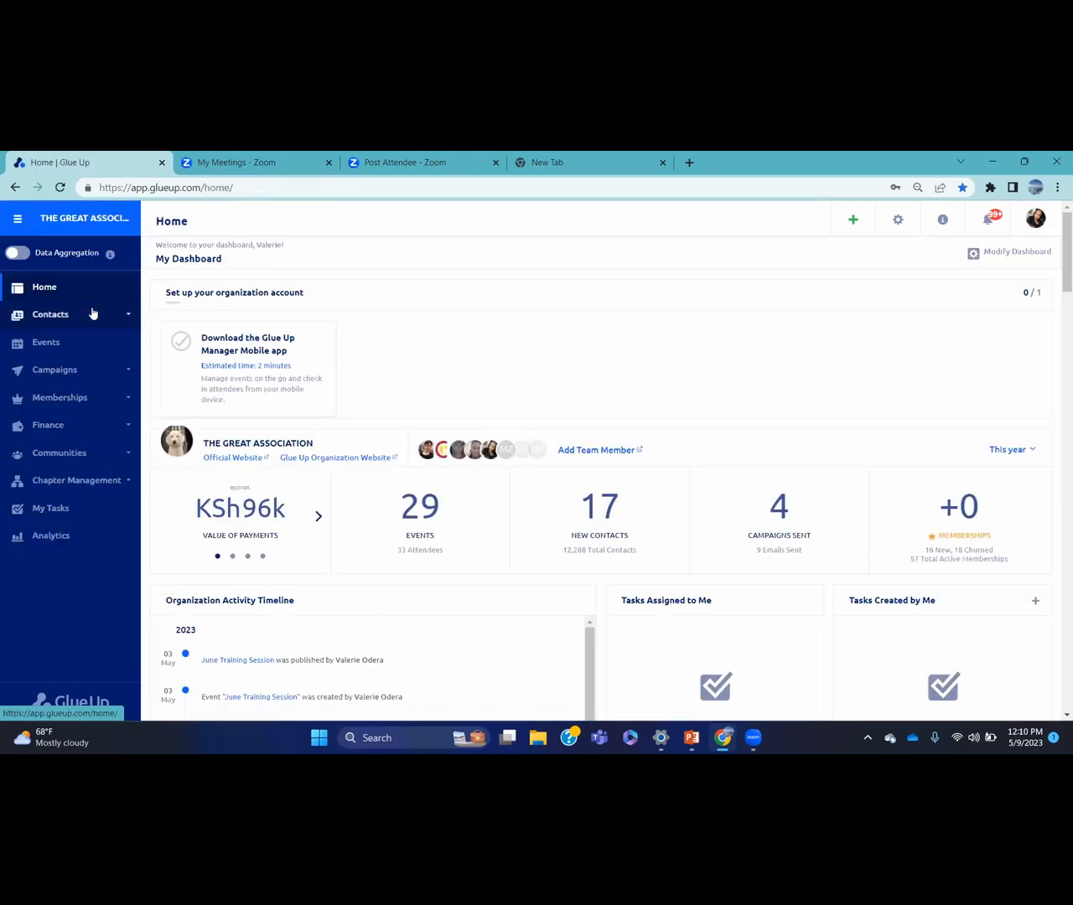
click(113, 378)
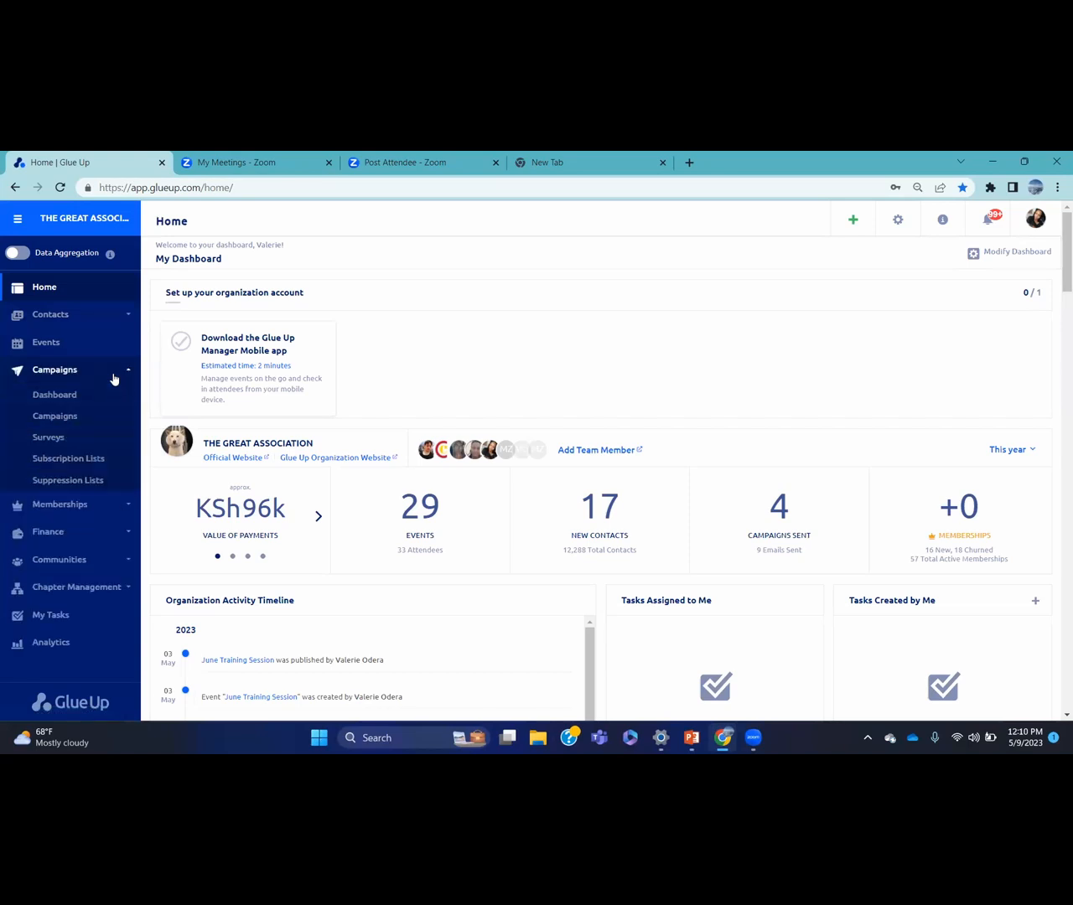
click(89, 422)
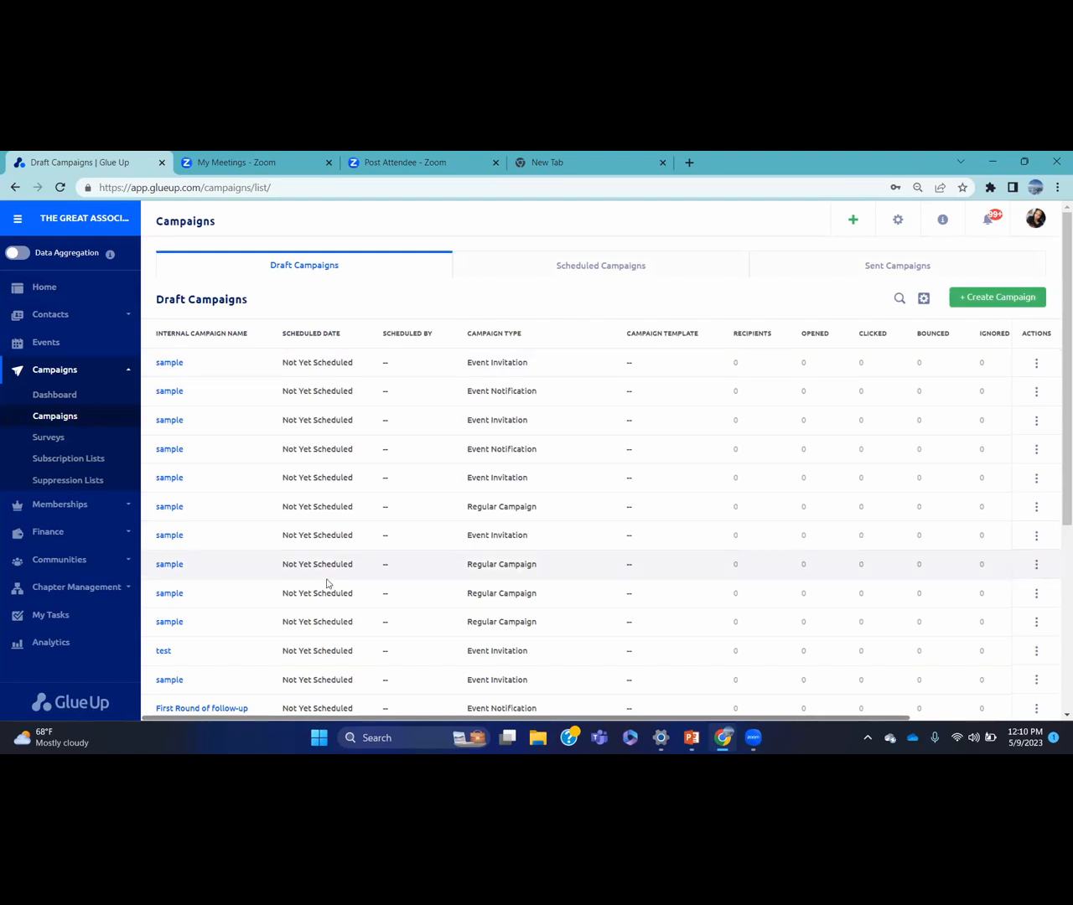
click(1036, 365)
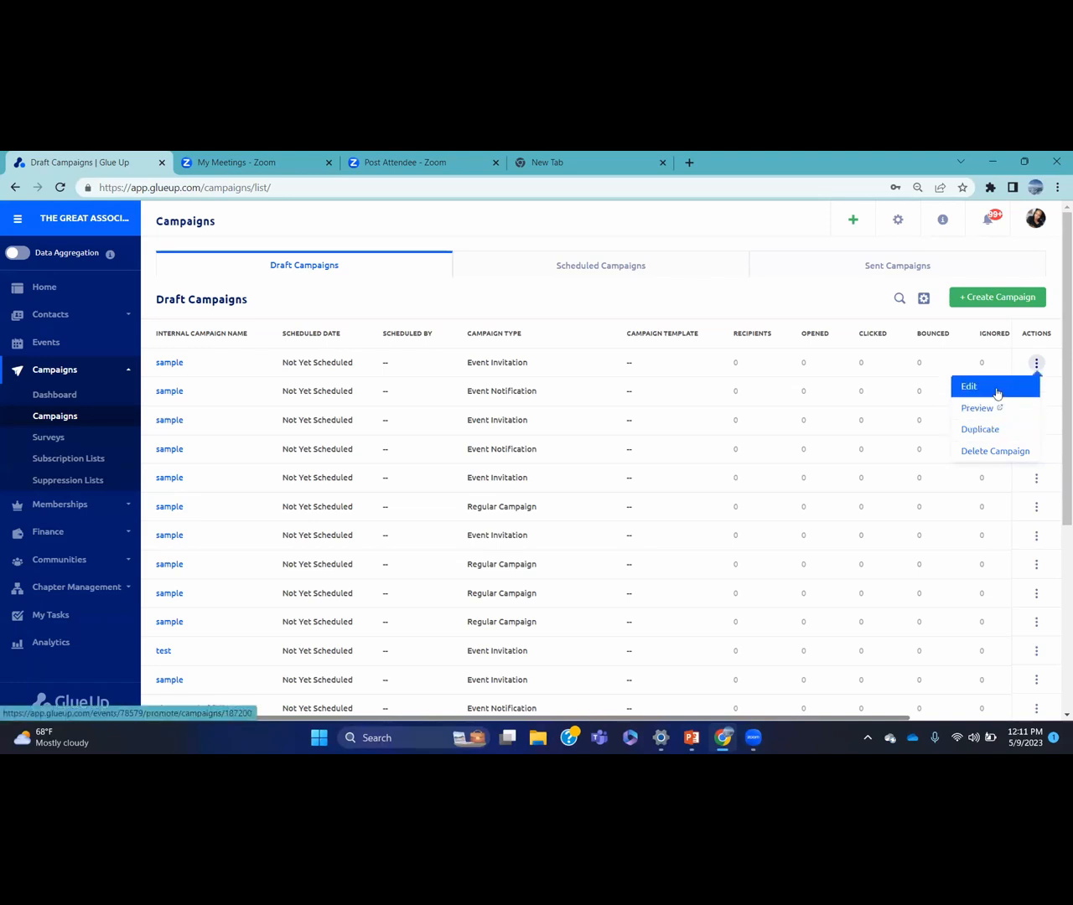
click(684, 277)
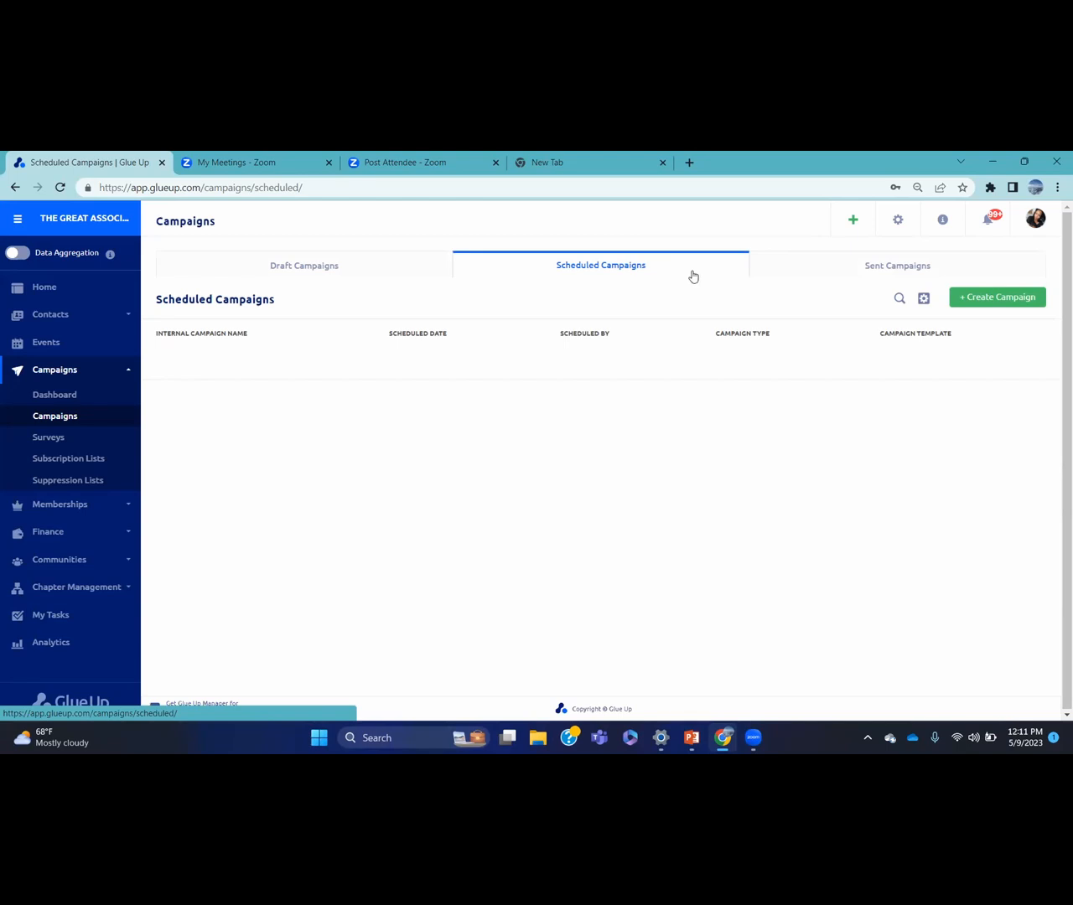
click(779, 265)
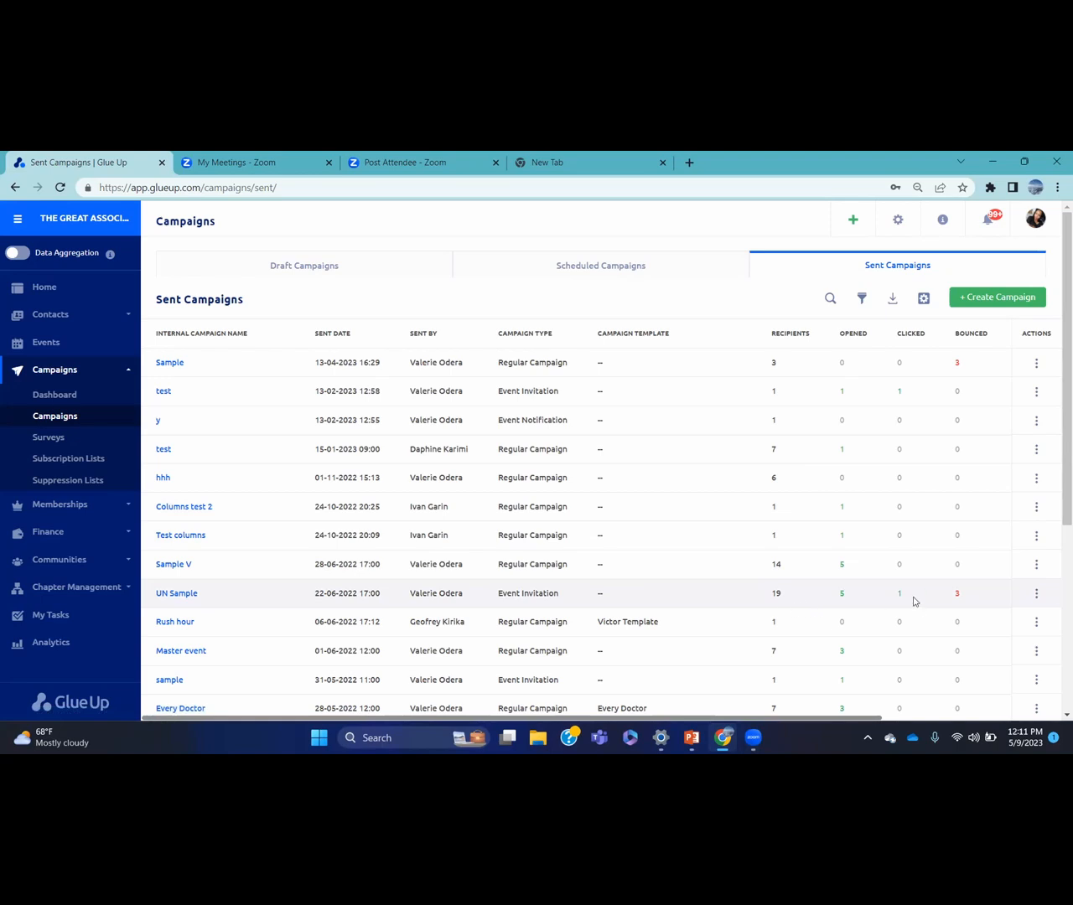
Open the UN Sample sent campaign's report and review its opened breakdown, recipient status filters and link activity.
click(1035, 595)
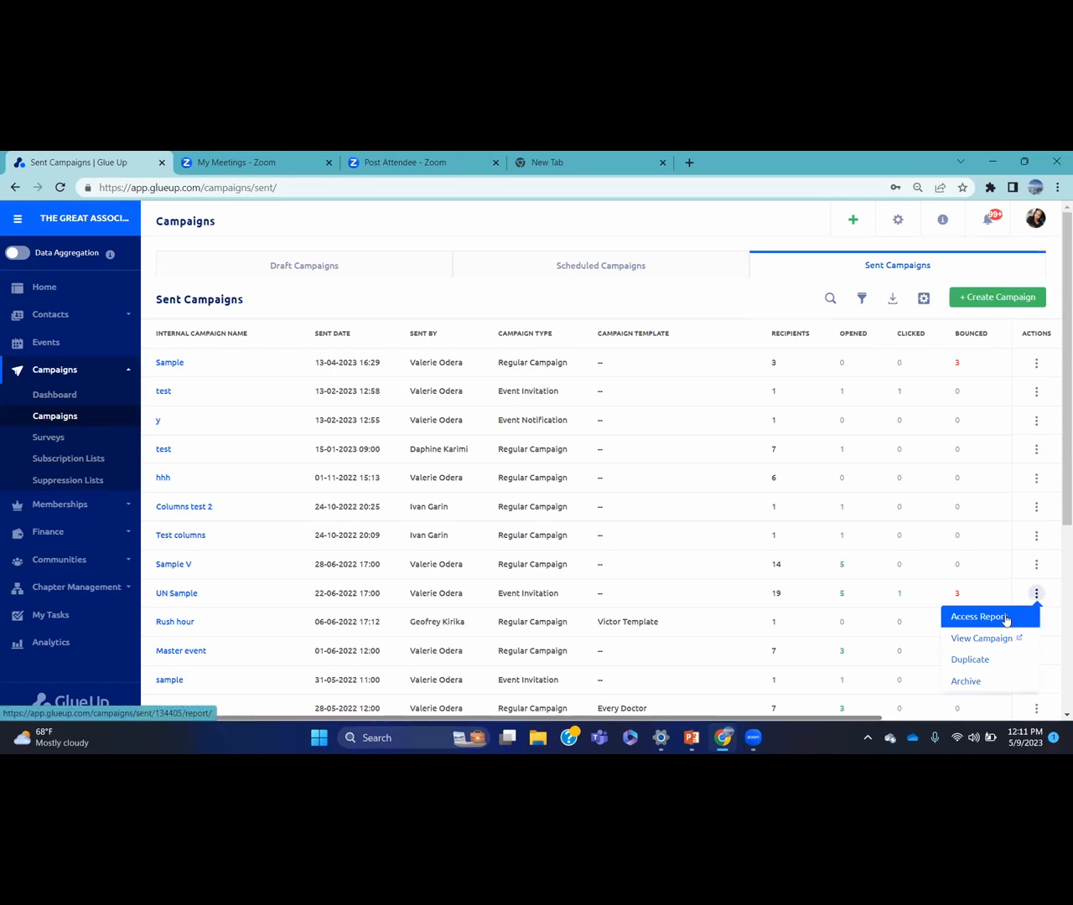
click(1000, 620)
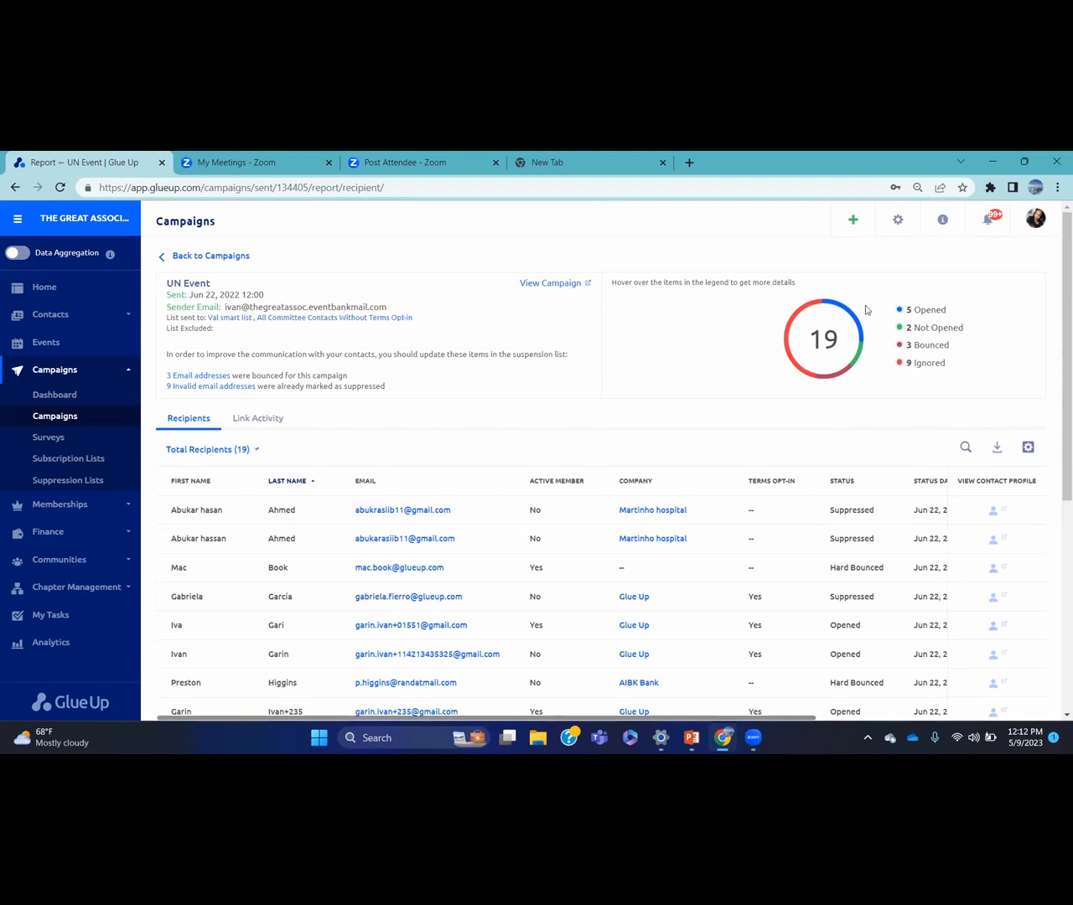
mouse_move(917, 366)
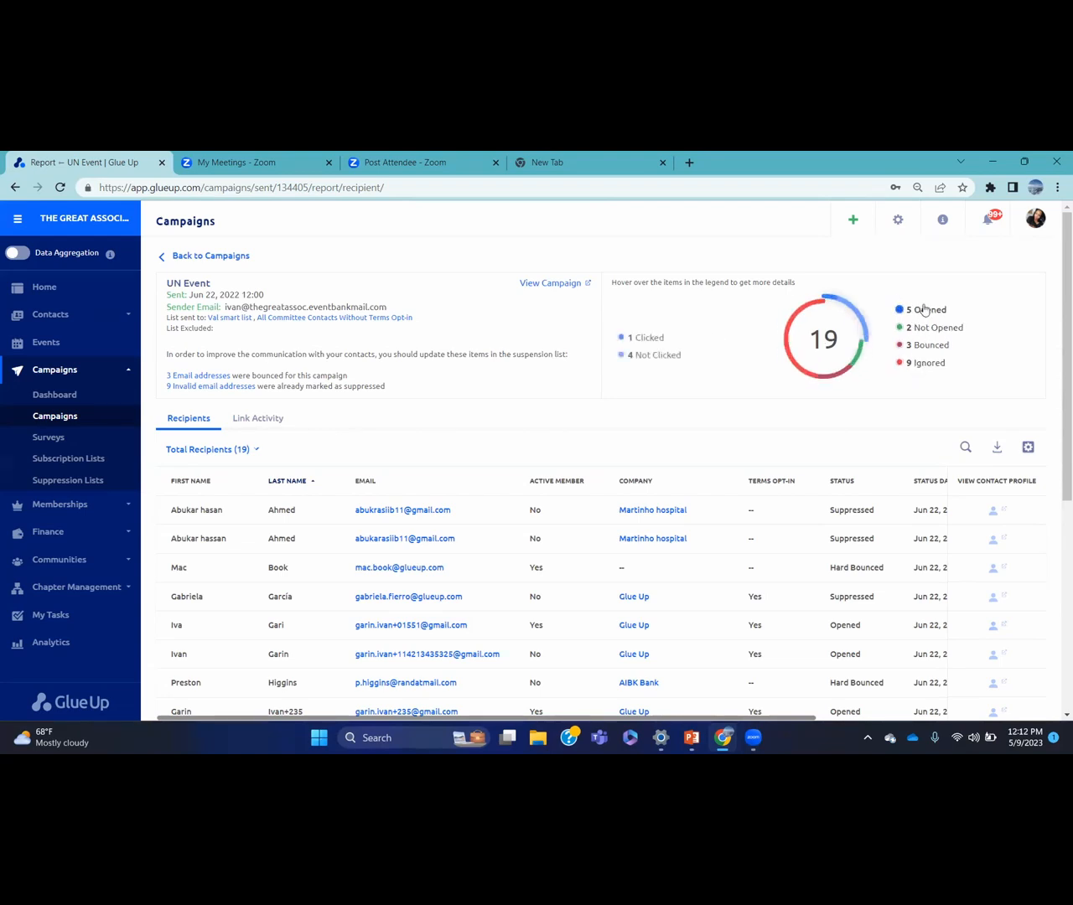
mouse_move(928, 314)
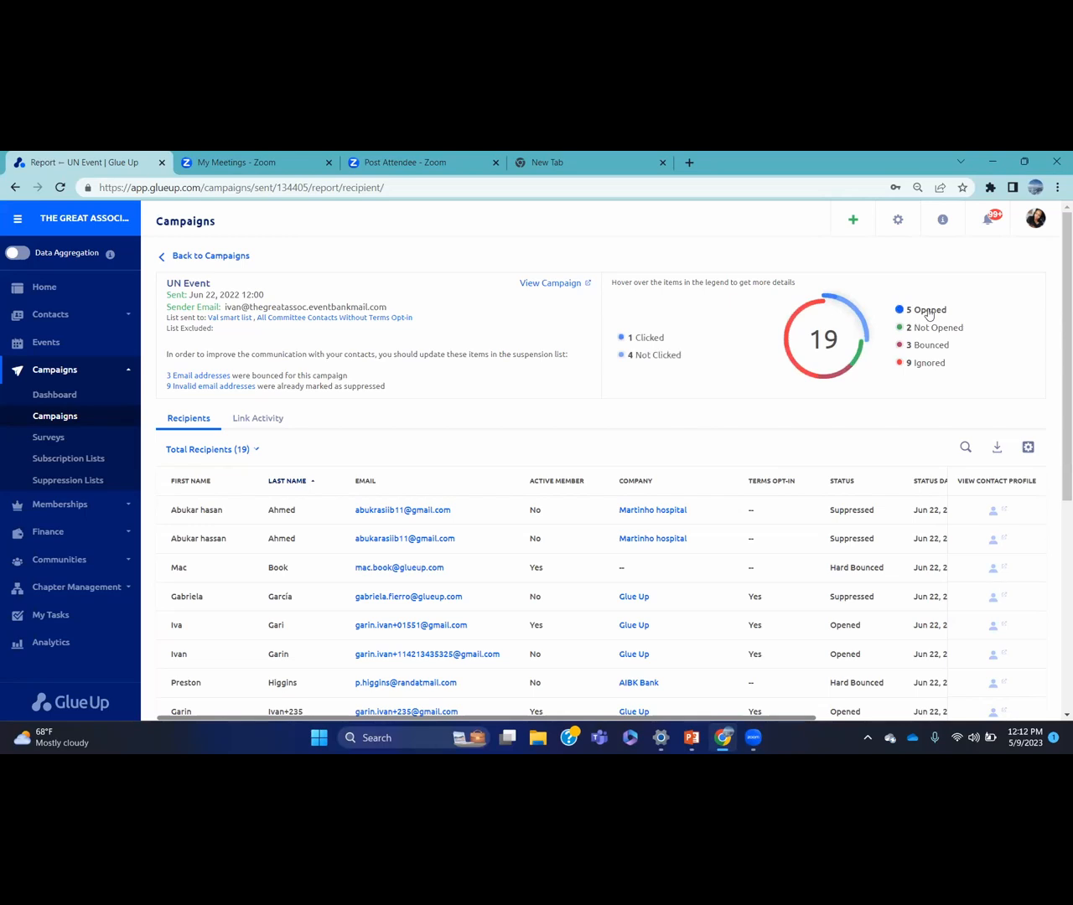
click(255, 451)
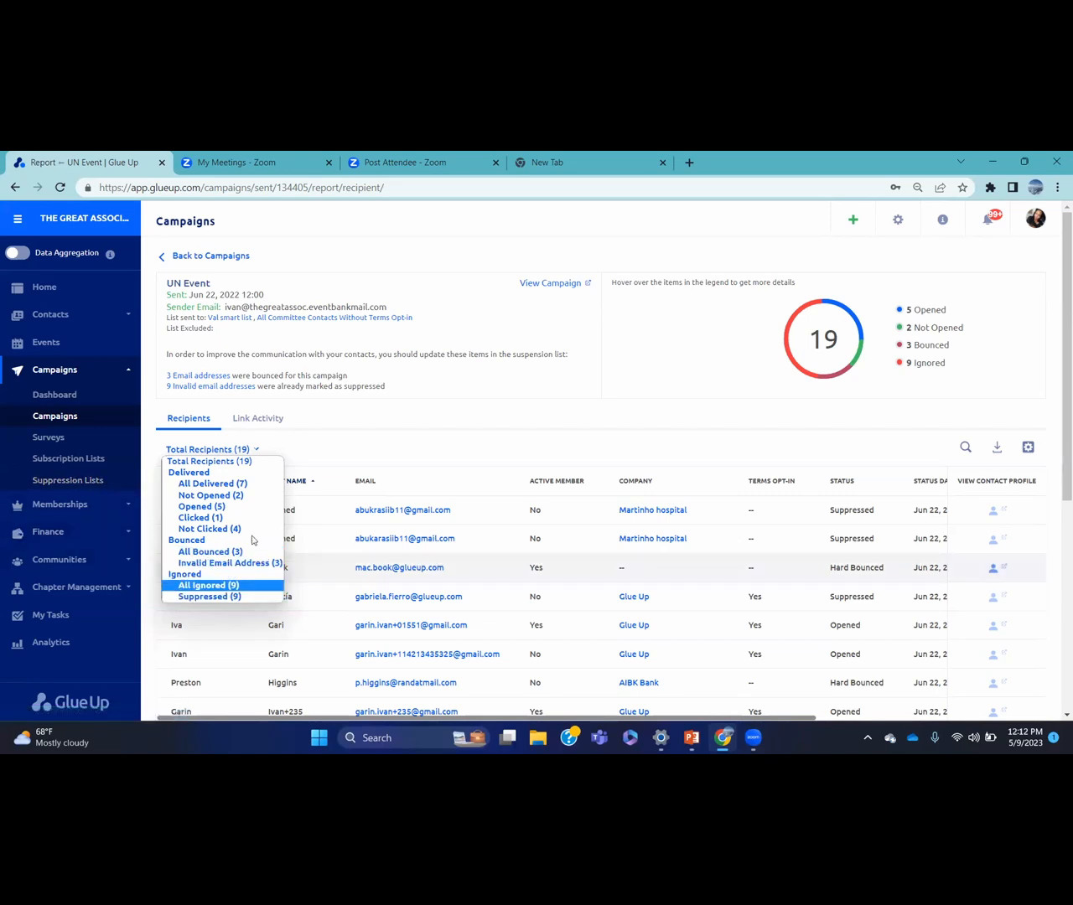
click(352, 449)
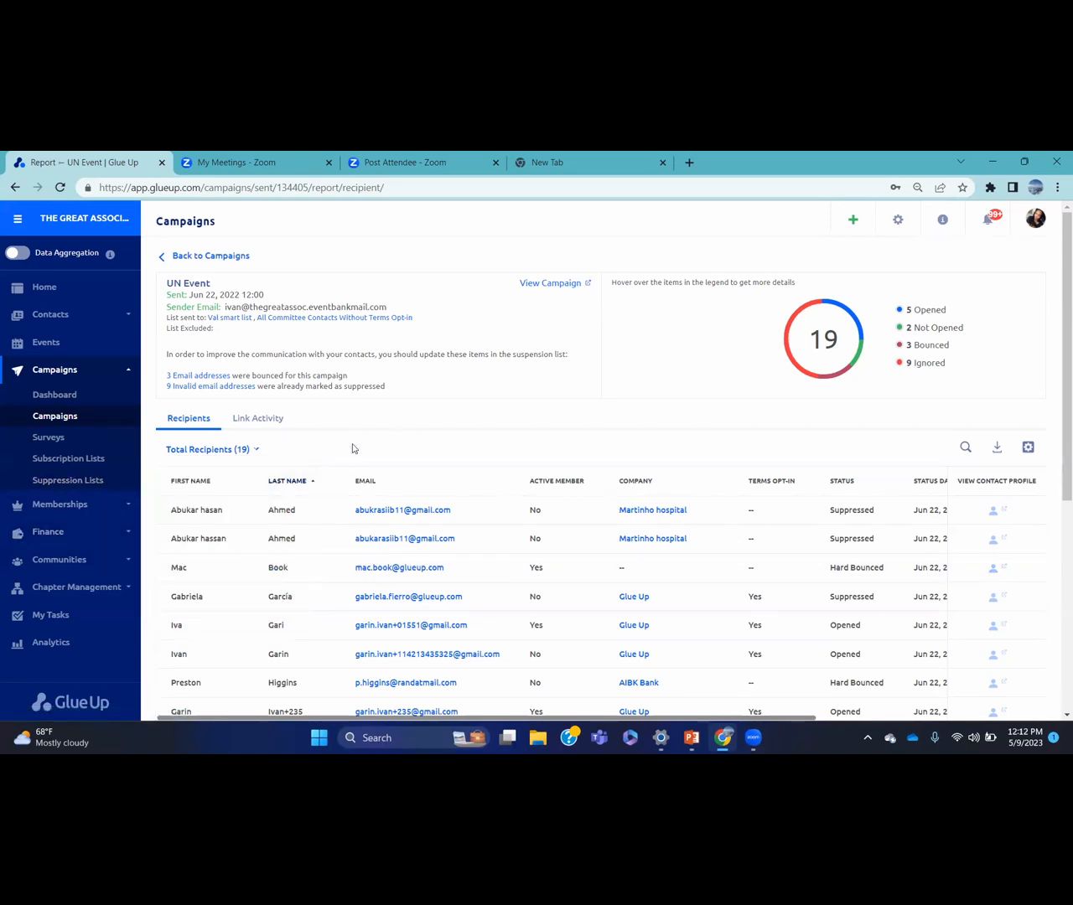
click(257, 421)
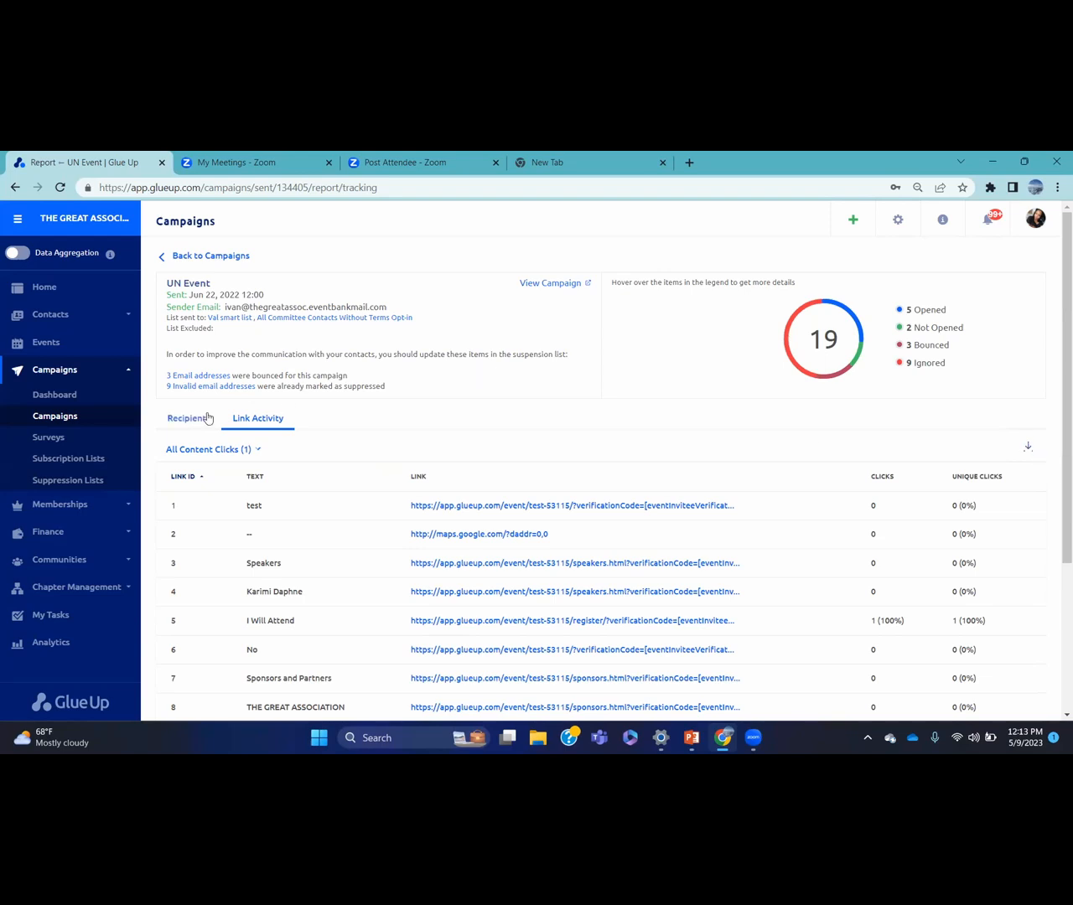
Return to the campaigns list and create a regular campaign with the internal name "sample".
click(118, 418)
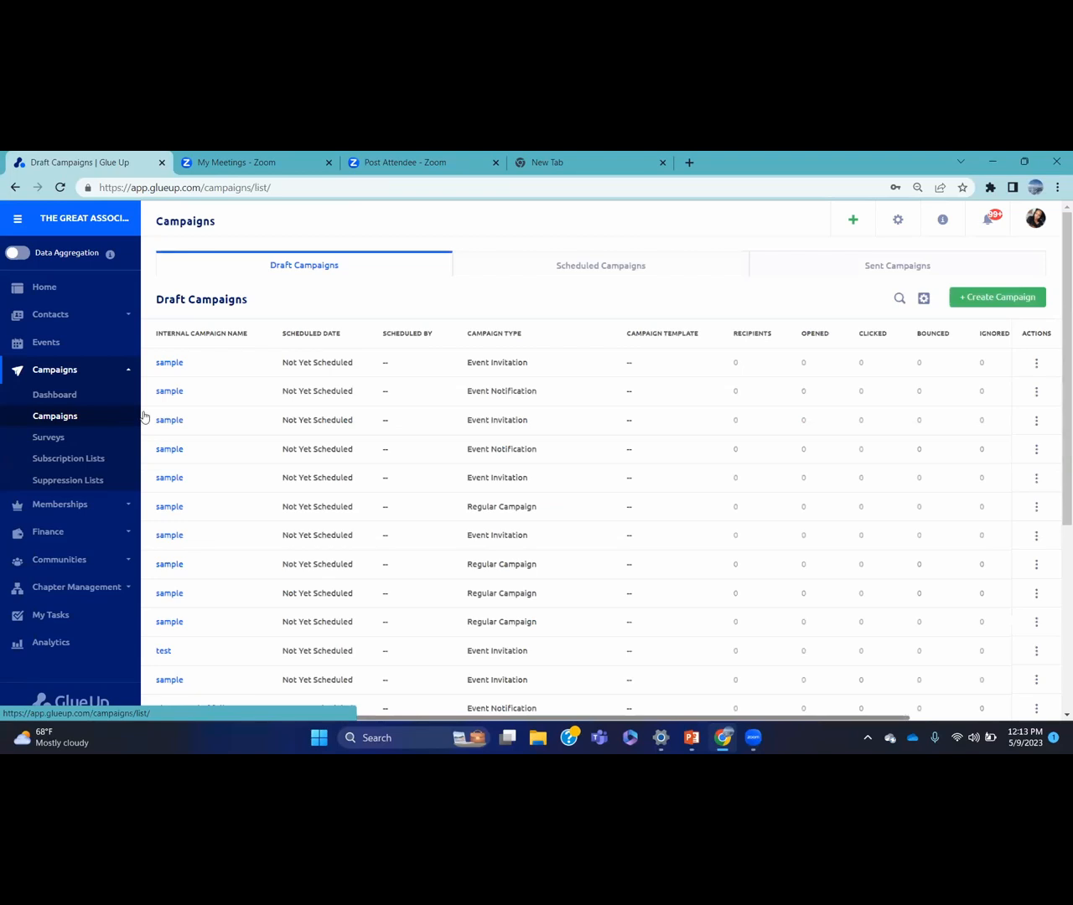
click(979, 297)
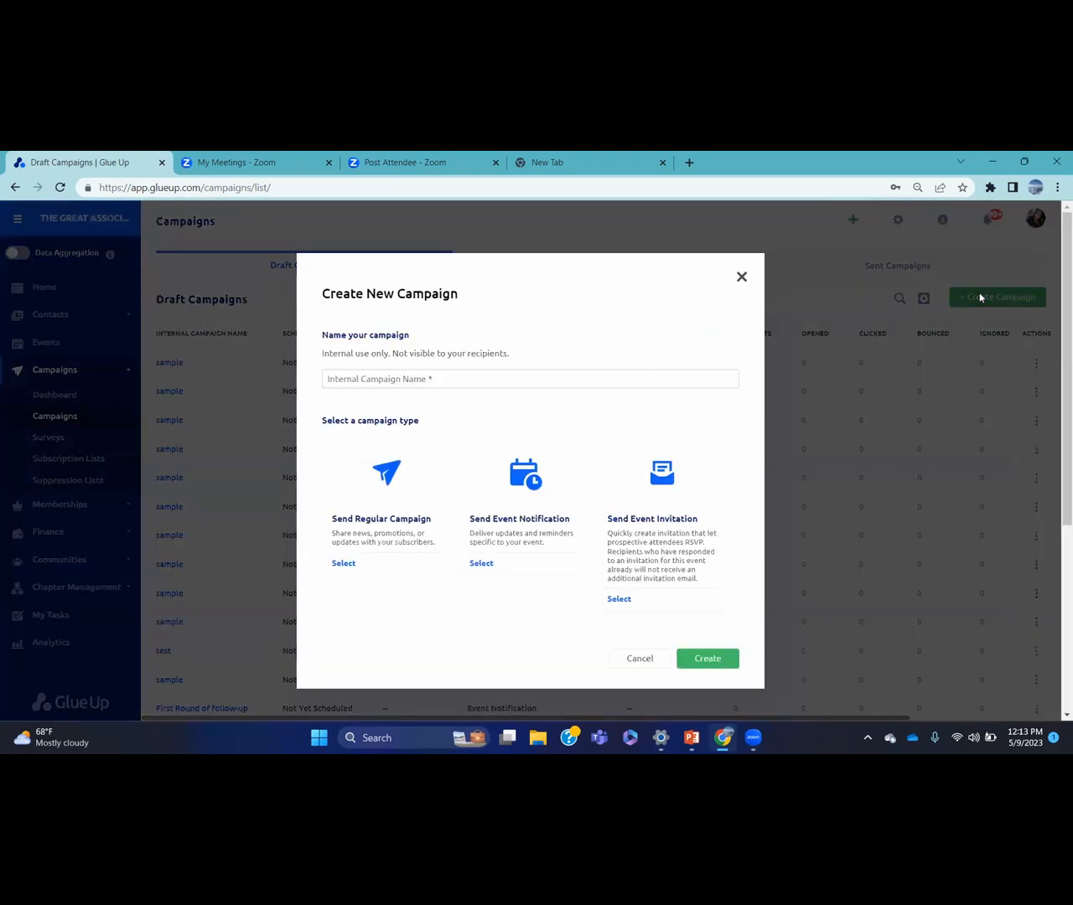
click(604, 376)
text(sa)
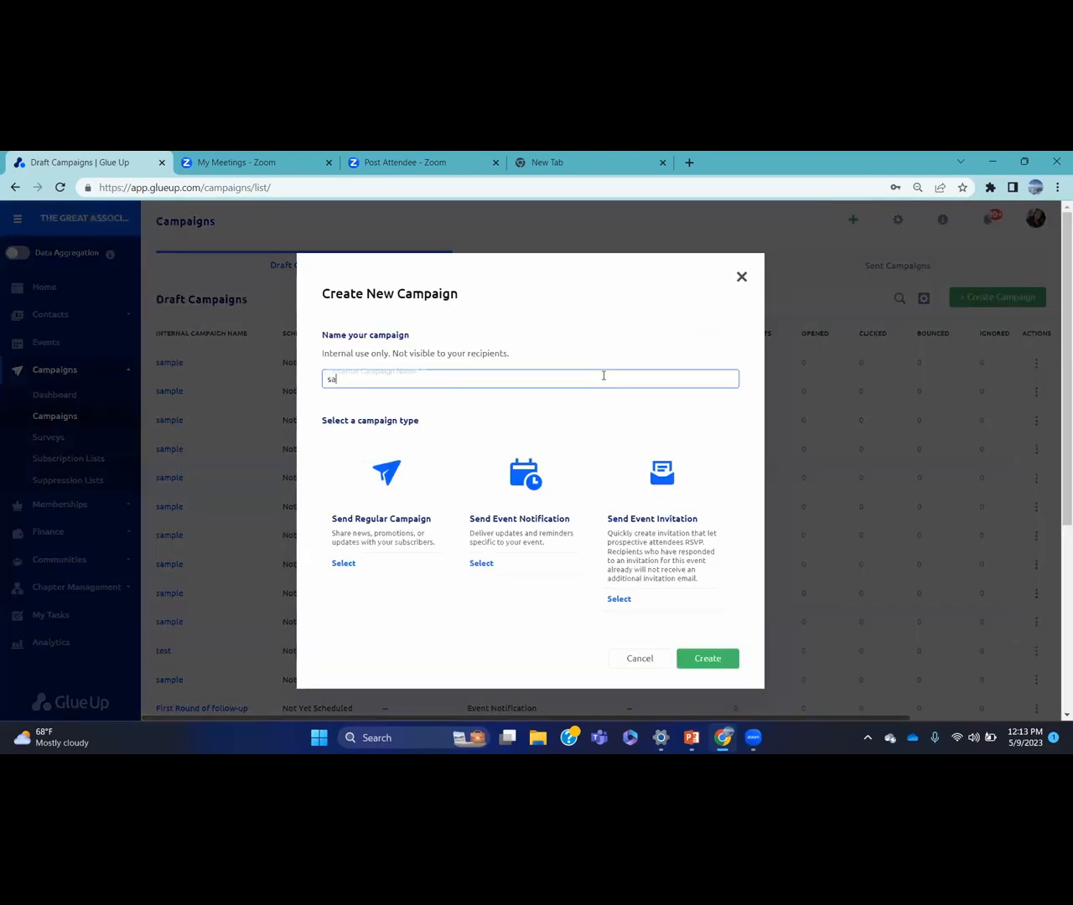
text(mple)
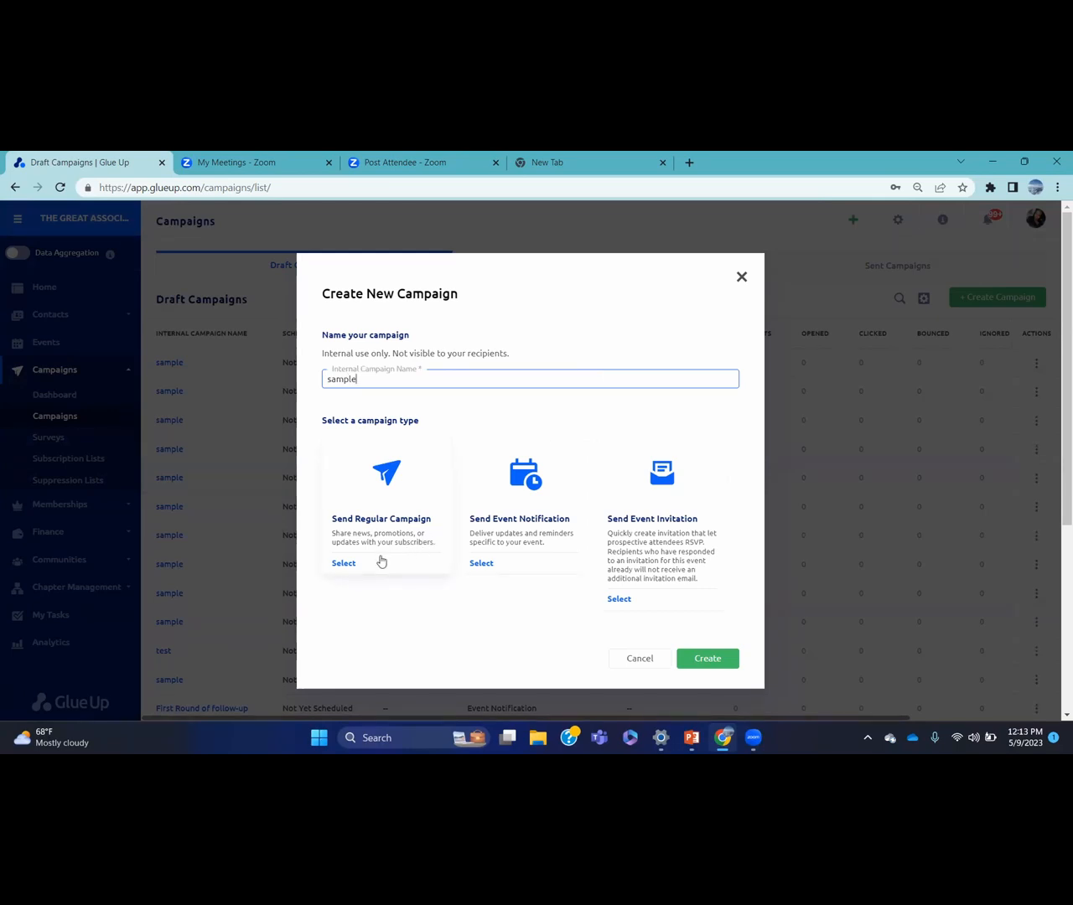
click(346, 565)
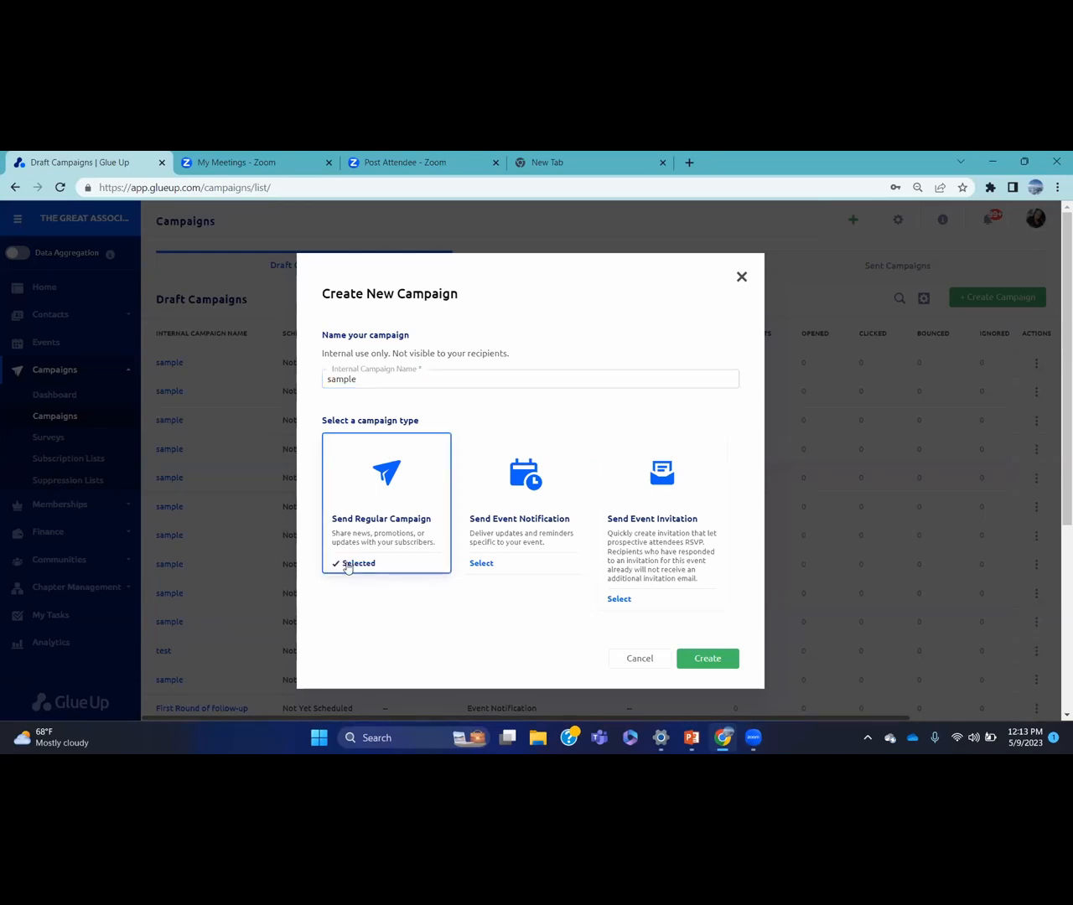
click(711, 658)
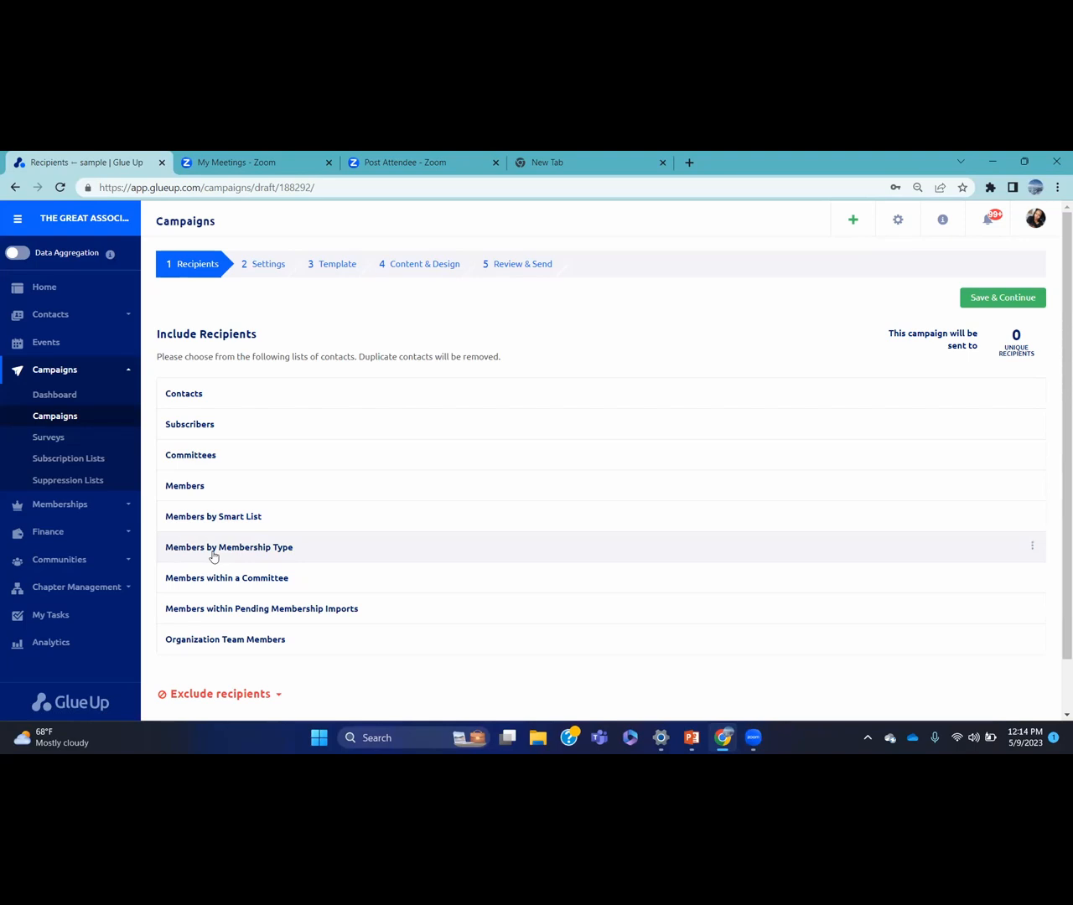
Expand the Contacts recipient group, look through its smart lists and contact lists, and collapse it again.
click(189, 394)
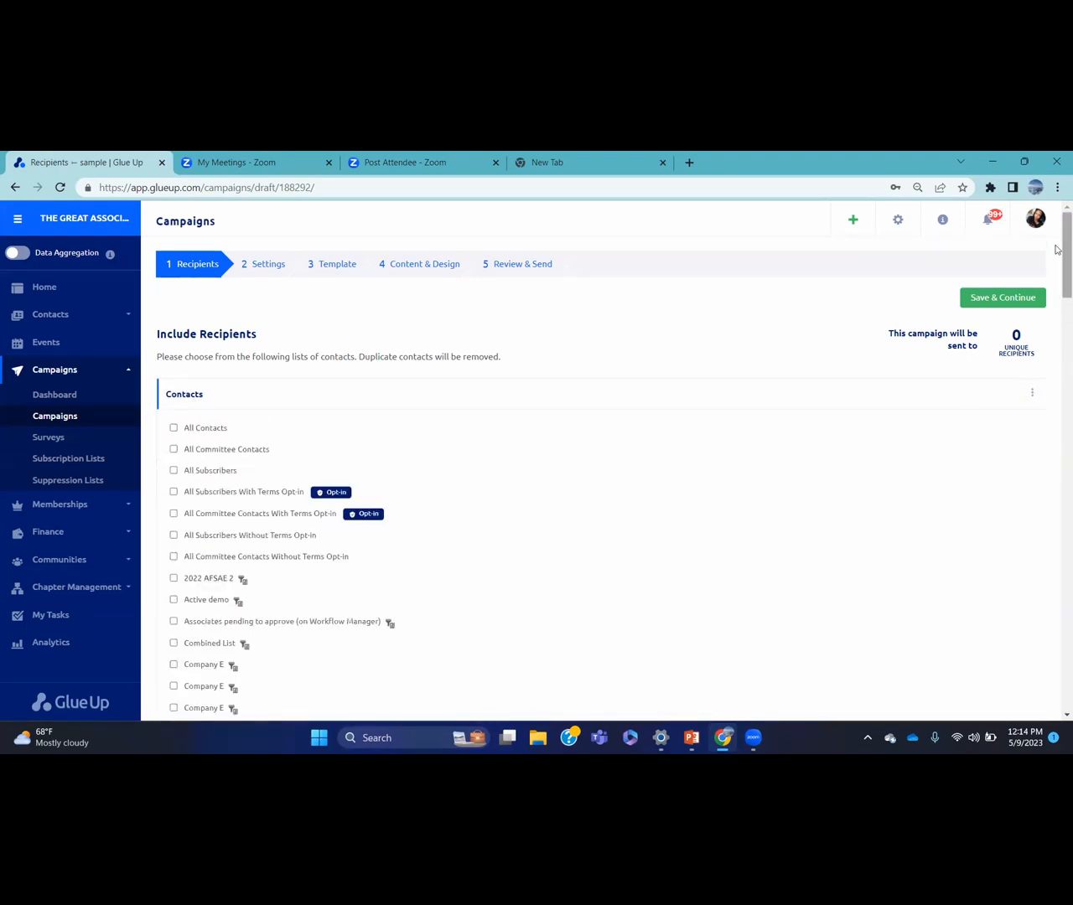
scroll(1056, 310, down, 2)
scroll(1056, 310, up, 2)
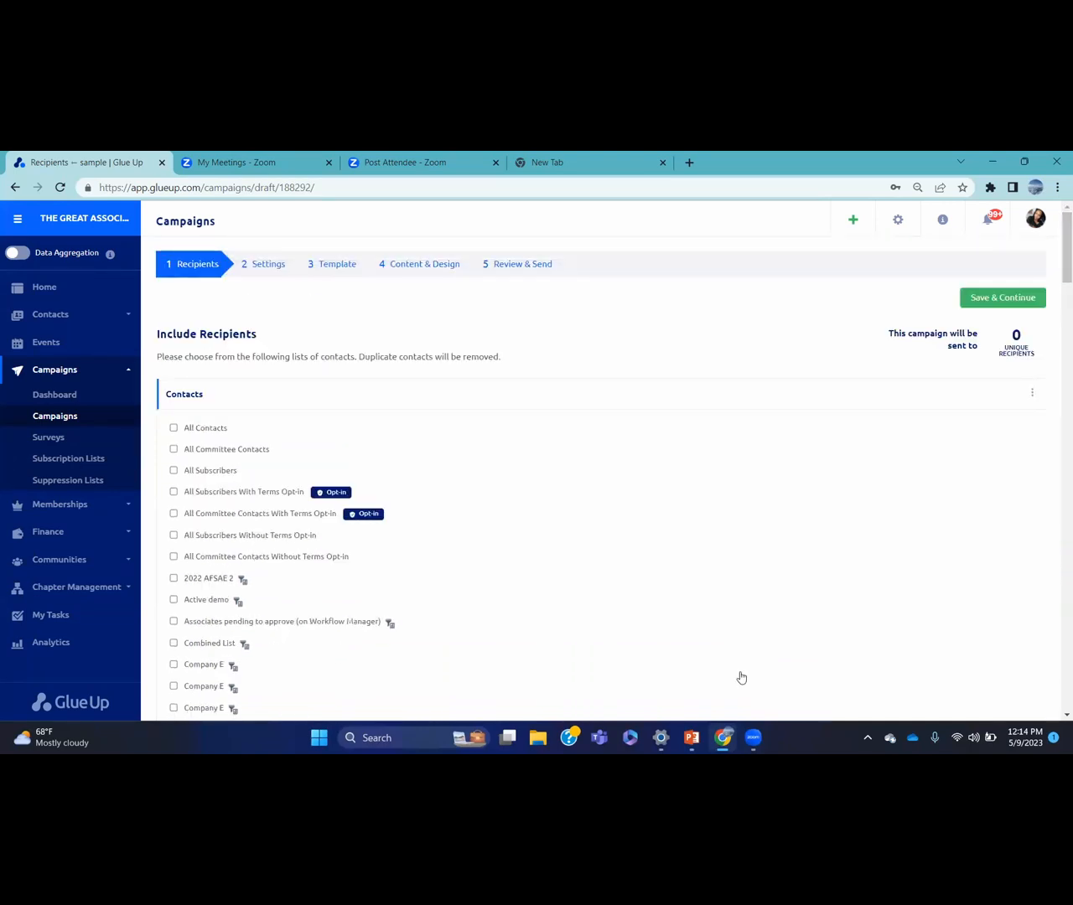
drag(1058, 247, 1063, 314)
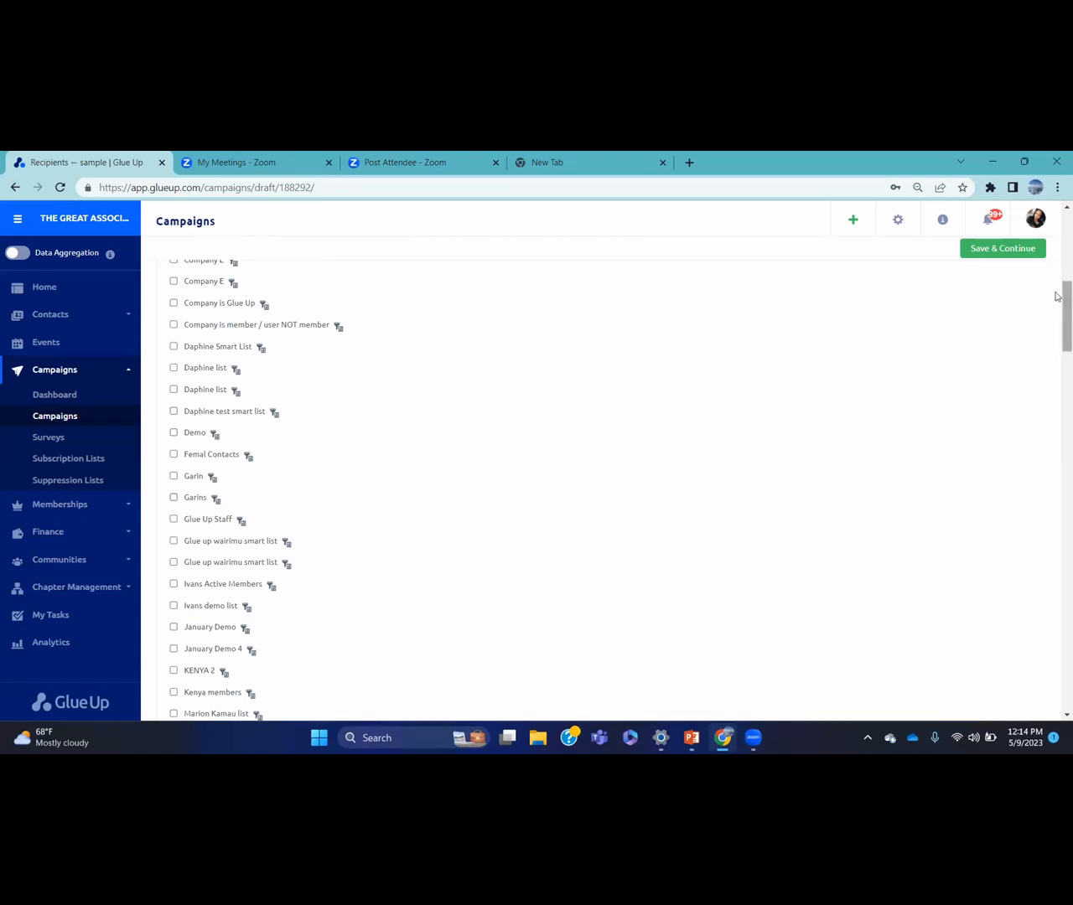
drag(1060, 297, 1063, 440)
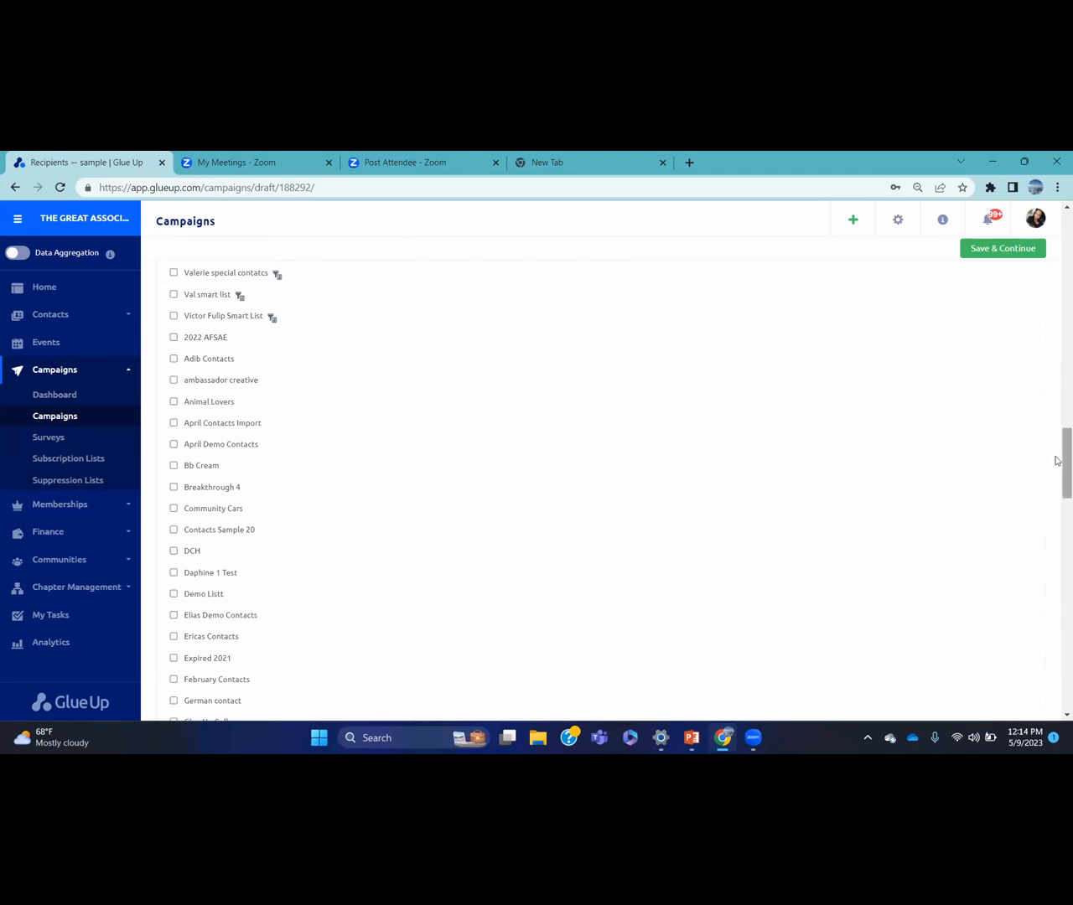
drag(1062, 455, 1063, 235)
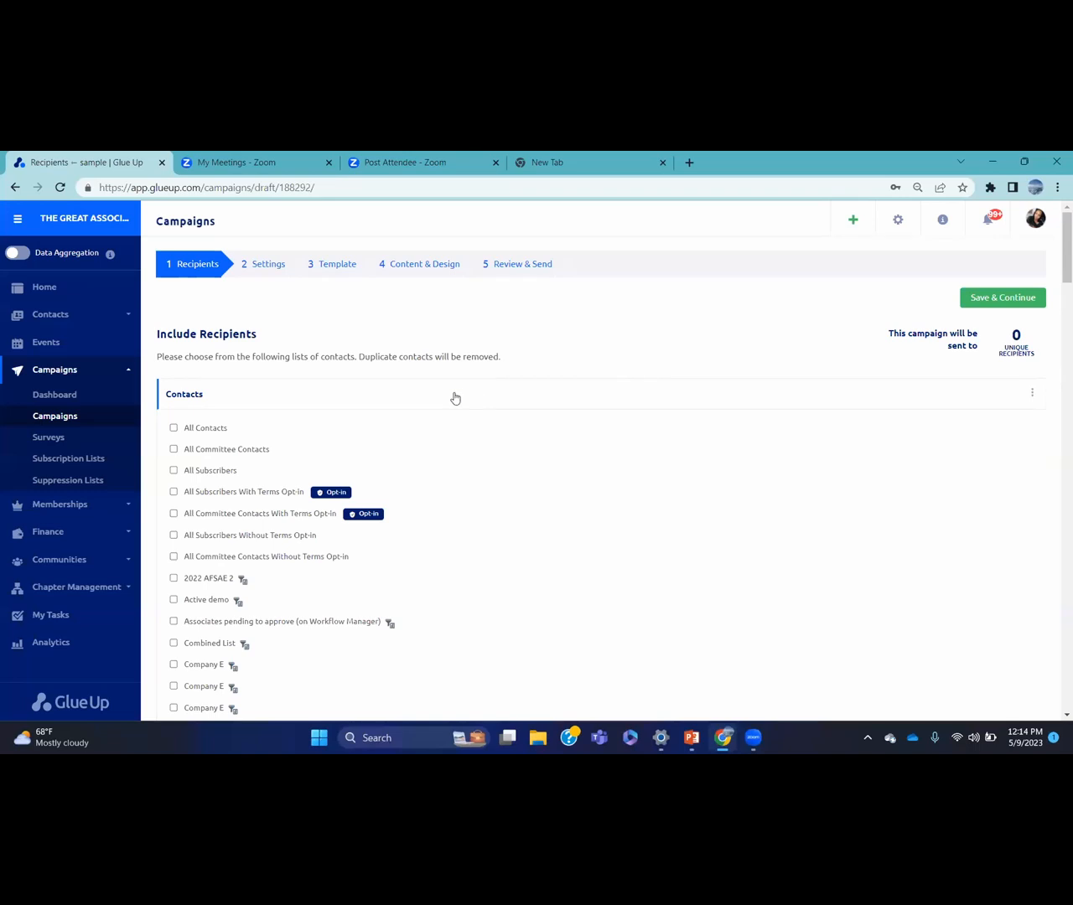
click(491, 398)
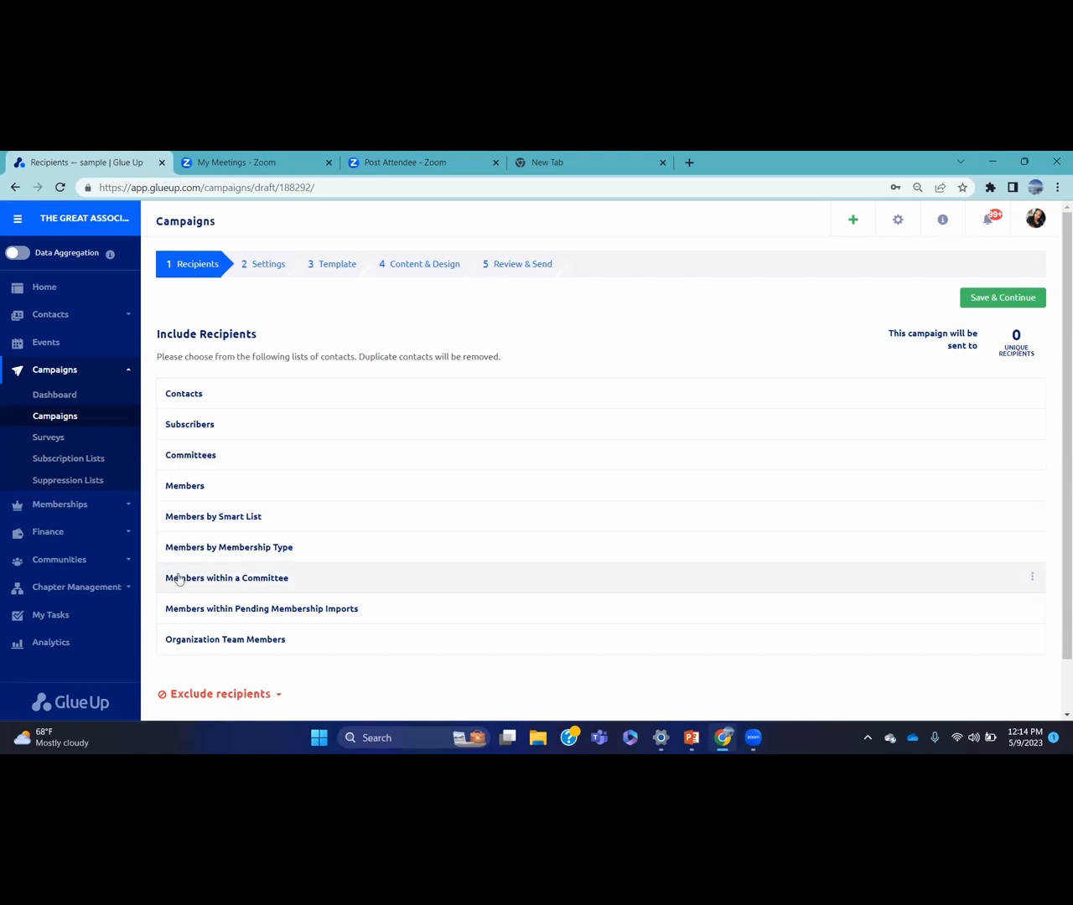
View the recipient options under Members, Members by Smart List and Members by Membership Type, collapsing each group again.
click(193, 494)
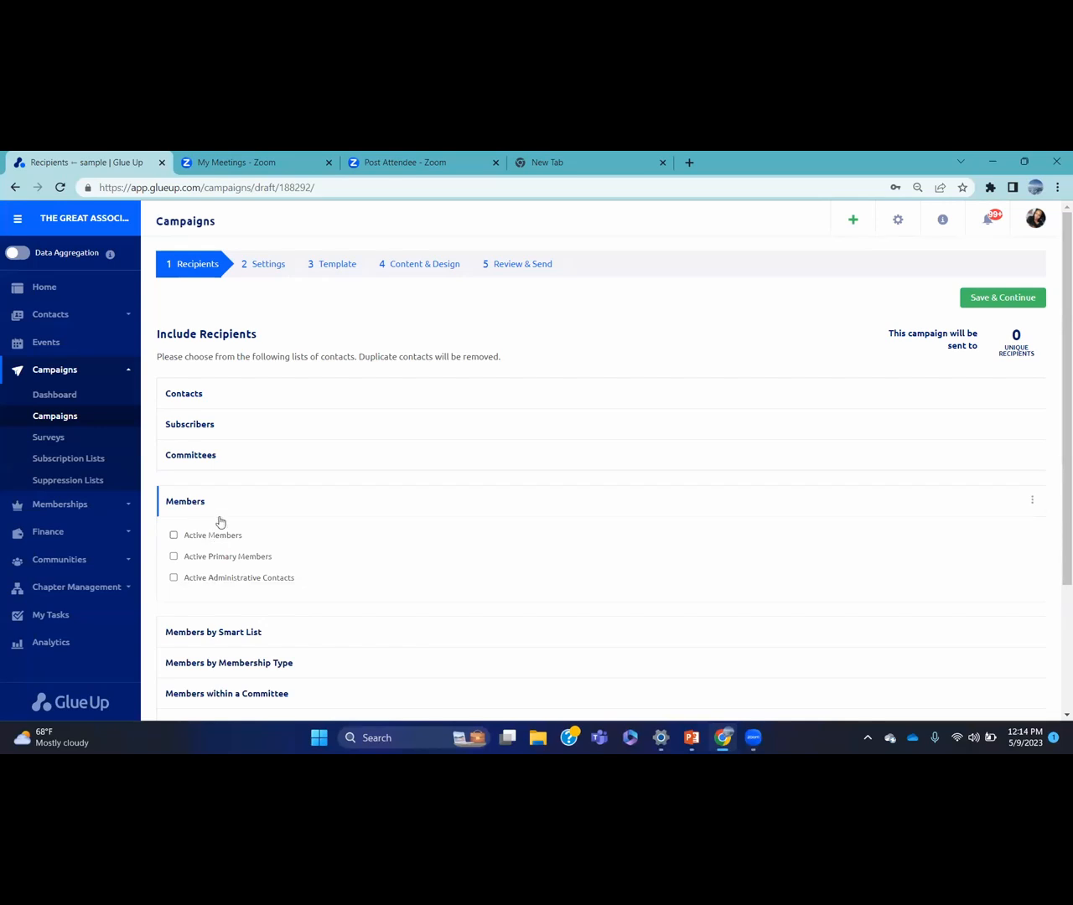
click(226, 501)
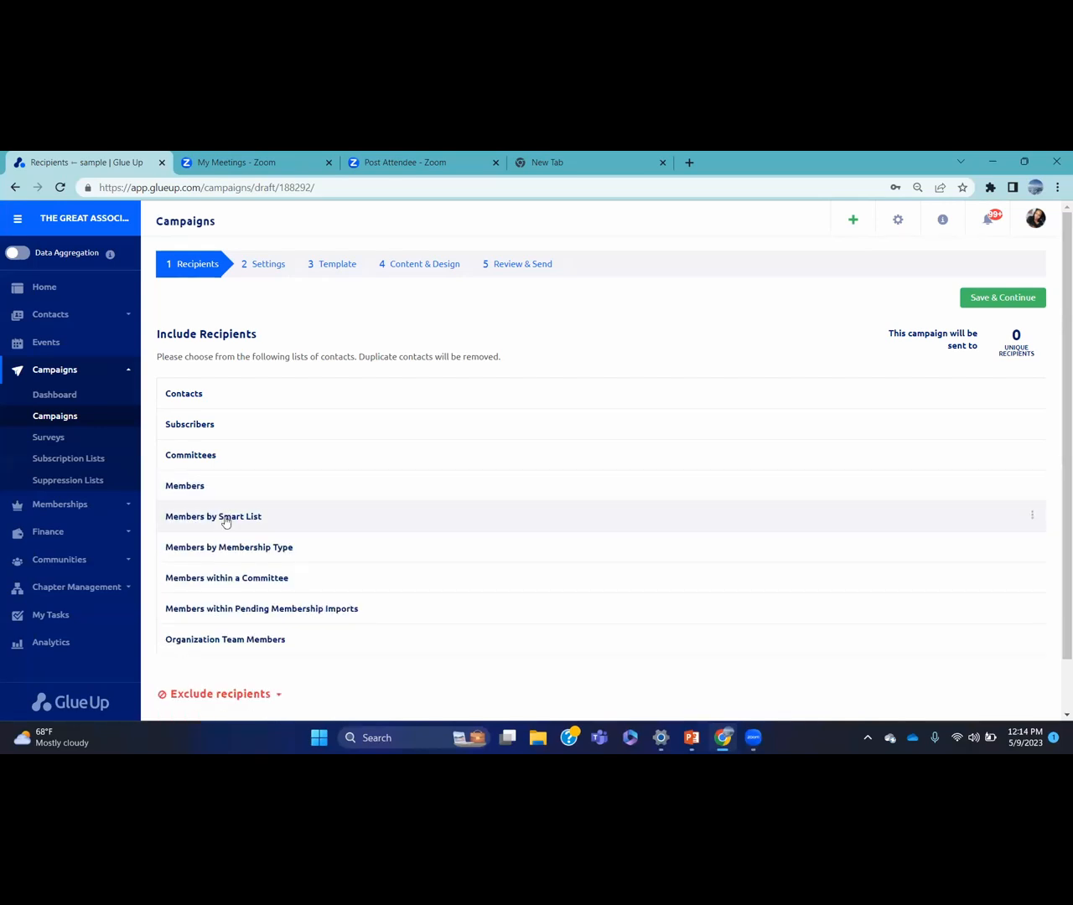
click(225, 518)
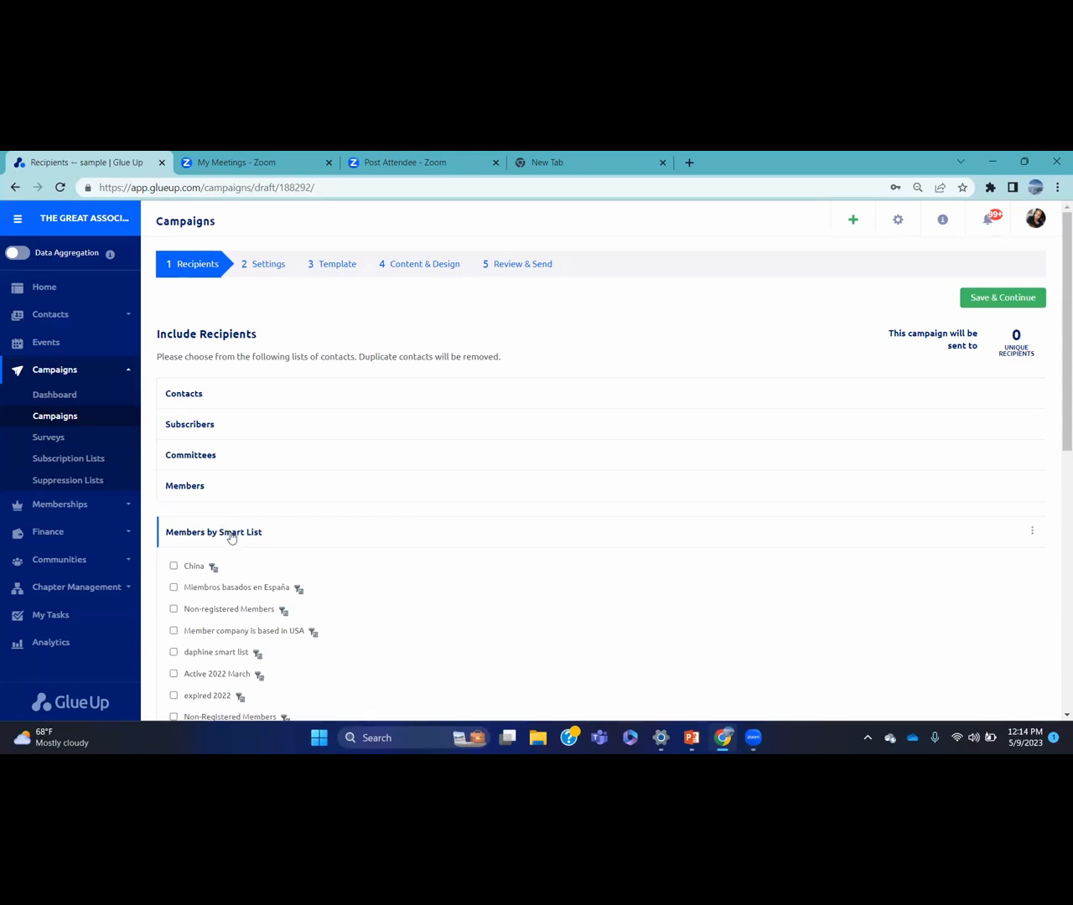
click(231, 532)
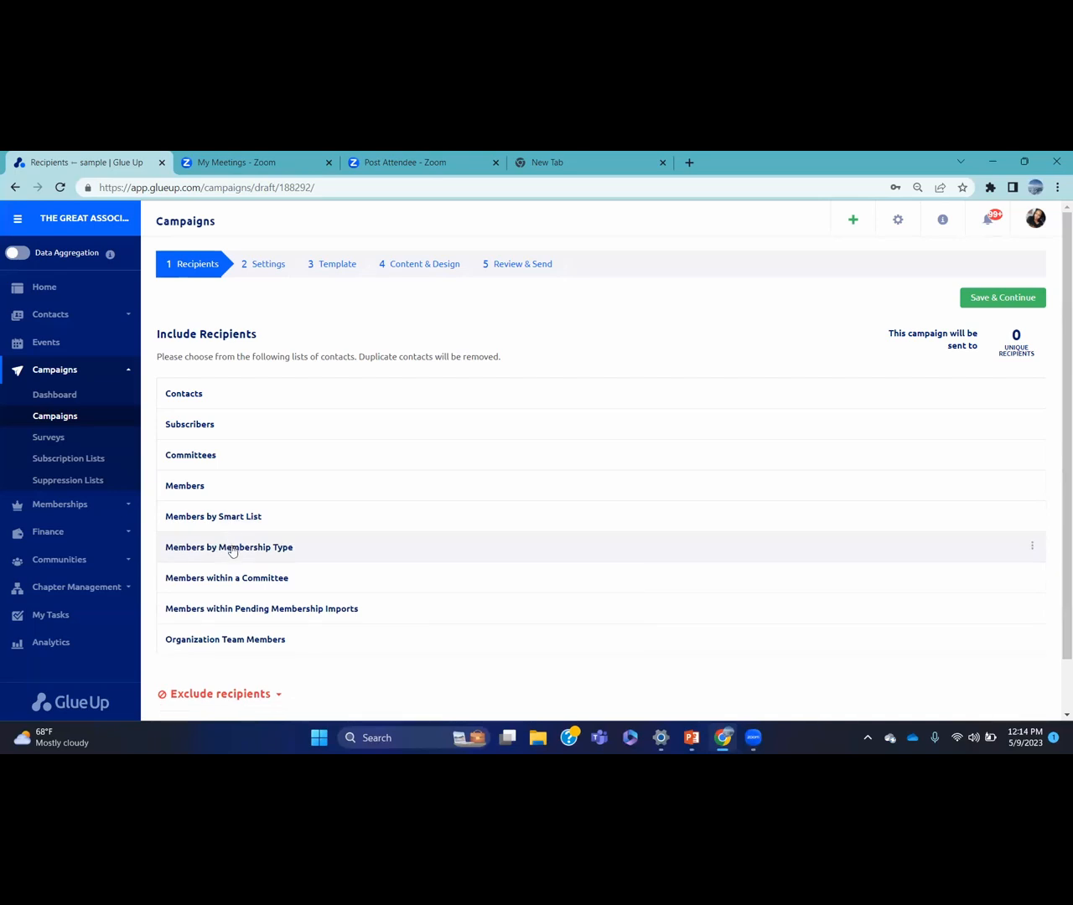
click(231, 546)
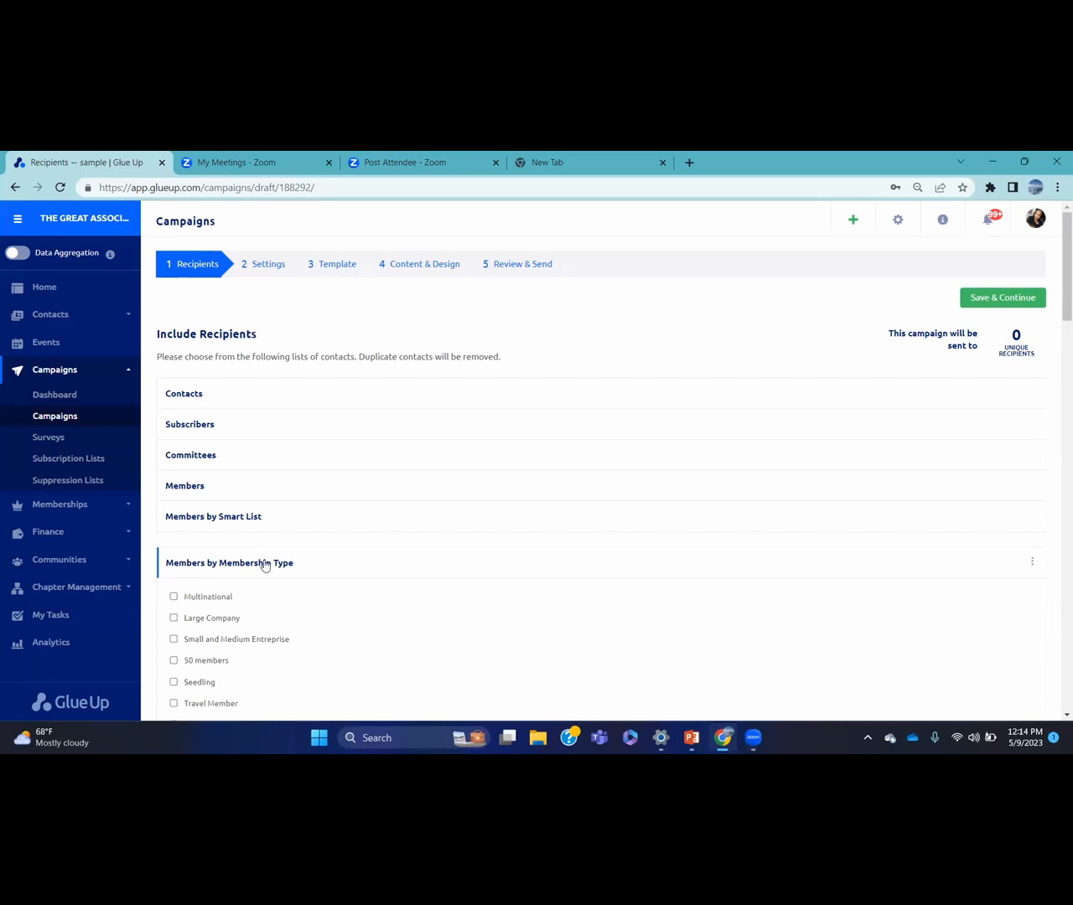
click(263, 563)
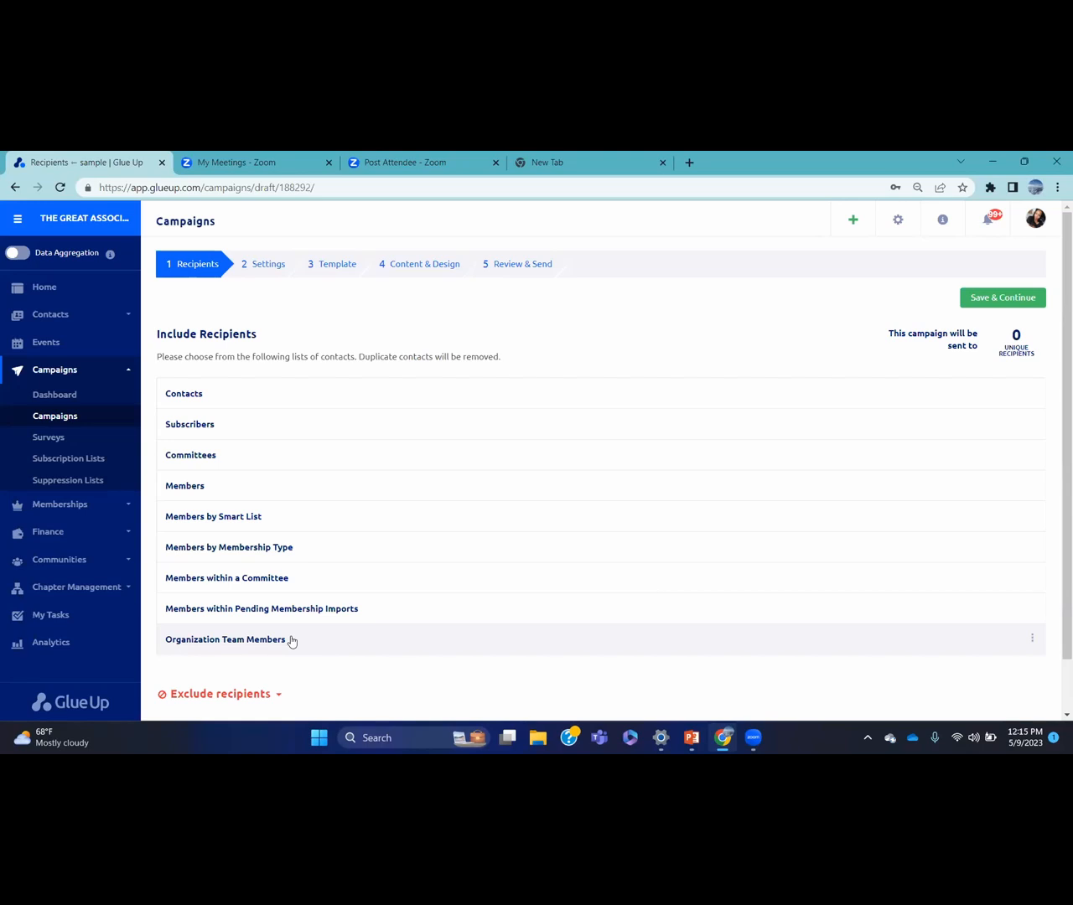
Include All Contacts as the campaign's recipients, then save and continue to the settings.
click(220, 402)
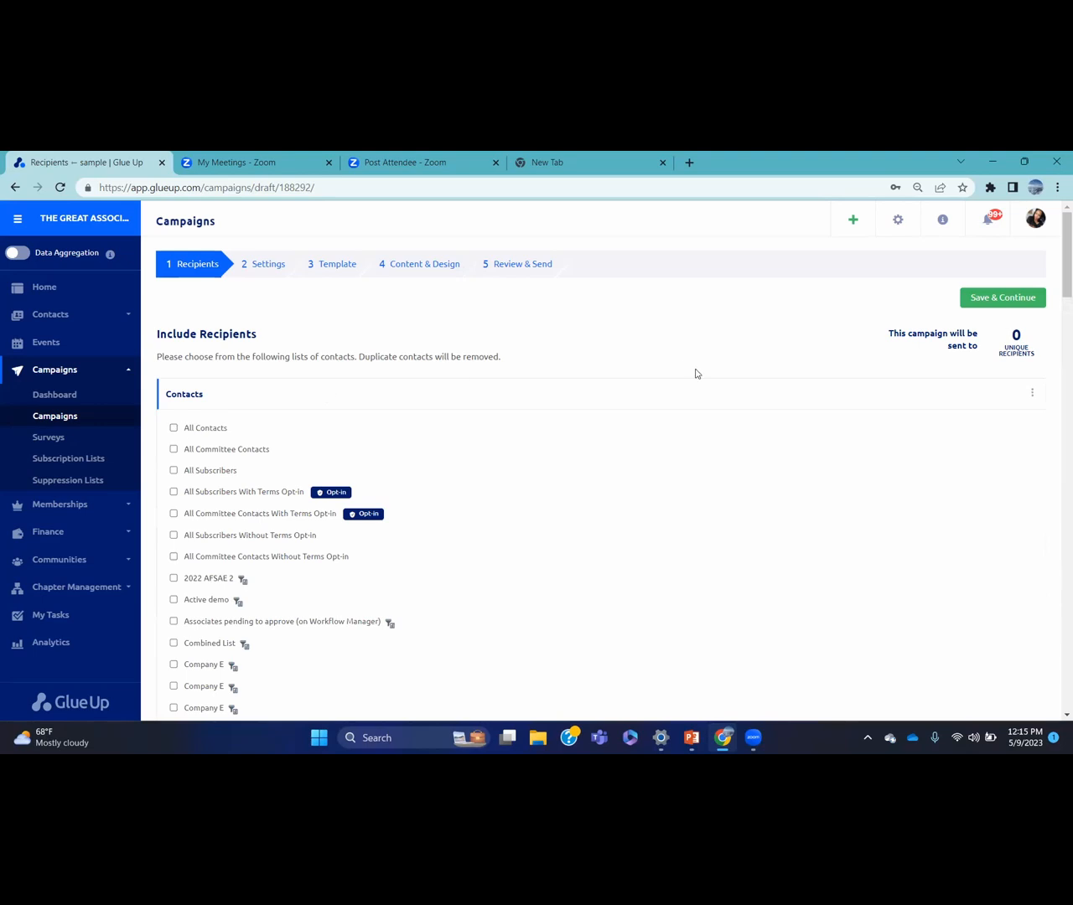
click(173, 427)
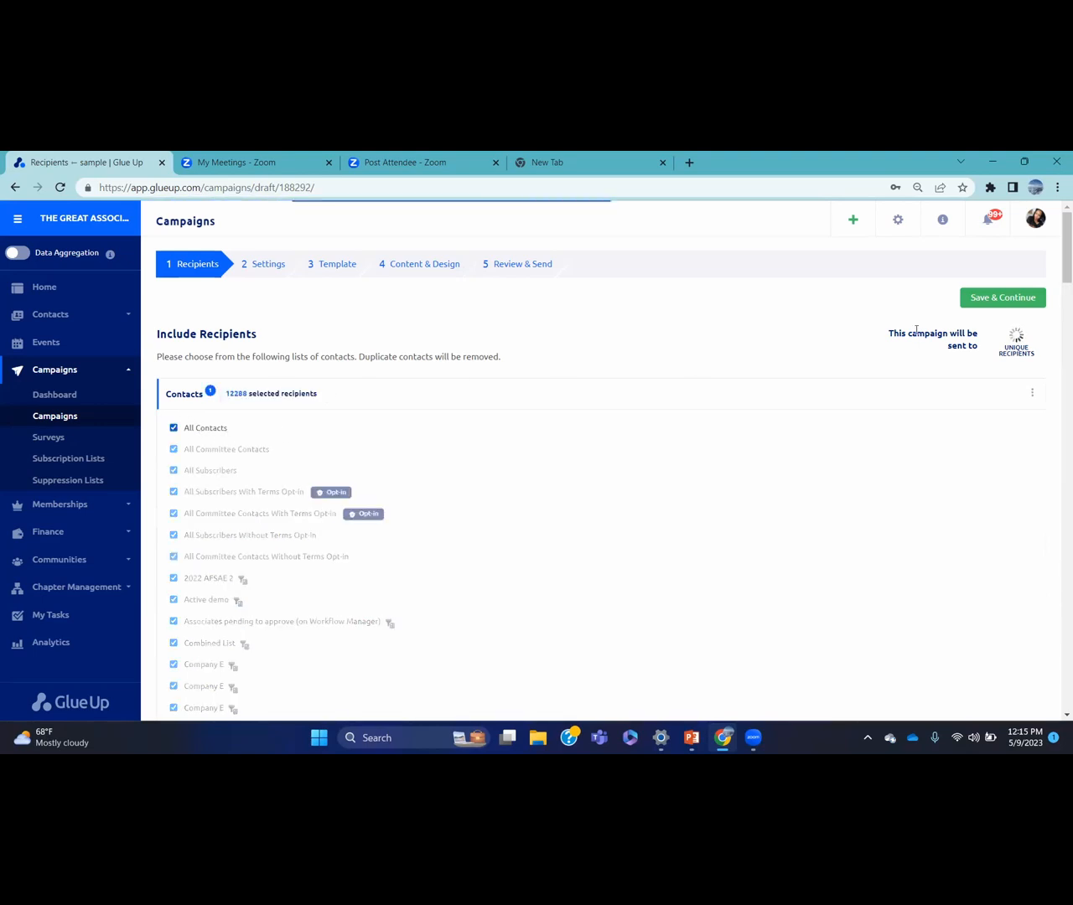
click(1016, 301)
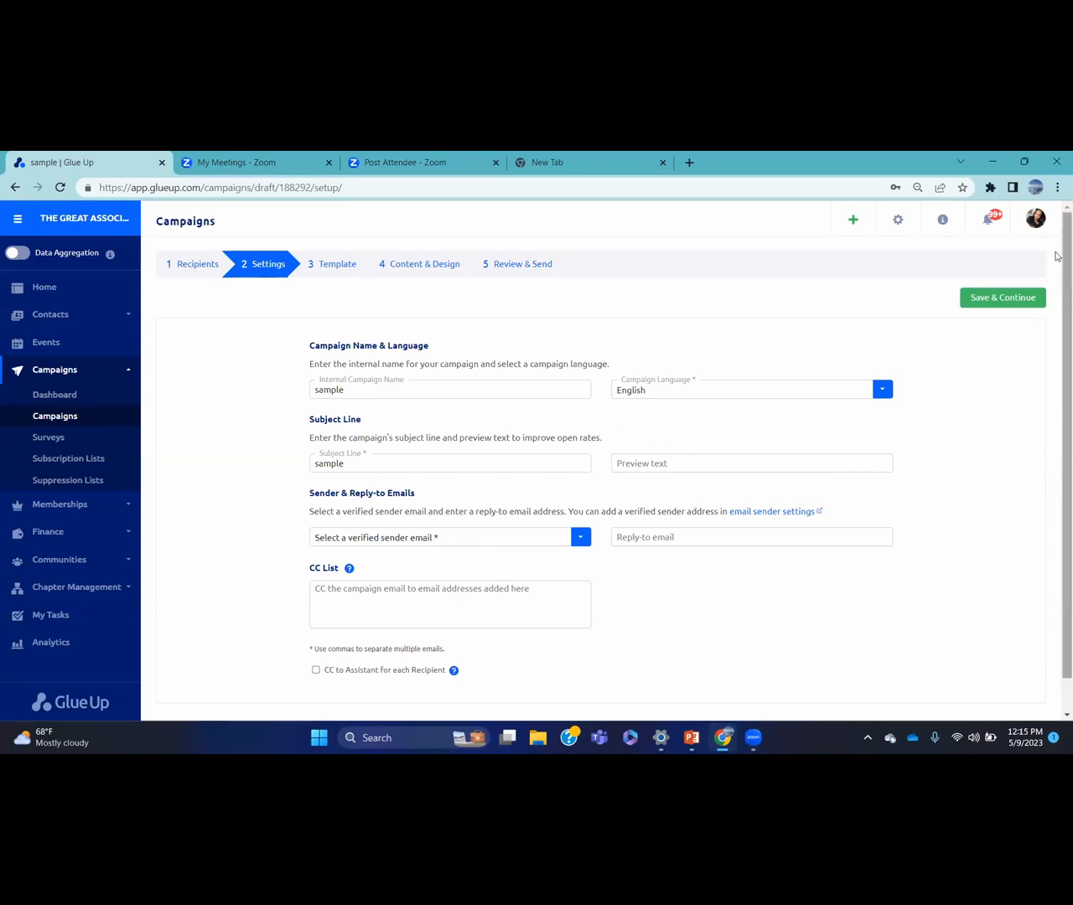
Choose a verified sender email for the campaign, leave the reply-to email blank, and save and continue to the template choice.
drag(1057, 263, 1057, 287)
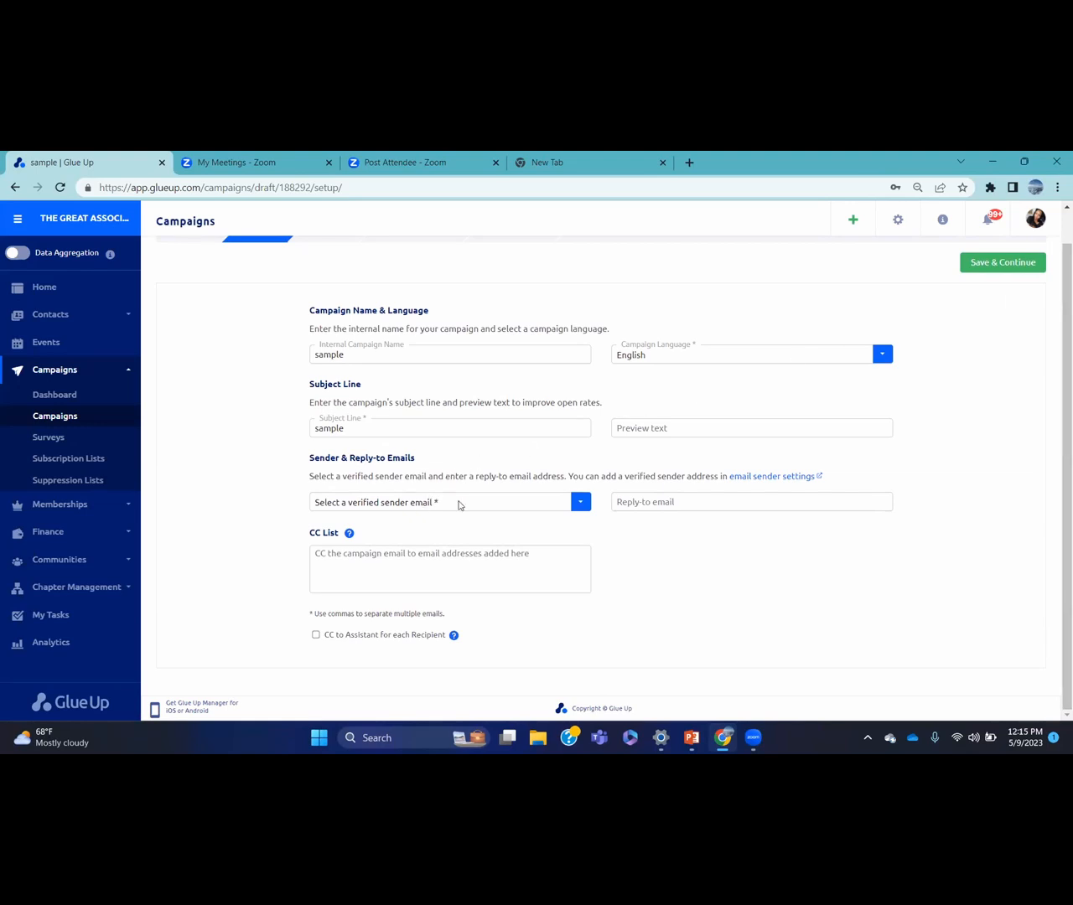
click(574, 506)
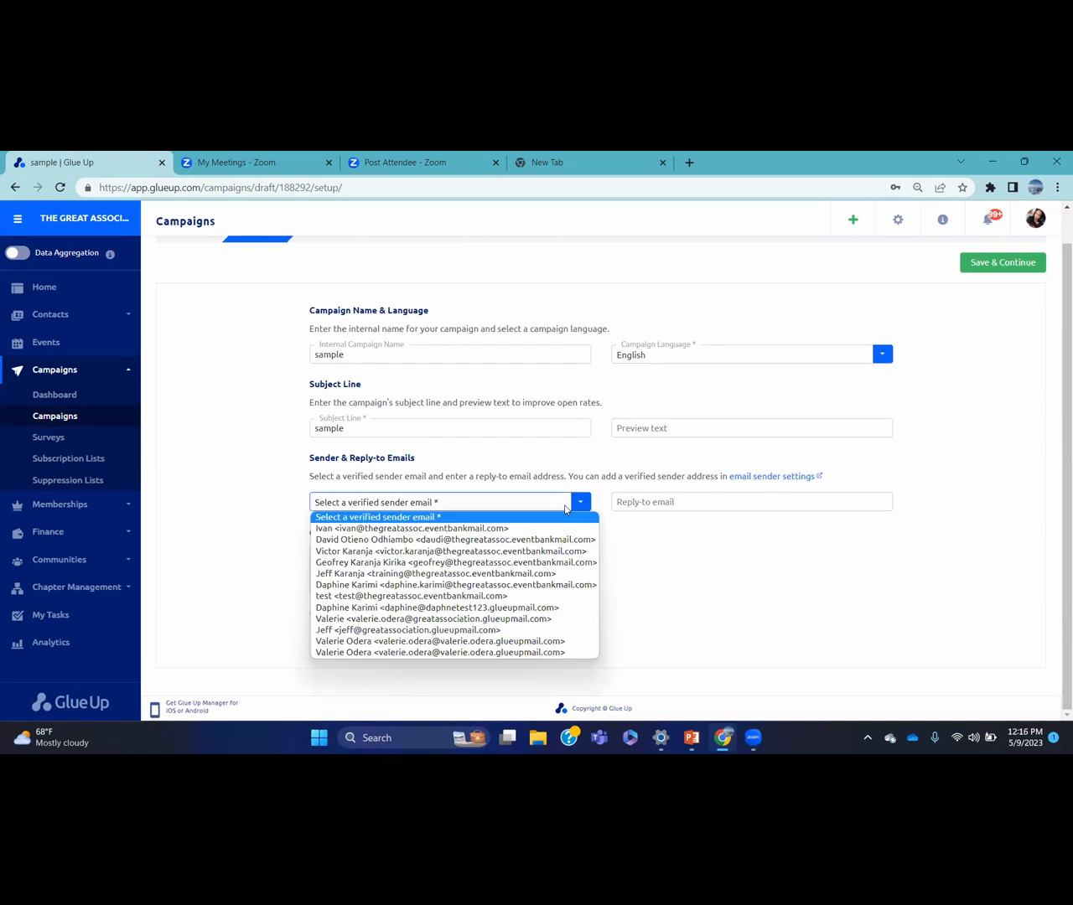
click(483, 642)
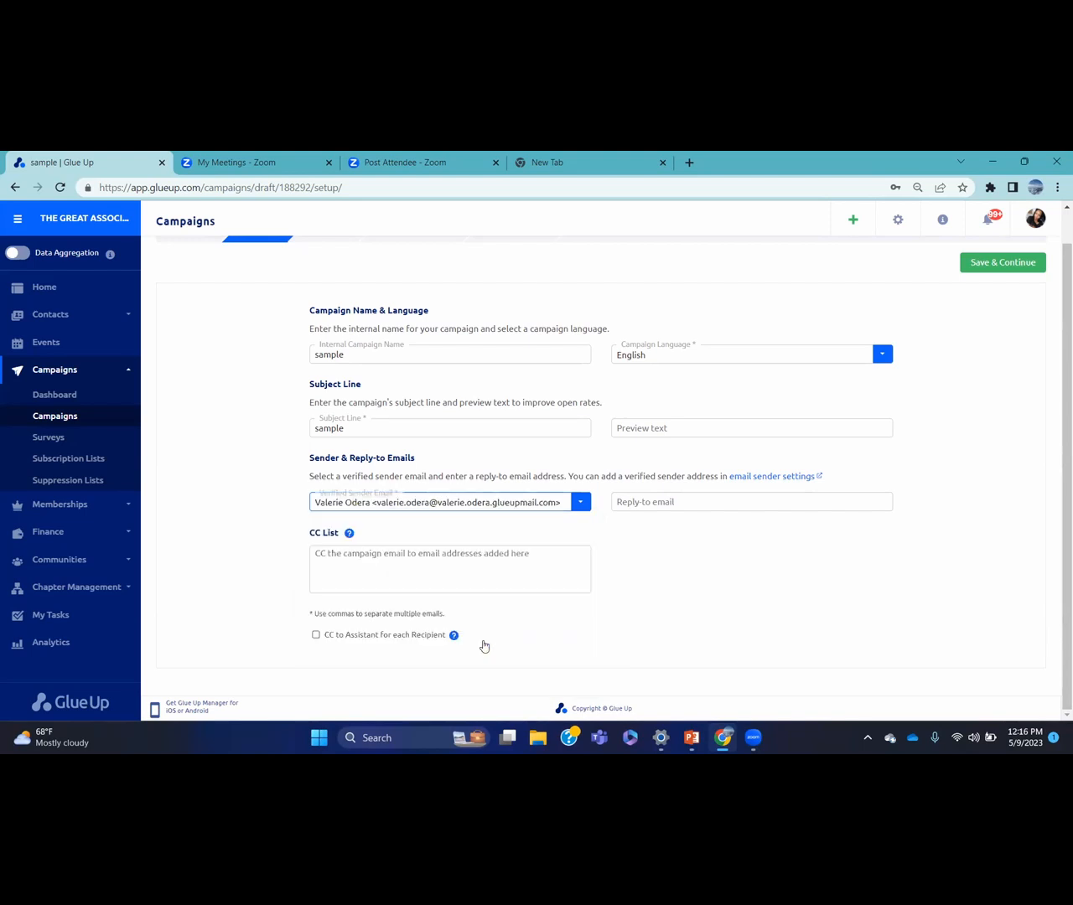
click(667, 506)
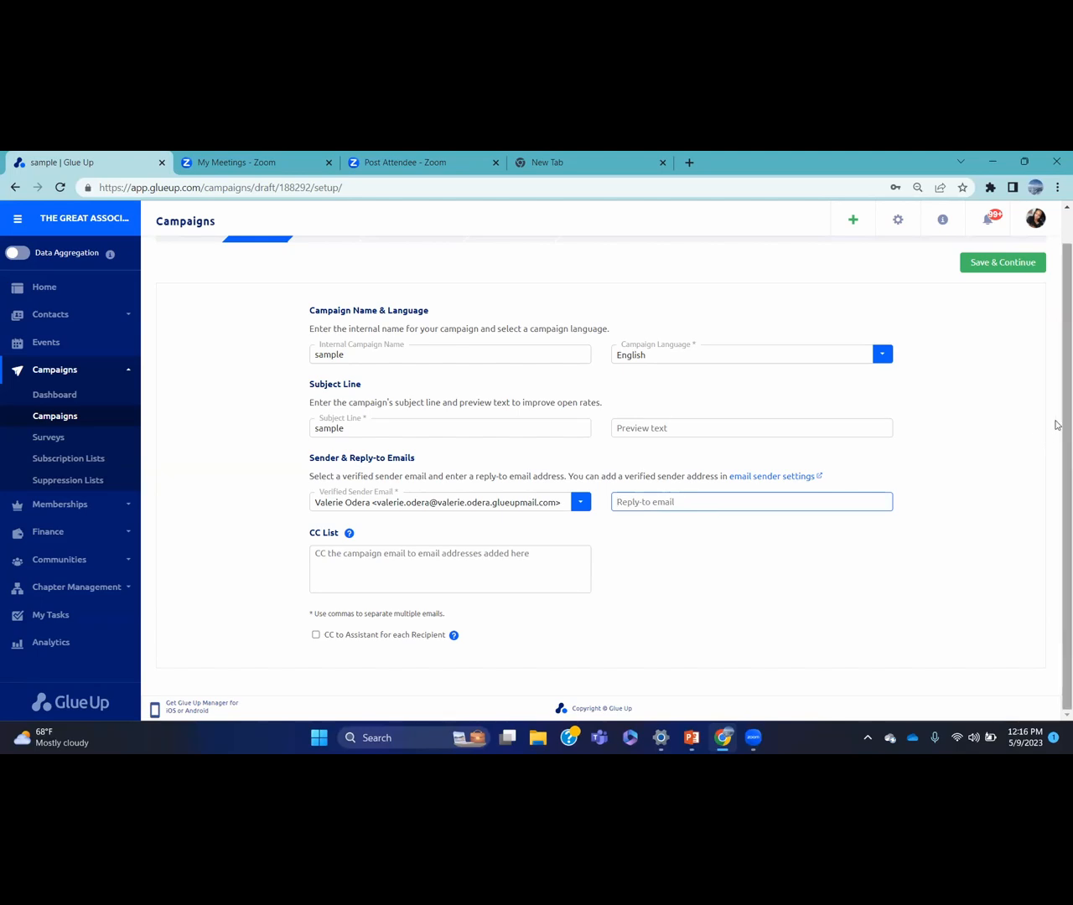
scroll(1056, 354, up, 1)
click(1006, 298)
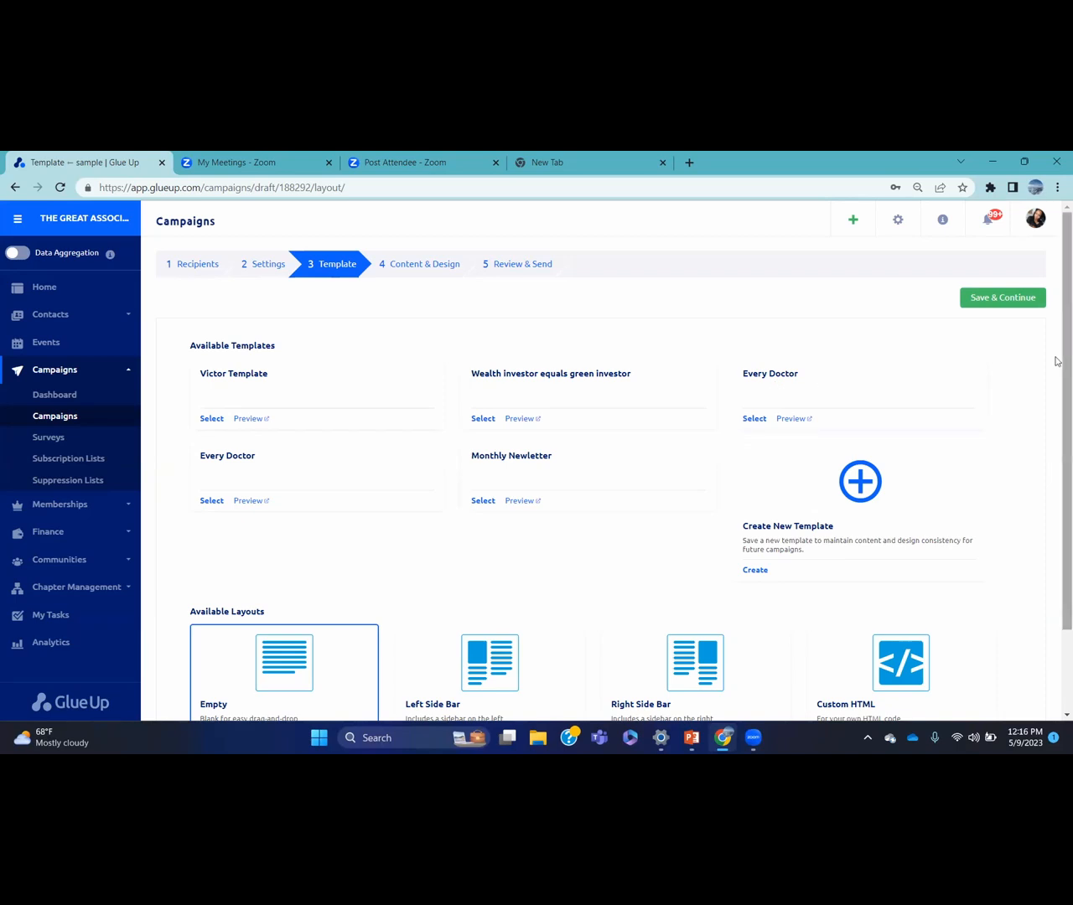
Look over the available templates and layouts, keep the Empty layout, and save and continue to the content design.
scroll(1056, 355, down, 2)
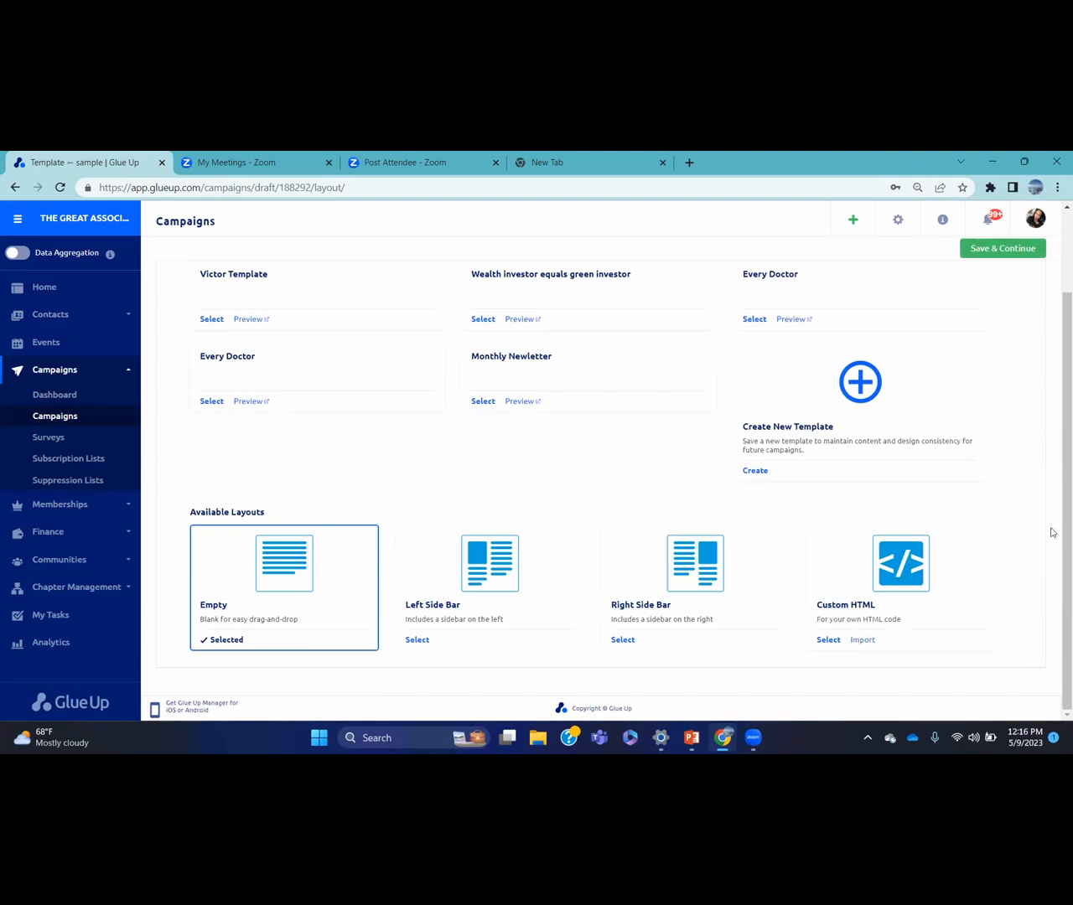
drag(1056, 533, 1056, 383)
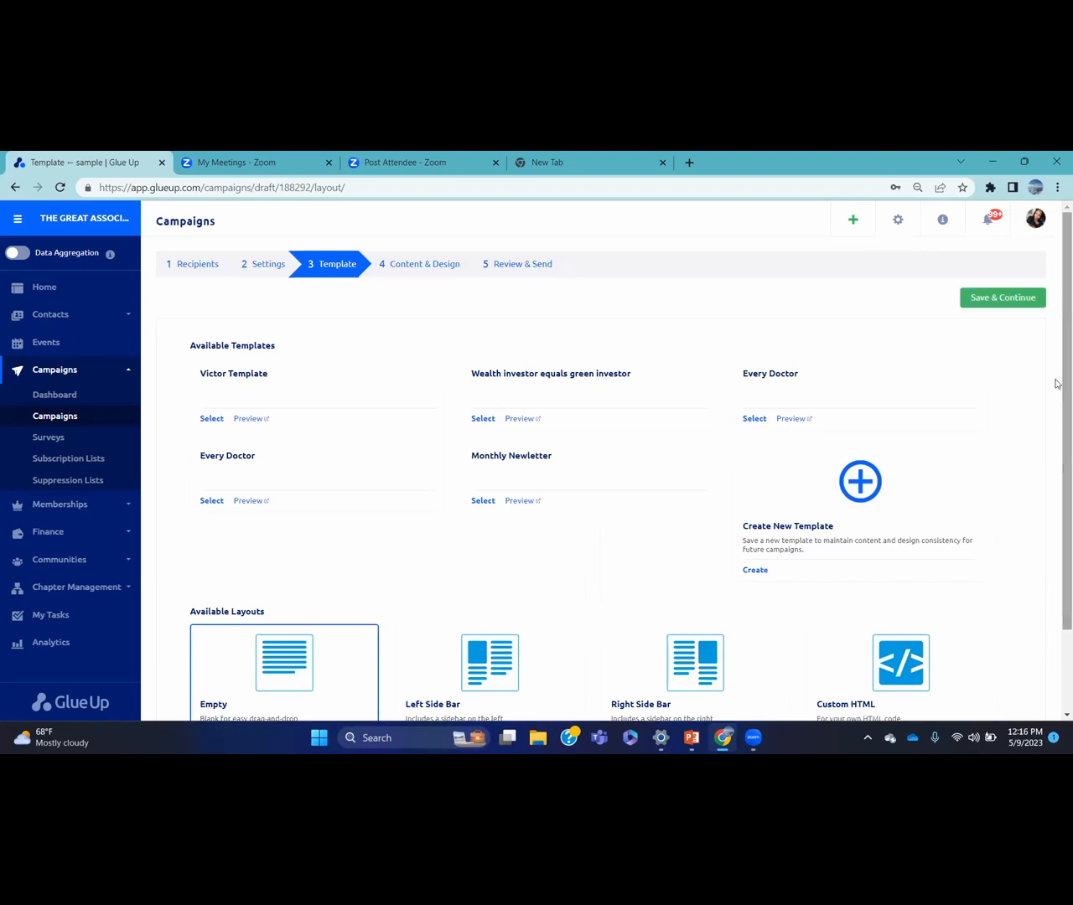
click(1003, 300)
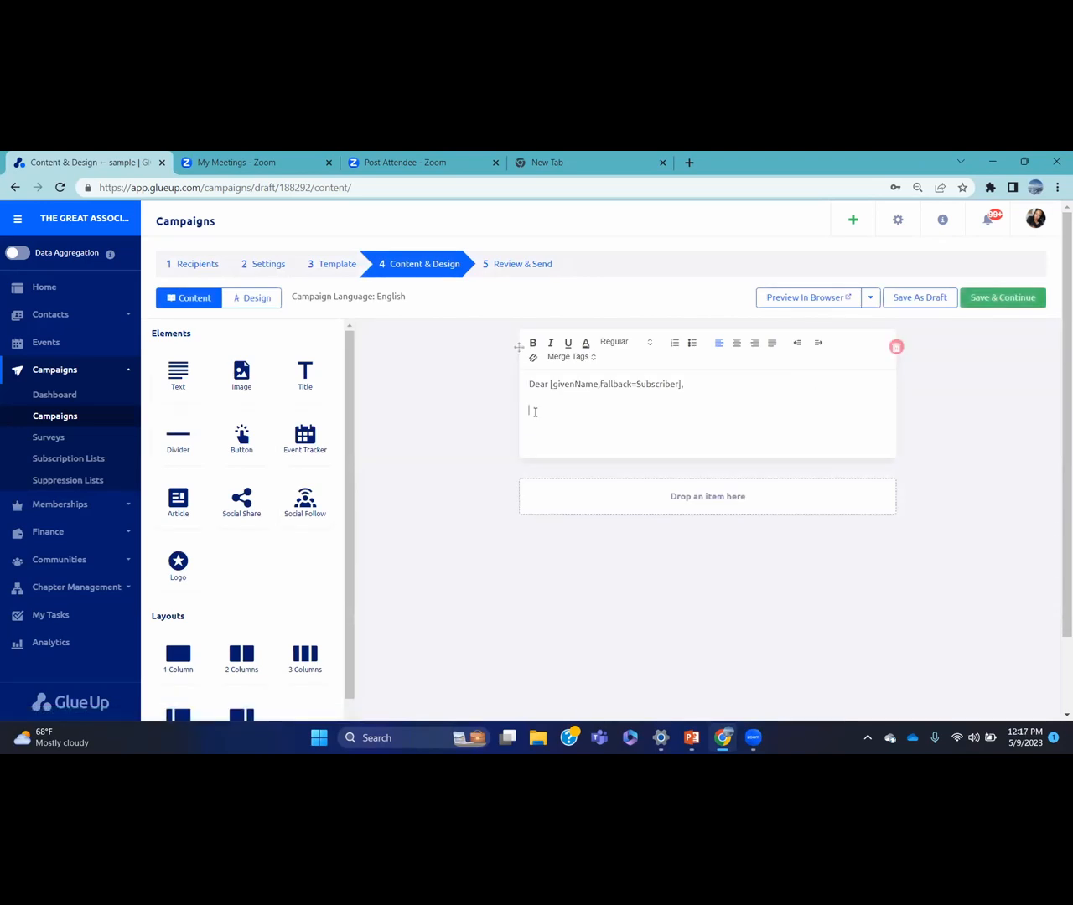
Add a Medium organization logo above the text block and write "Please read our news letter below!" under the greeting.
drag(177, 561, 494, 329)
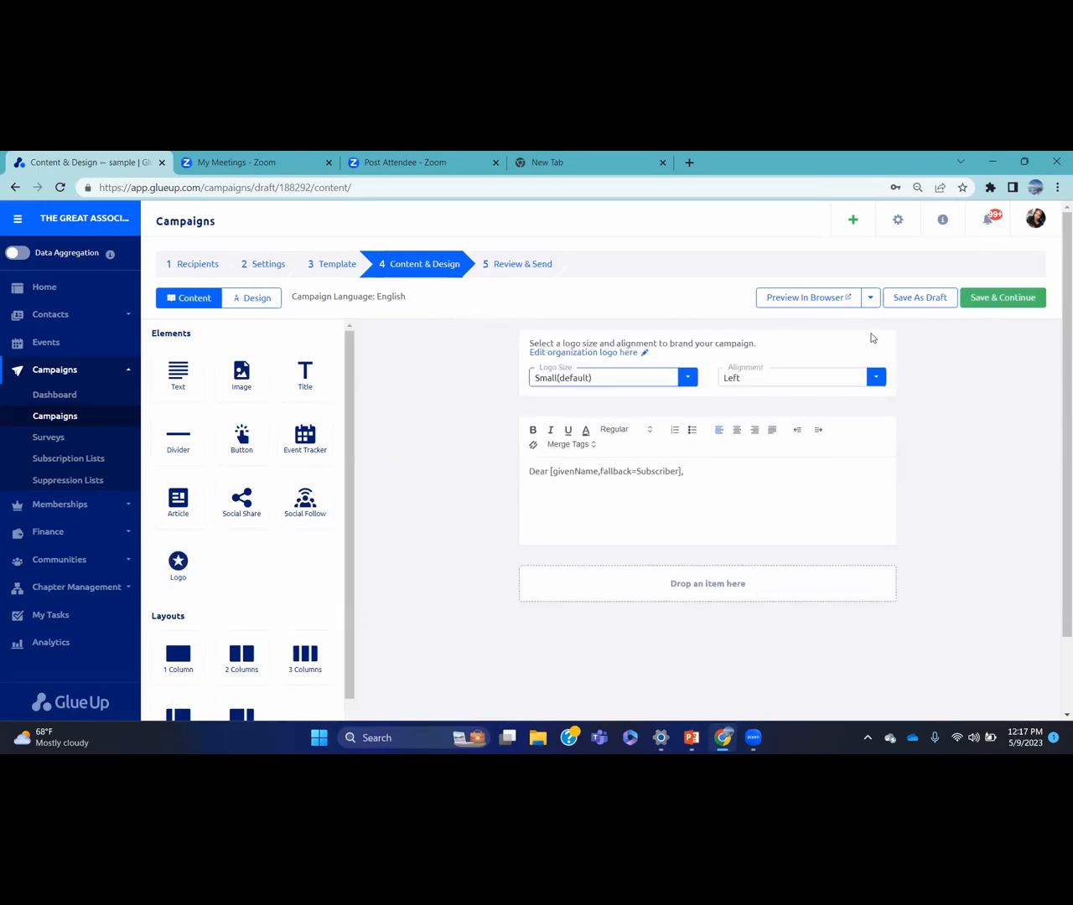
click(686, 379)
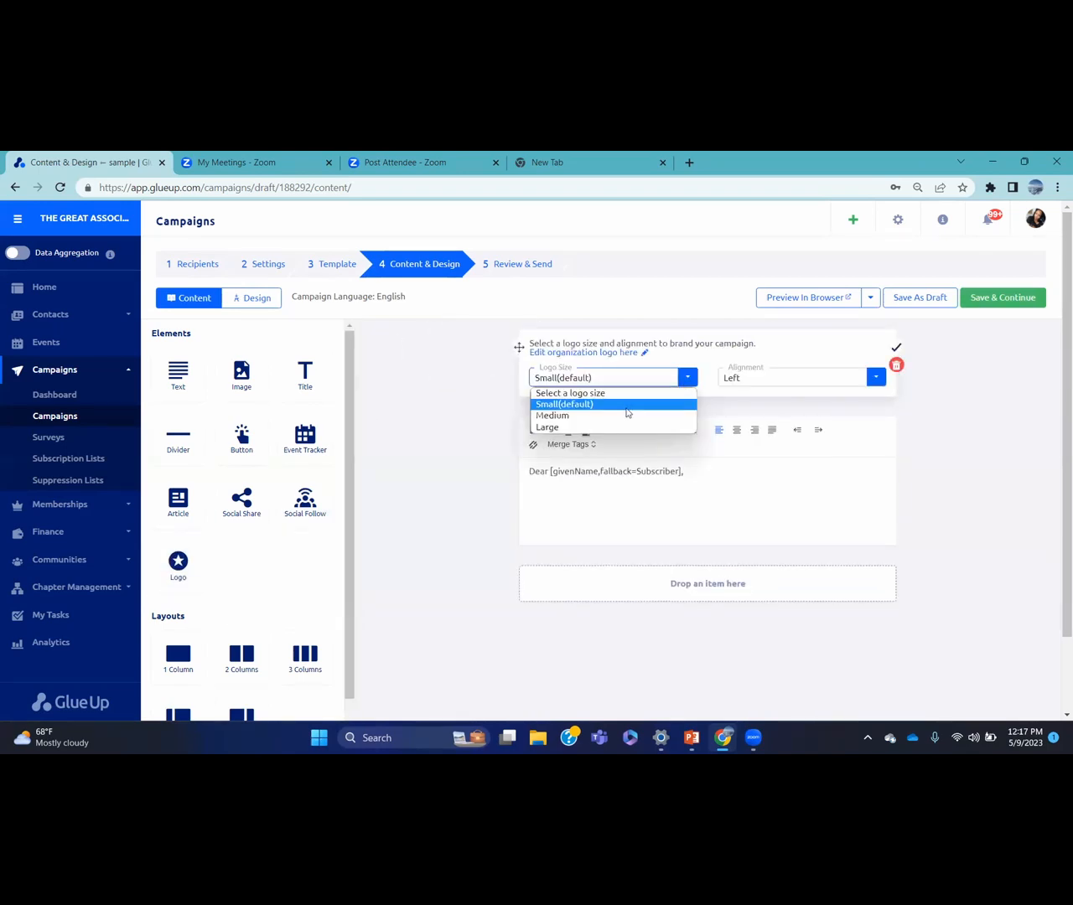
click(603, 423)
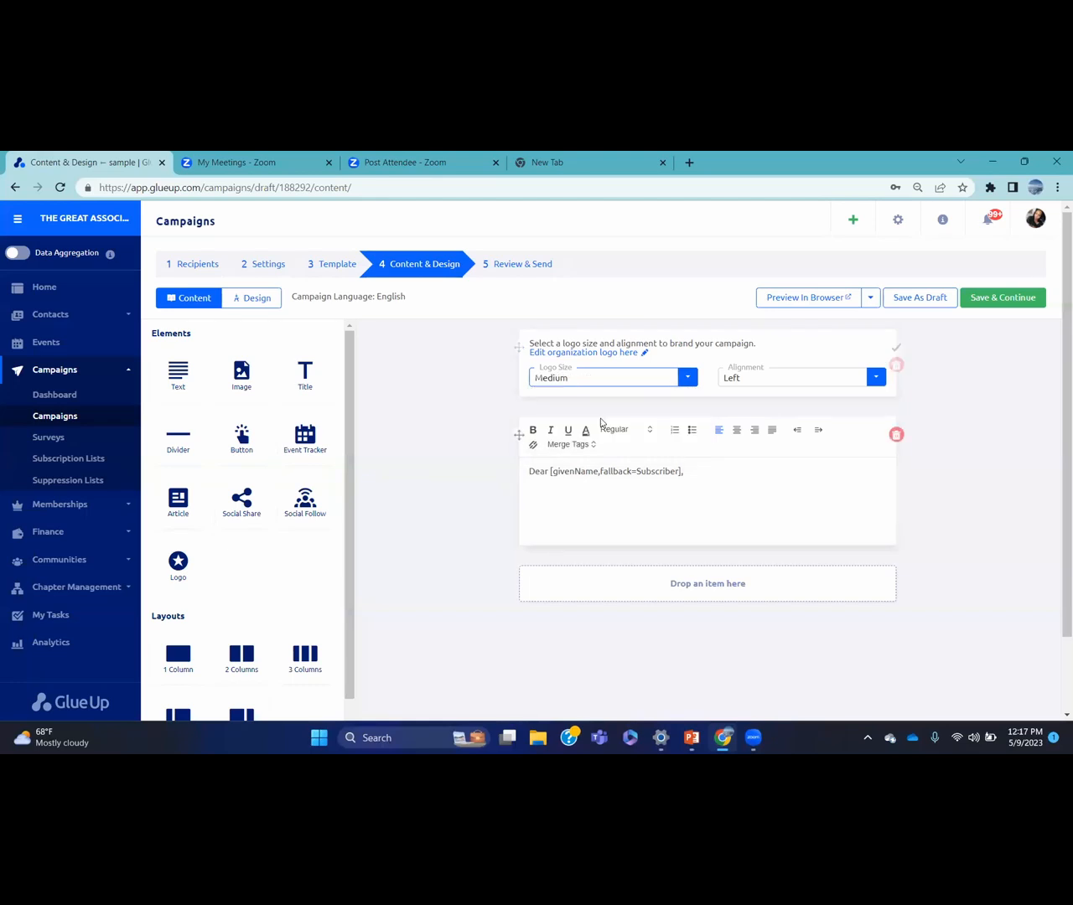
click(895, 345)
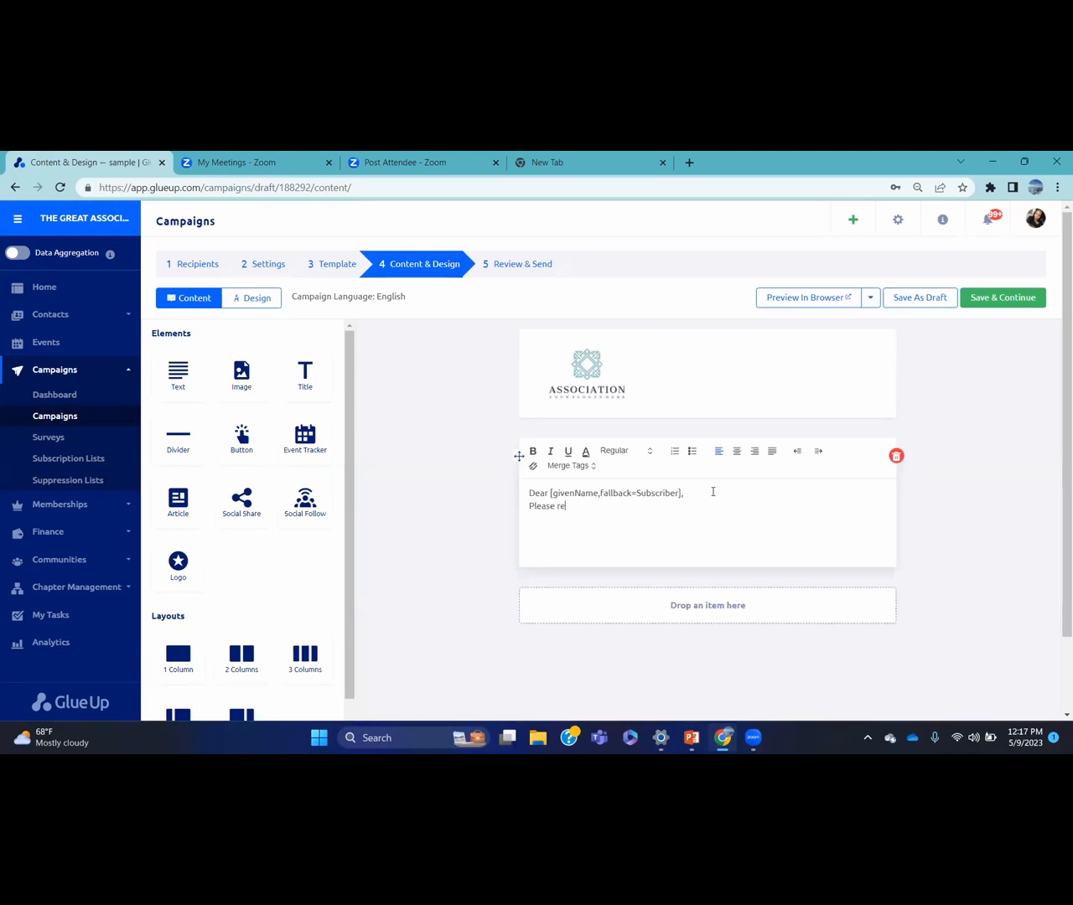
text(ad our news letter below!)
Try inserting the First Name merge tag after the newsletter sentence, and delete the inserted tag.
click(592, 470)
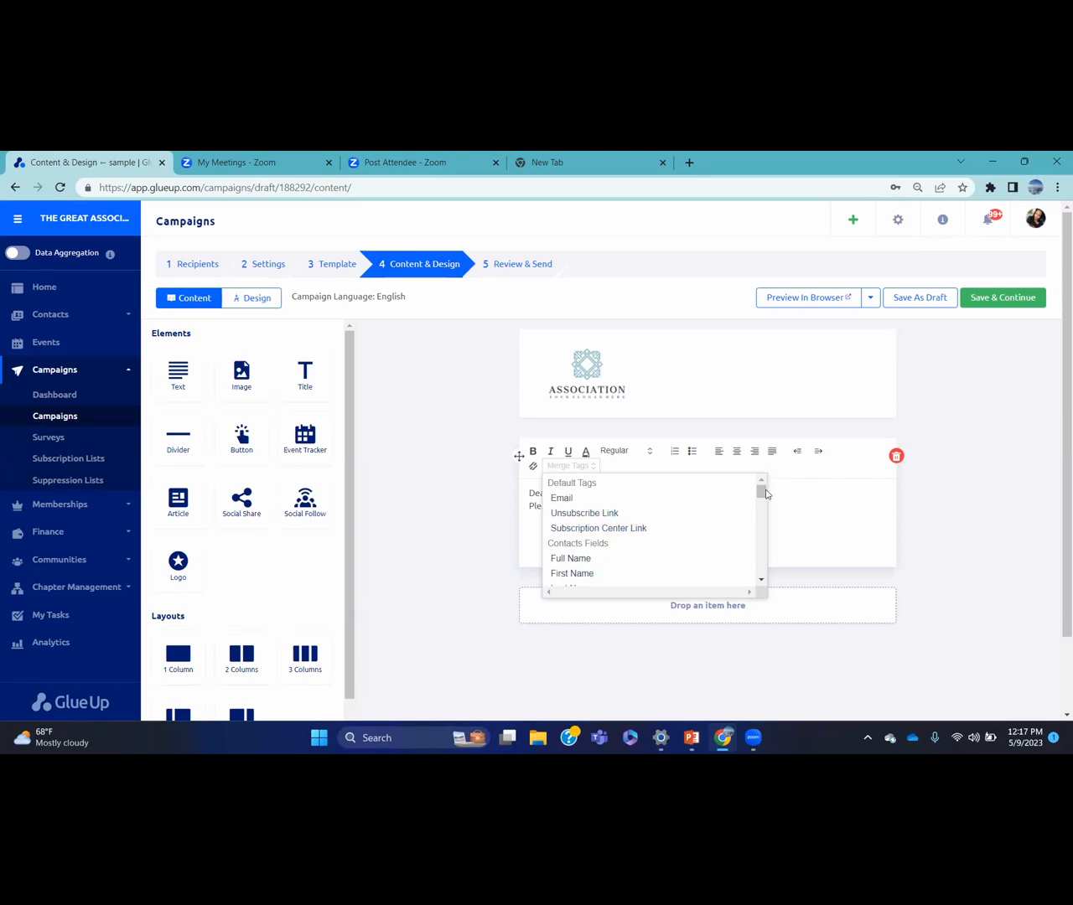
mouse_move(765, 493)
mouse_down()
mouse_move(770, 577)
mouse_move(767, 496)
mouse_up()
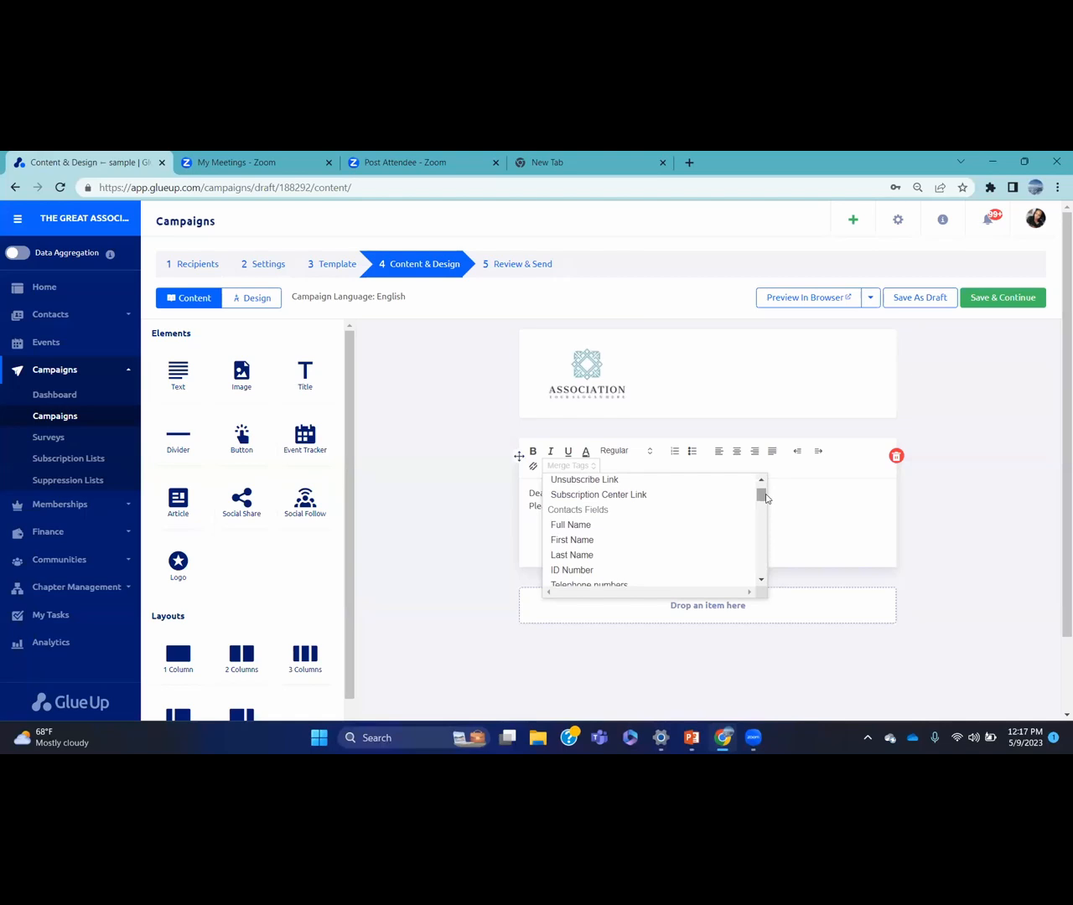
click(594, 540)
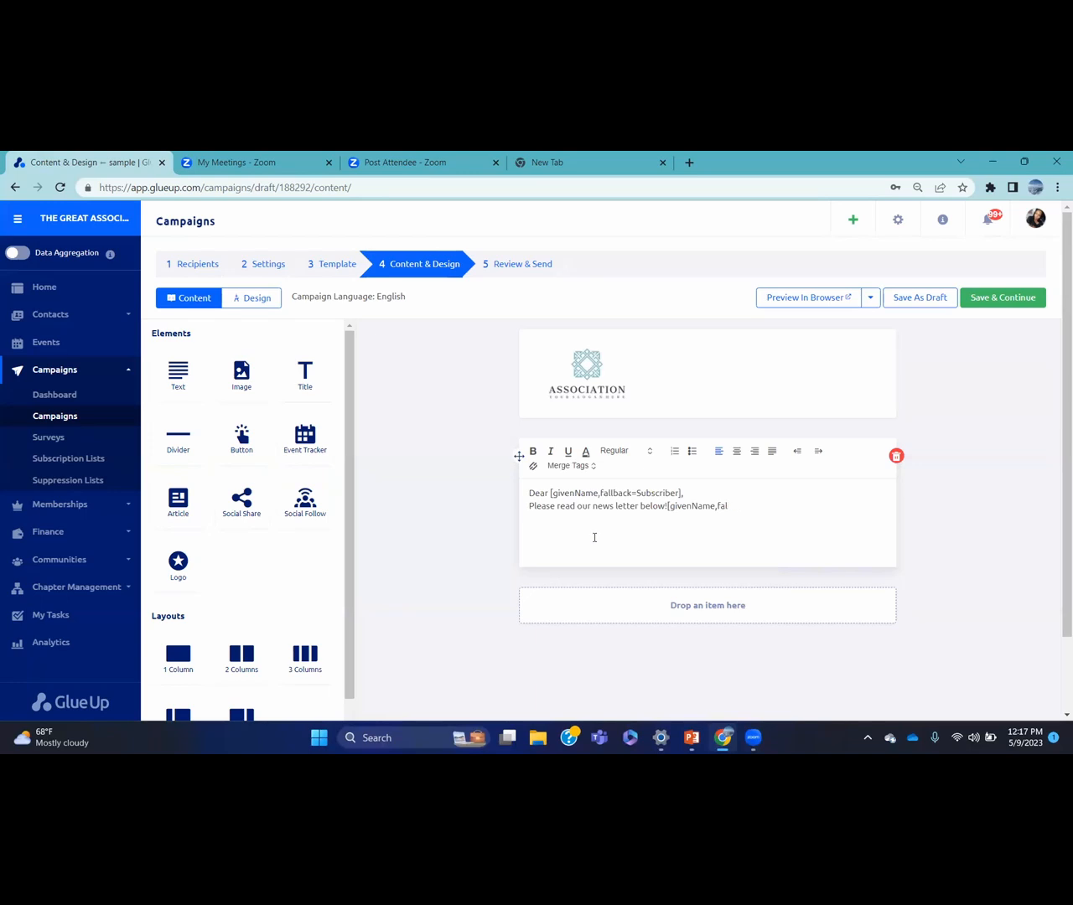
key(BackSpace)
key(BackSpace)
key(BackSpace)
key(BackSpace)
key(BackSpace)
key(BackSpace)
key(BackSpace)
key(BackSpace)
key(BackSpace)
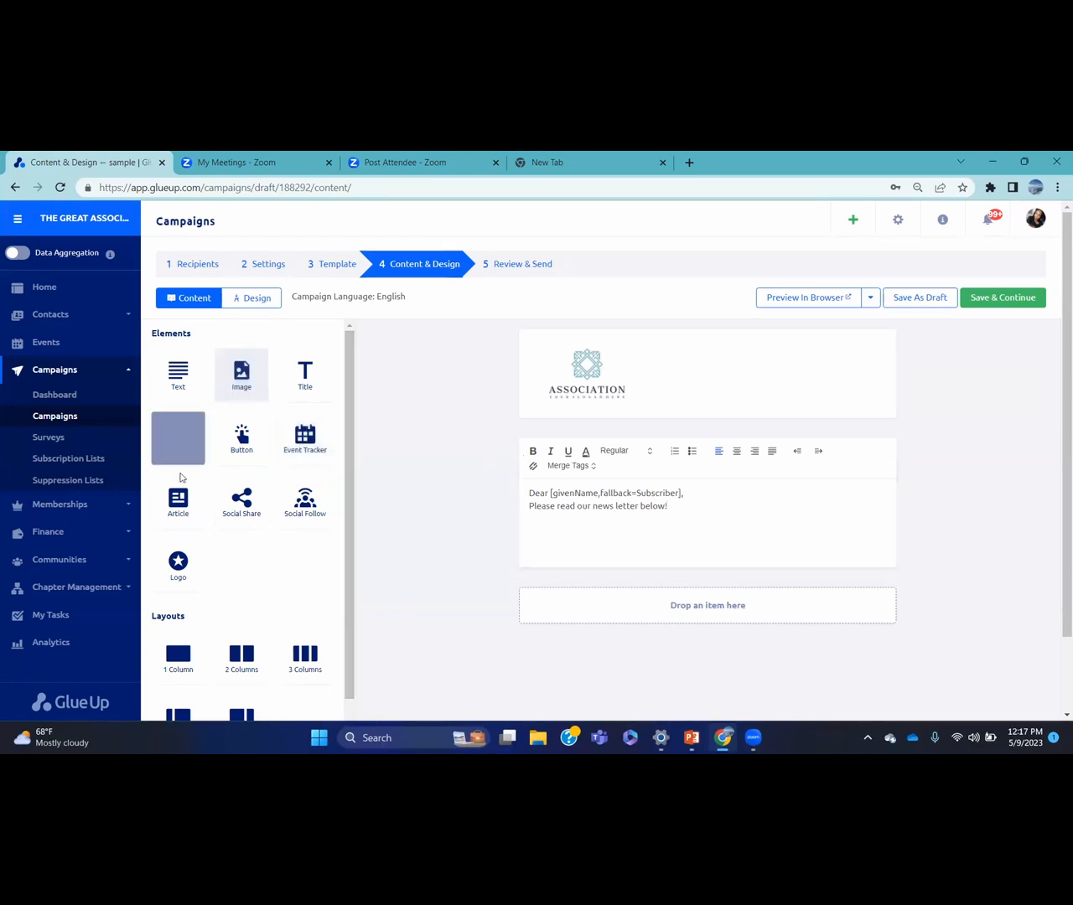
Add an Article element below the text block and switch it to the layout with the image above the text.
drag(177, 498, 612, 599)
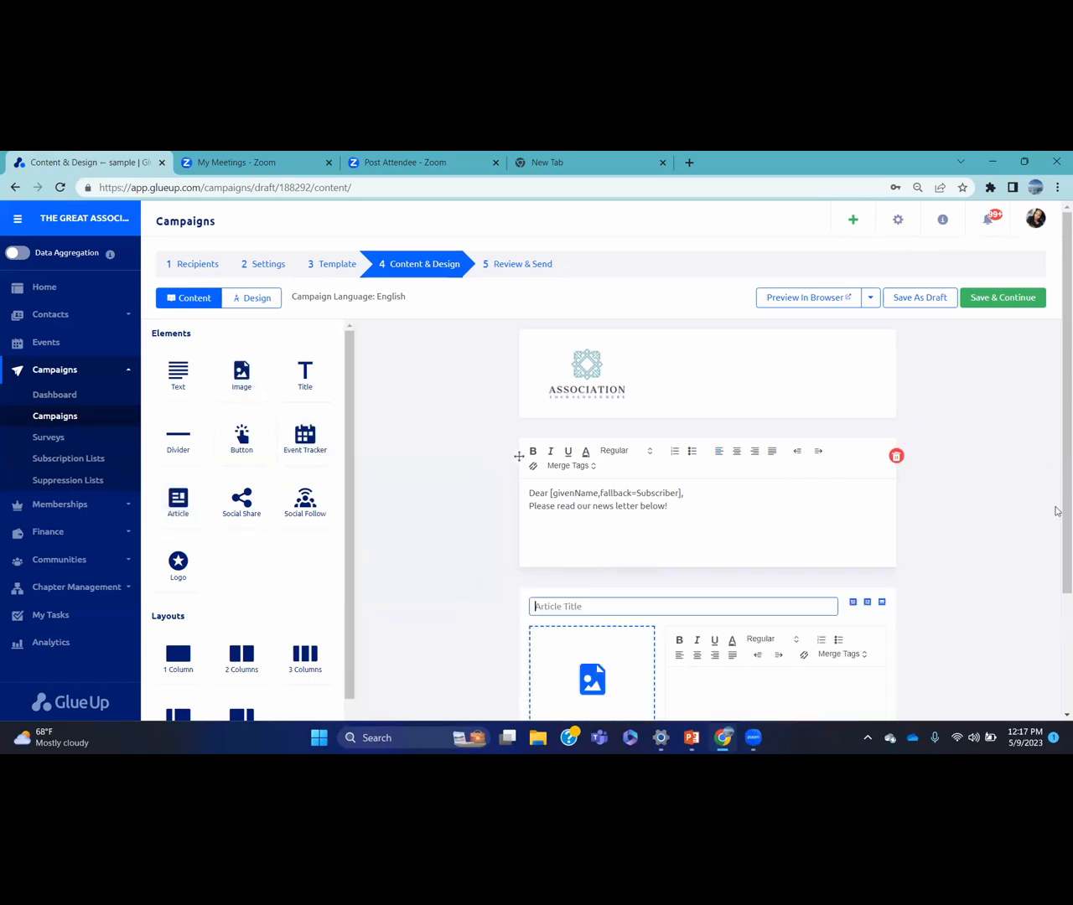
drag(1056, 323, 1057, 439)
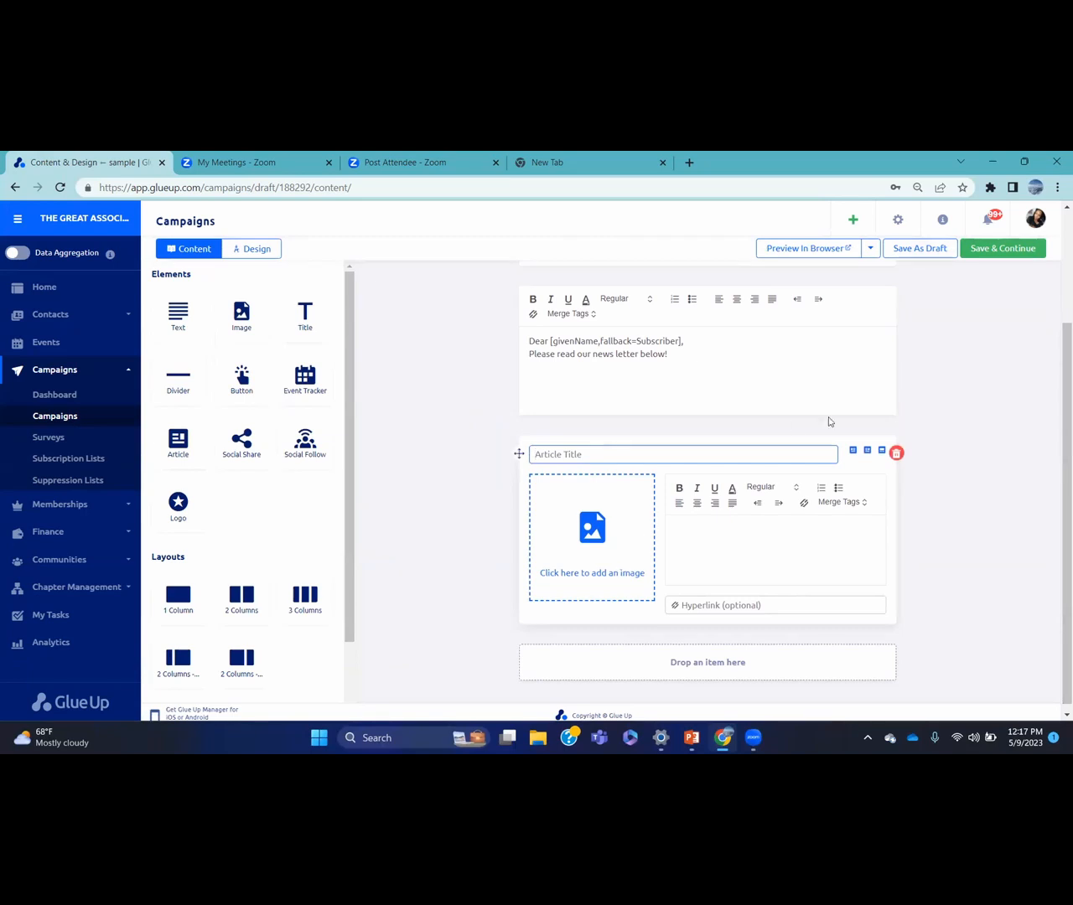
click(881, 450)
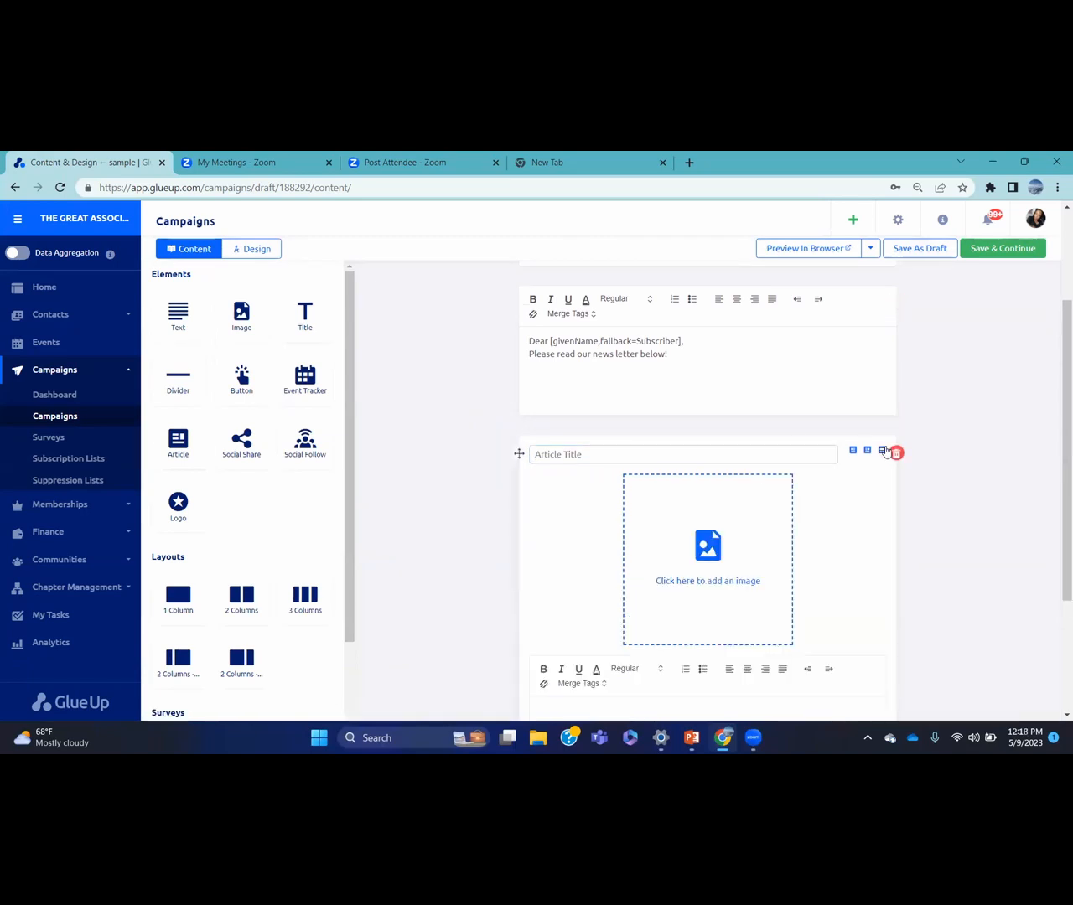
Insert the "Sample Newsletter" image from the Desktop into the article and save it without cropping.
click(703, 555)
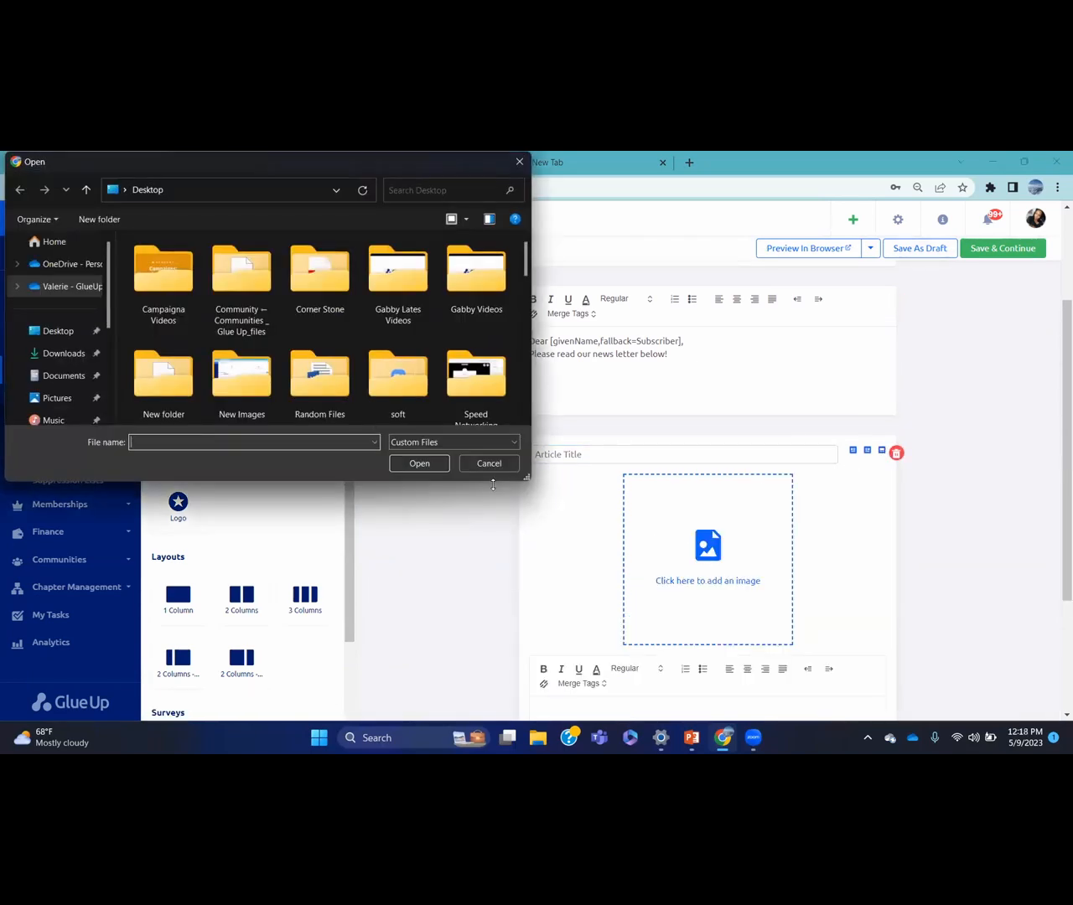
click(54, 335)
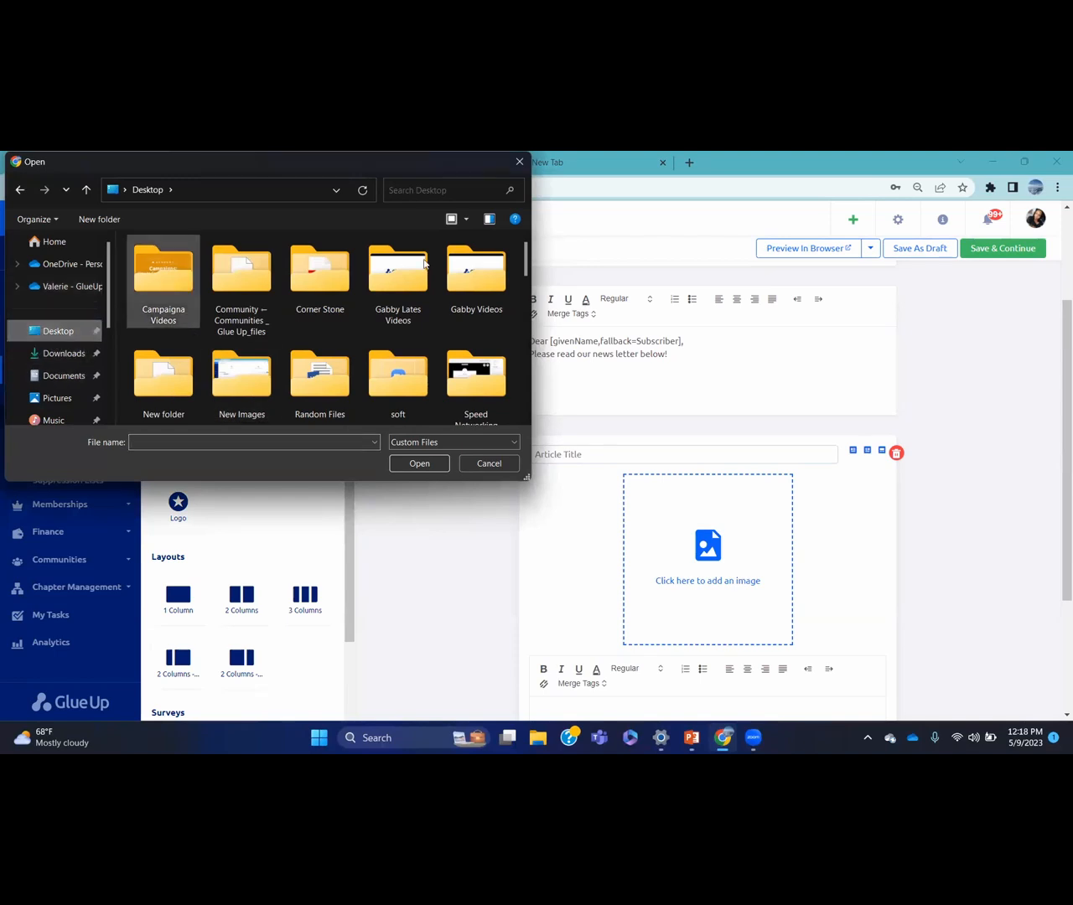
drag(527, 251, 537, 368)
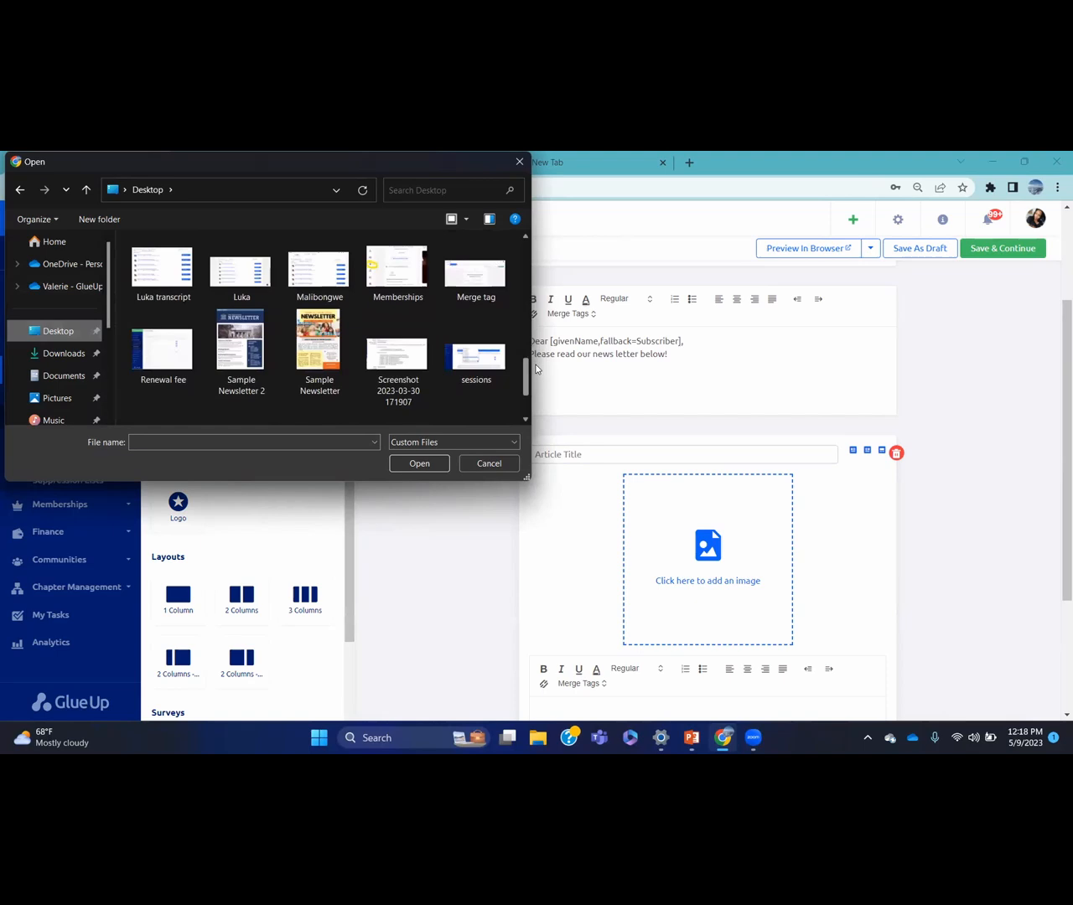
click(331, 336)
click(420, 464)
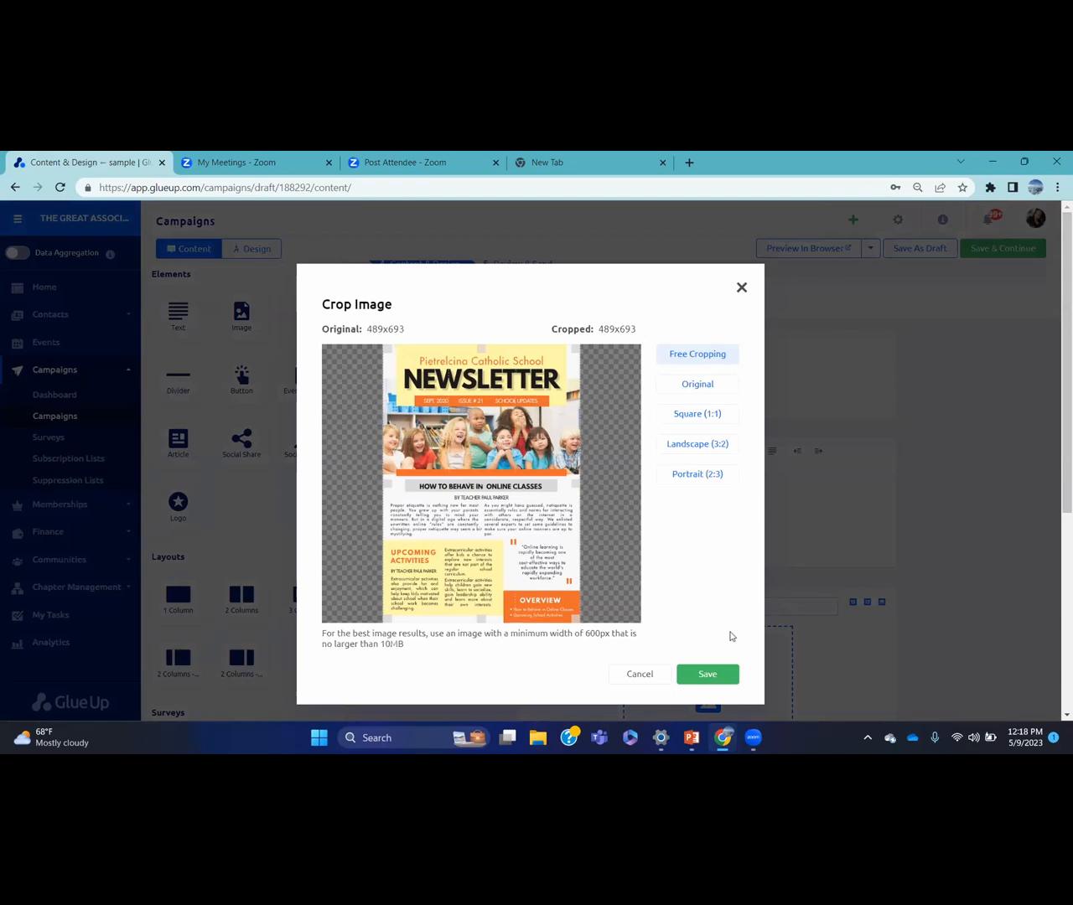
click(711, 675)
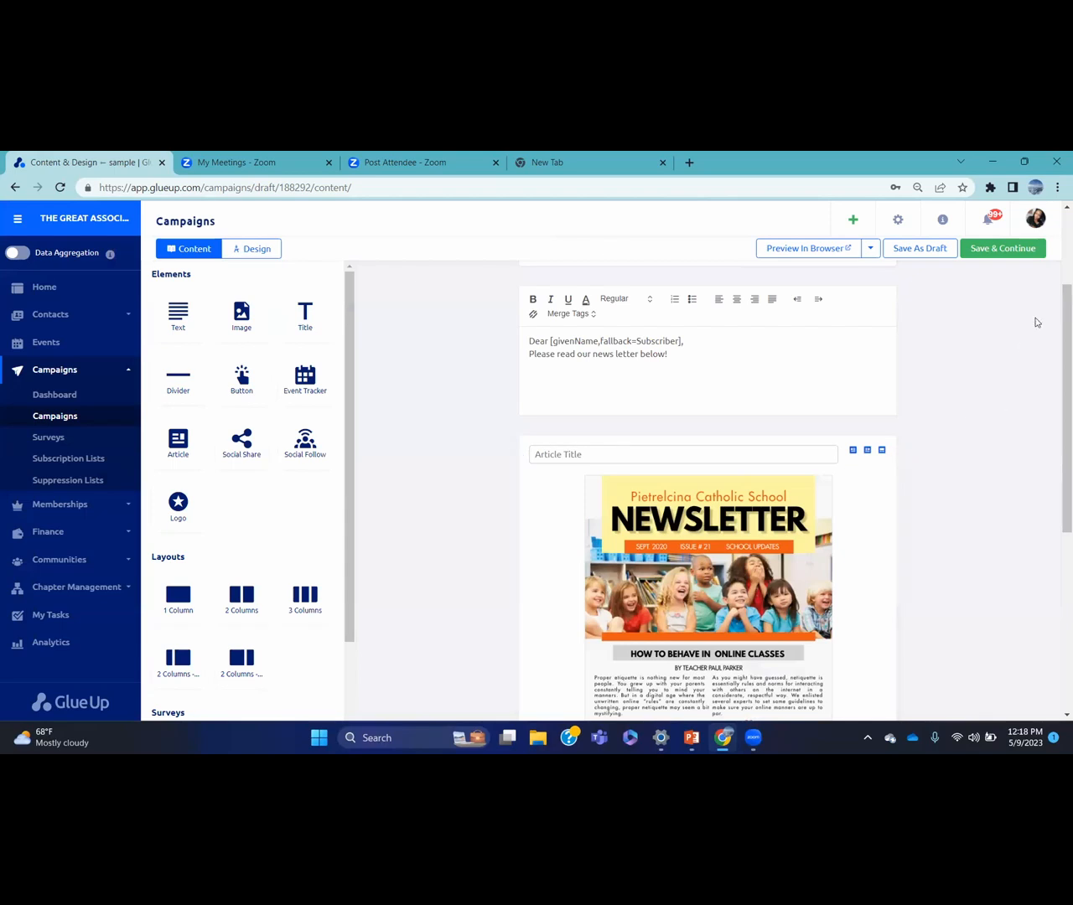
Add a Social Share element below the article, keeping Facebook, Twitter and LinkedIn selected, and apply it.
drag(1042, 430, 1046, 477)
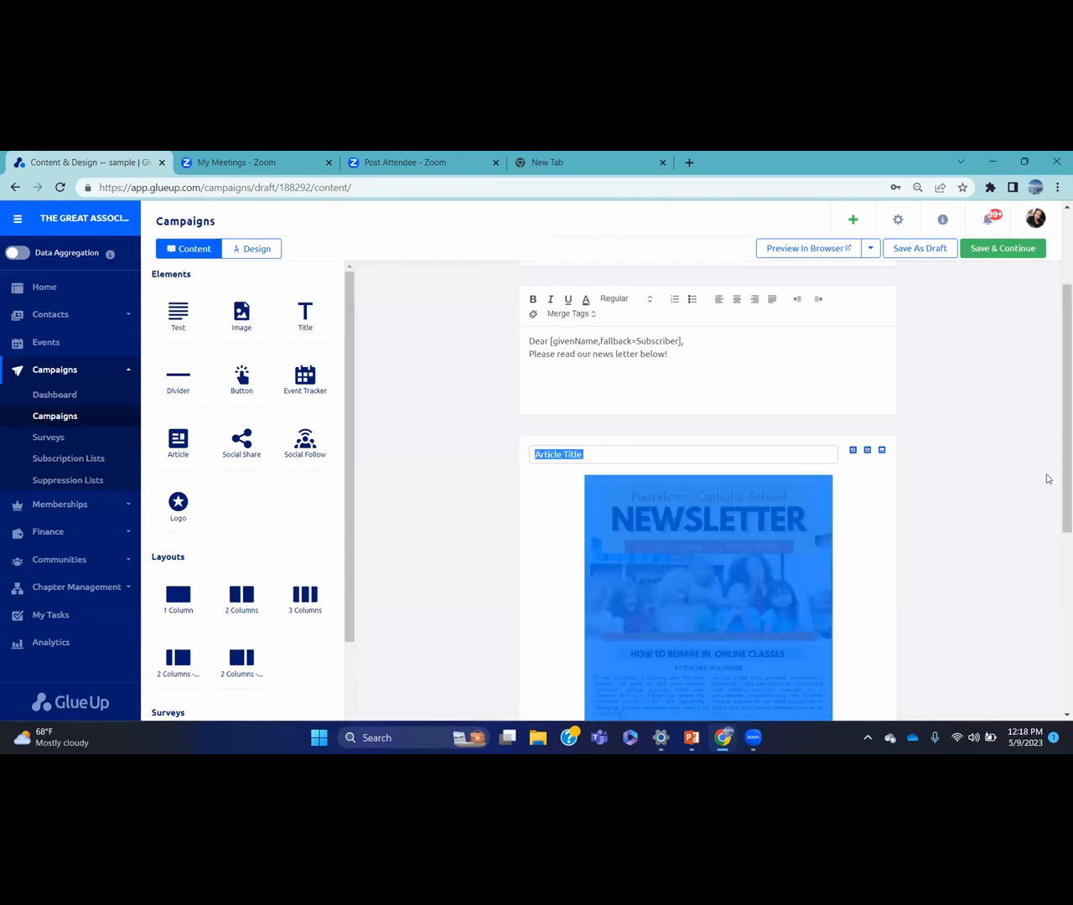
click(991, 452)
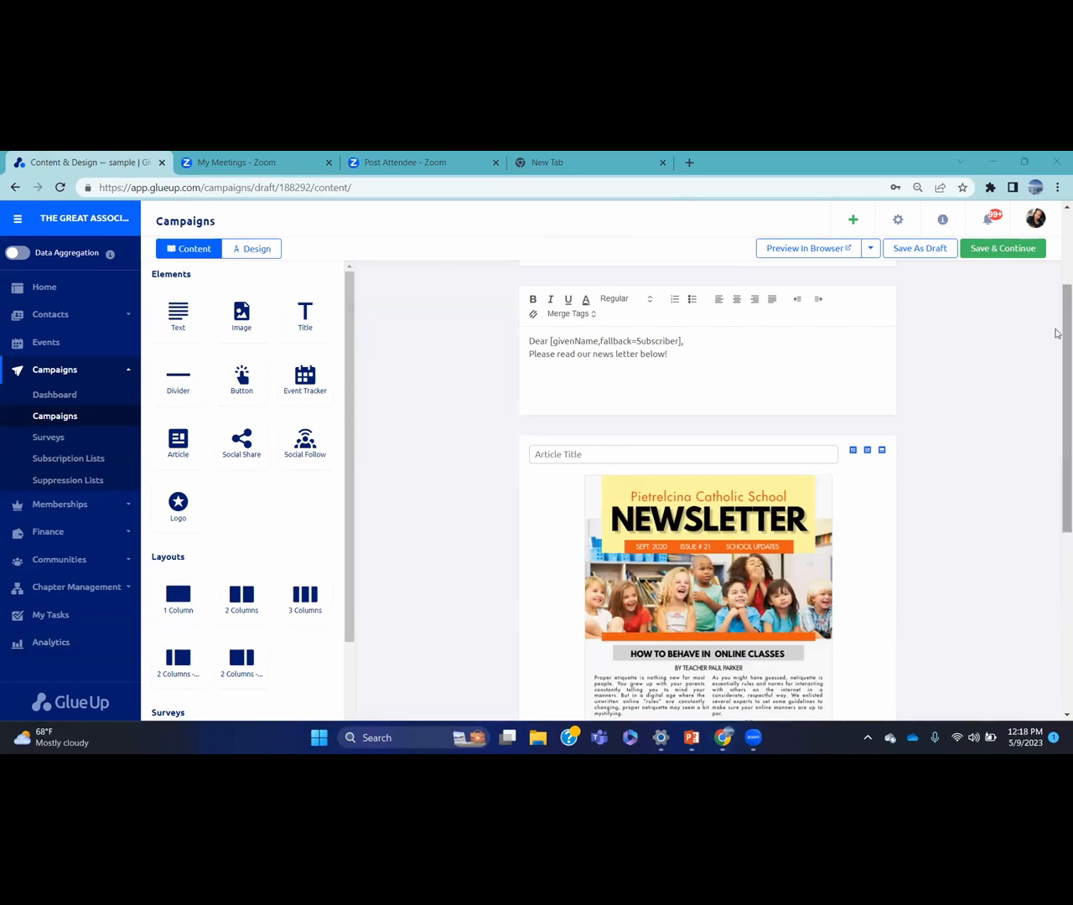
drag(1058, 334, 1058, 531)
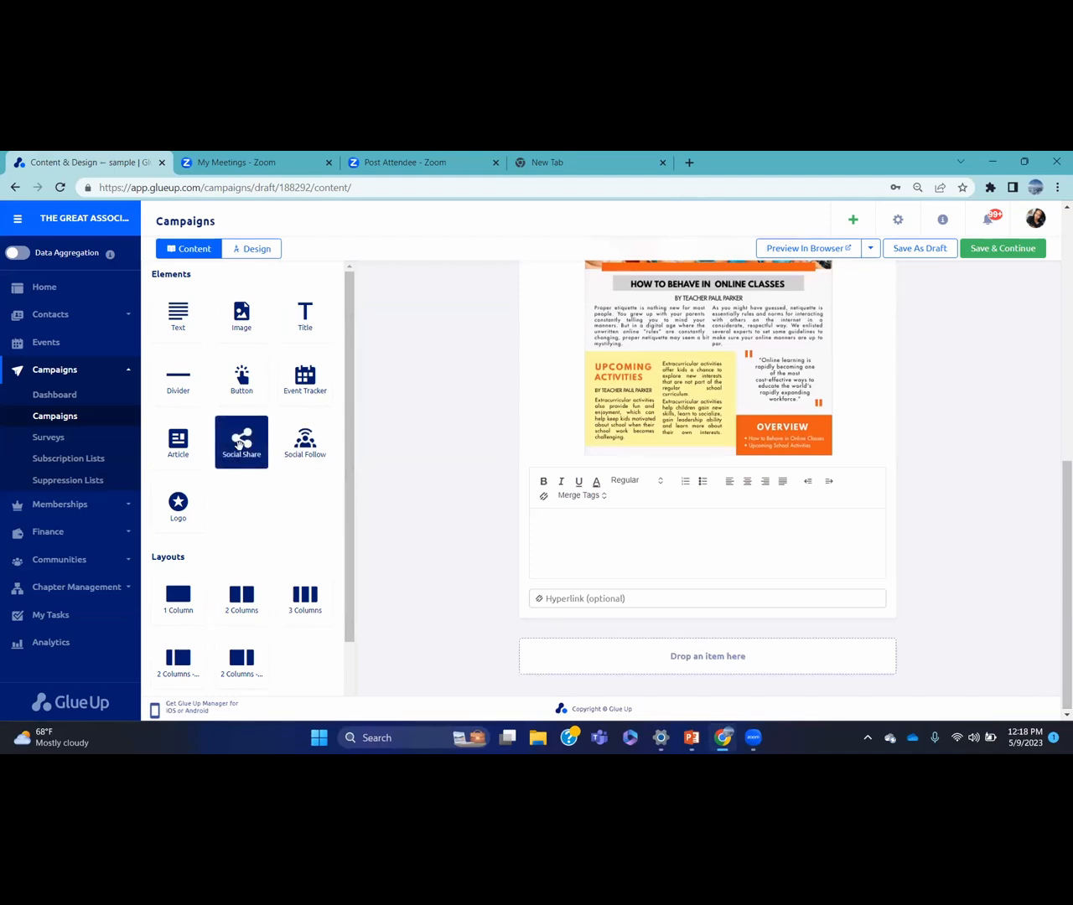
drag(242, 444, 542, 639)
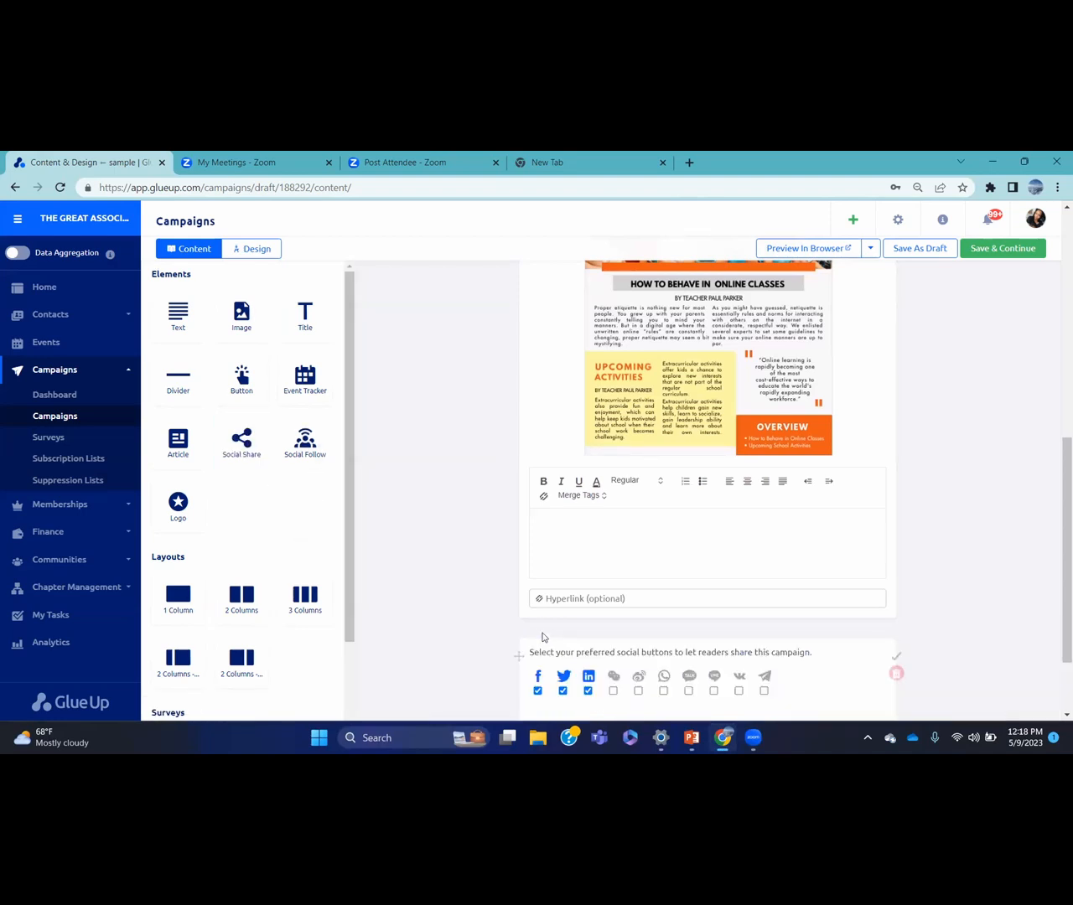
drag(1056, 514, 1057, 560)
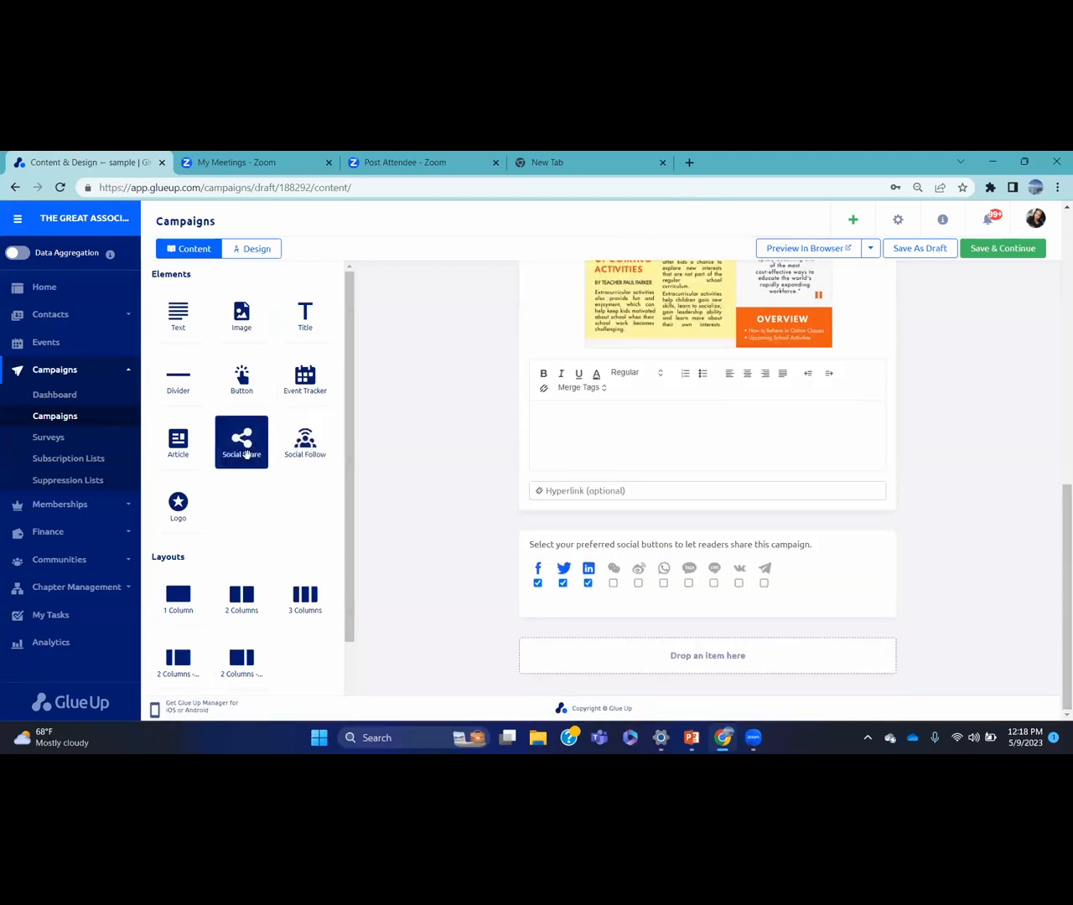
mouse_move(791, 555)
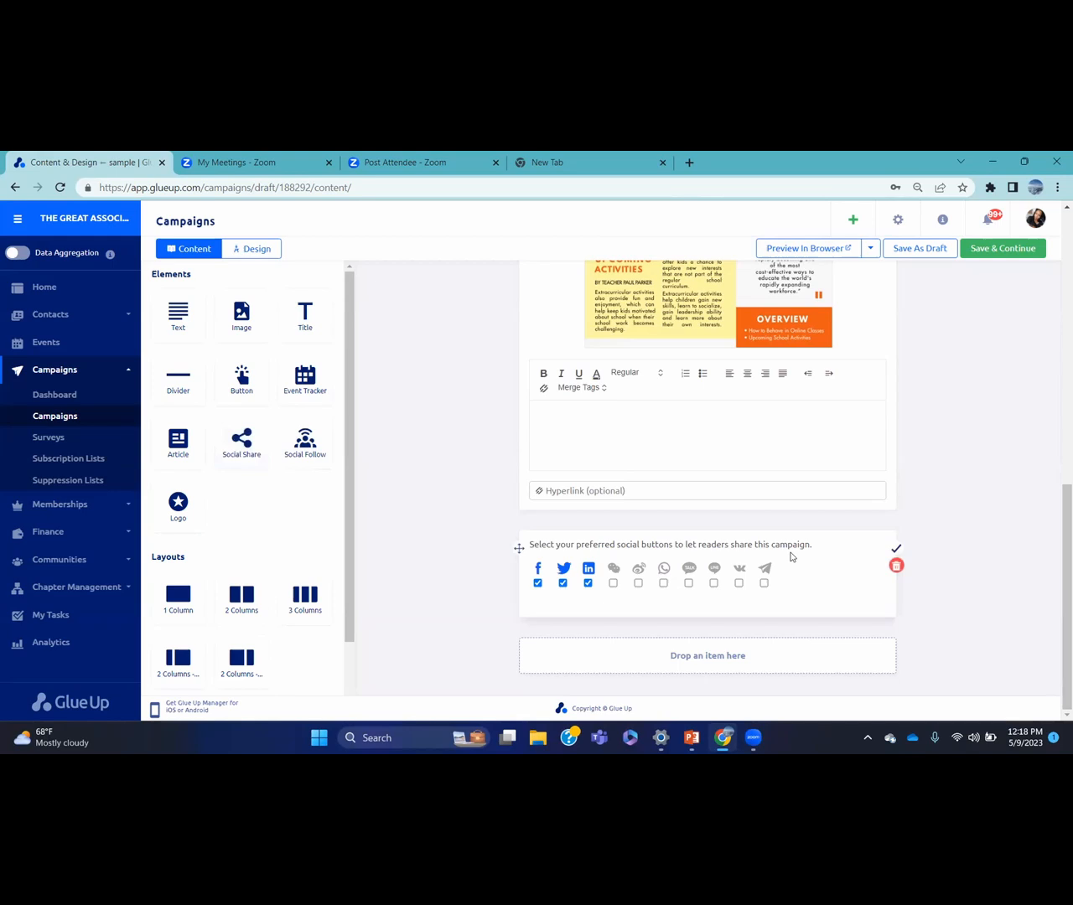
click(895, 547)
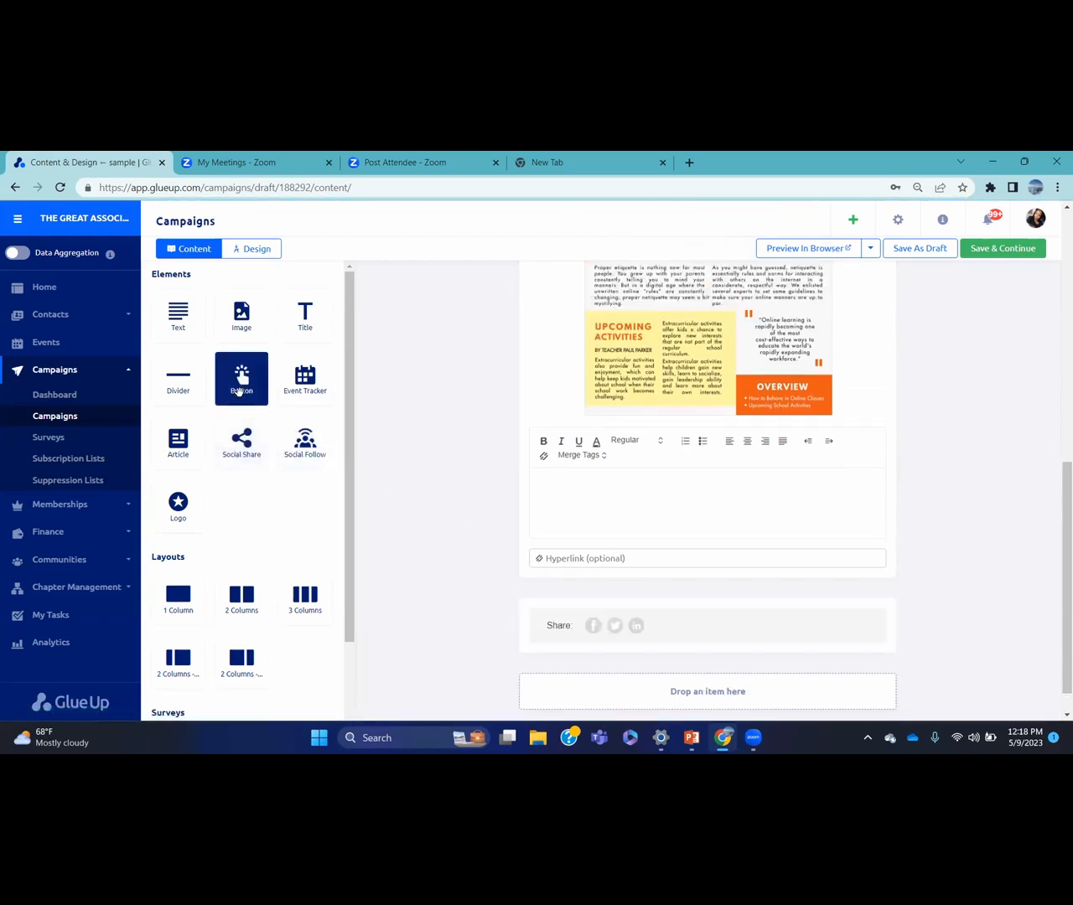
Add a centered button reading "Please download our e-book" above the share block, with Download File as its type and no file uploaded.
drag(240, 391, 528, 611)
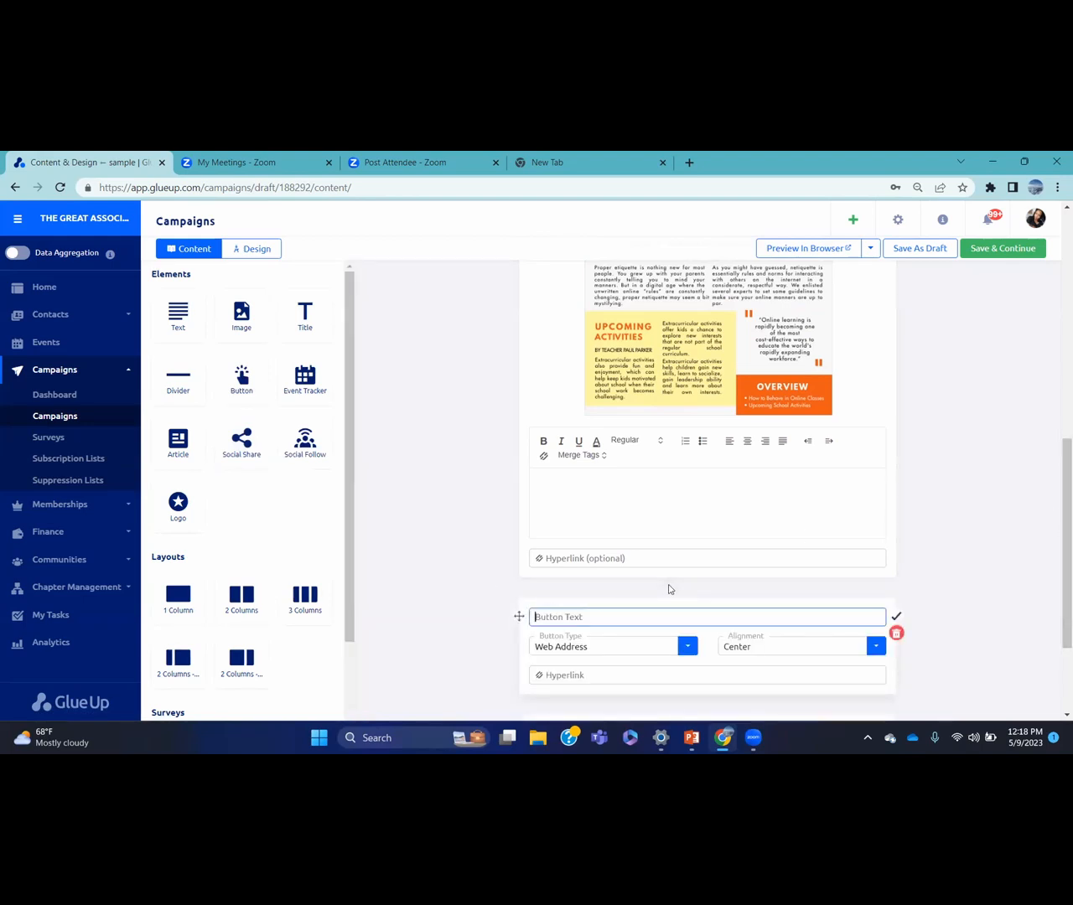
text(Please download our e-book)
drag(1060, 503, 1046, 565)
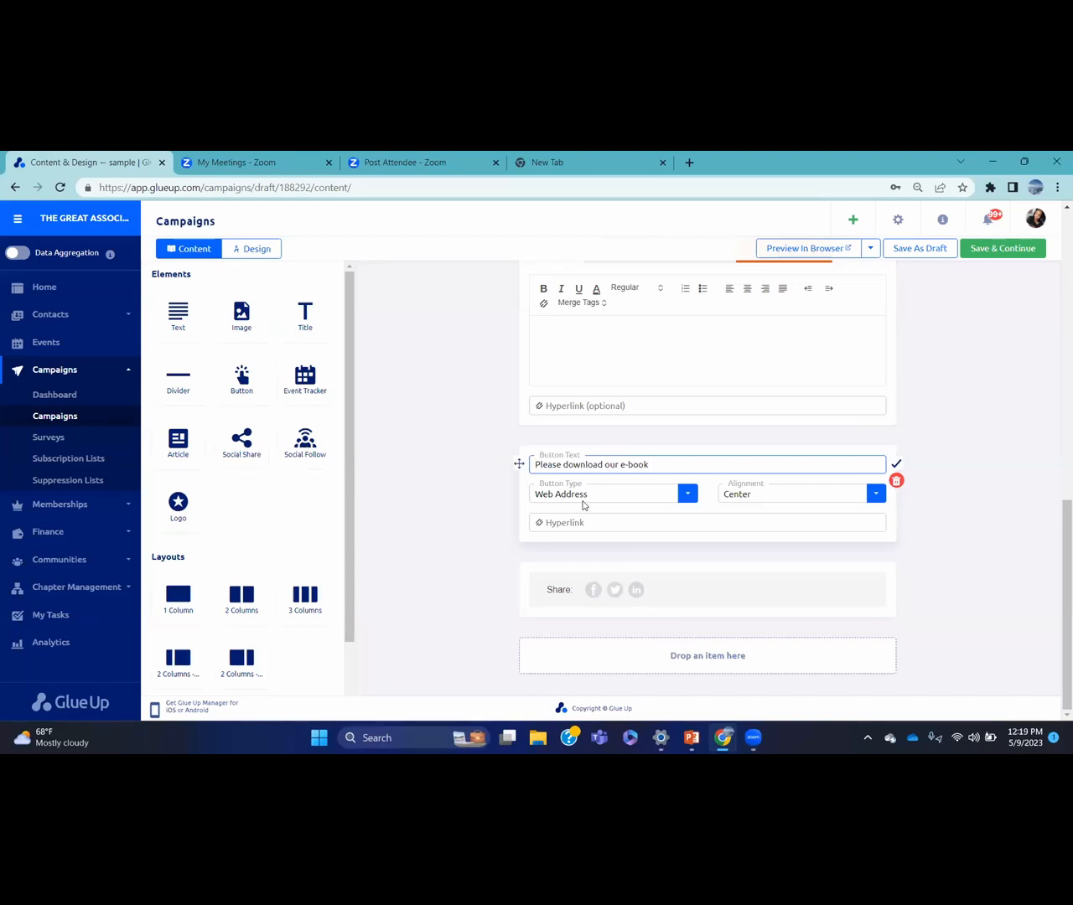
click(688, 496)
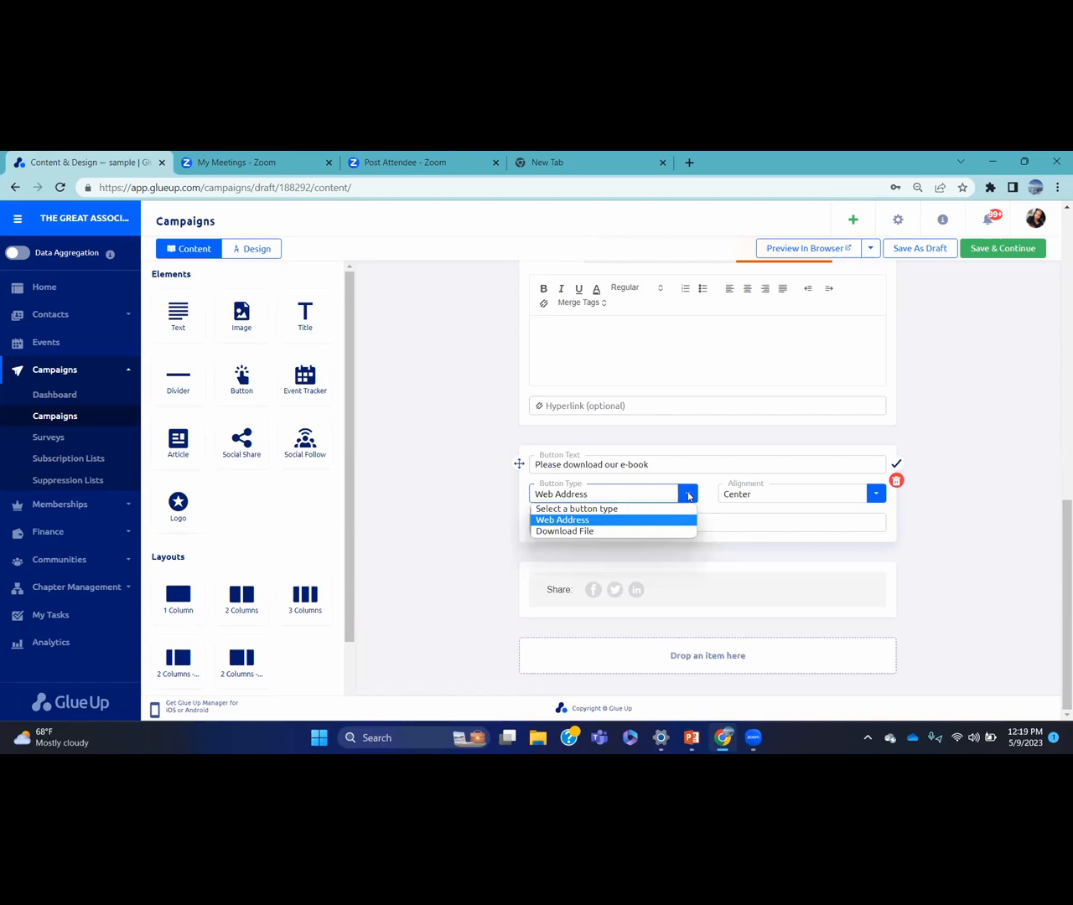
click(604, 532)
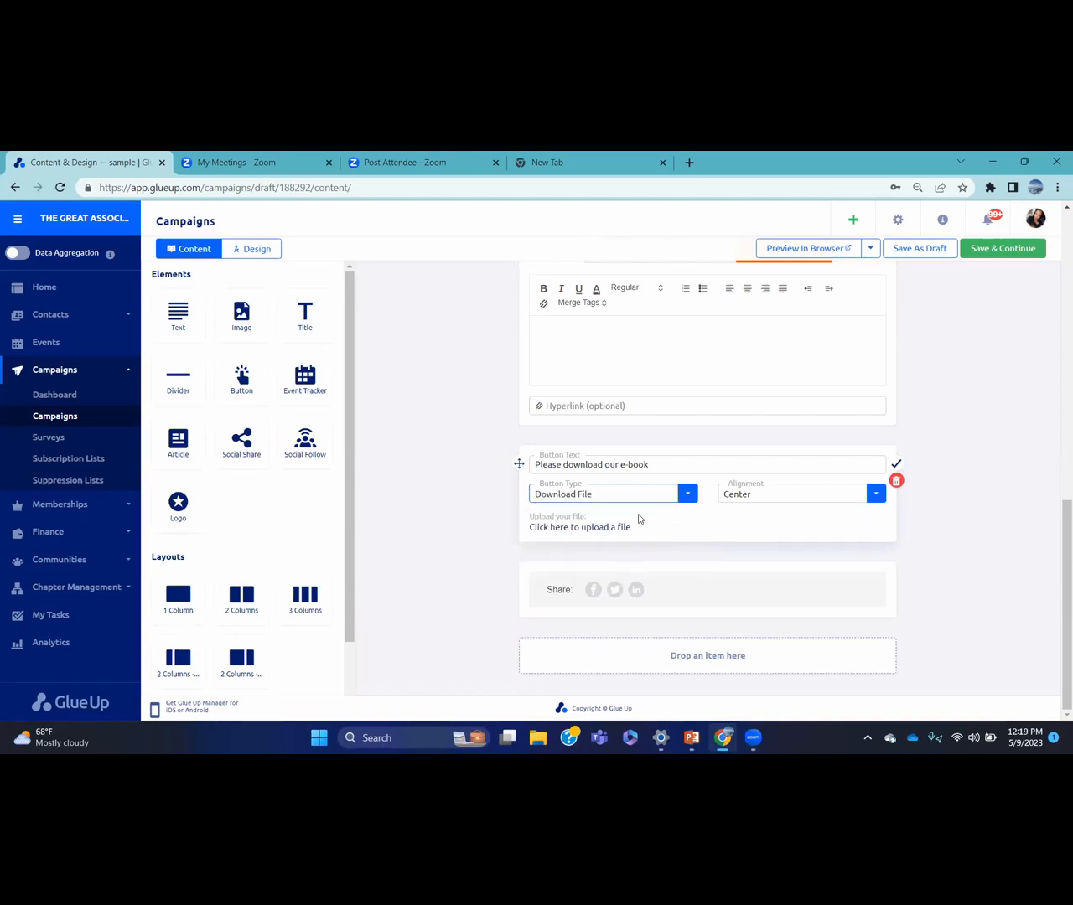
click(895, 464)
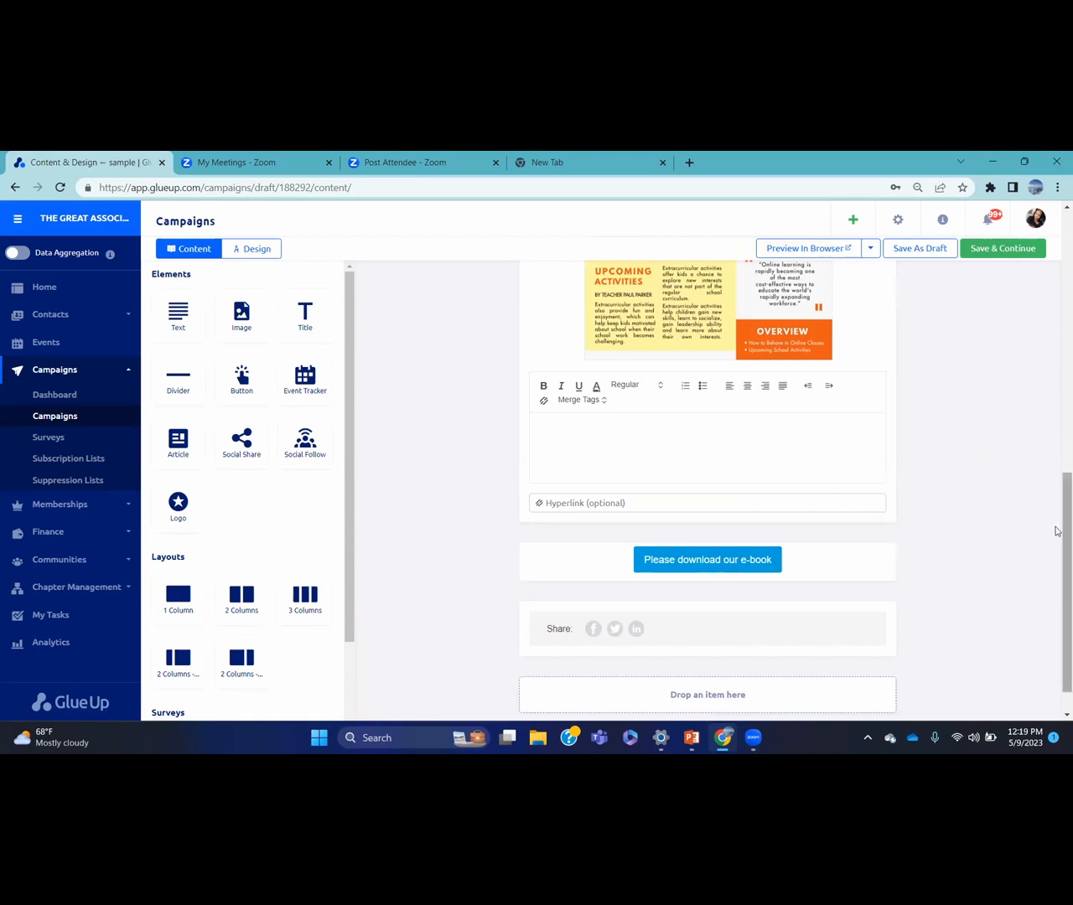
Go back to the start of the campaign content and save it as a draft.
right_click(1057, 261)
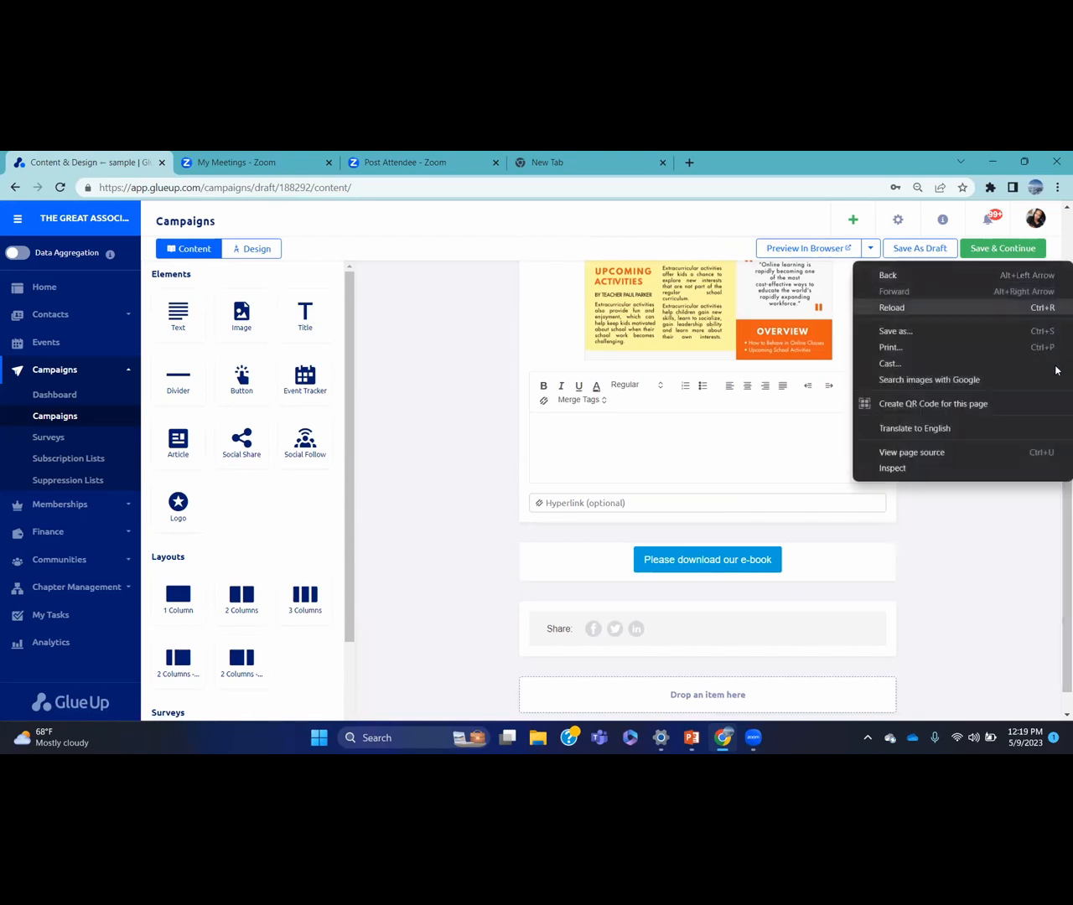
click(1032, 518)
drag(1061, 496, 1051, 220)
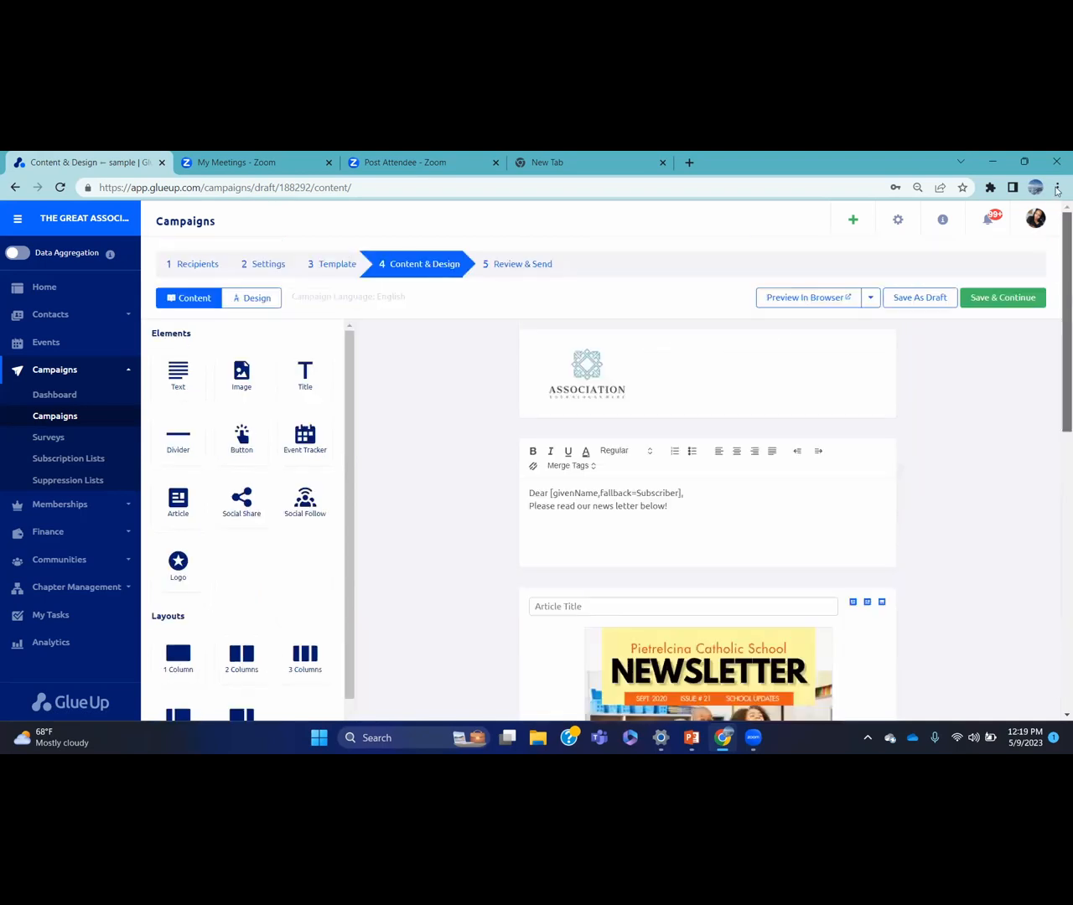
click(925, 307)
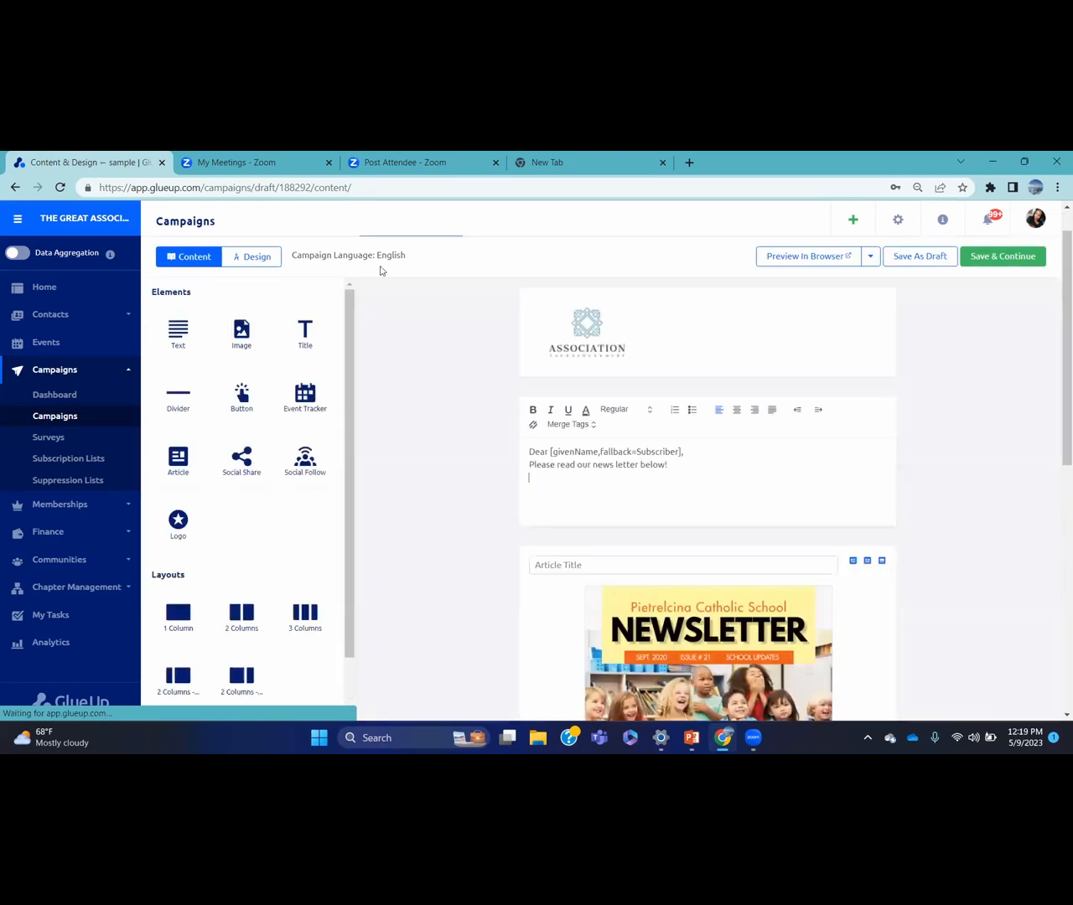
Look through the design settings for backgrounds, text, titles, links and buttons, keep them as they are, and save the draft.
click(254, 257)
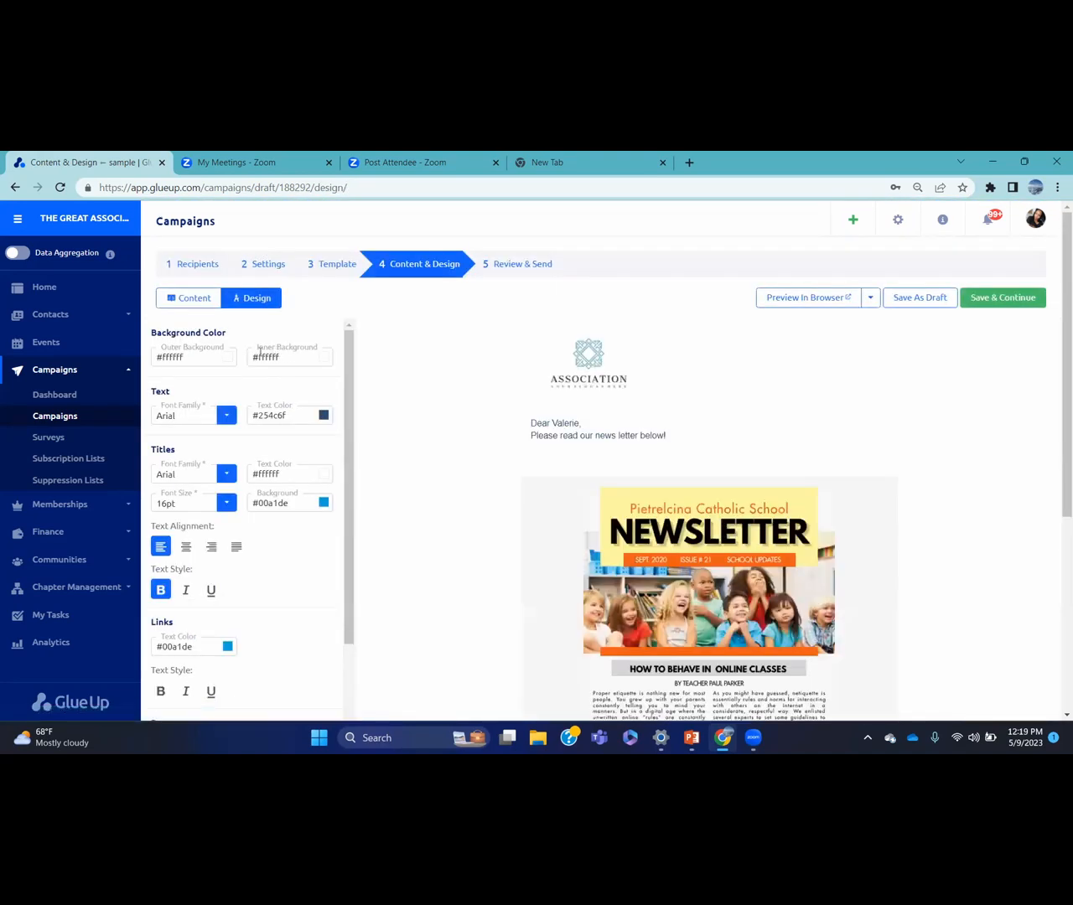
click(279, 357)
click(323, 359)
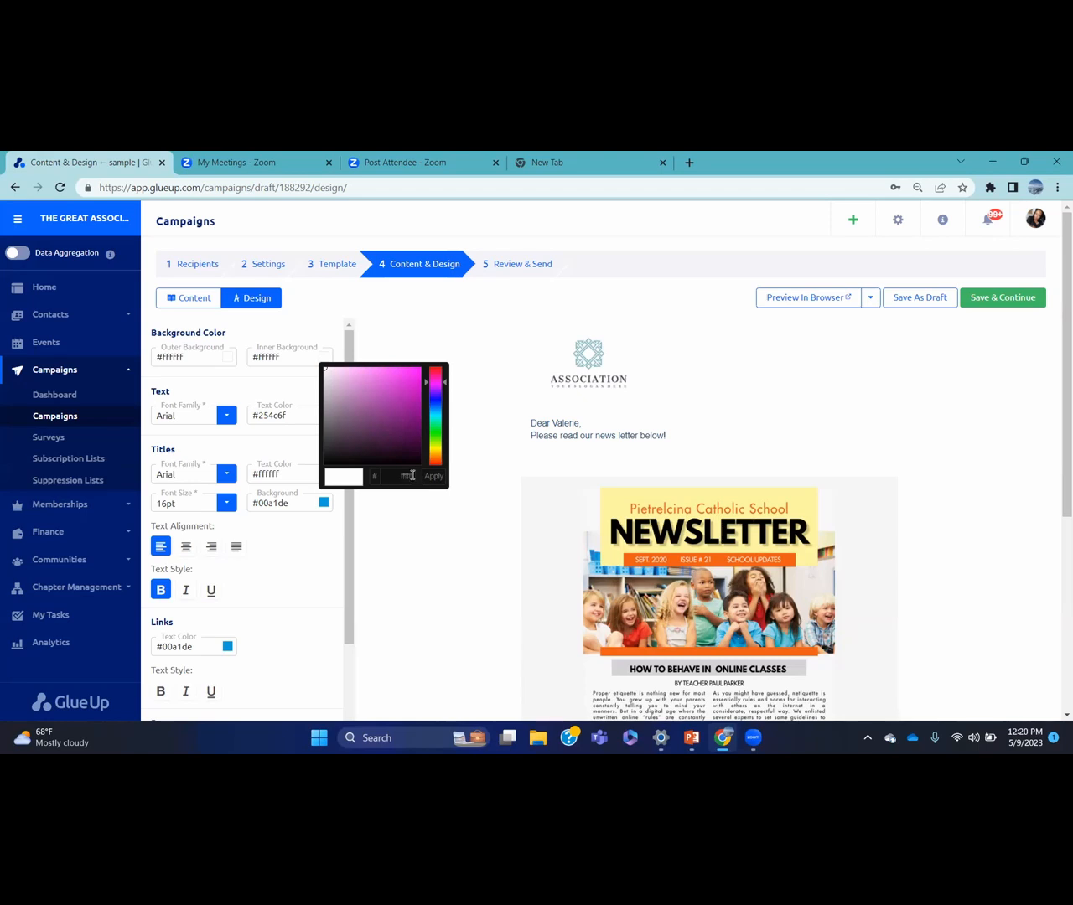
click(468, 466)
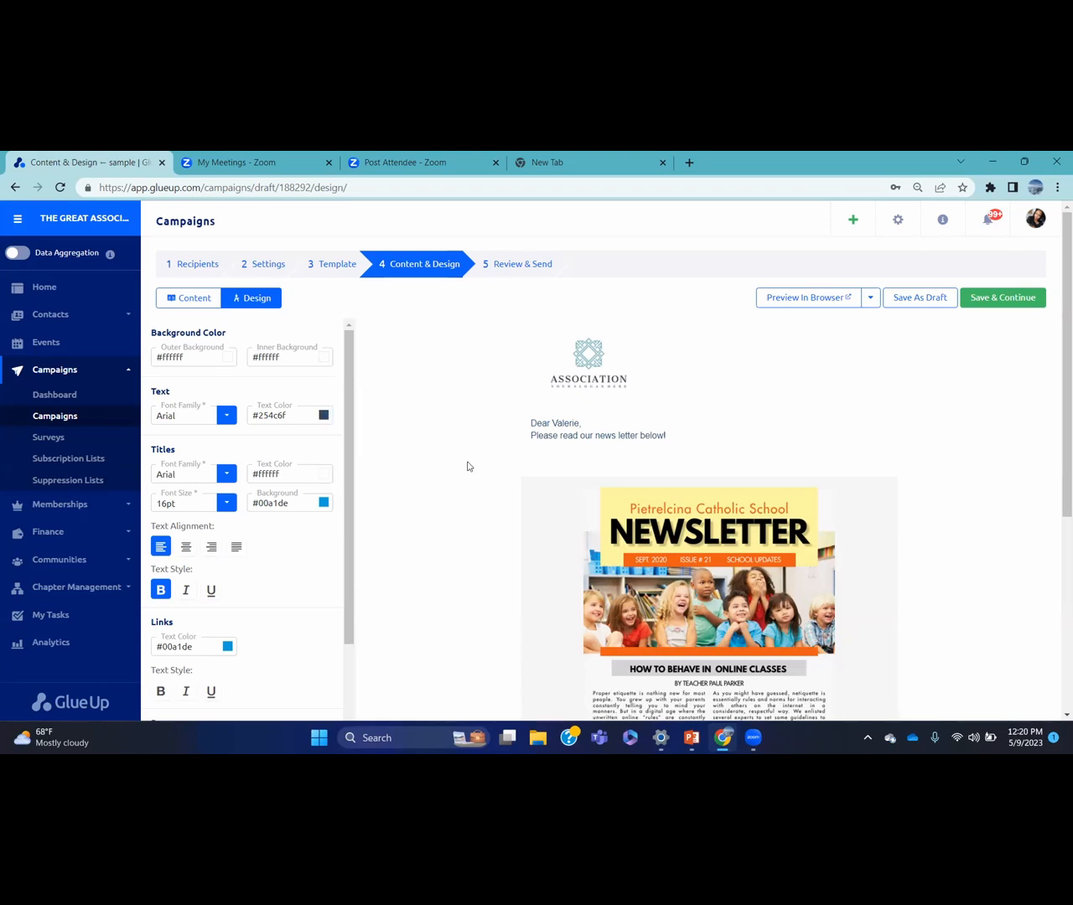
scroll(351, 512, down, 1)
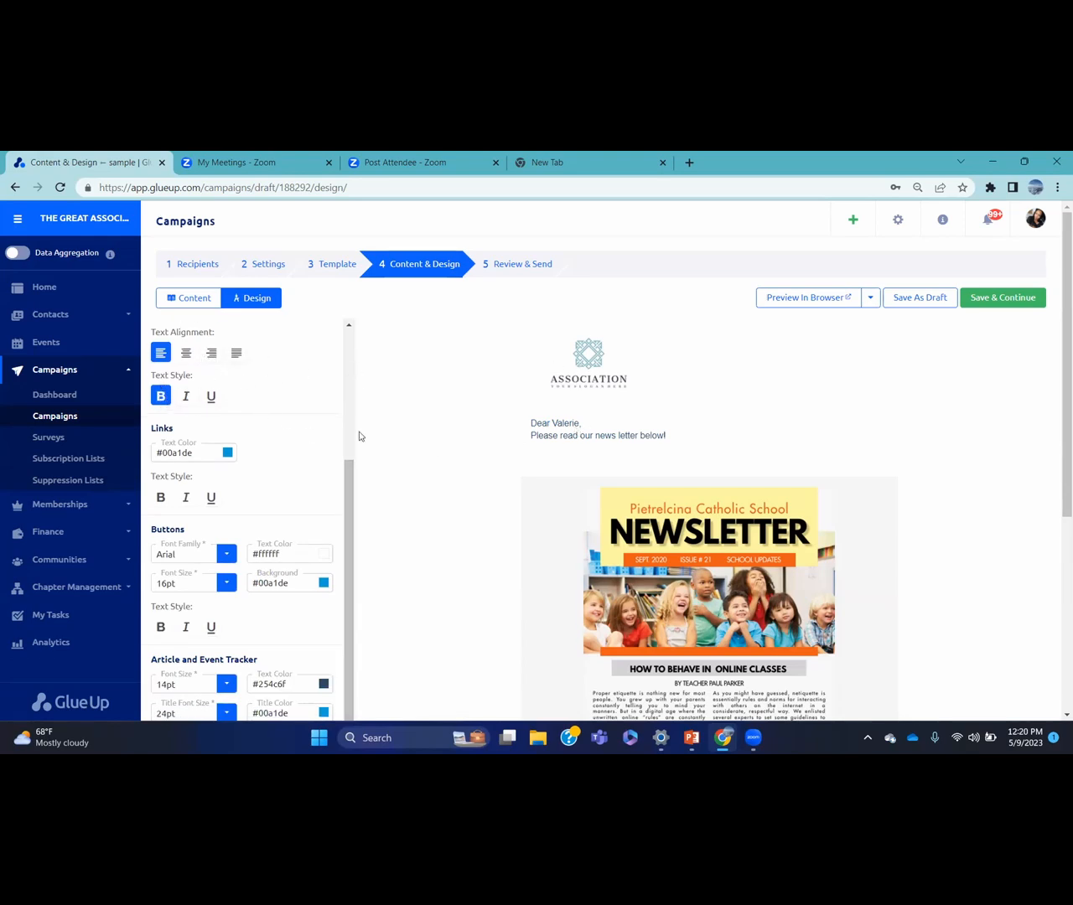
drag(348, 503, 351, 549)
click(312, 529)
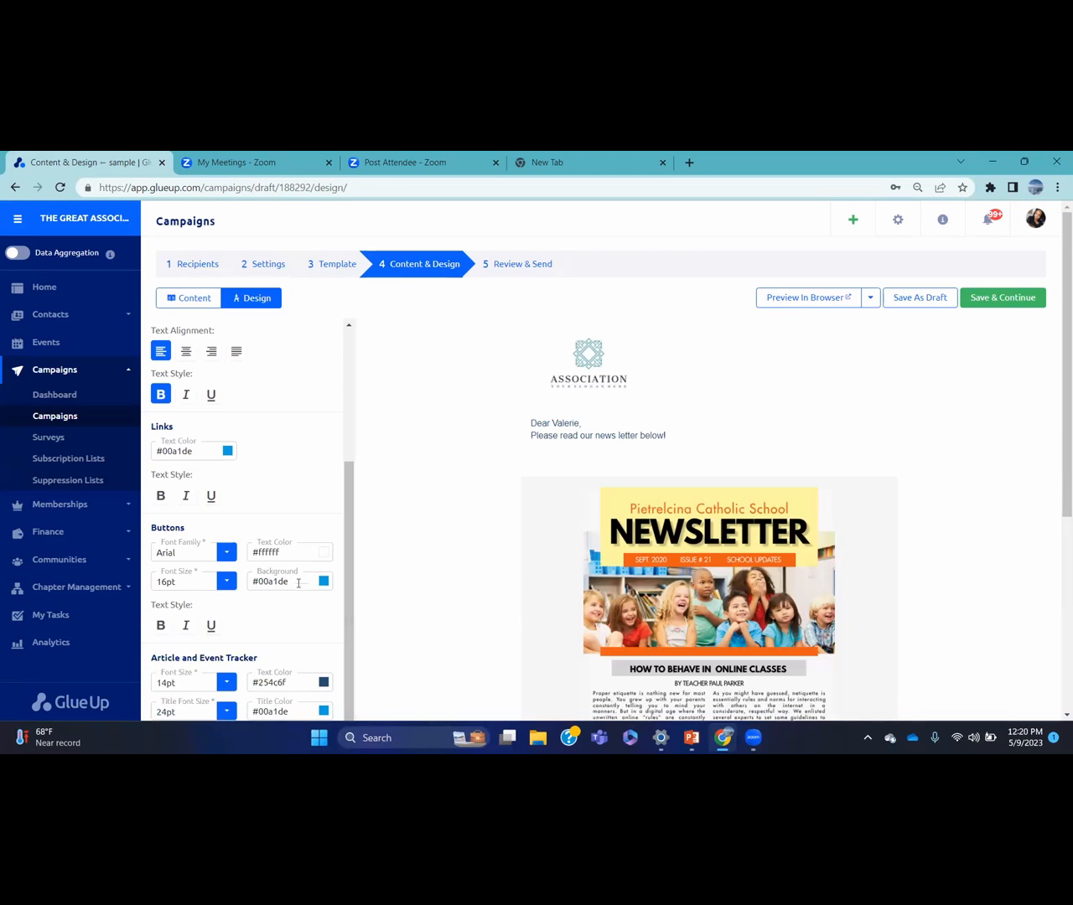
click(922, 308)
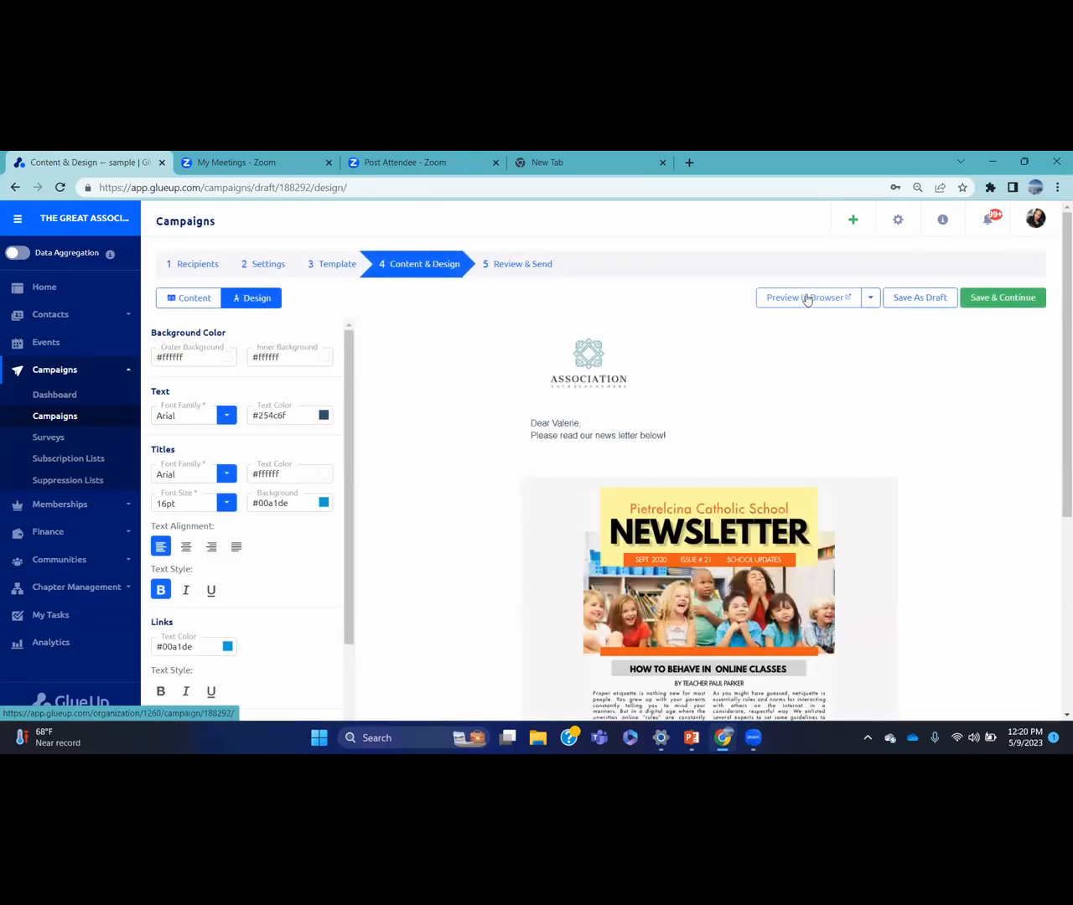
Preview the campaign in the browser down to its footer and try the LinkedIn share link.
click(806, 298)
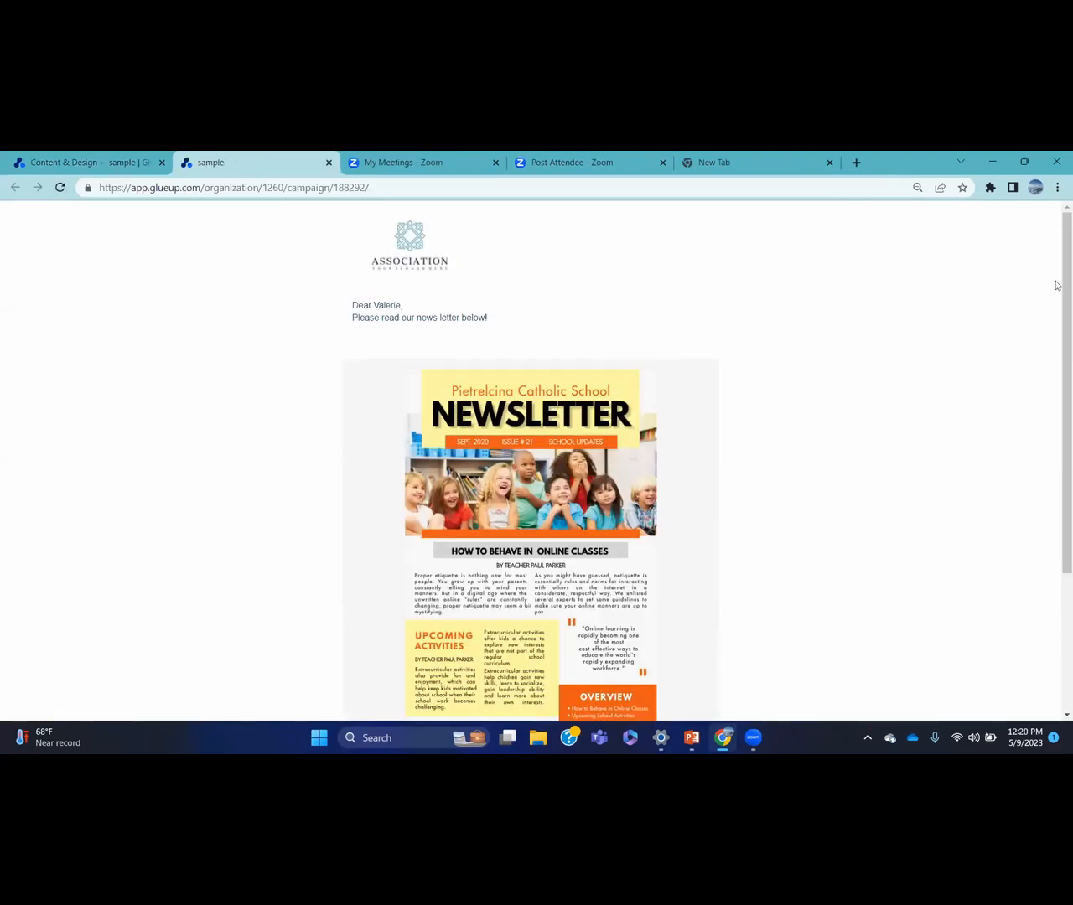
drag(1058, 249, 1056, 392)
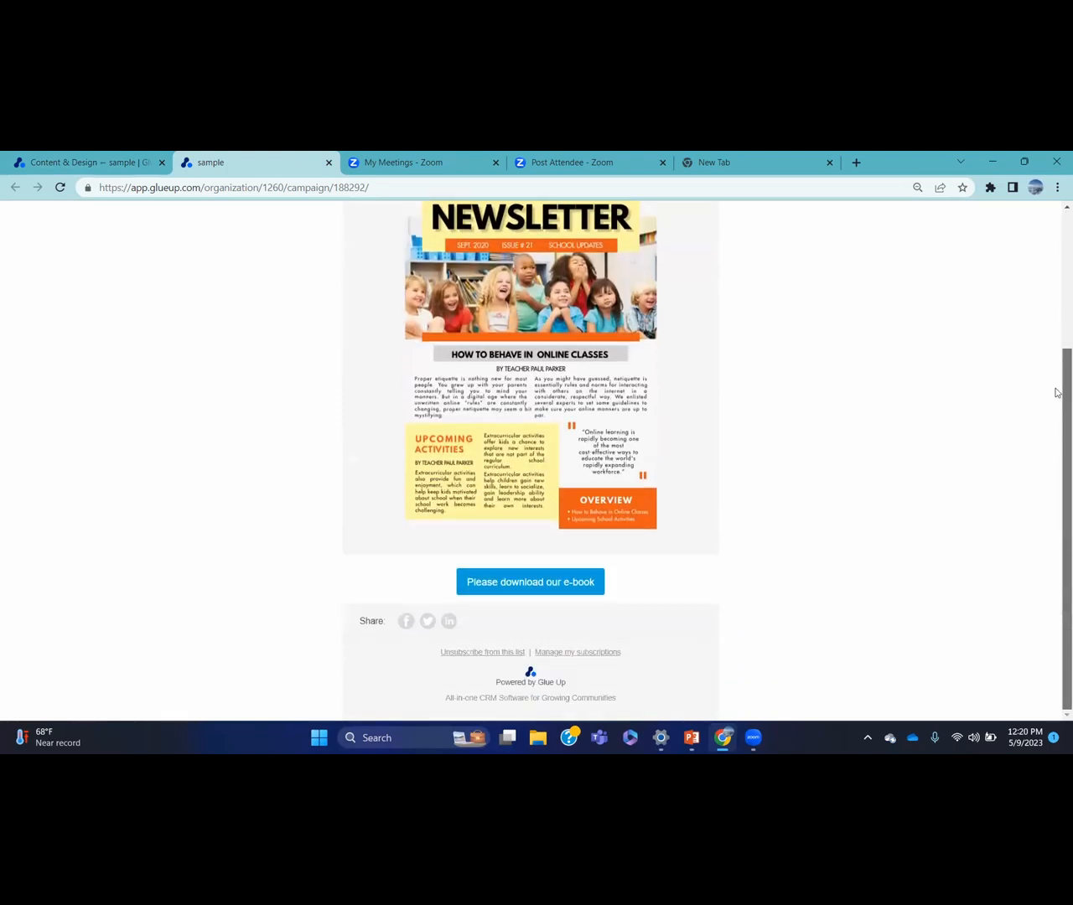
click(448, 622)
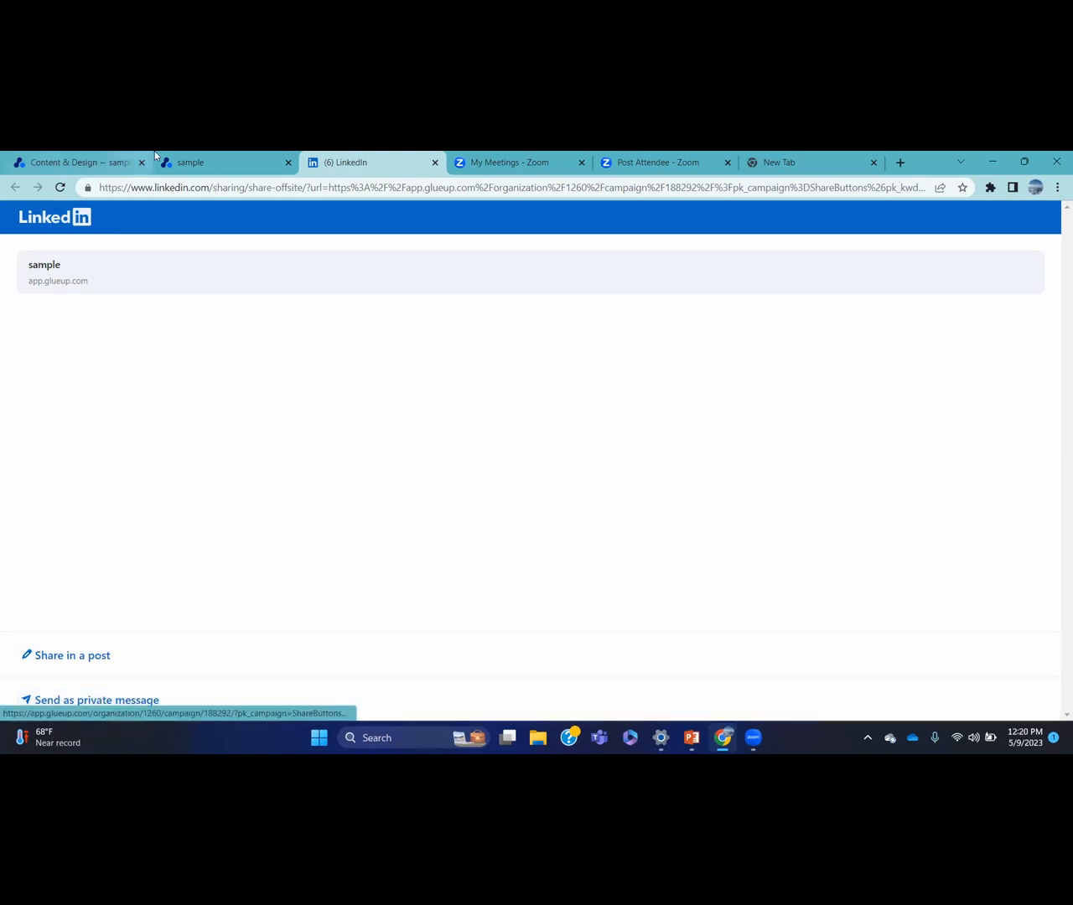
click(166, 159)
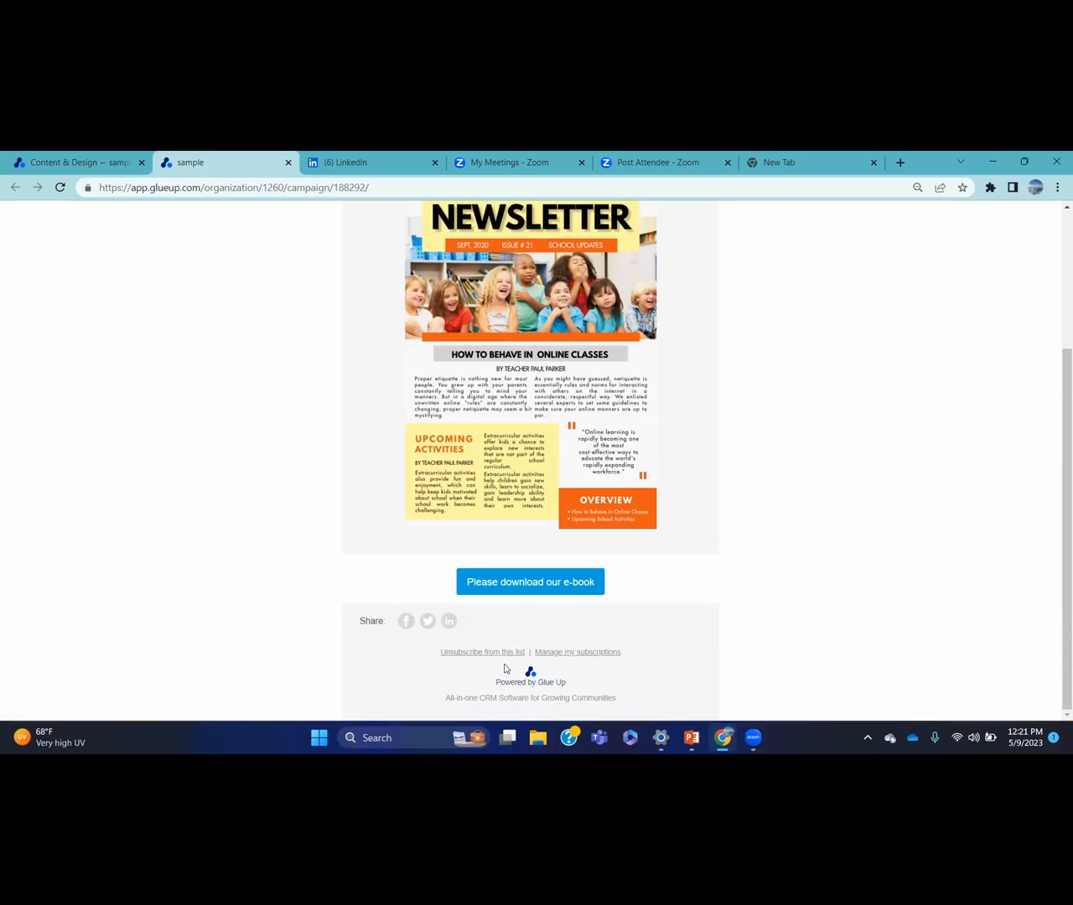
Return from the preview to the campaign's design settings, check the other preview options, and save the draft again.
click(90, 160)
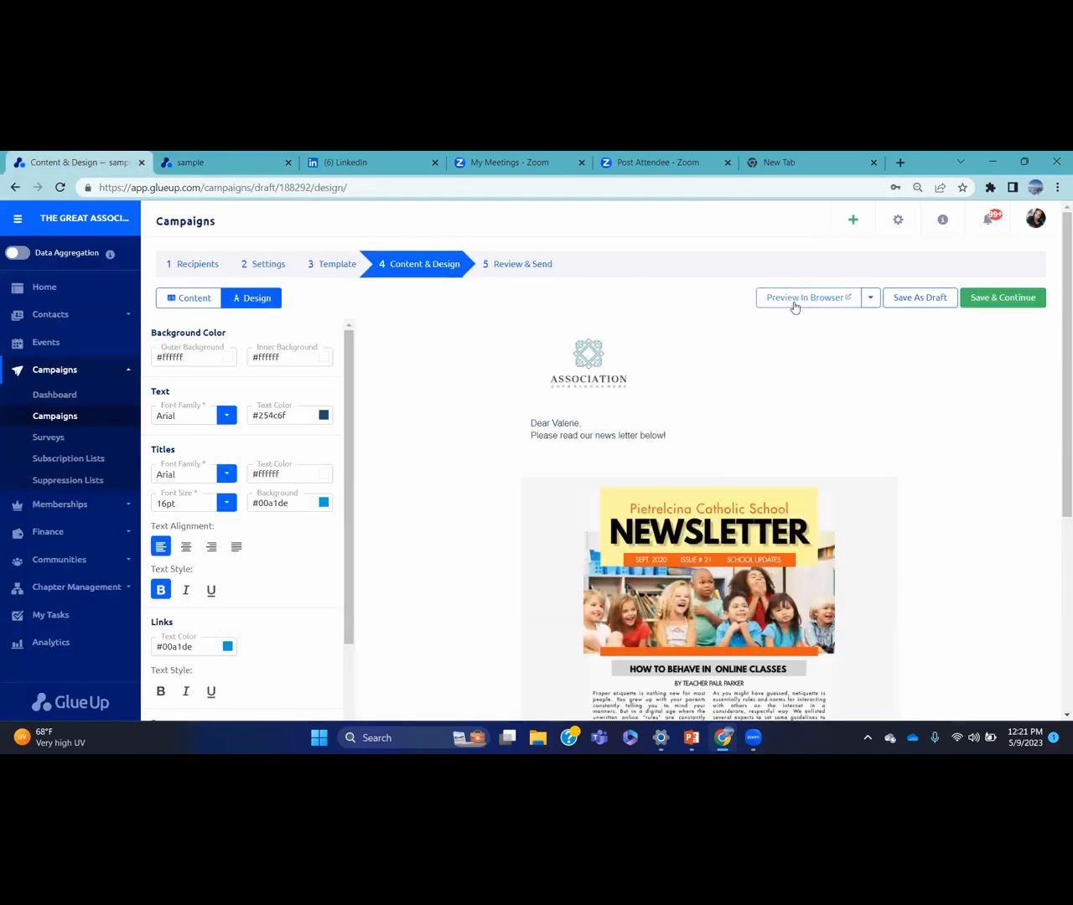
click(870, 298)
click(922, 299)
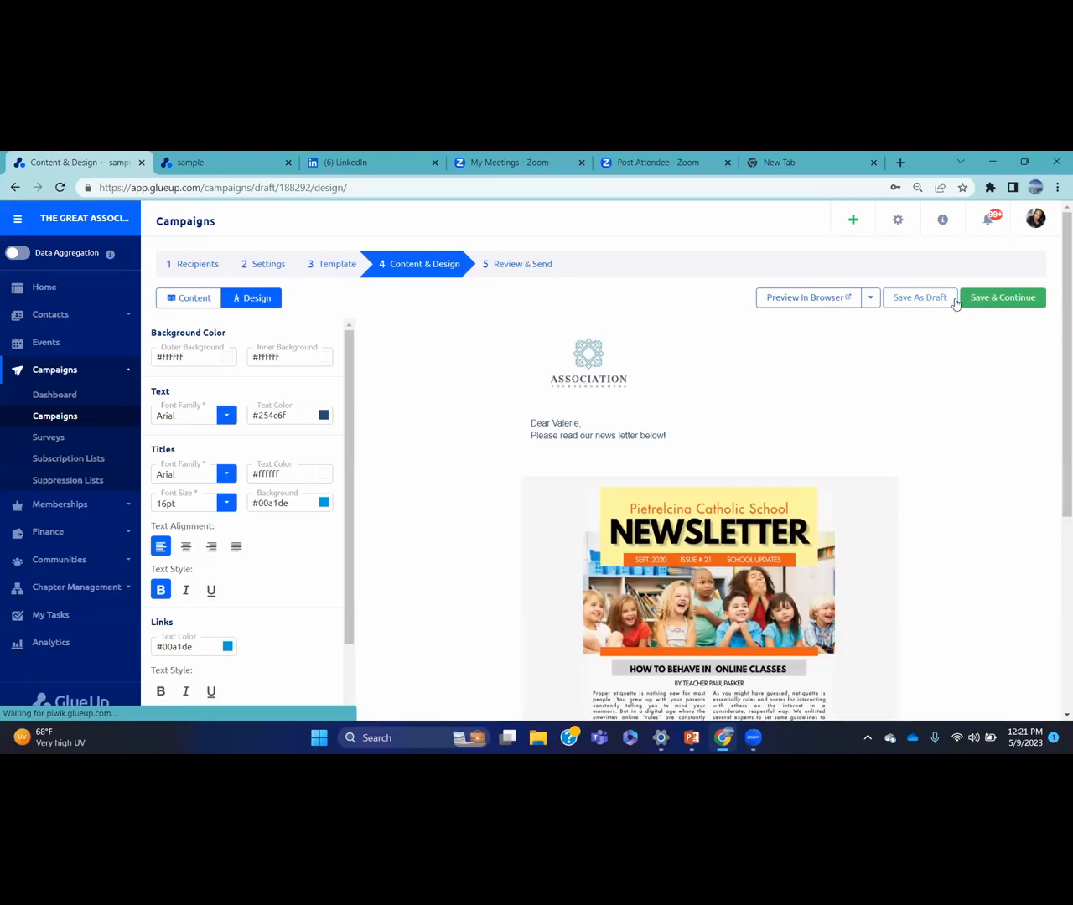
Save the newsletter campaign, continue to its review page, and check the scheduling options without scheduling it.
click(999, 299)
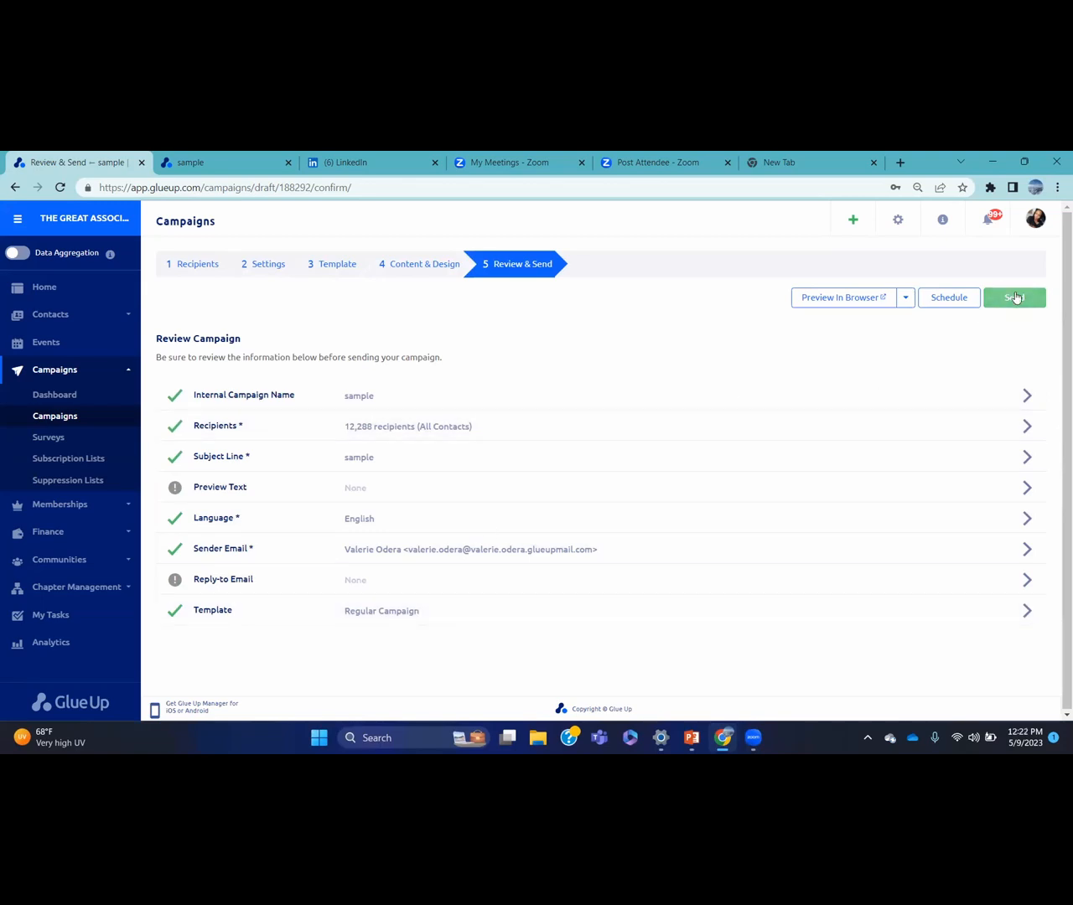
click(959, 298)
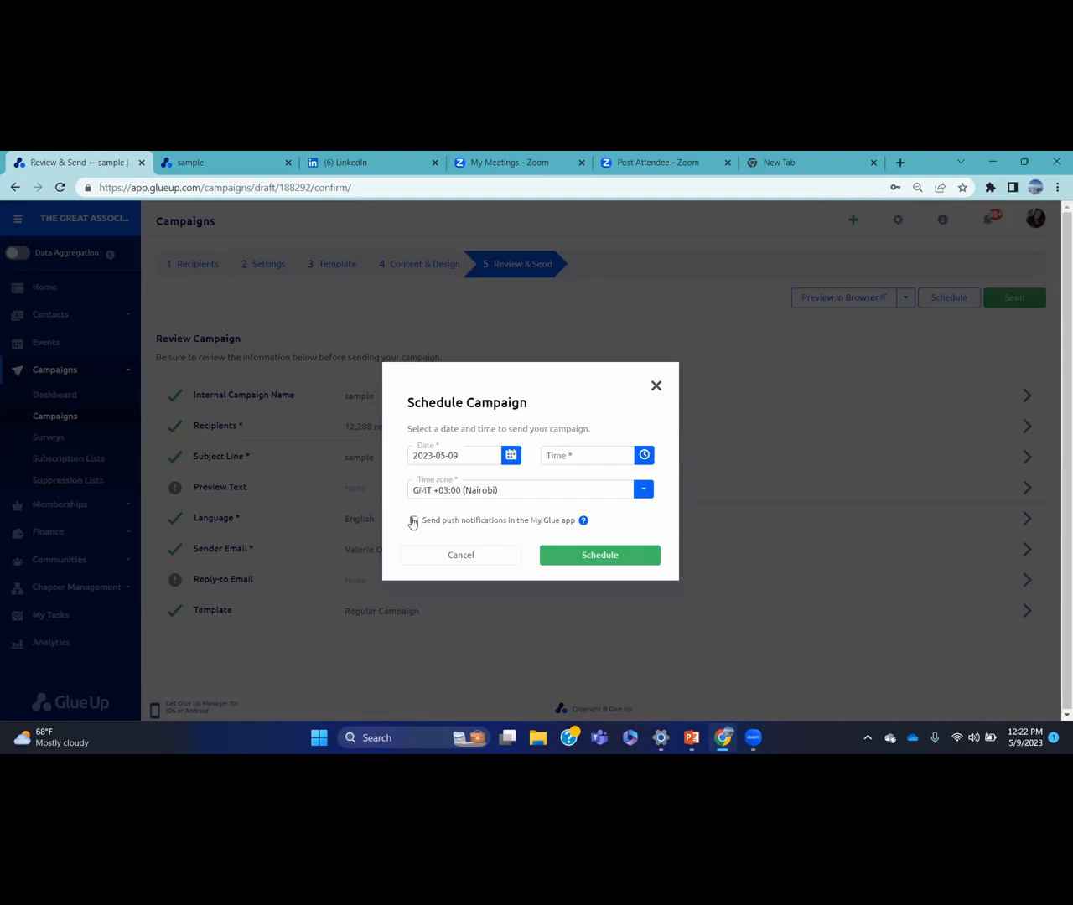
click(449, 555)
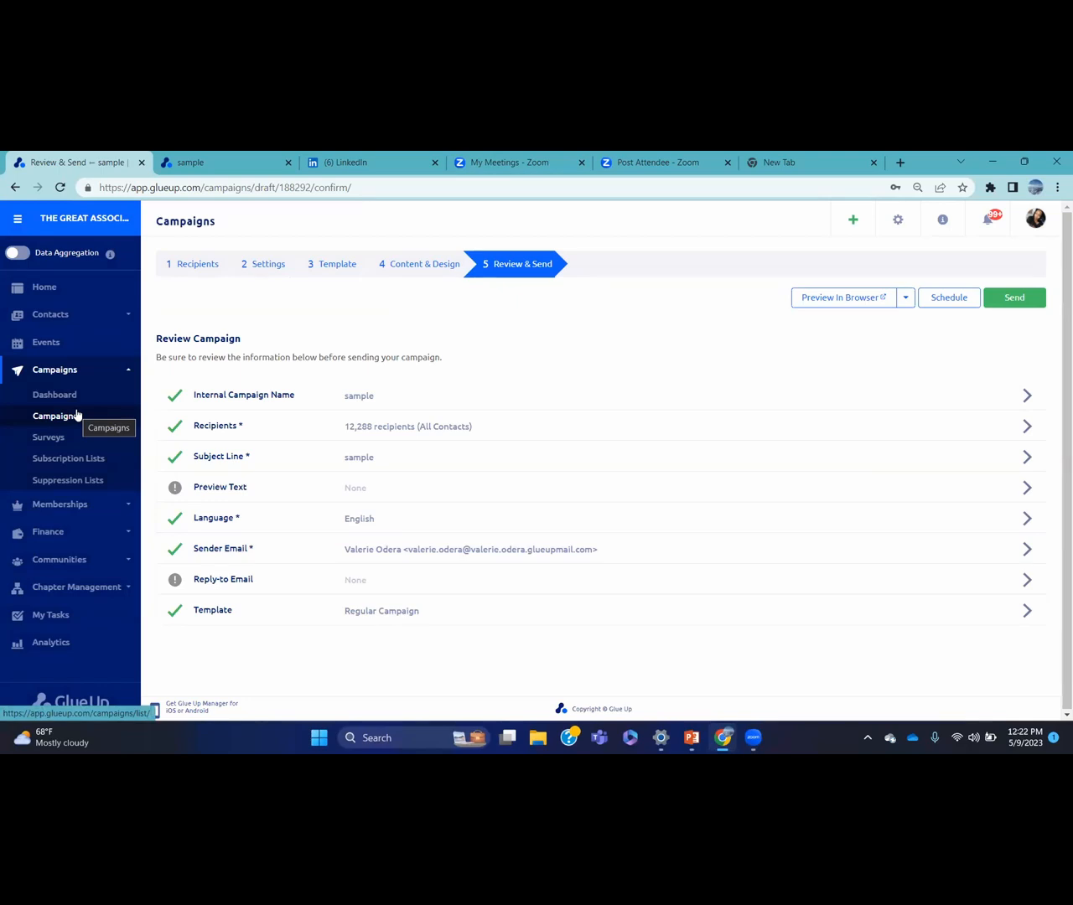
Create an event invitation campaign named sample for the June Training Session event of May 15 - 17, 2023.
click(78, 417)
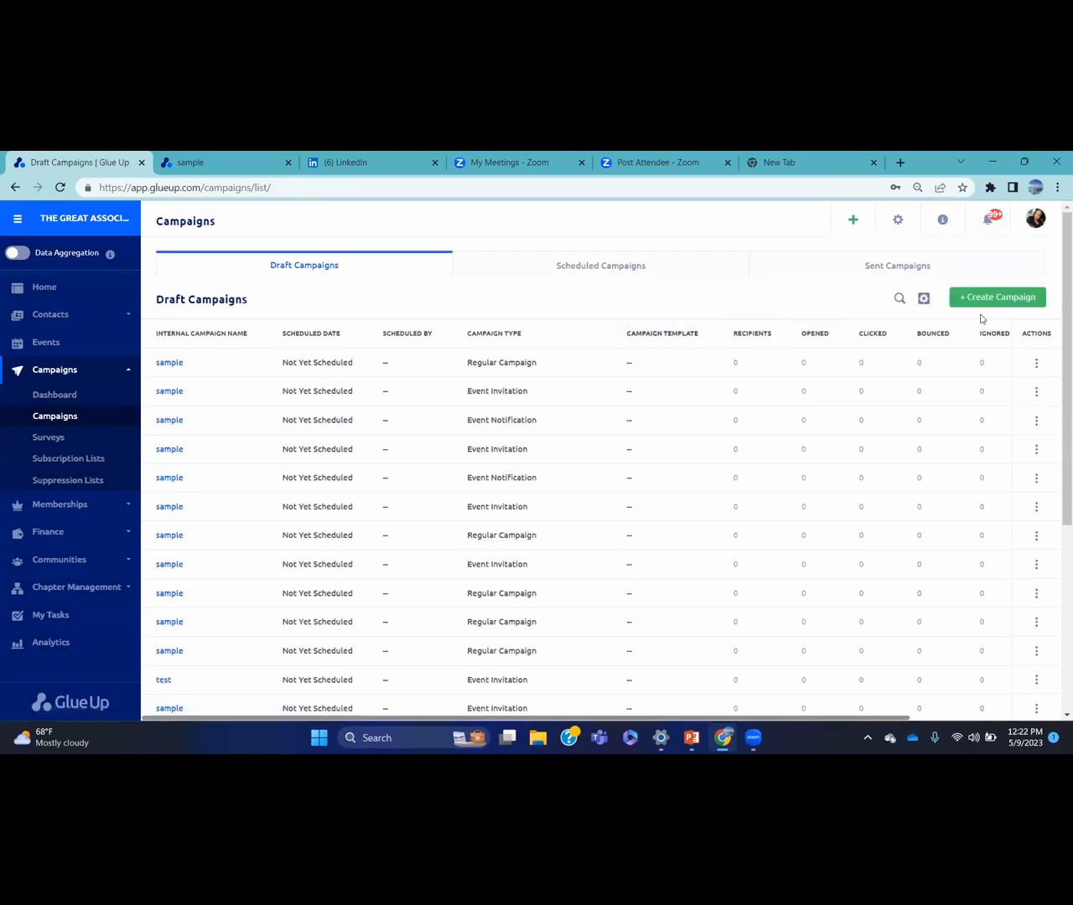
click(995, 298)
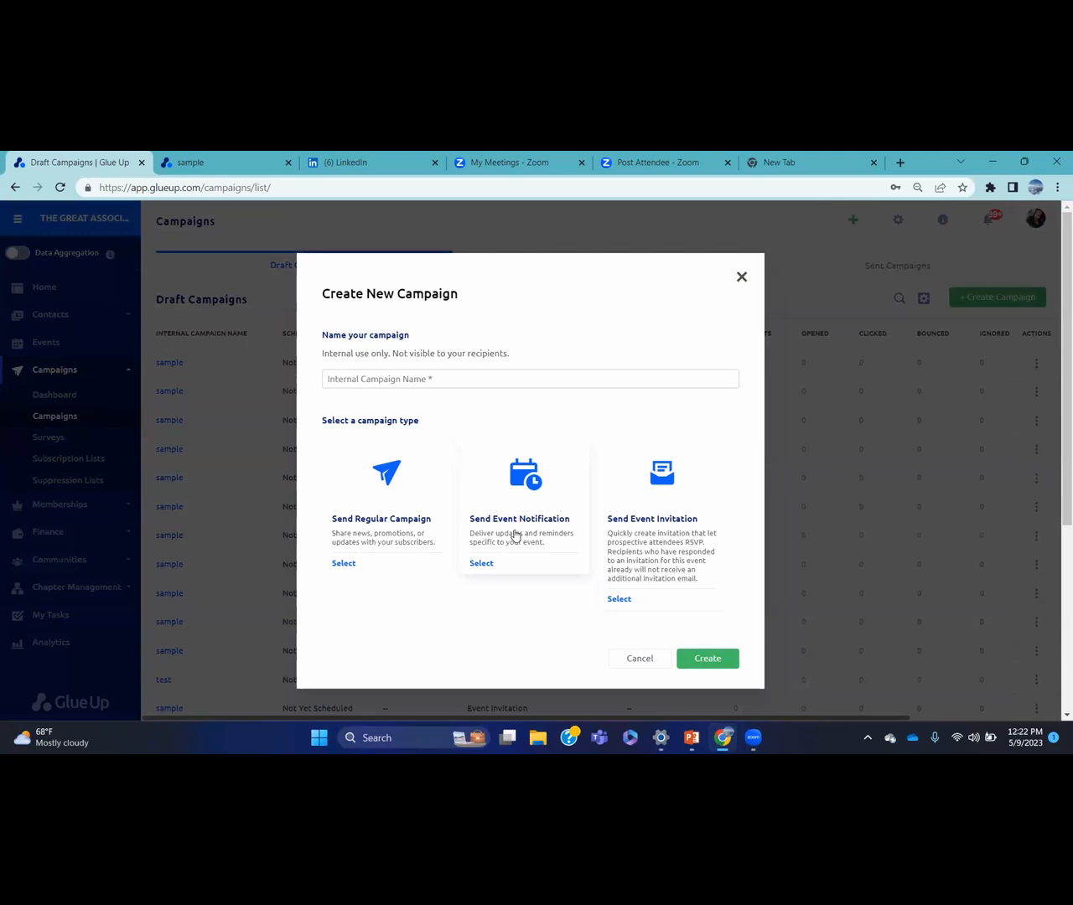
click(527, 381)
text(sa)
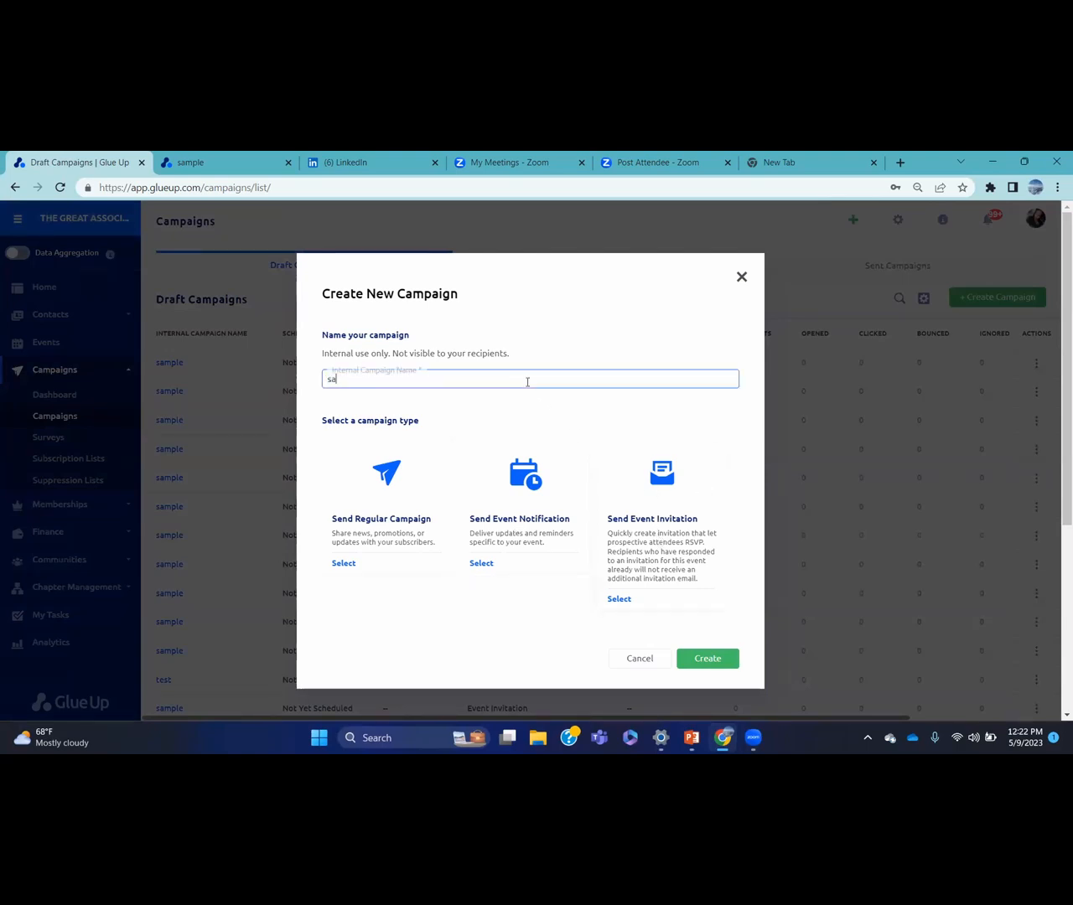
text(mple)
click(620, 600)
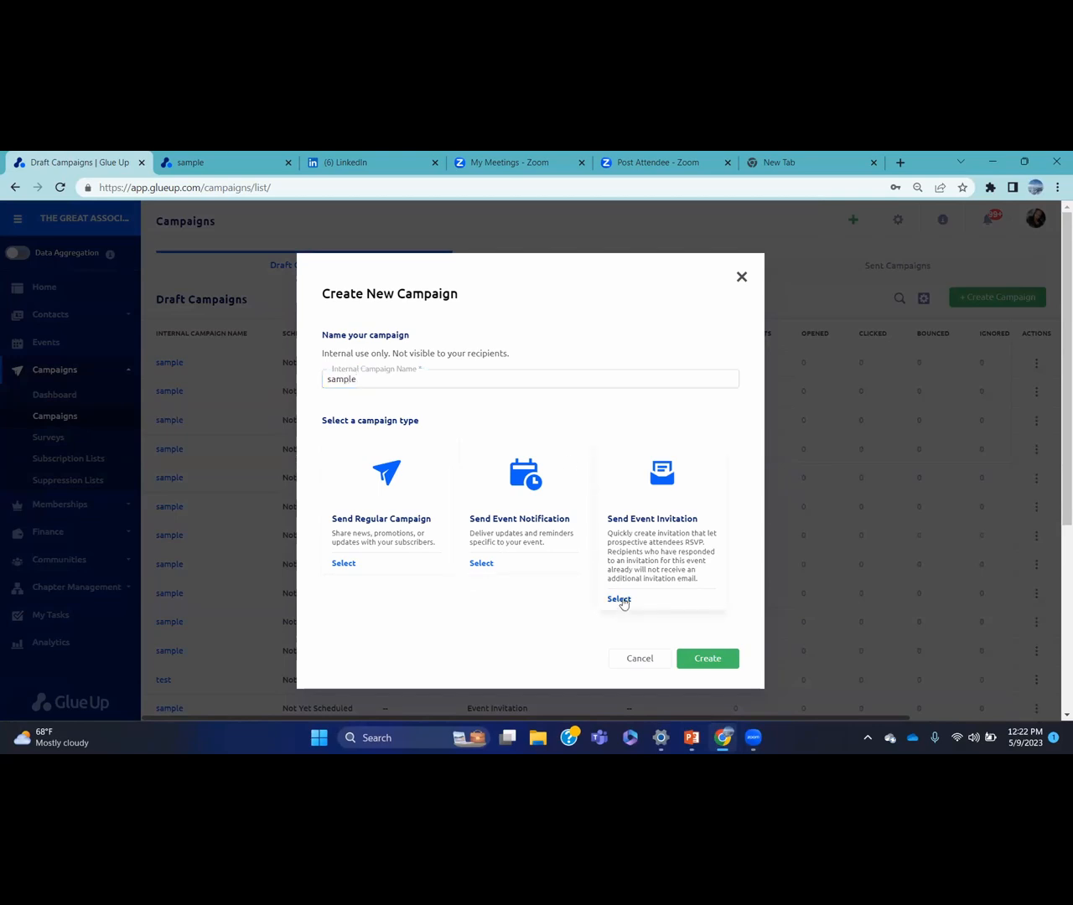
click(716, 619)
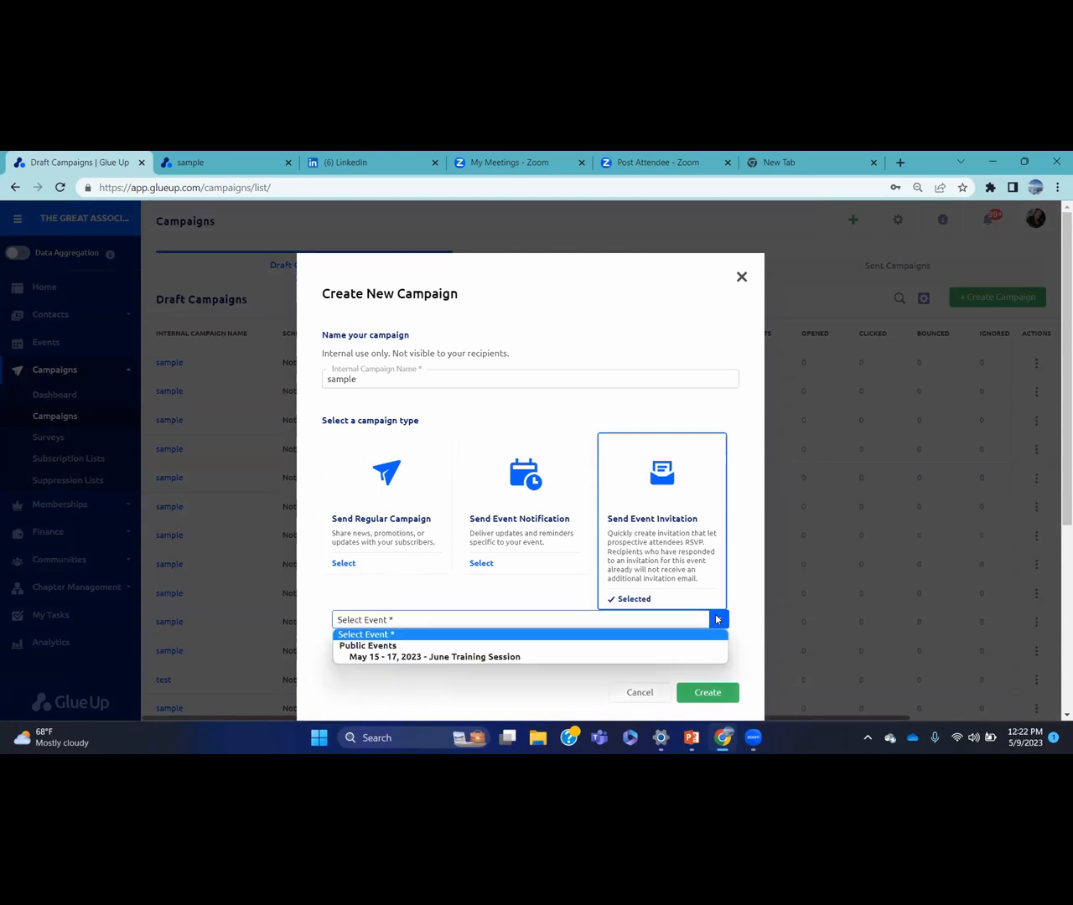
click(654, 657)
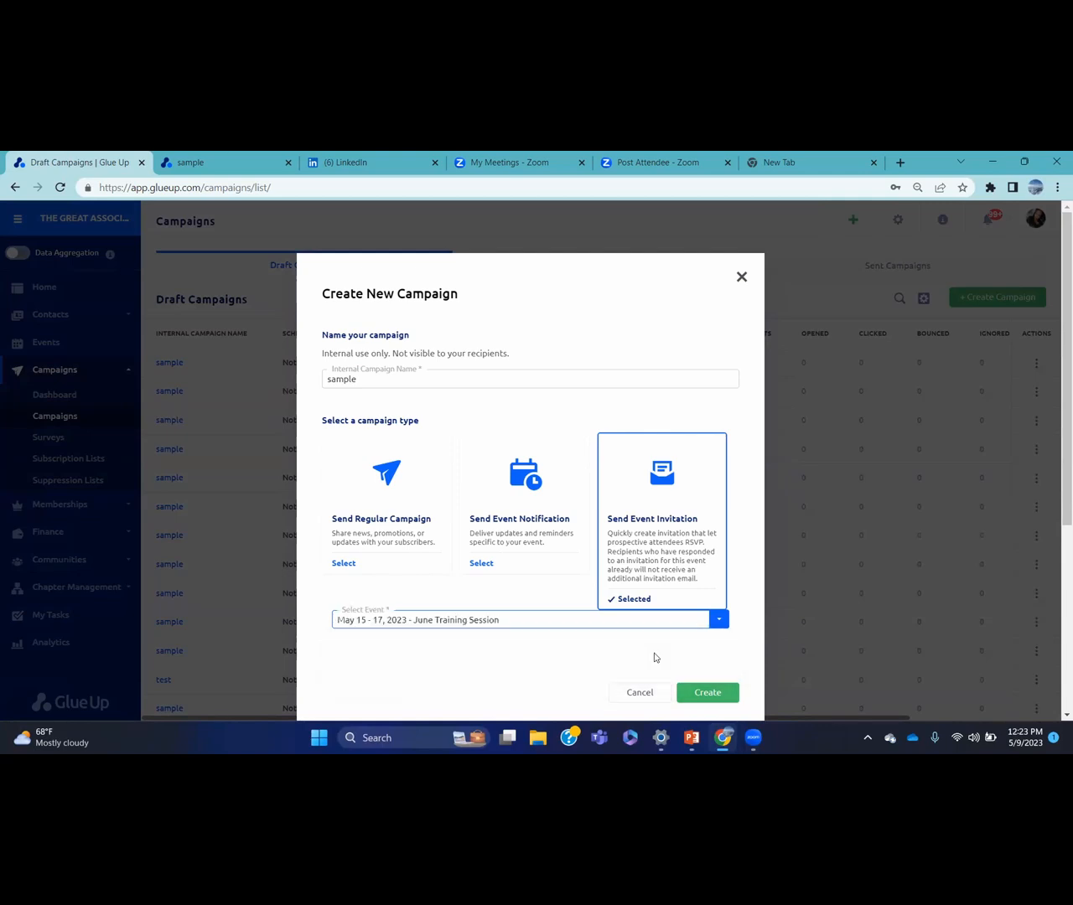
click(700, 693)
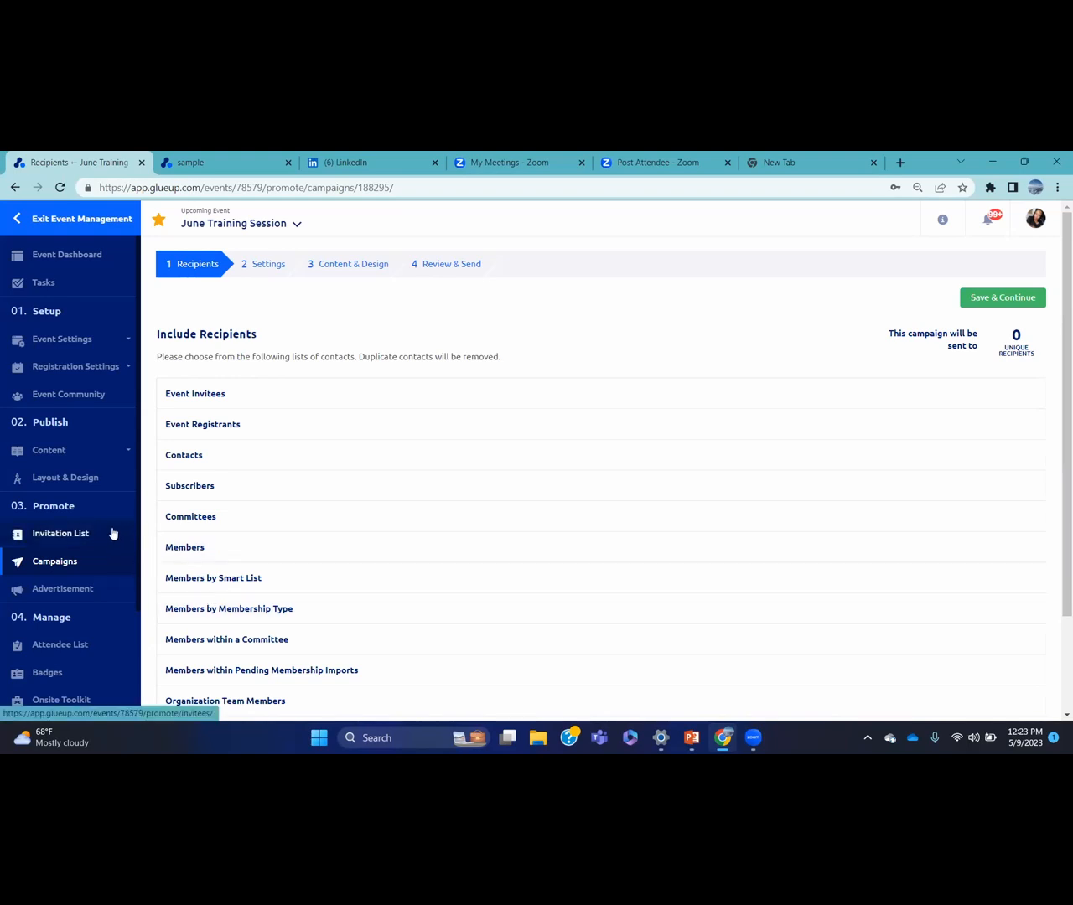
Check the event's invitation list and its options for adding invitees, and reopen today's draft invitation campaign.
click(83, 537)
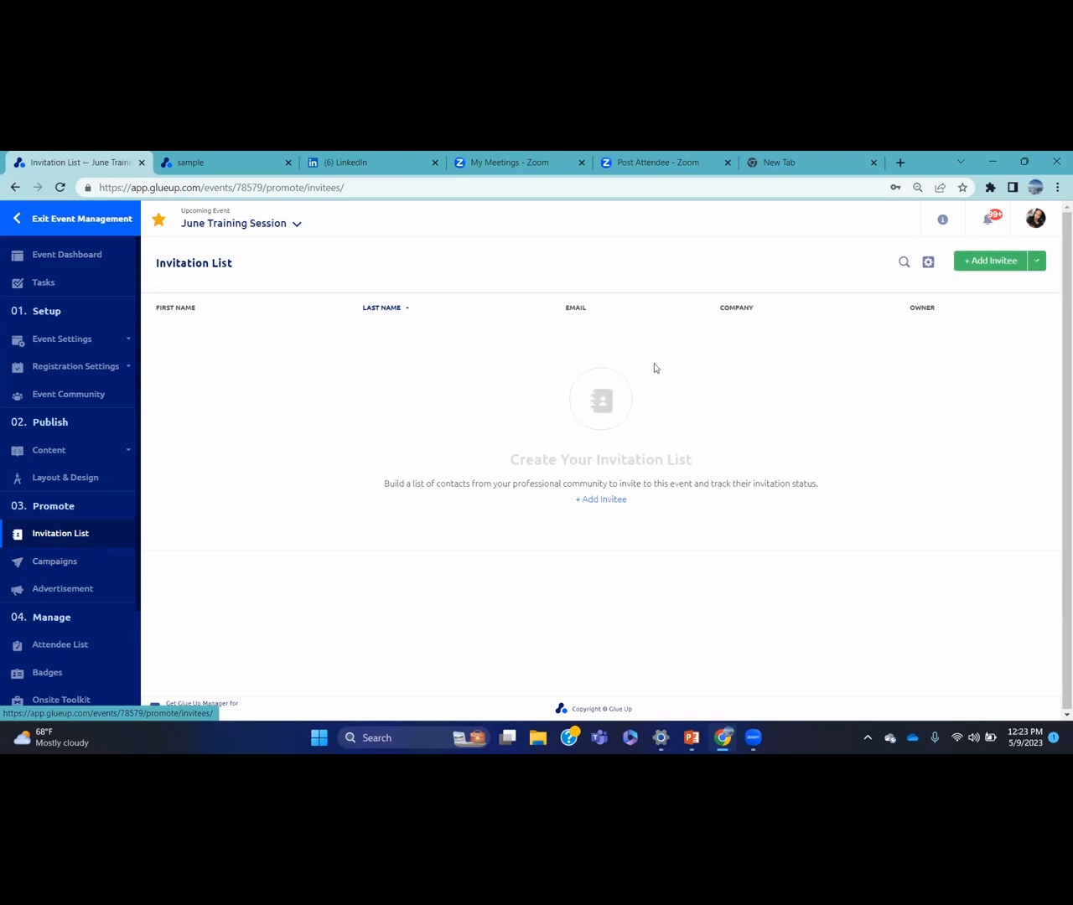
click(1039, 262)
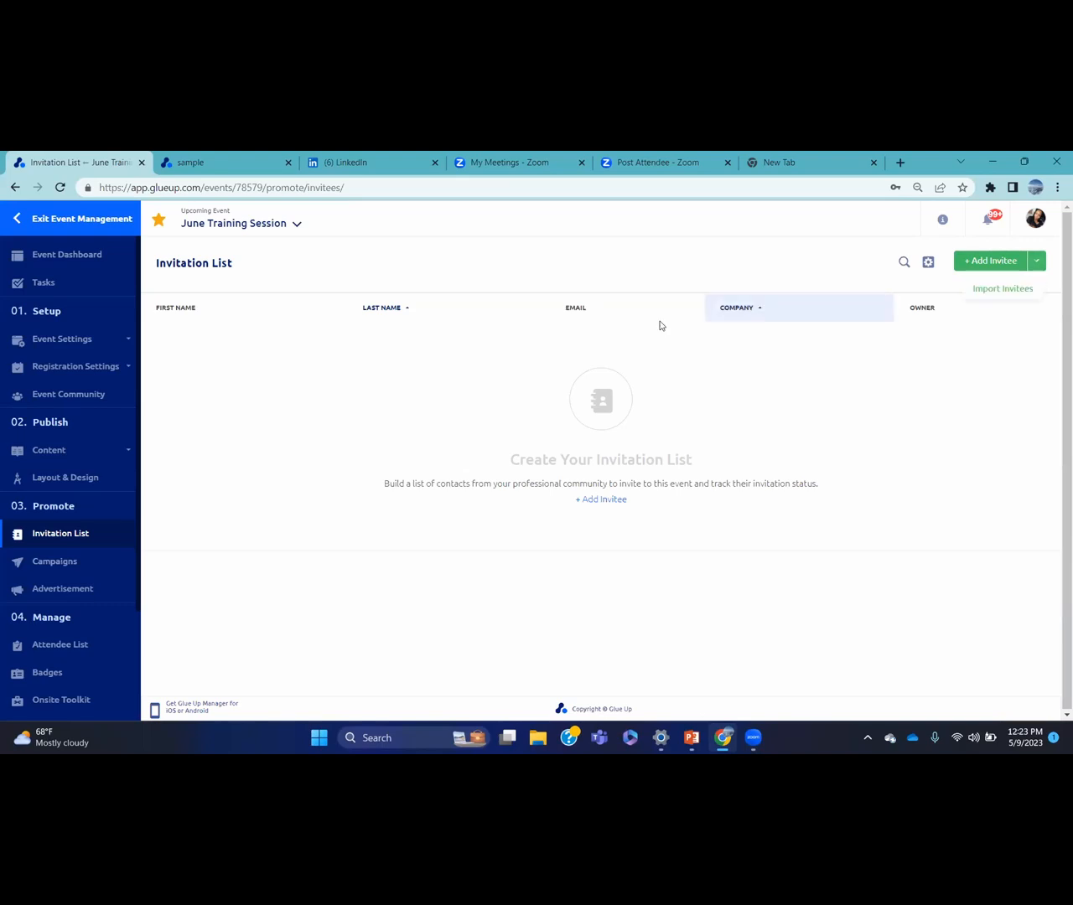
click(104, 563)
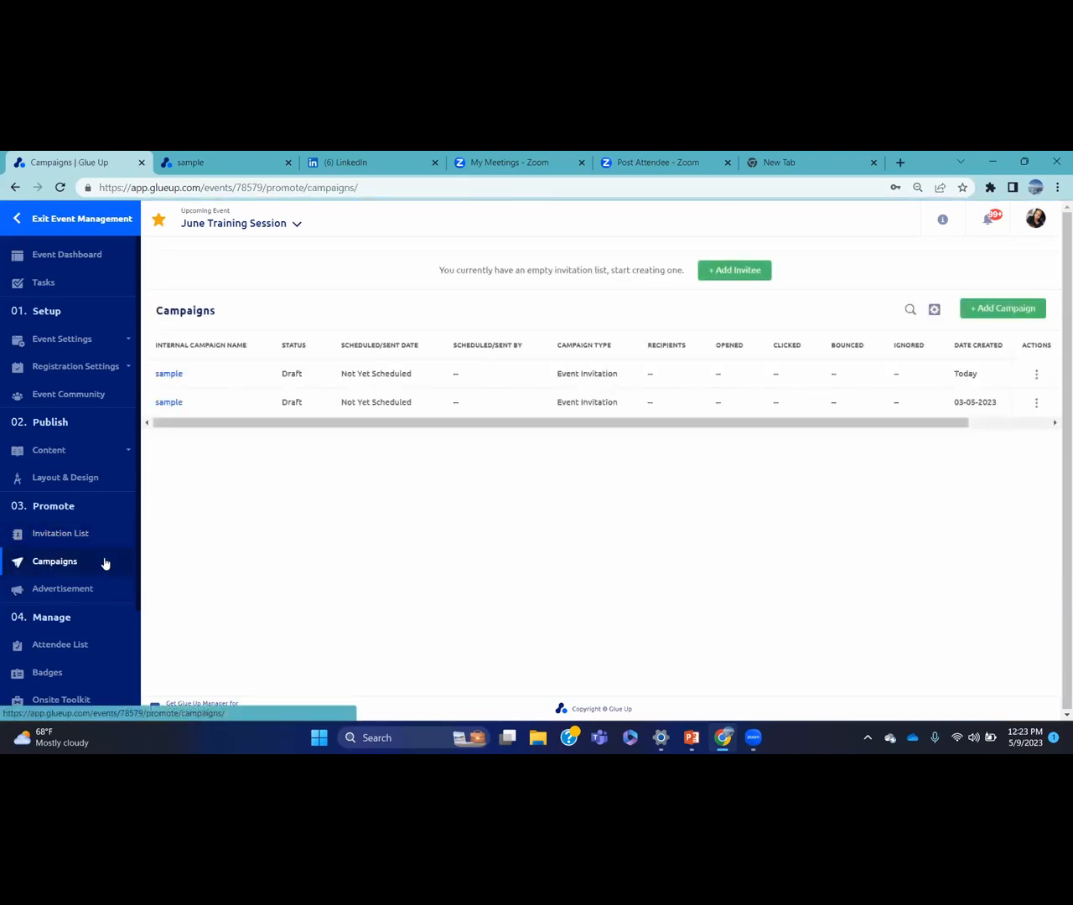
click(166, 376)
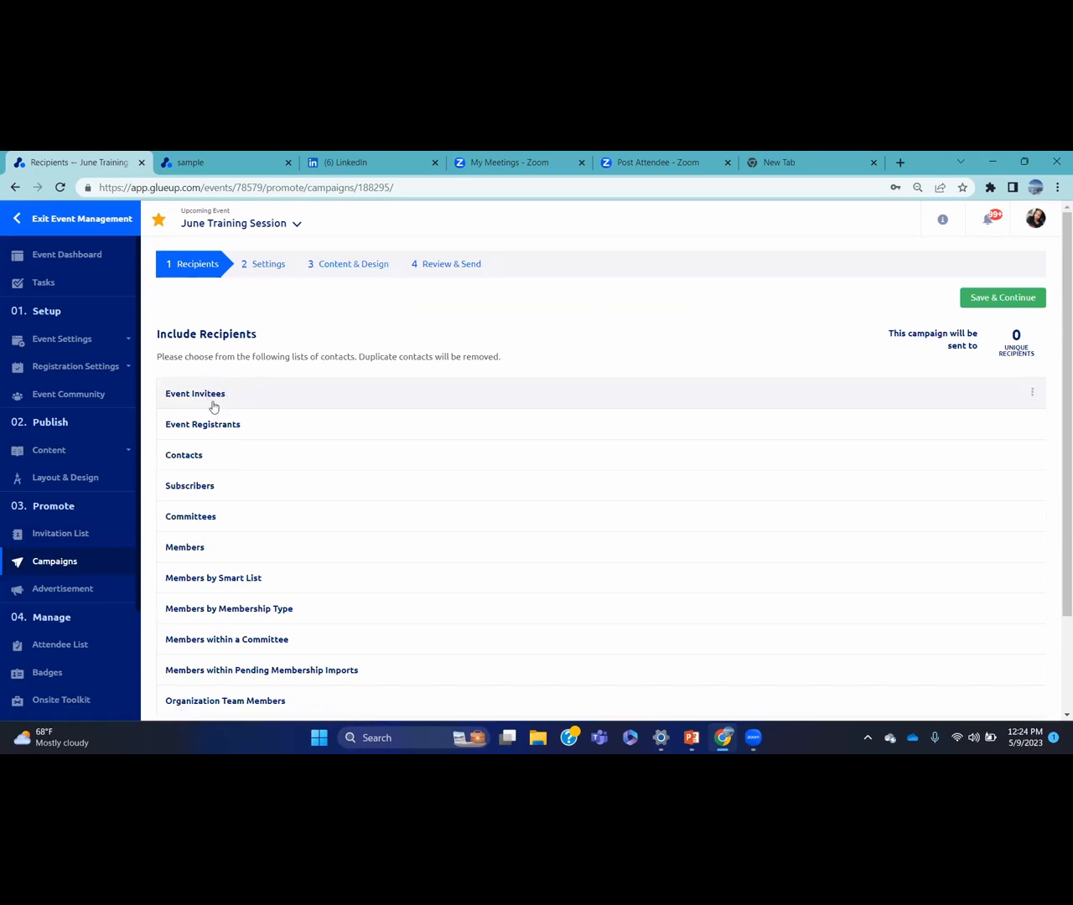
Look at the Event Invitees options, include All Contacts as the invitation's recipients, and save and continue.
click(215, 406)
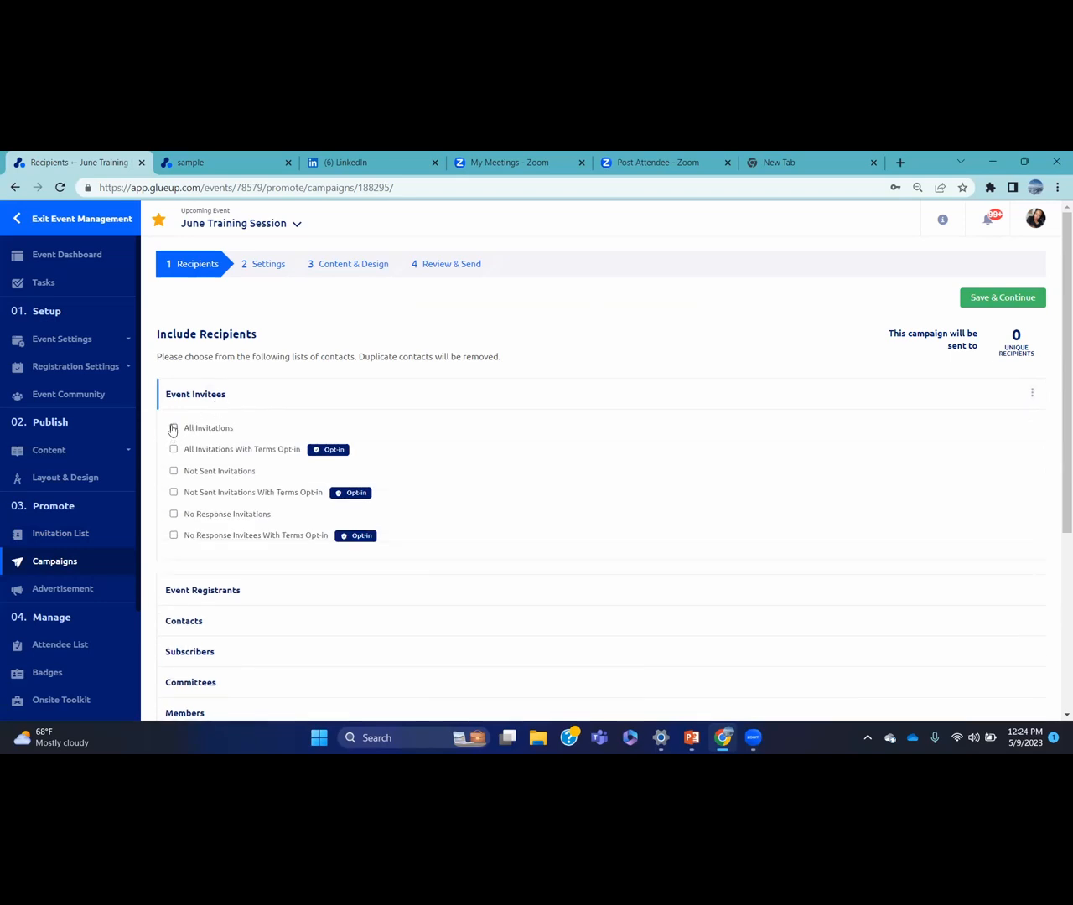
click(241, 397)
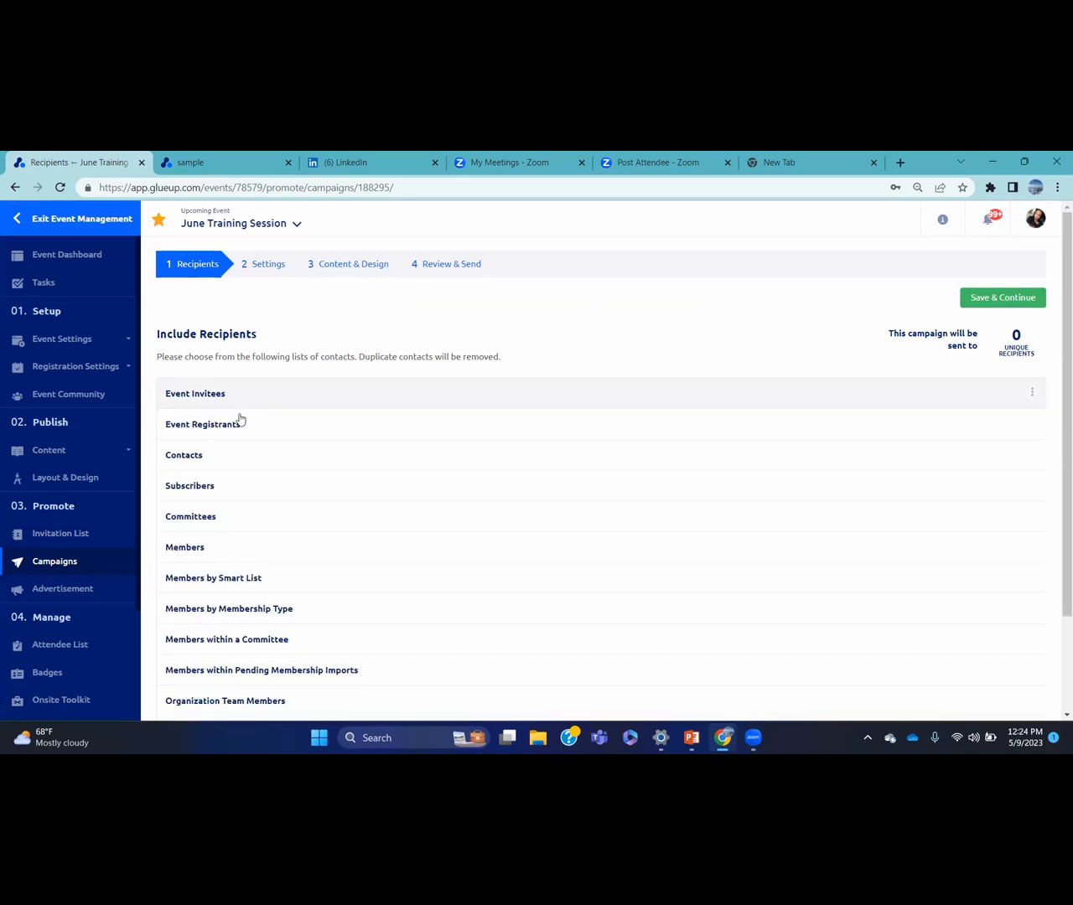
click(221, 463)
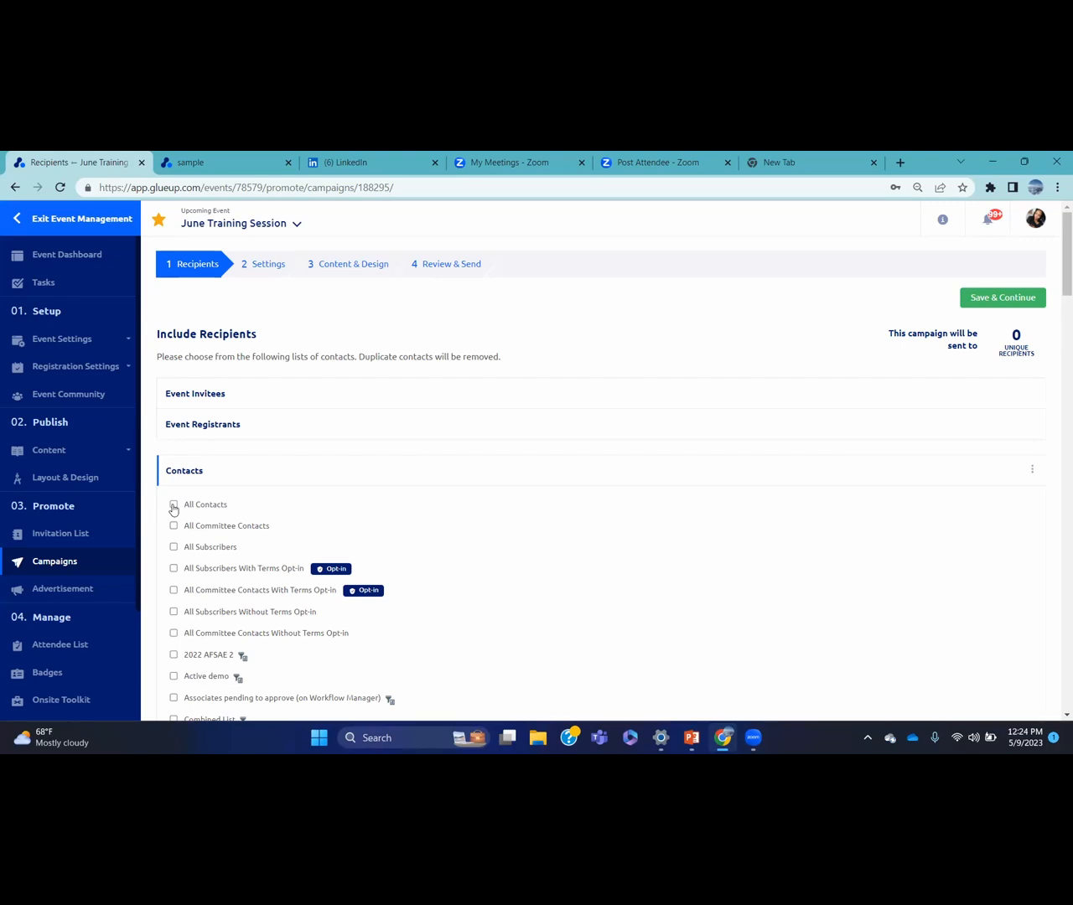
click(174, 506)
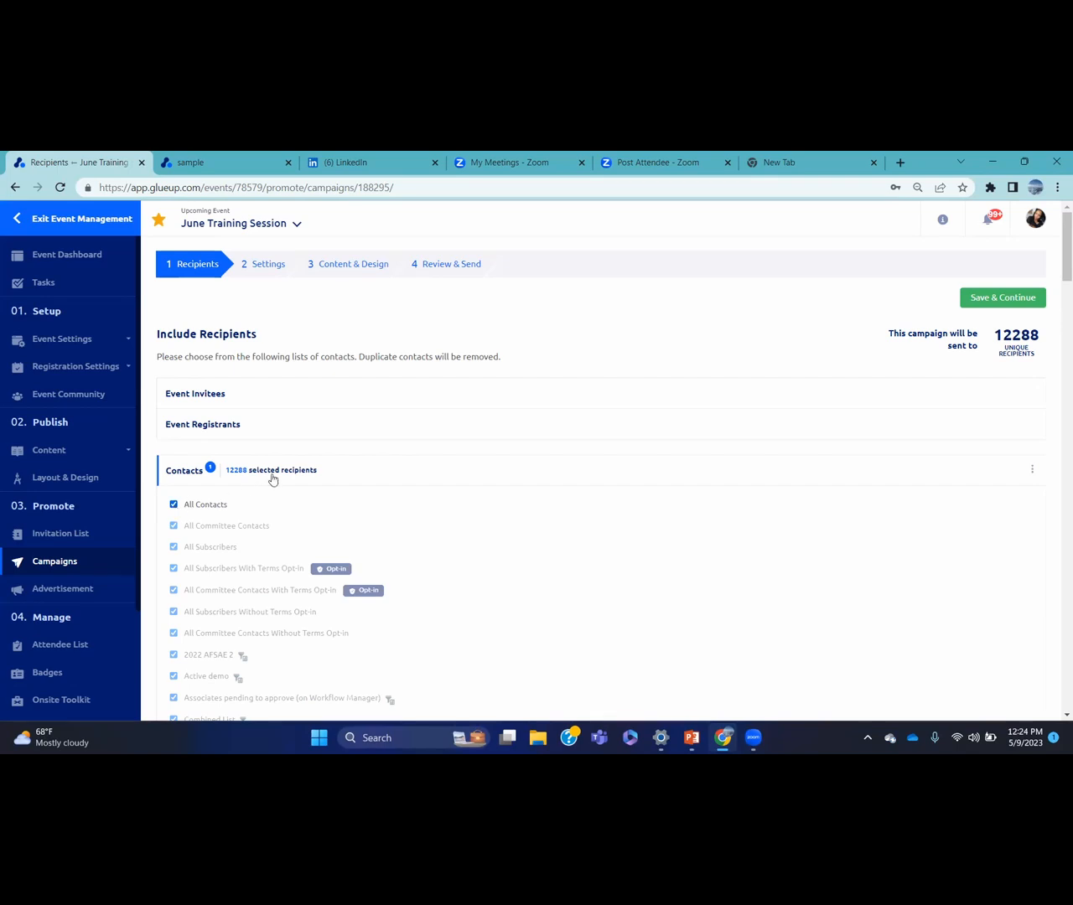
mouse_move(236, 475)
click(994, 296)
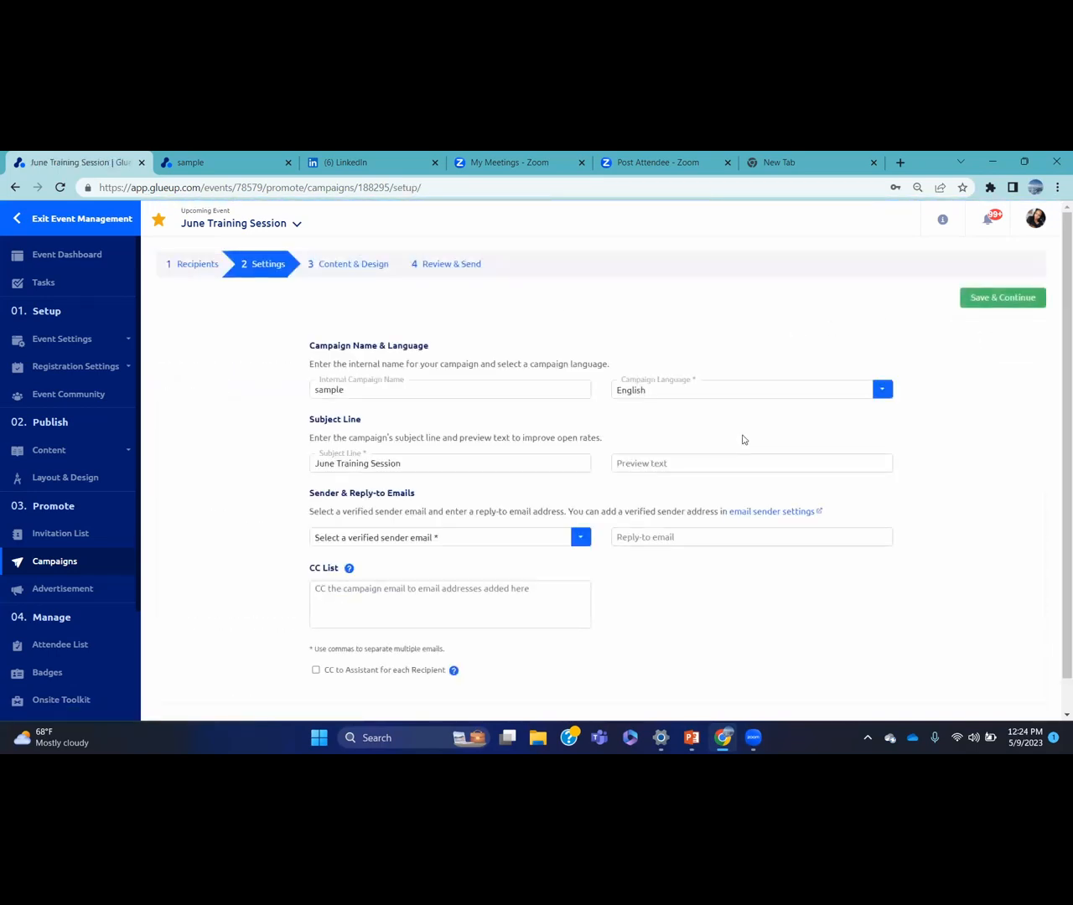
Choose the verified sender email for the invitation, keep the other settings, and save and continue.
click(463, 538)
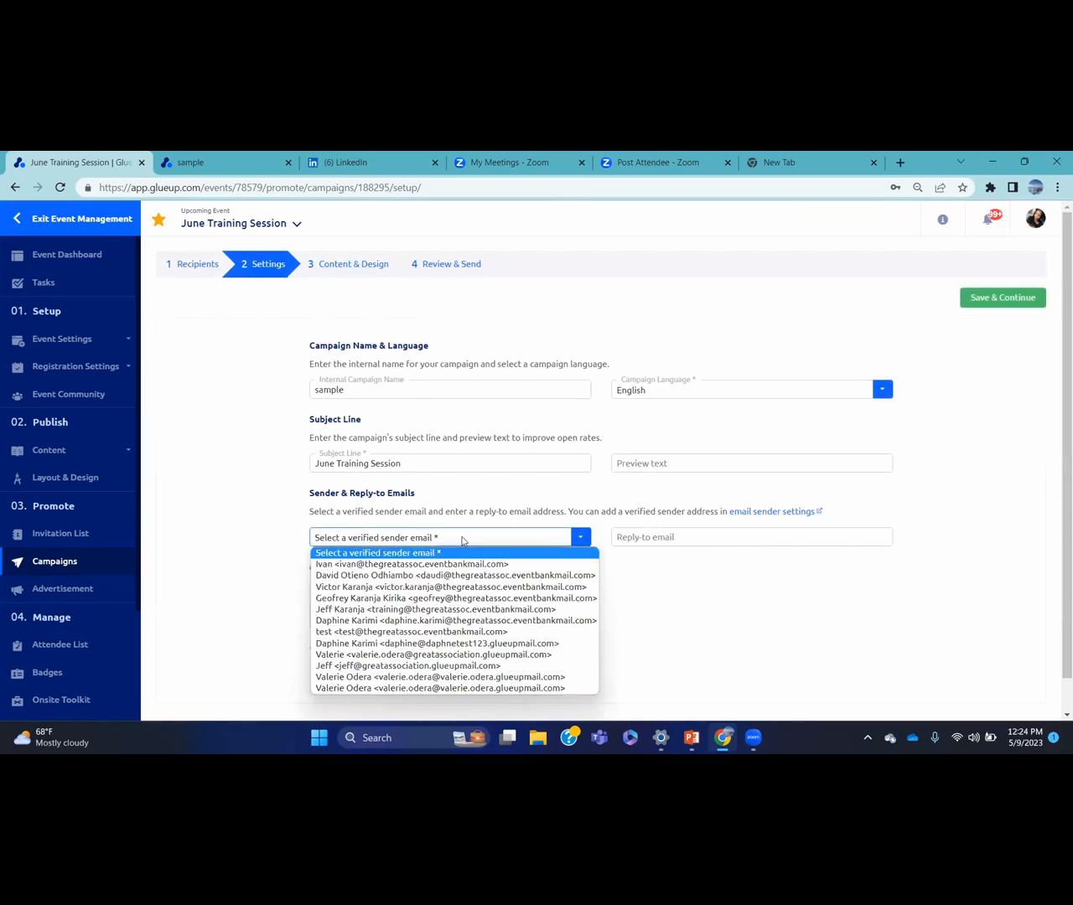
click(501, 677)
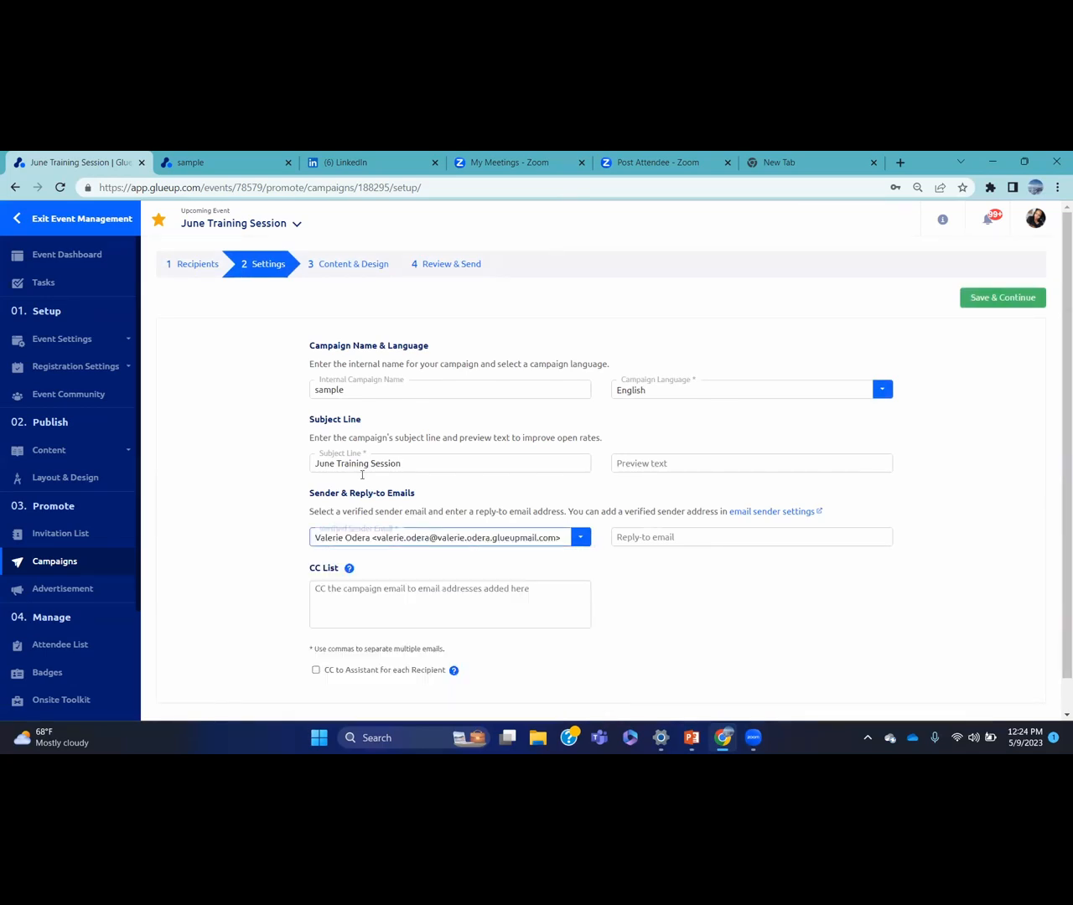
click(1002, 305)
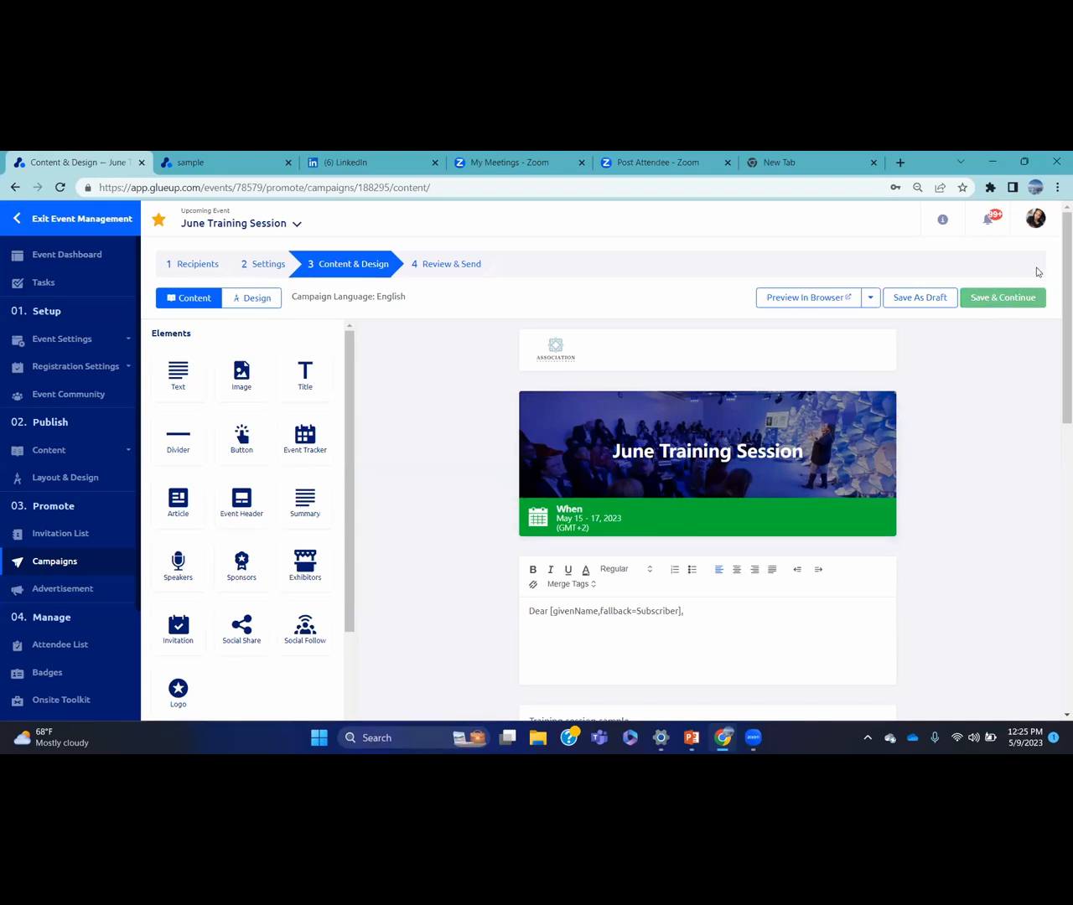
Look through the invitation's content from the event header down to the sponsors, return to its start, and save it as a draft.
drag(1065, 301, 1061, 371)
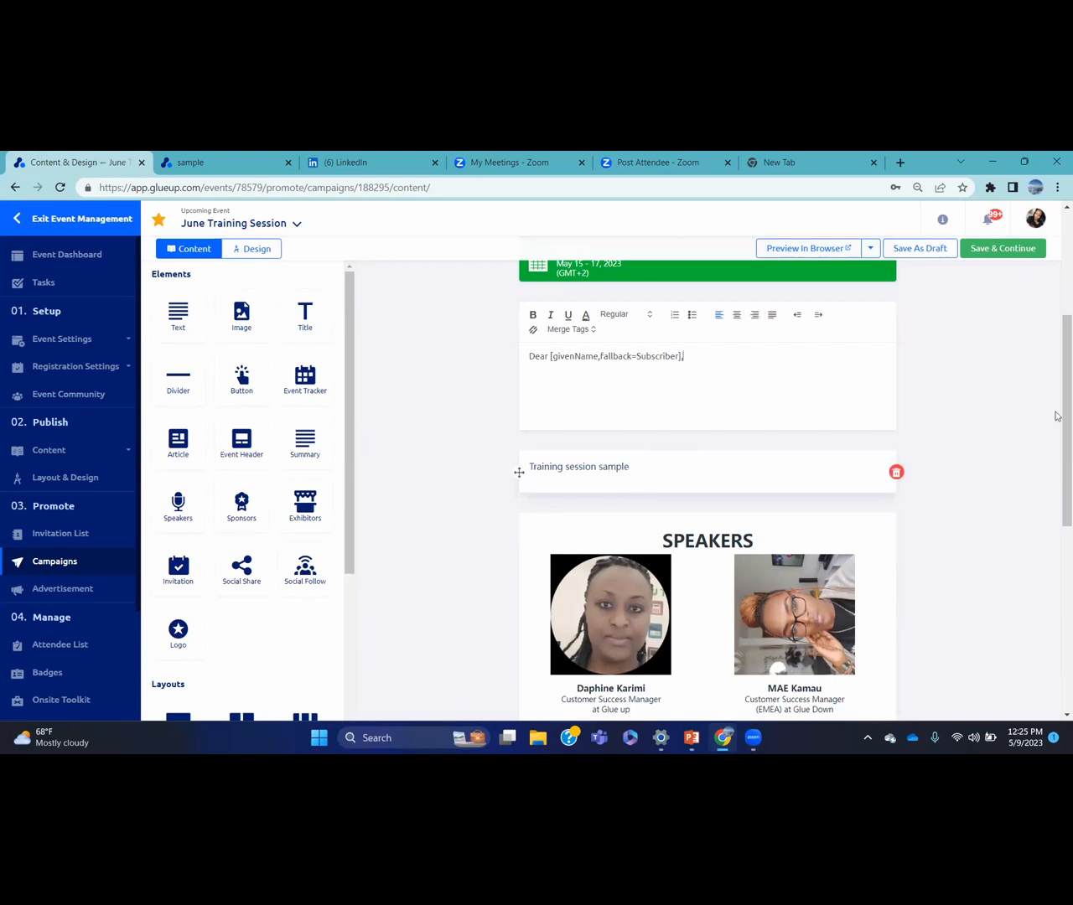
drag(1057, 383, 1055, 452)
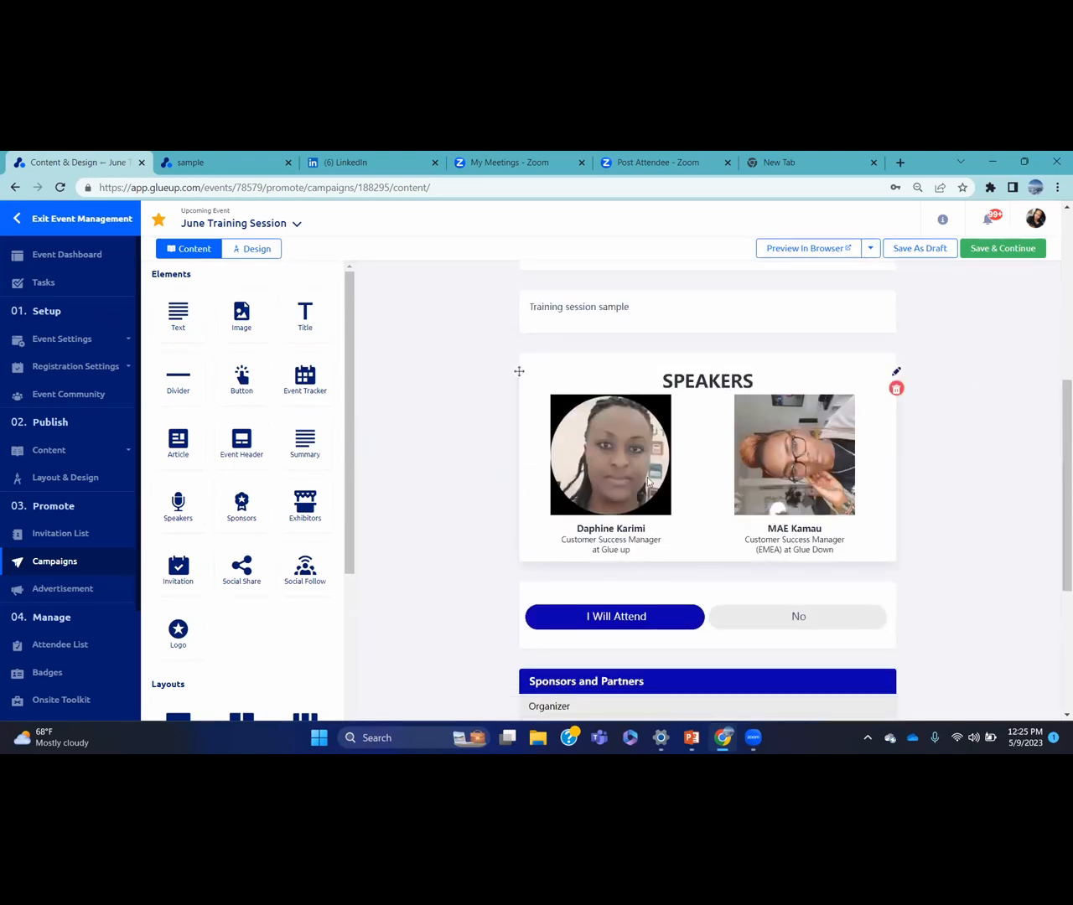
drag(1056, 429, 1057, 547)
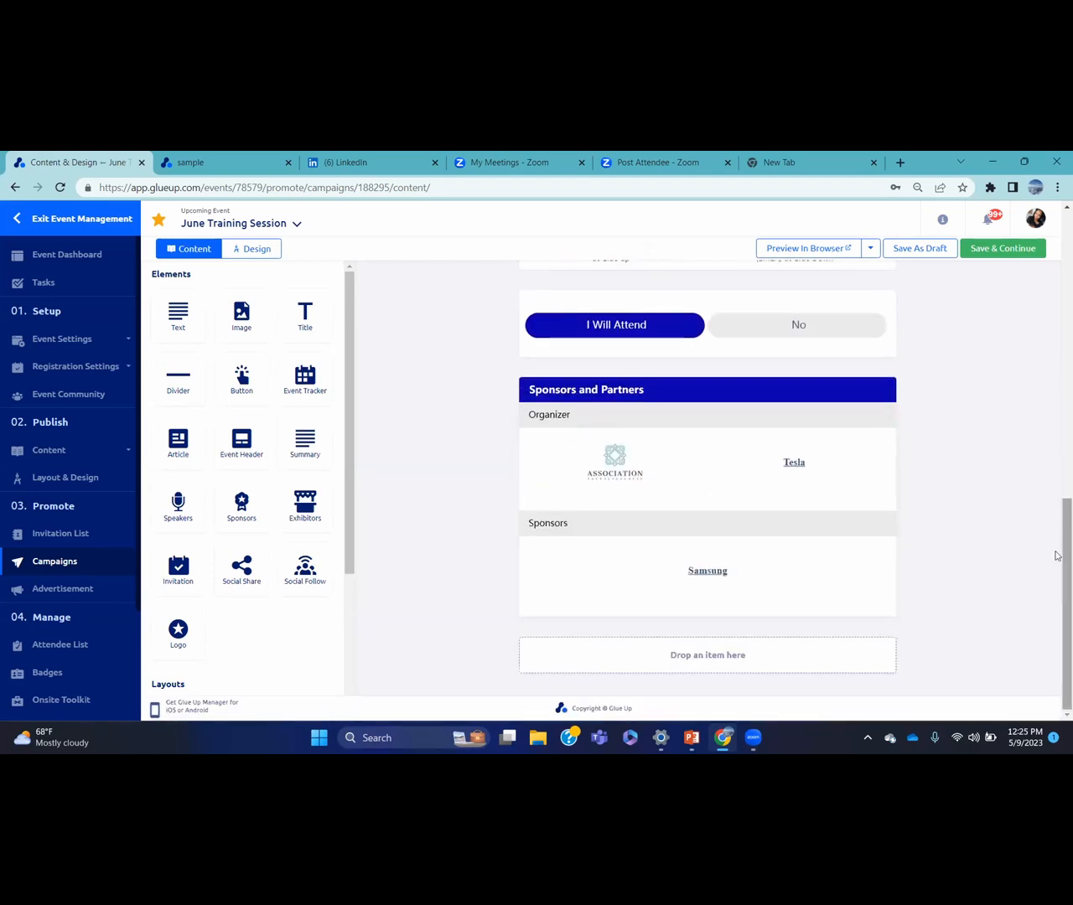
right_click(1056, 459)
click(1005, 414)
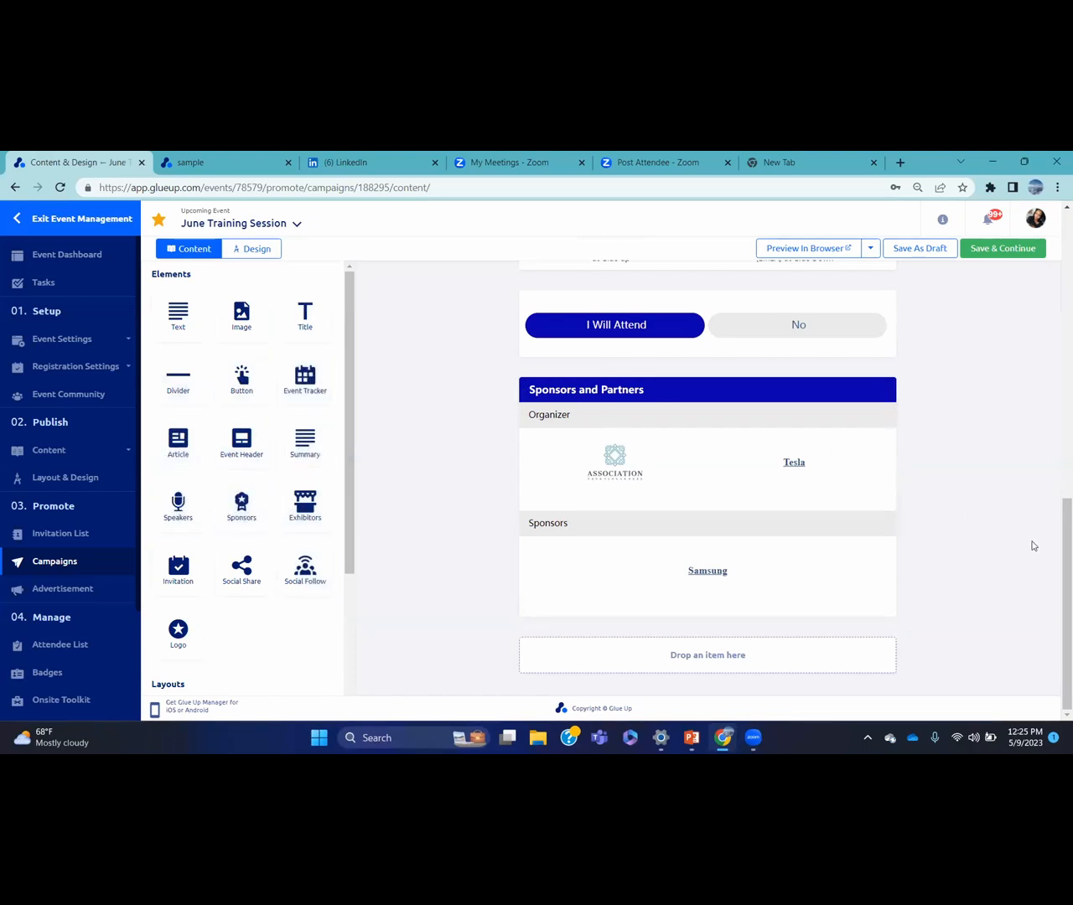
scroll(1056, 528, up, 15)
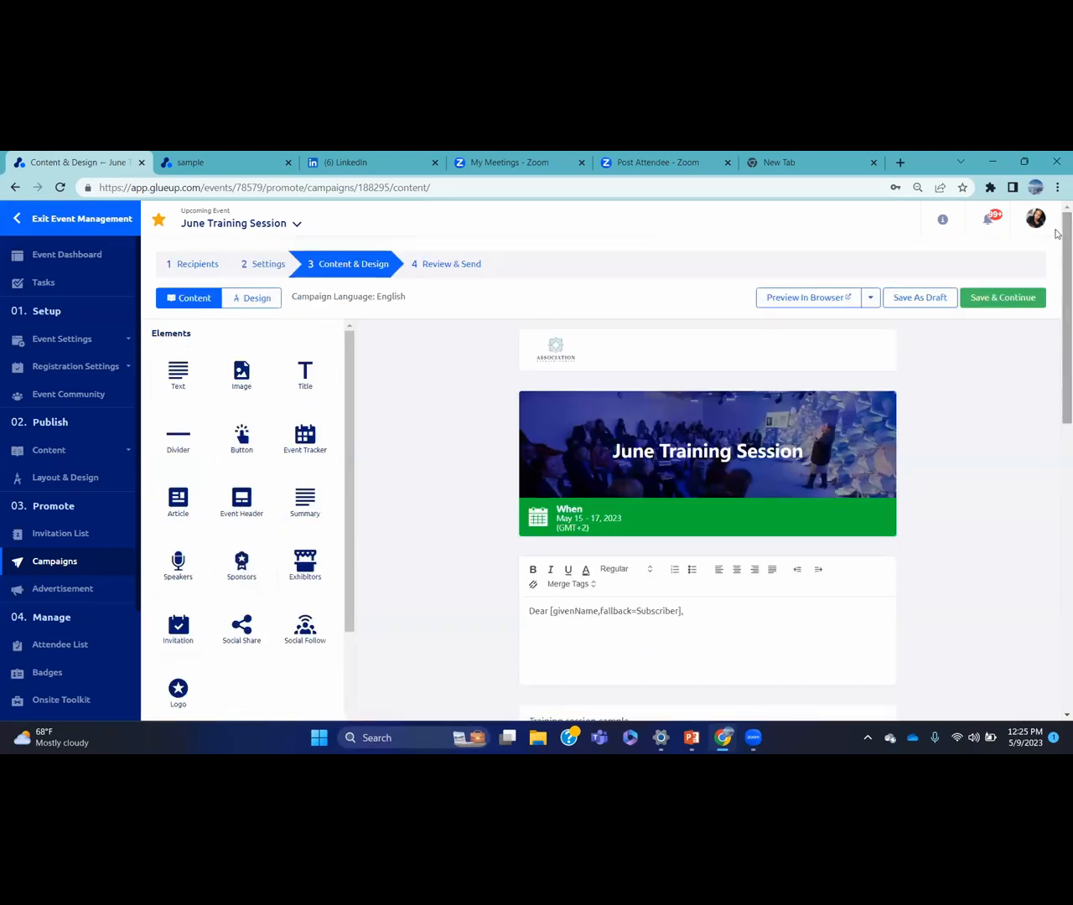
click(916, 300)
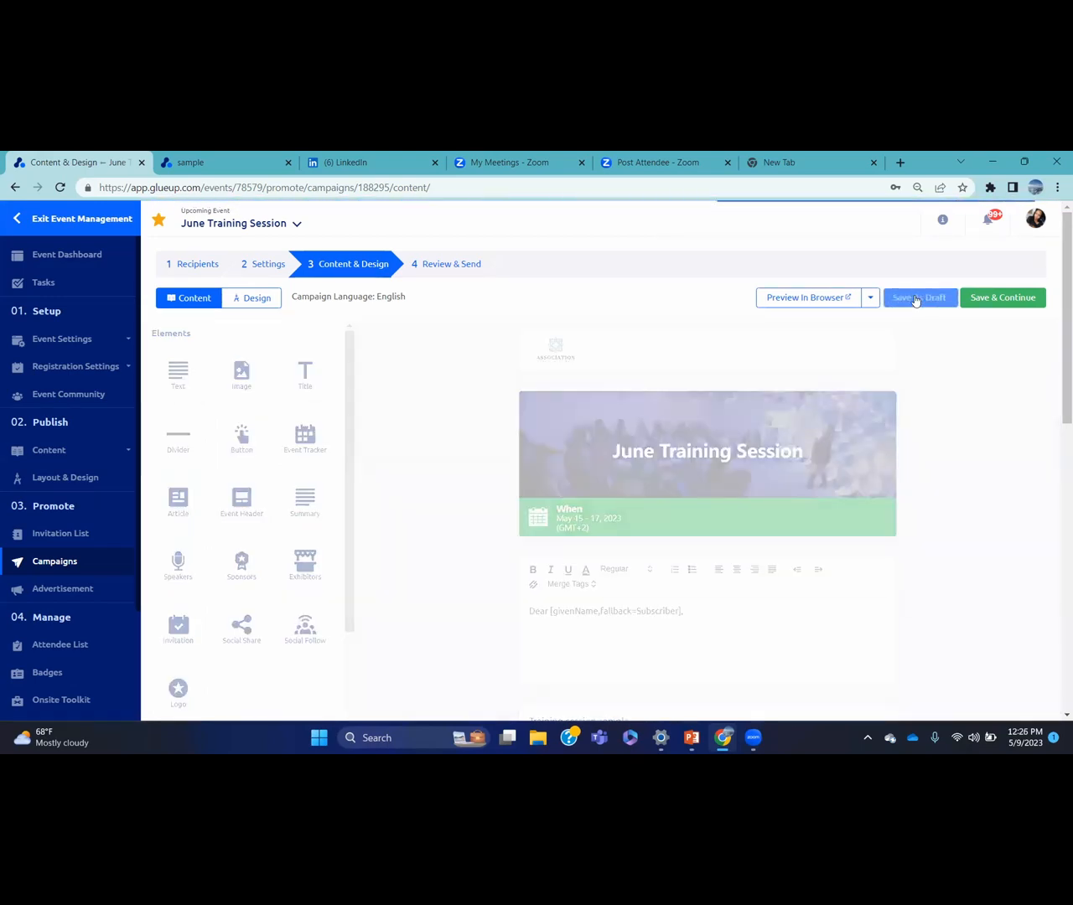
Preview the invitation in the browser, try its I Will Attend link, and return to the campaign to review its summary.
click(821, 305)
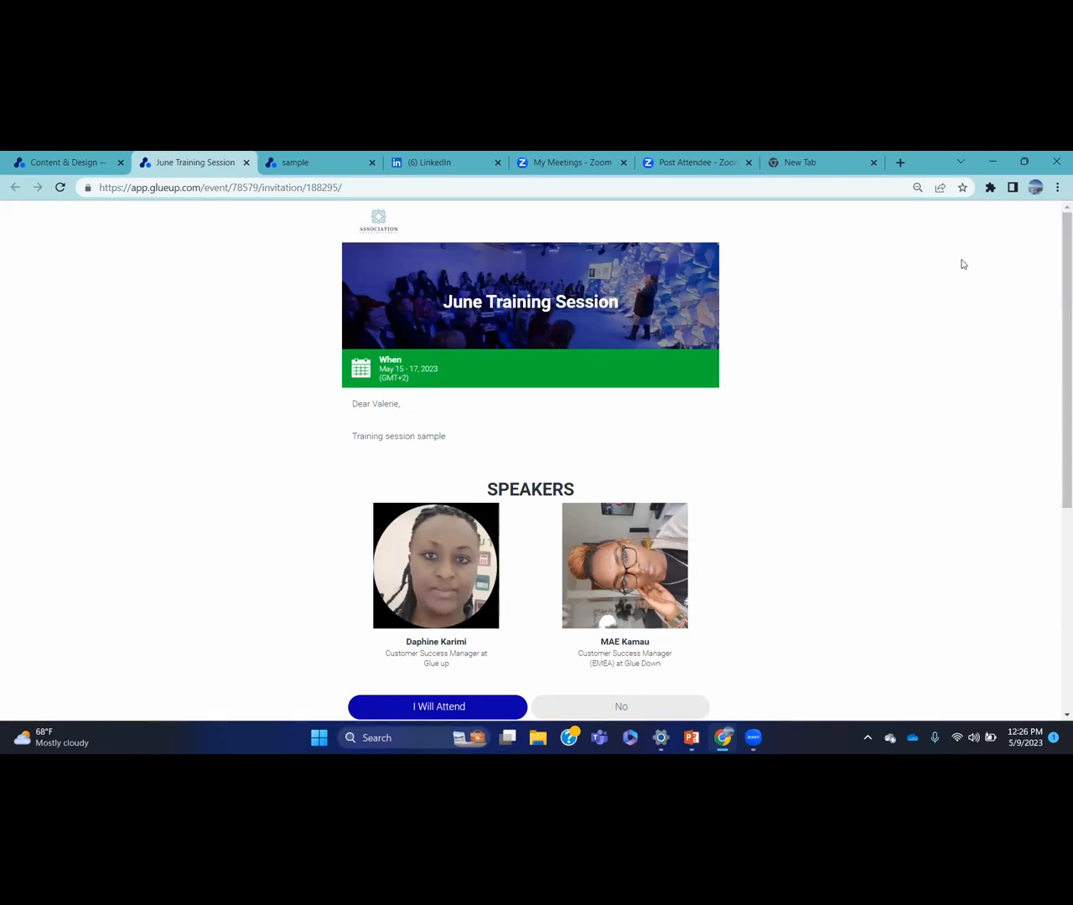
scroll(1053, 310, down, 3)
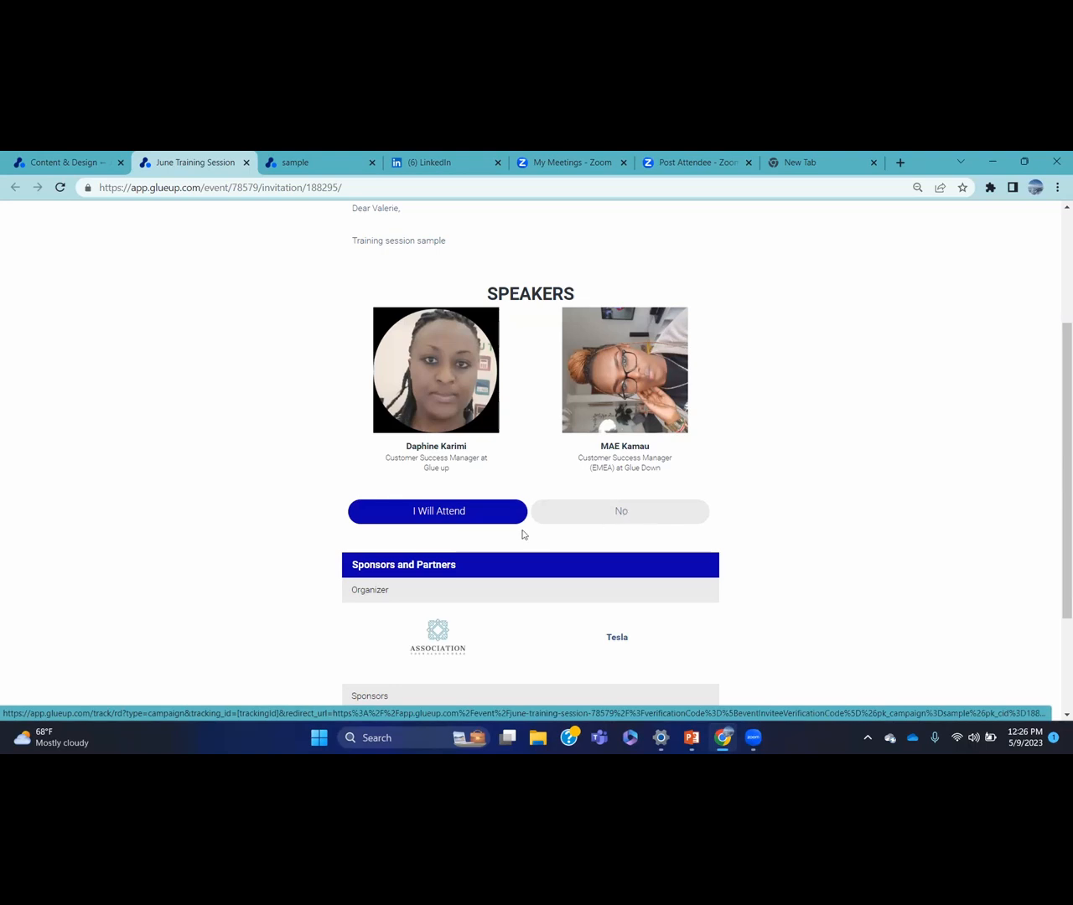
click(478, 521)
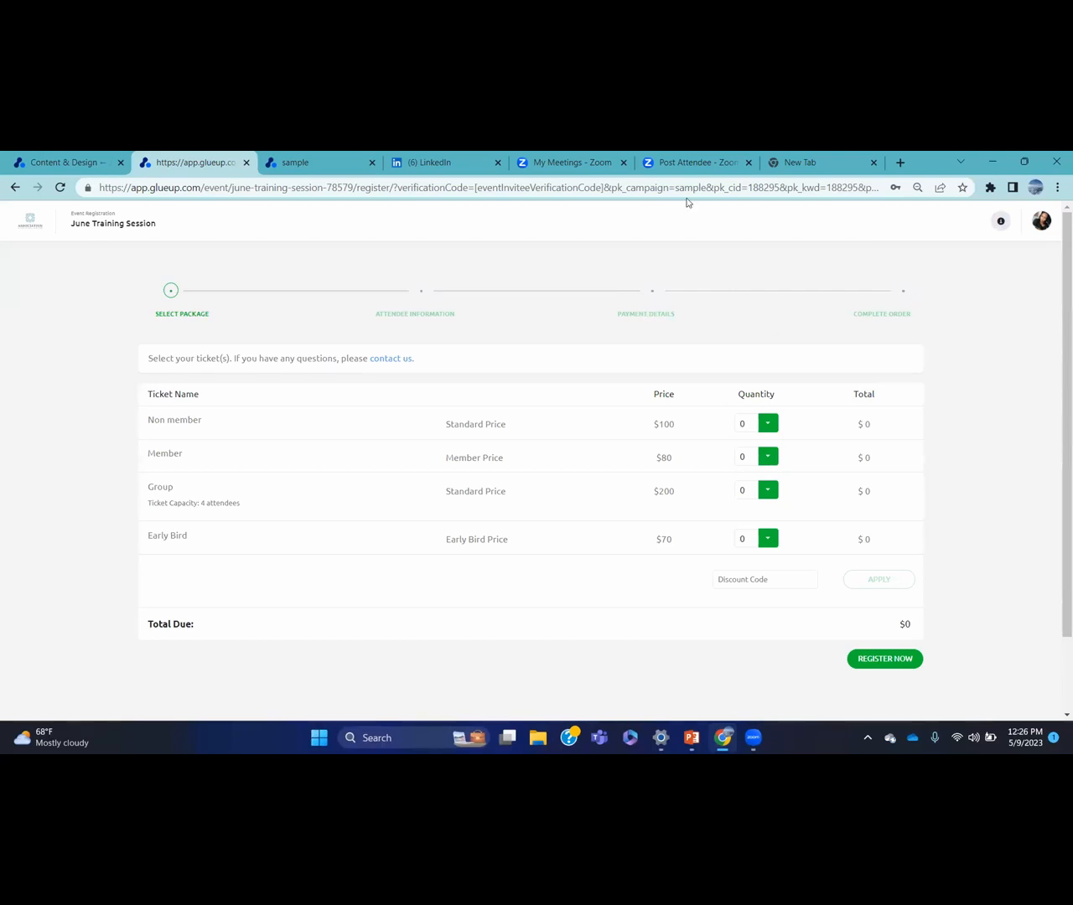
click(78, 163)
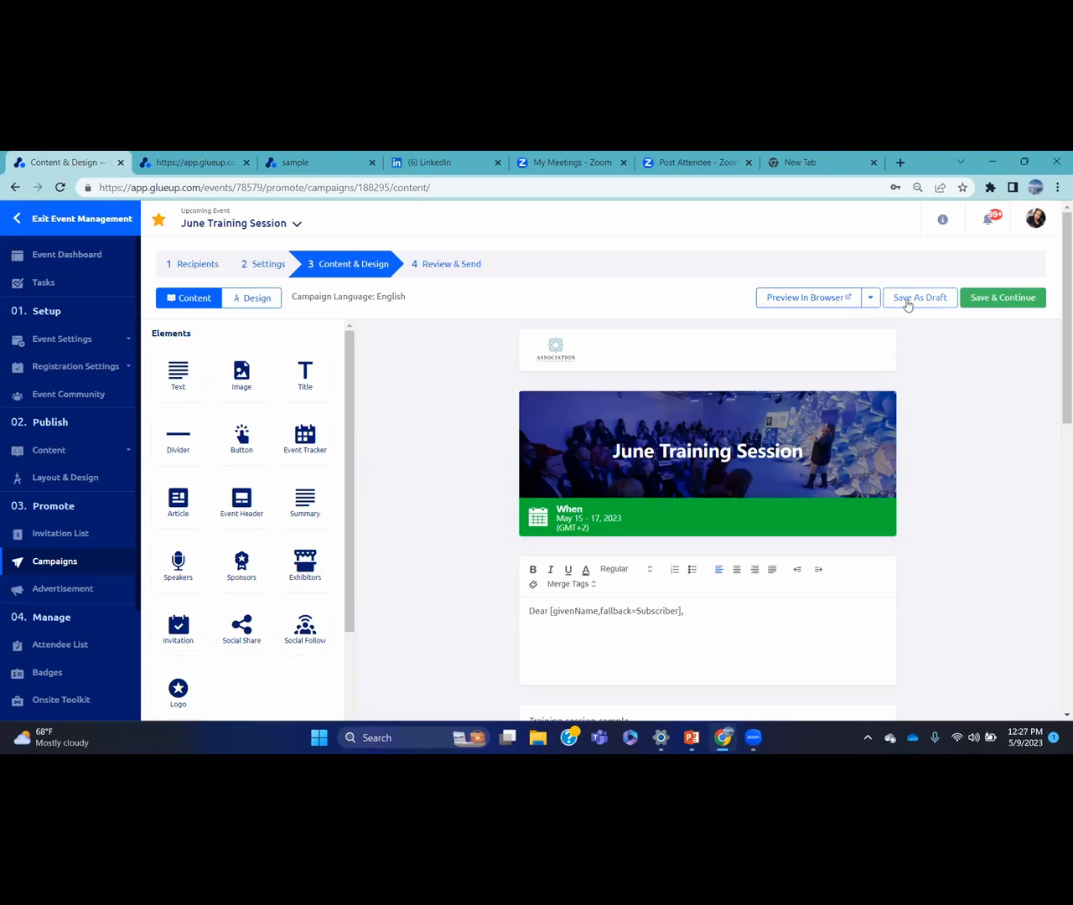
click(460, 269)
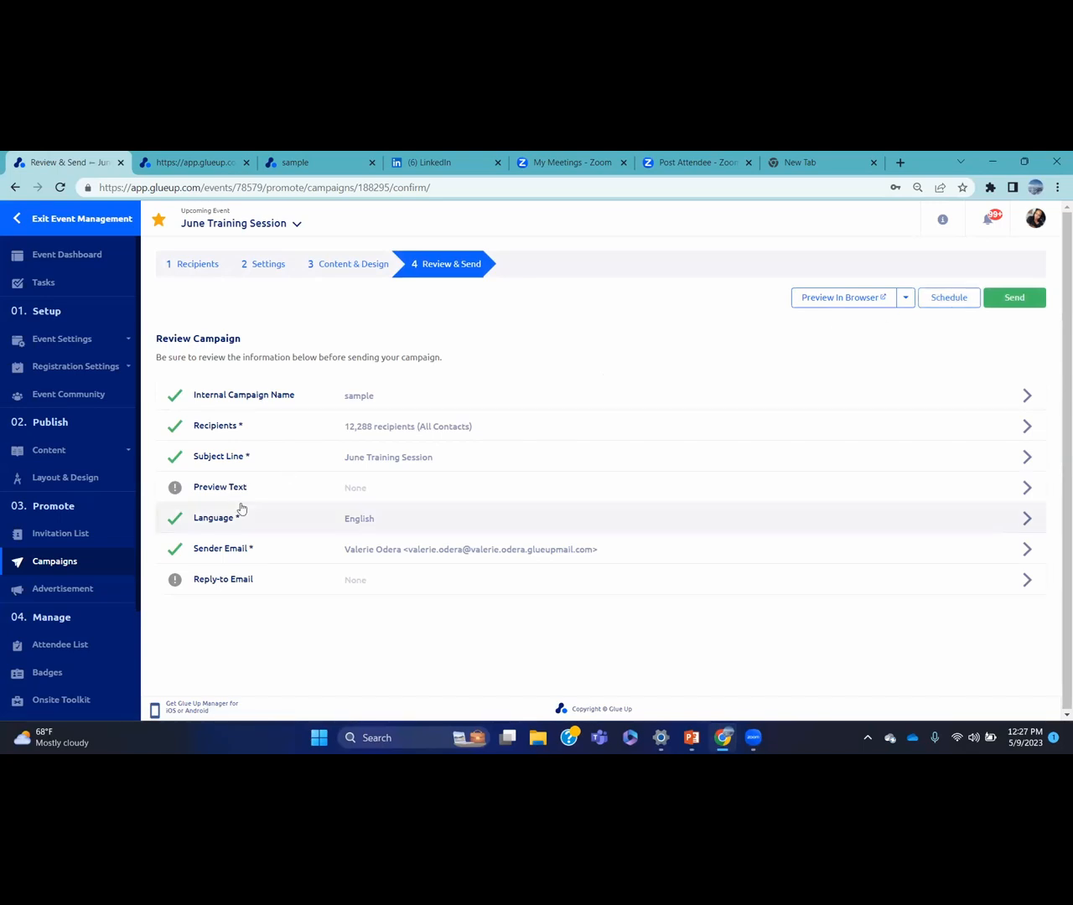
Create an event notification campaign named "sample" for the June Training Session.
click(97, 561)
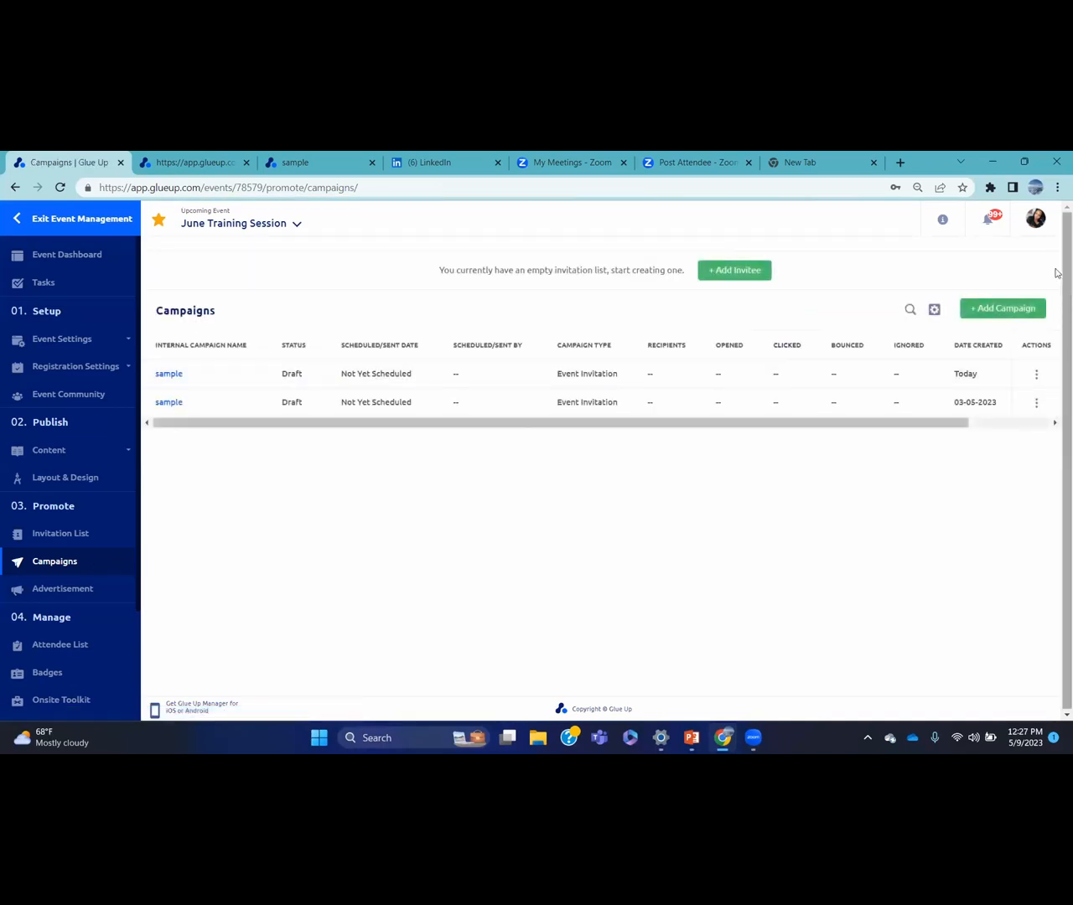
click(1010, 309)
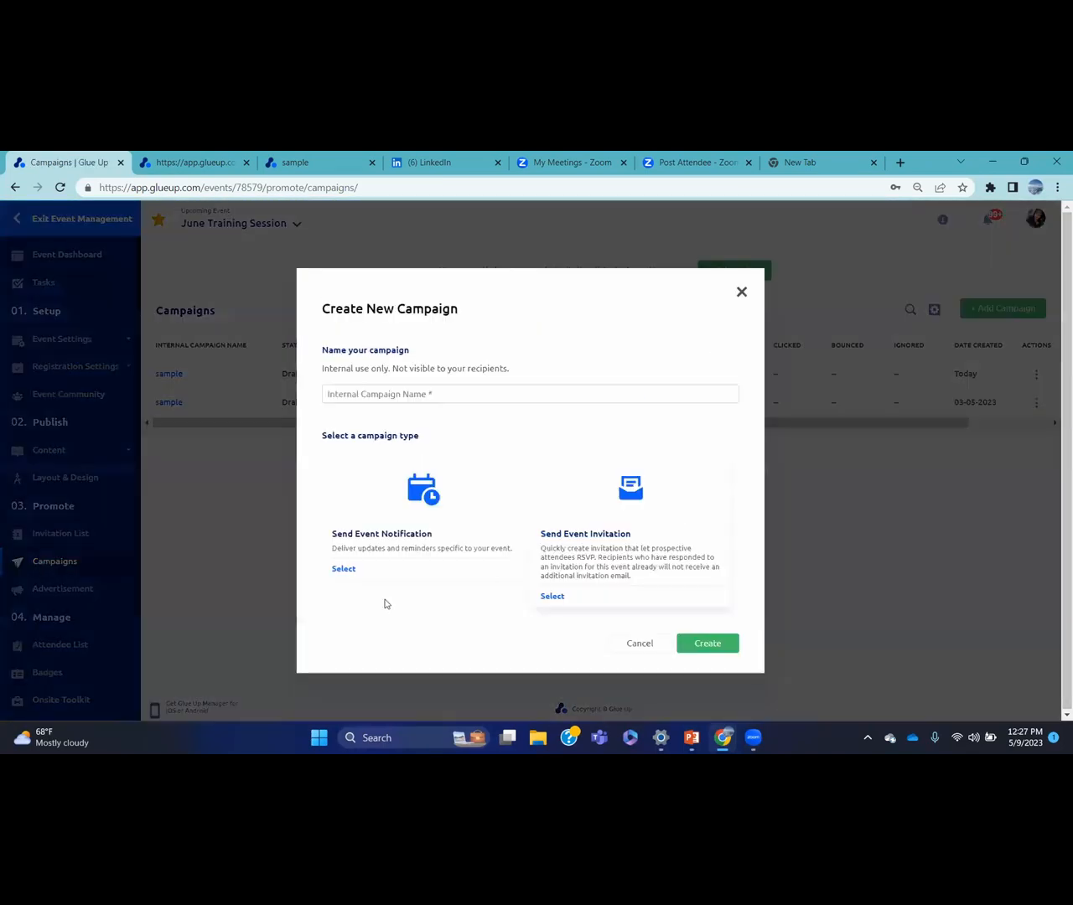
click(406, 393)
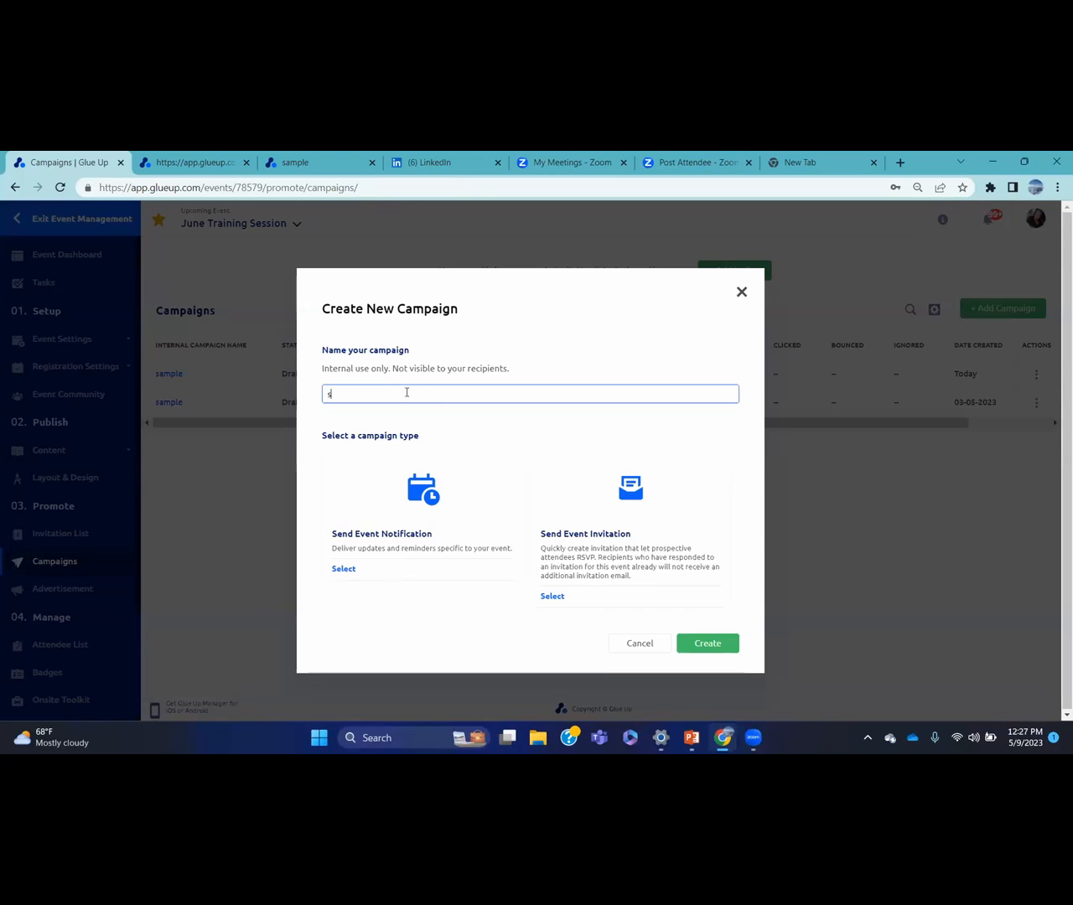
text(sample)
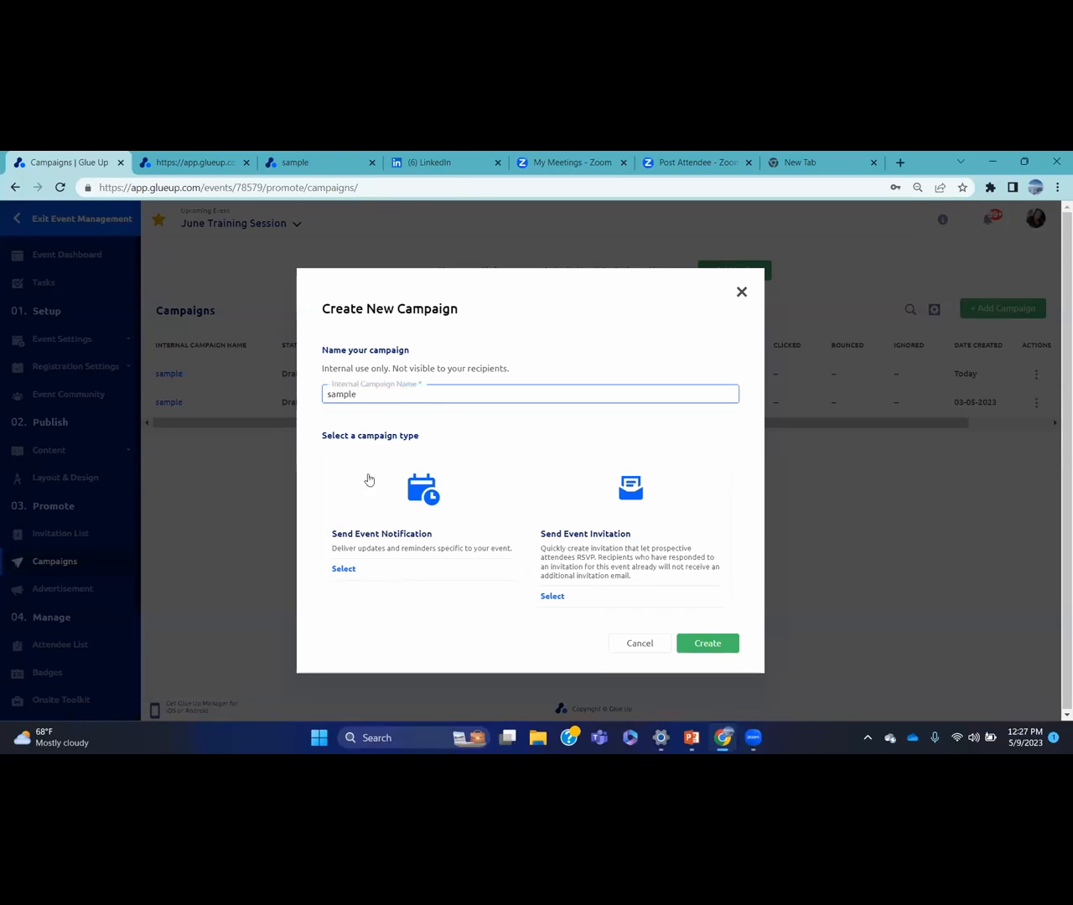
click(345, 569)
click(713, 646)
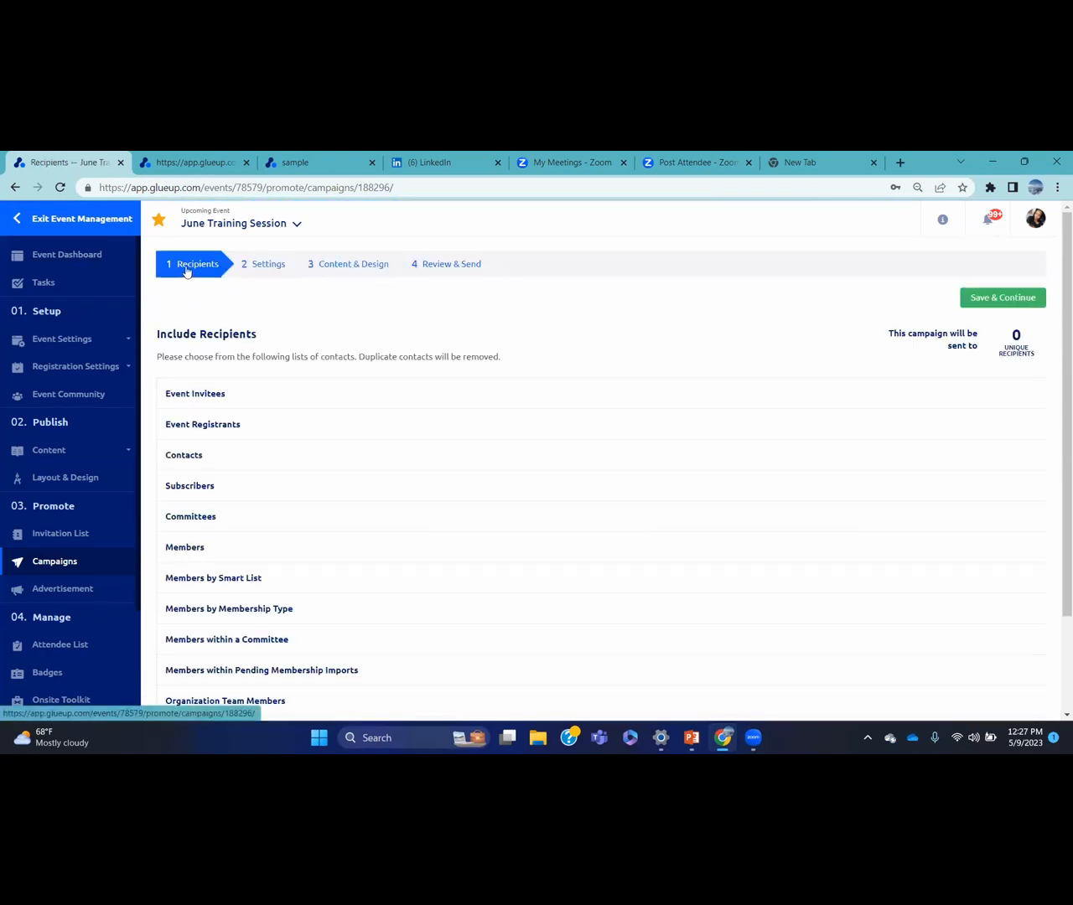
Look through the notification's content from the greeting down to the sponsors, and exit the event's management.
click(373, 266)
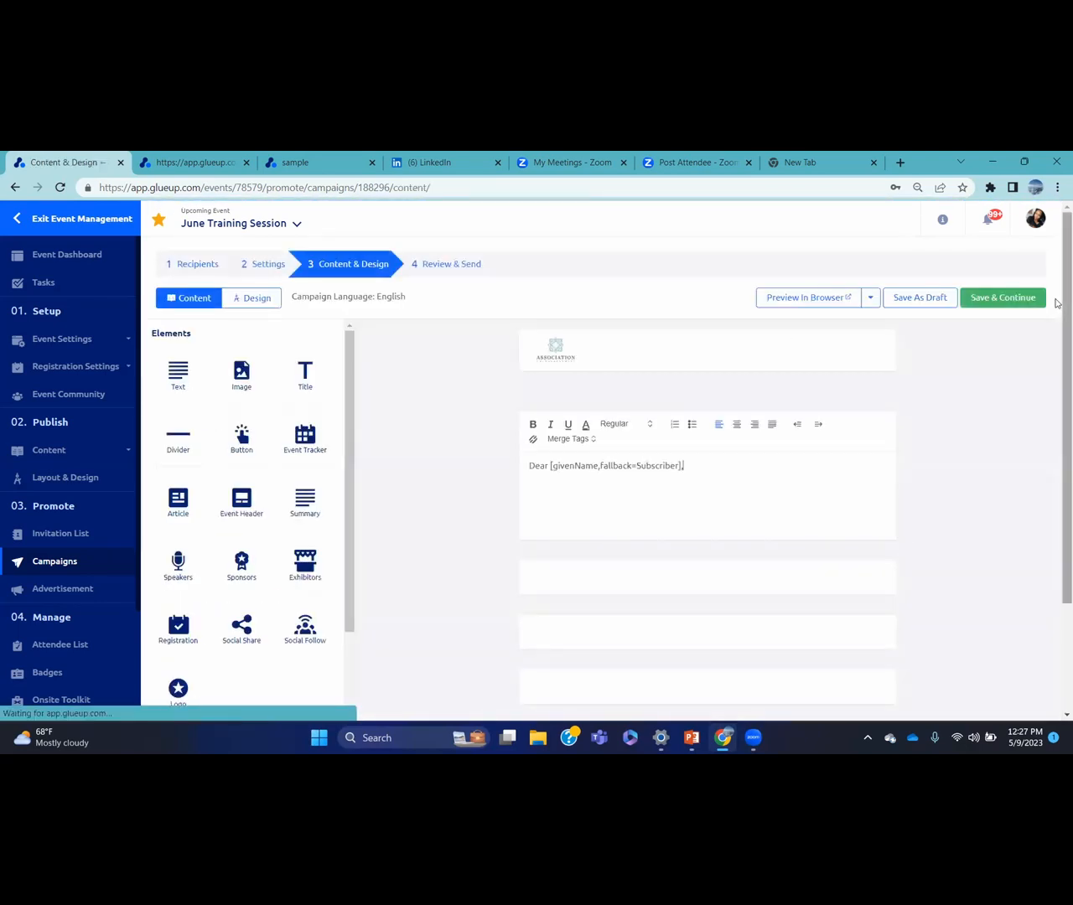
scroll(1056, 264, down, 5)
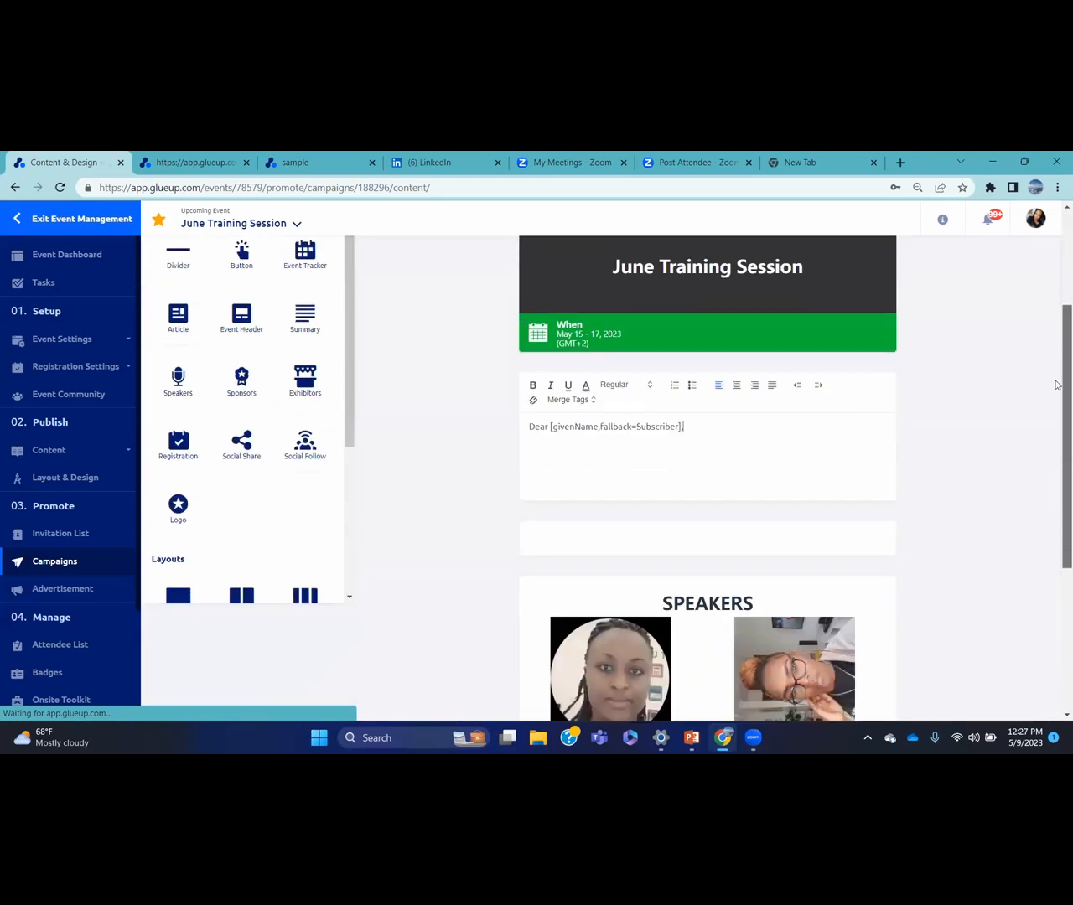
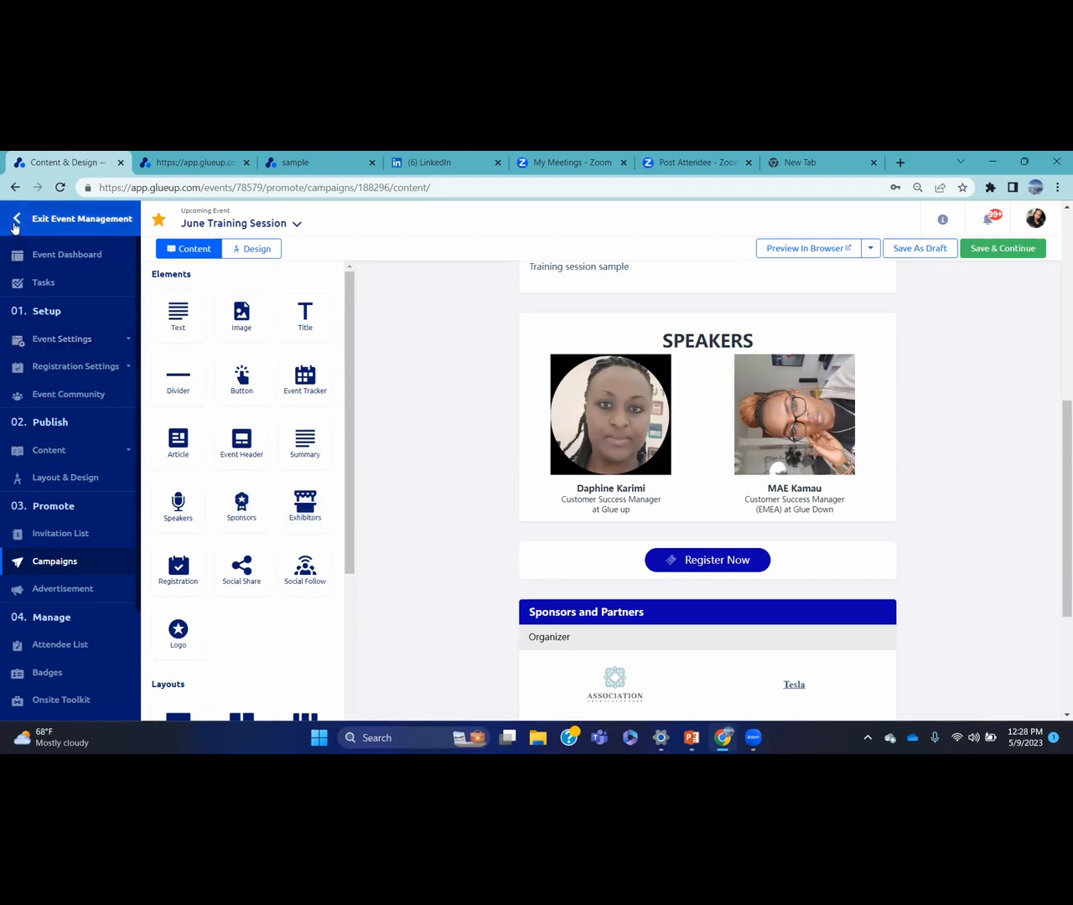
click(15, 222)
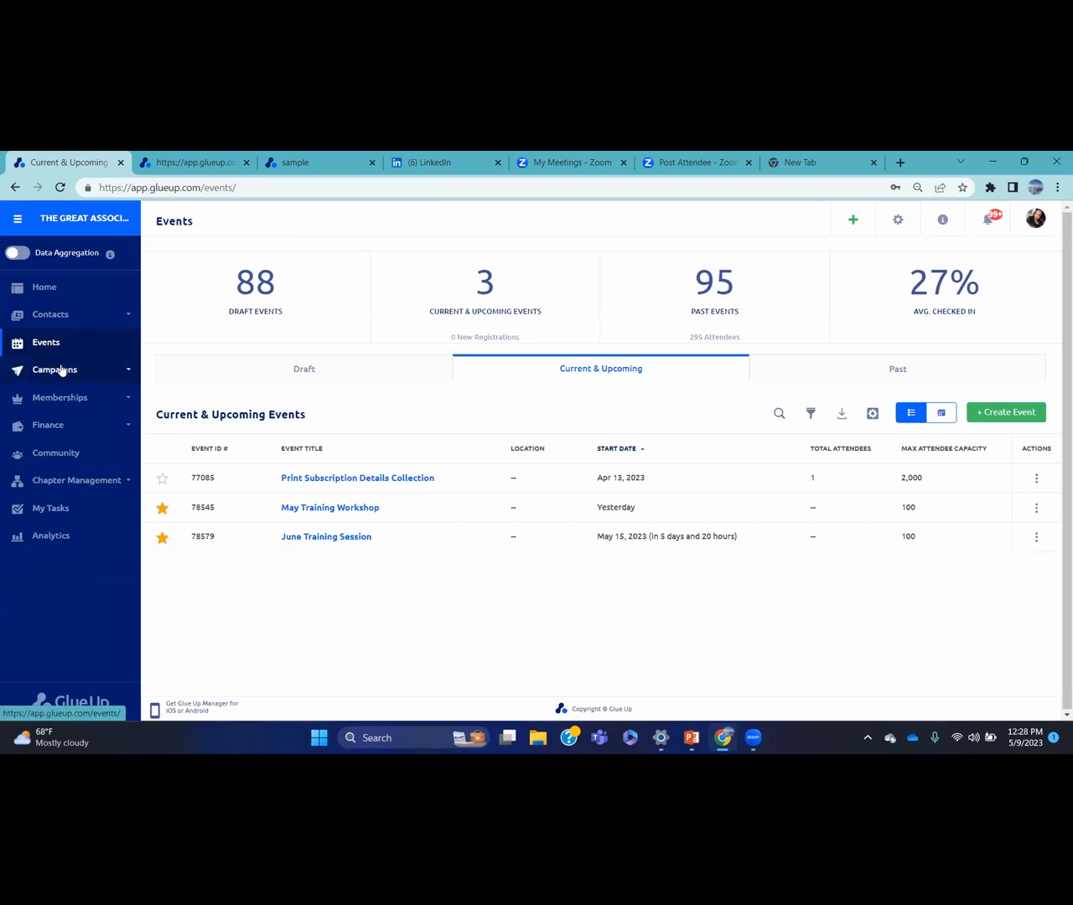
Go to the campaign surveys and view the results summary of the expired Community survey that ended on August 20, 2022.
click(64, 371)
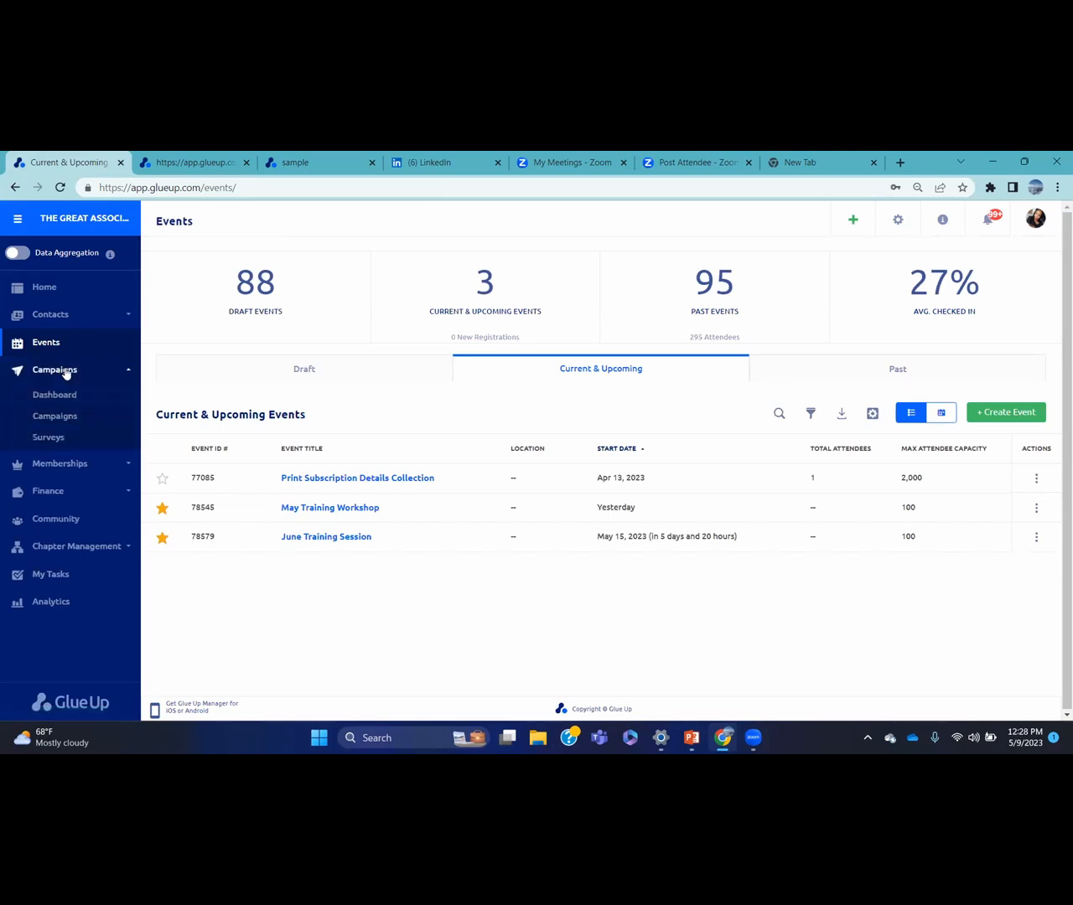
click(73, 419)
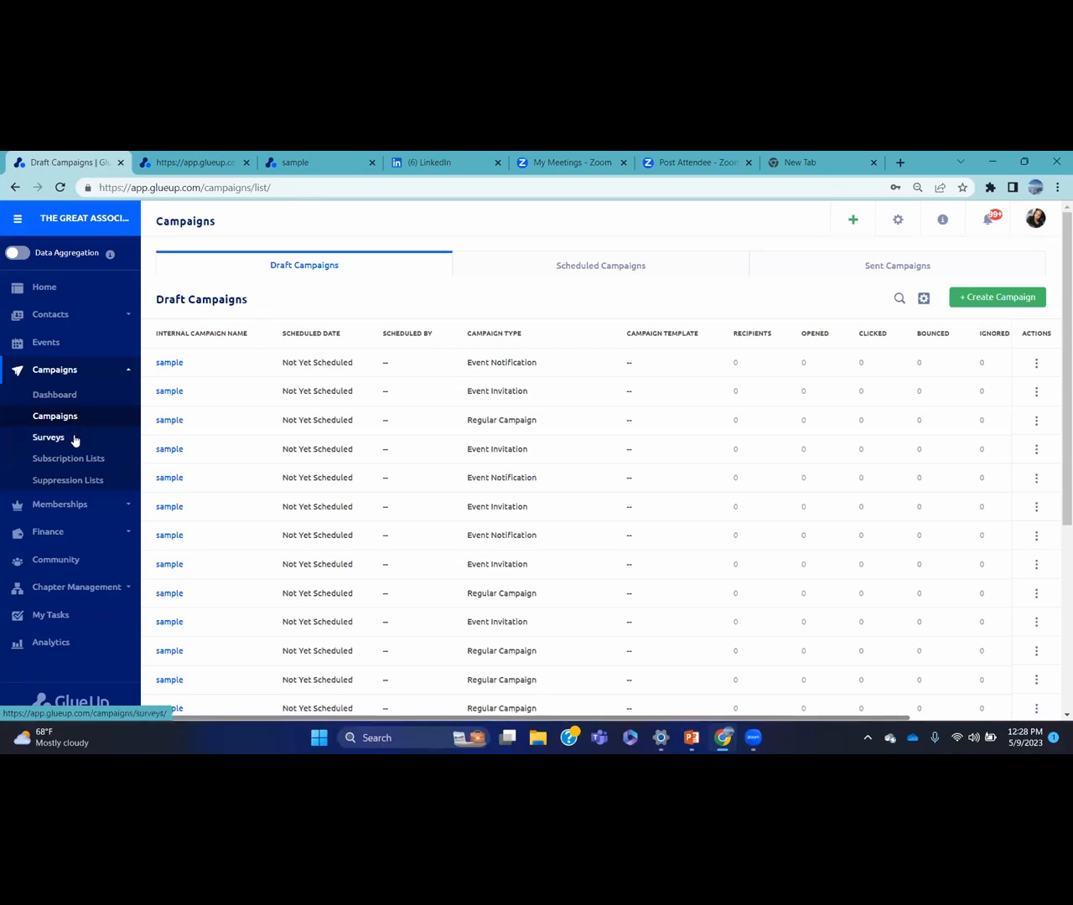
click(73, 438)
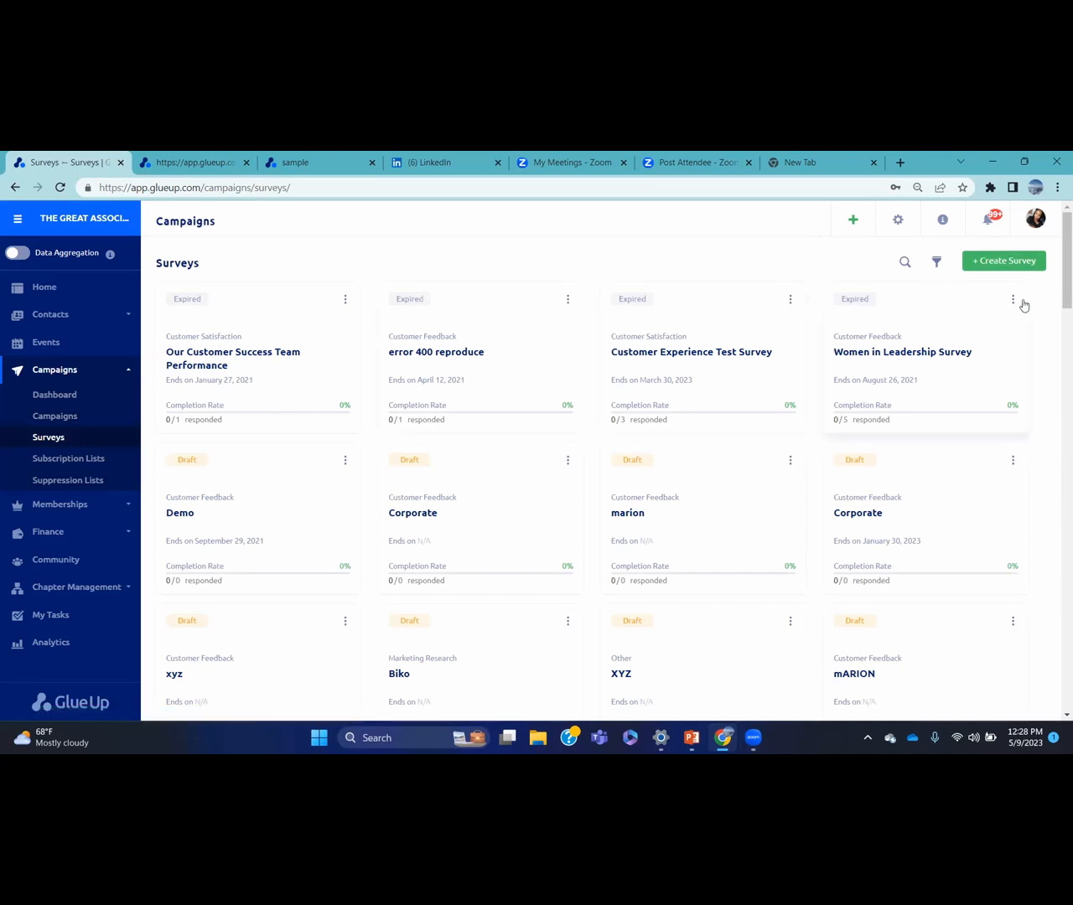
drag(1055, 236, 1055, 362)
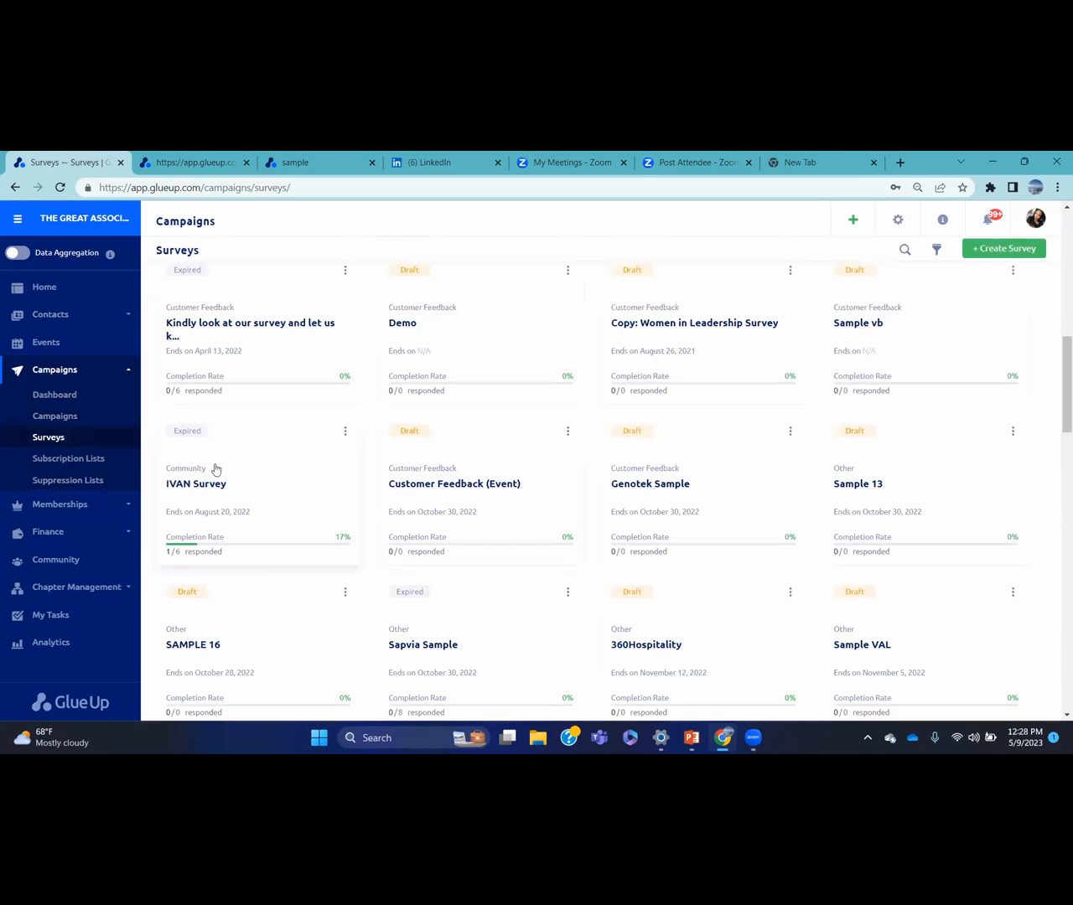
click(344, 432)
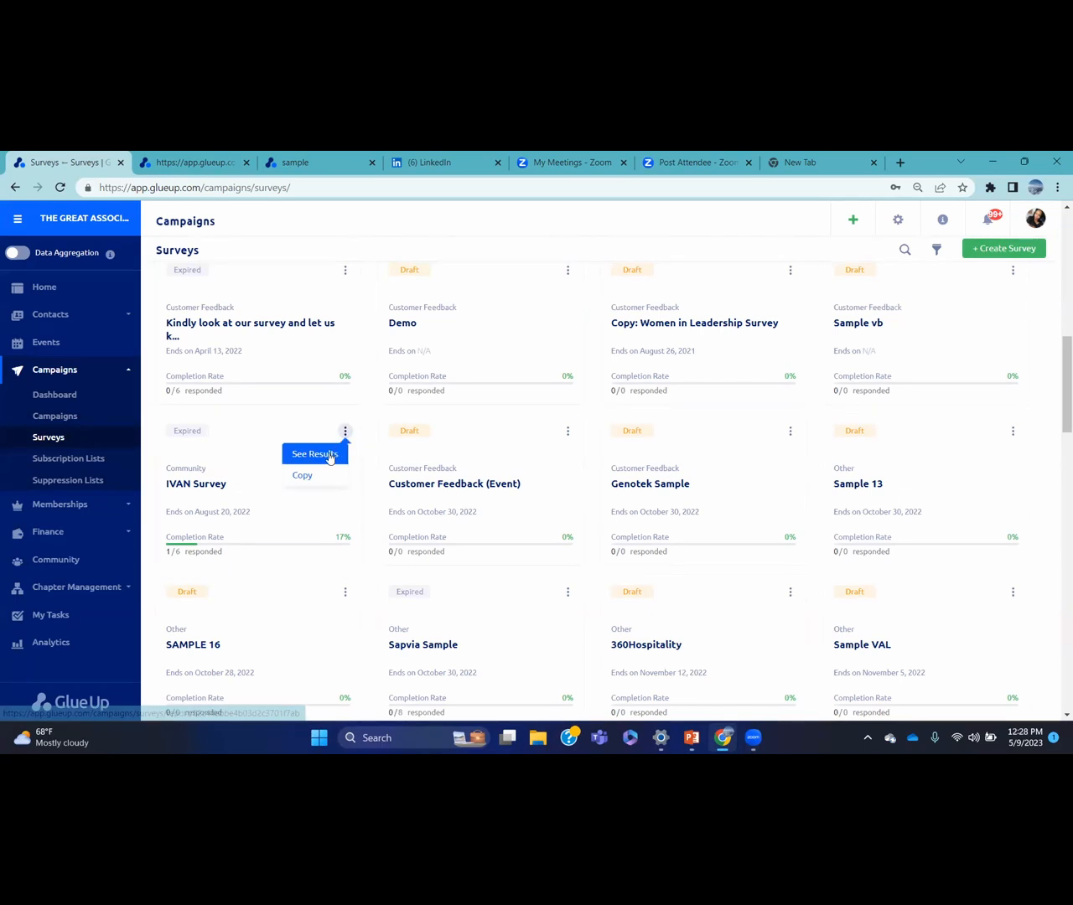
click(329, 457)
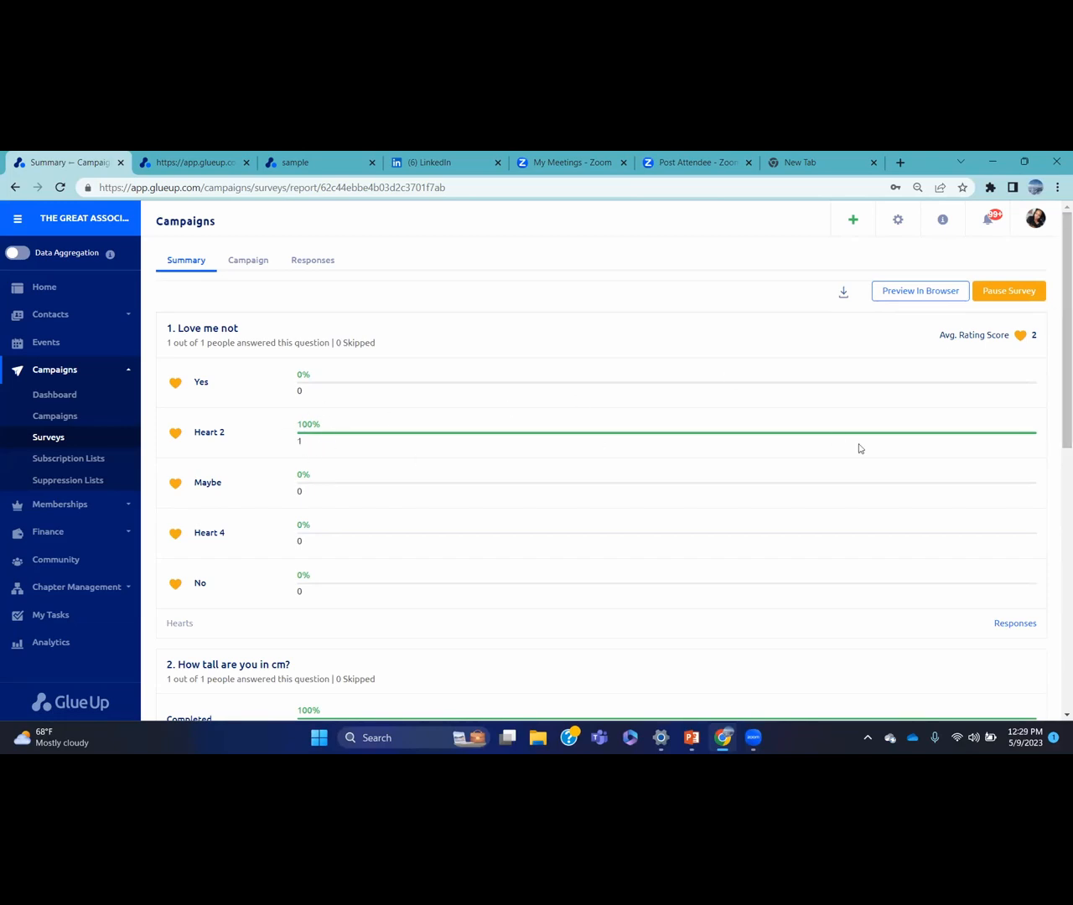
drag(1057, 351, 1057, 297)
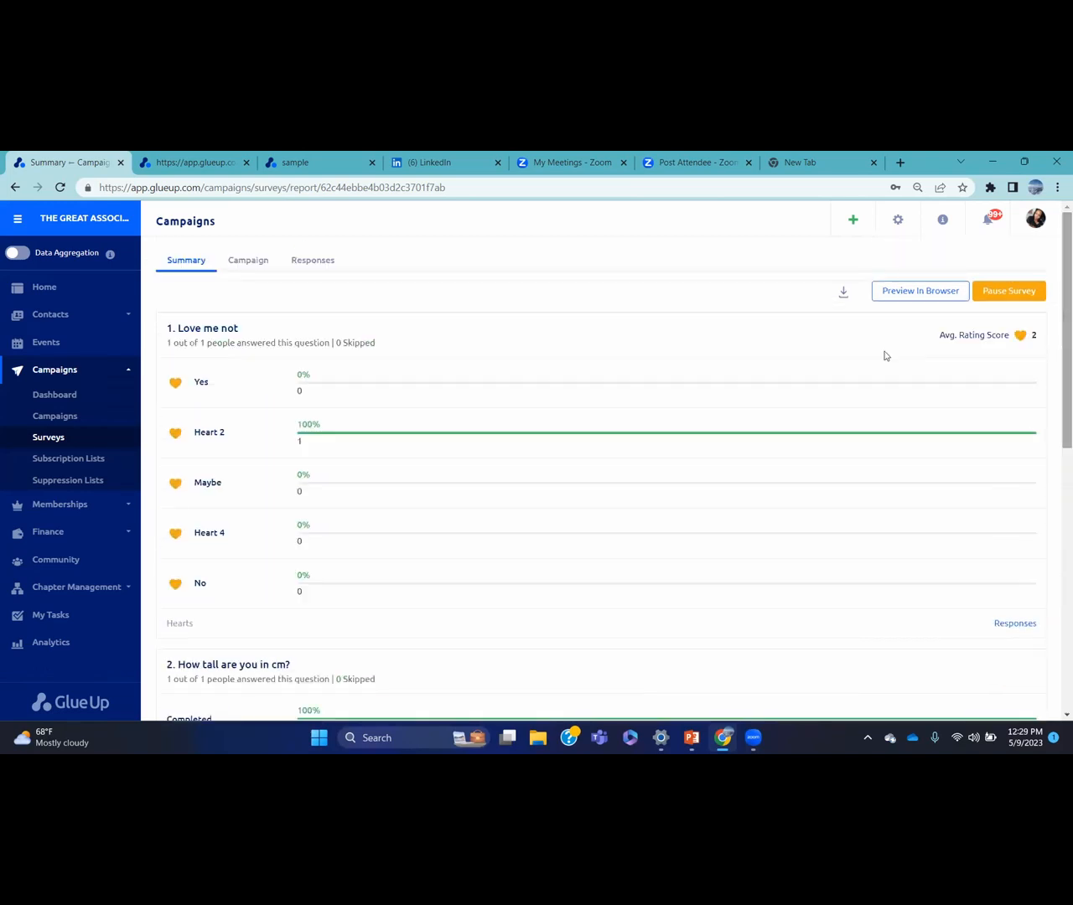
Examine the survey's distribution settings and recipients, its responses, and the detailed answers of the respondent.
click(248, 264)
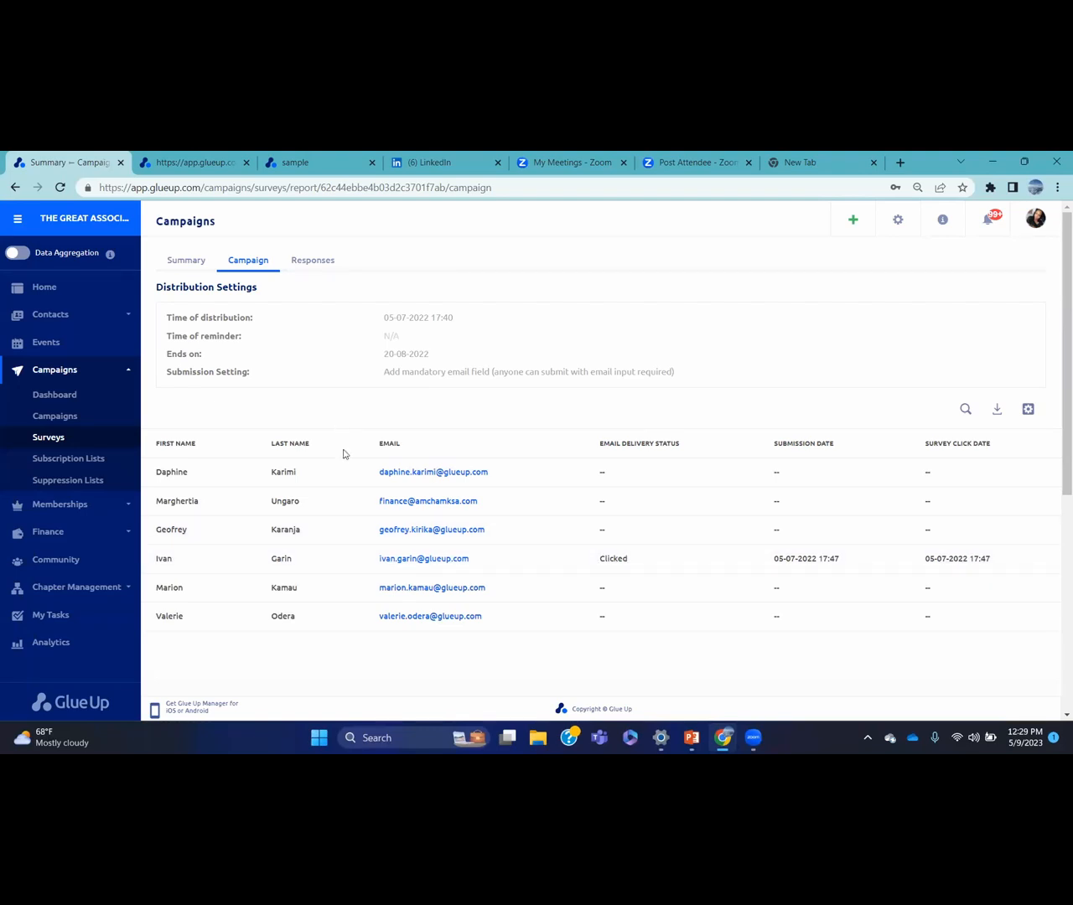
click(314, 261)
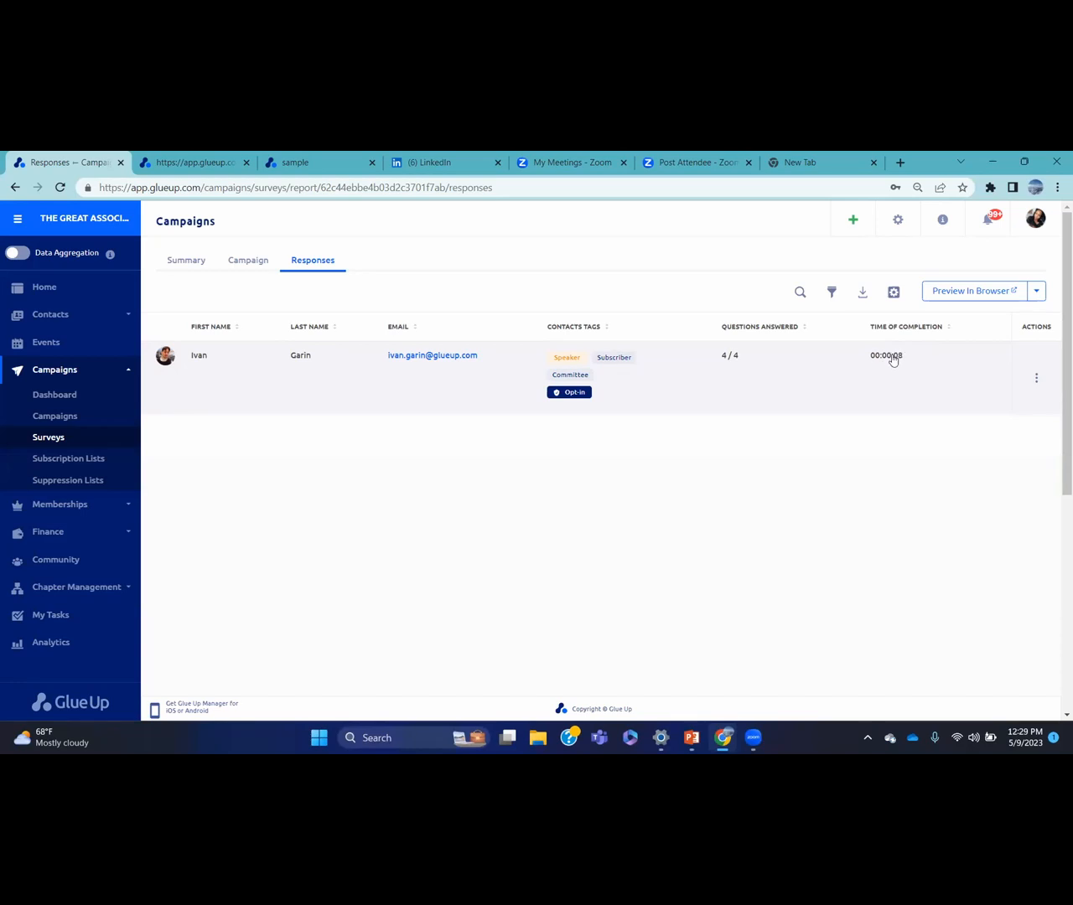
click(1037, 378)
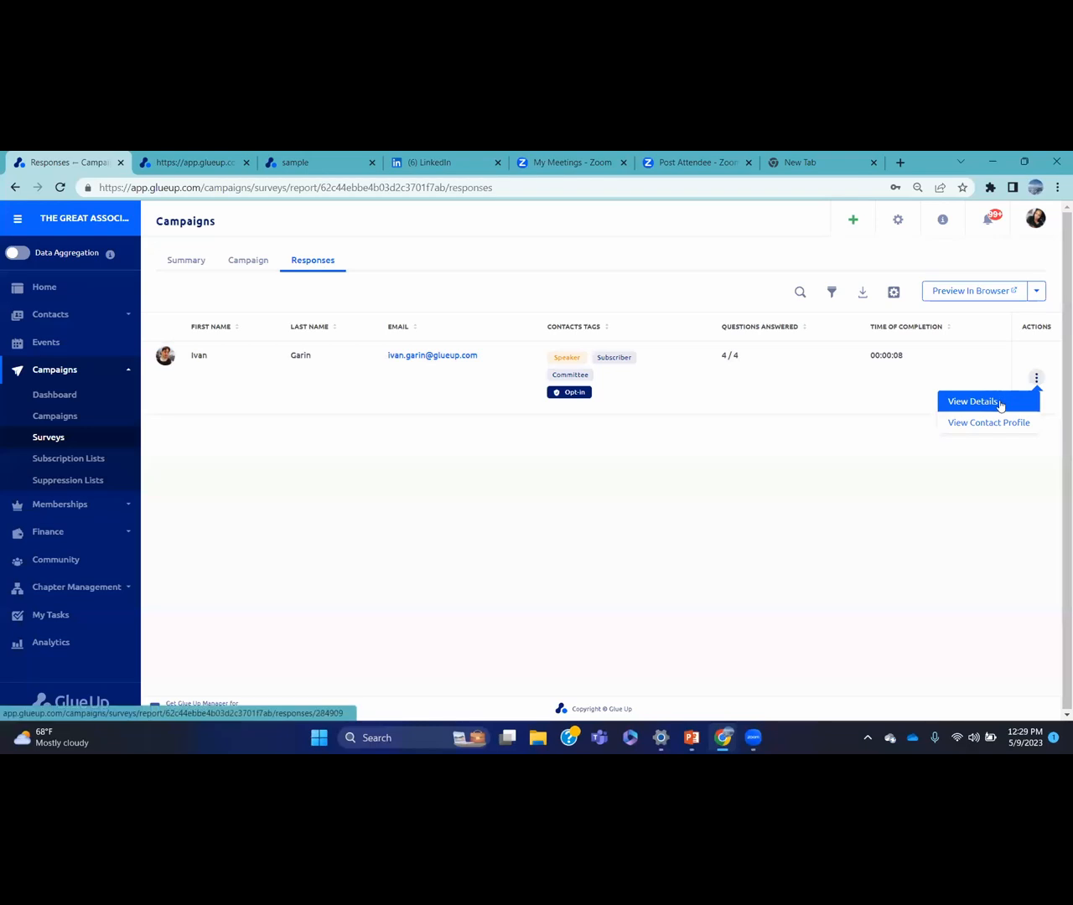
click(1000, 403)
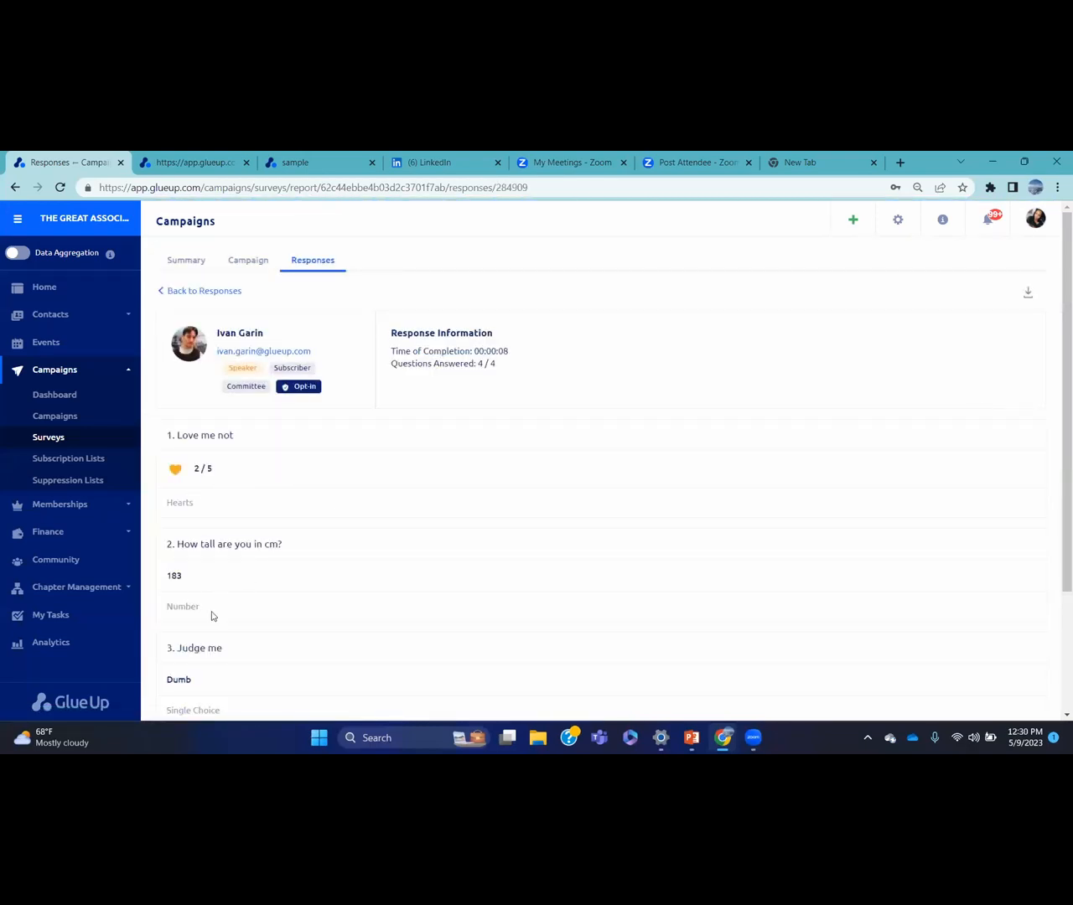
mouse_move(1057, 381)
mouse_down()
mouse_move(1055, 568)
mouse_move(1057, 358)
mouse_up()
Create a survey named "Customer Satisfaction" in the Customer Satisfaction category.
click(107, 445)
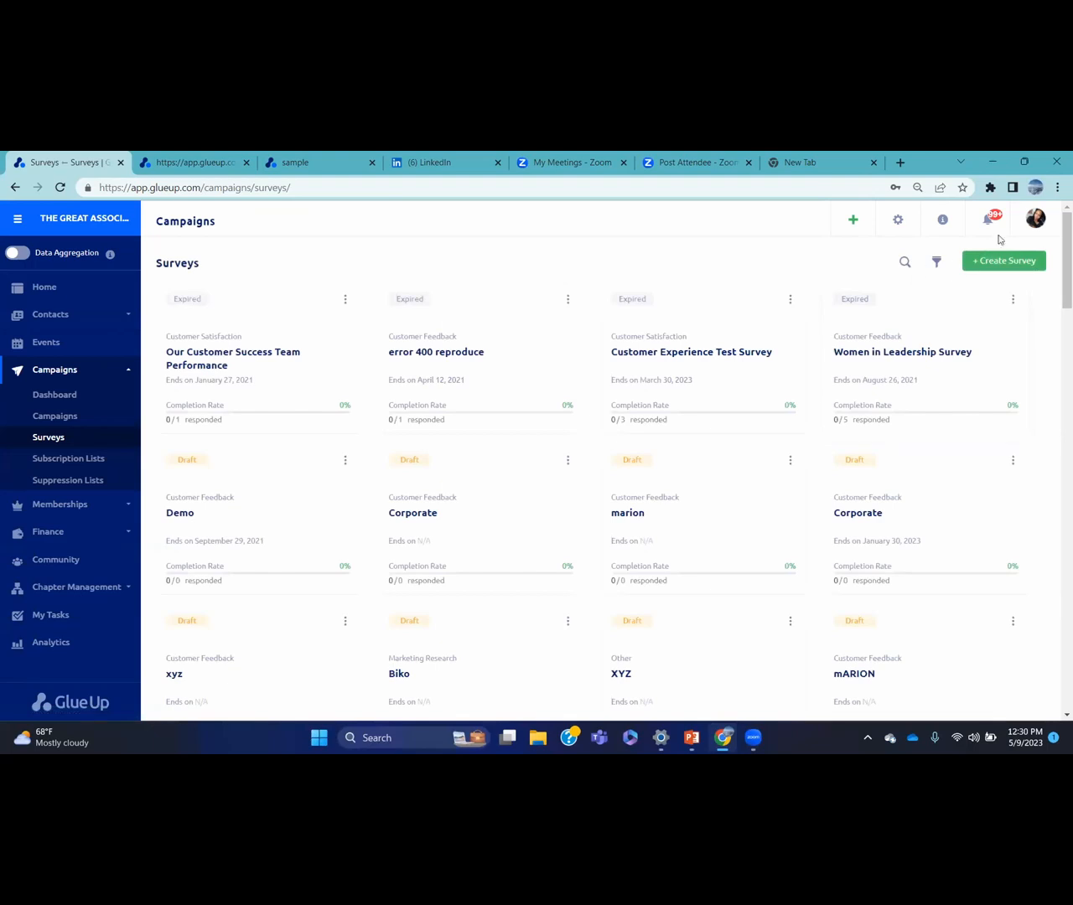
click(1018, 260)
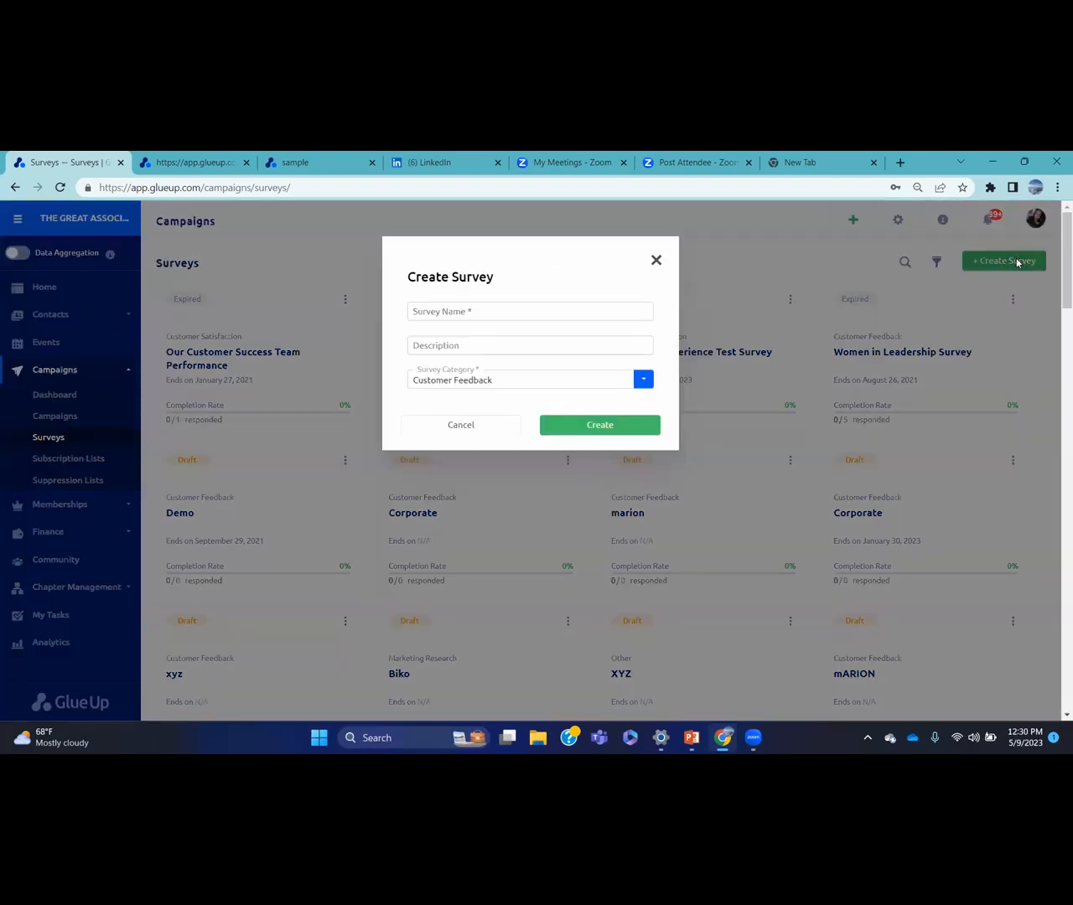
click(497, 439)
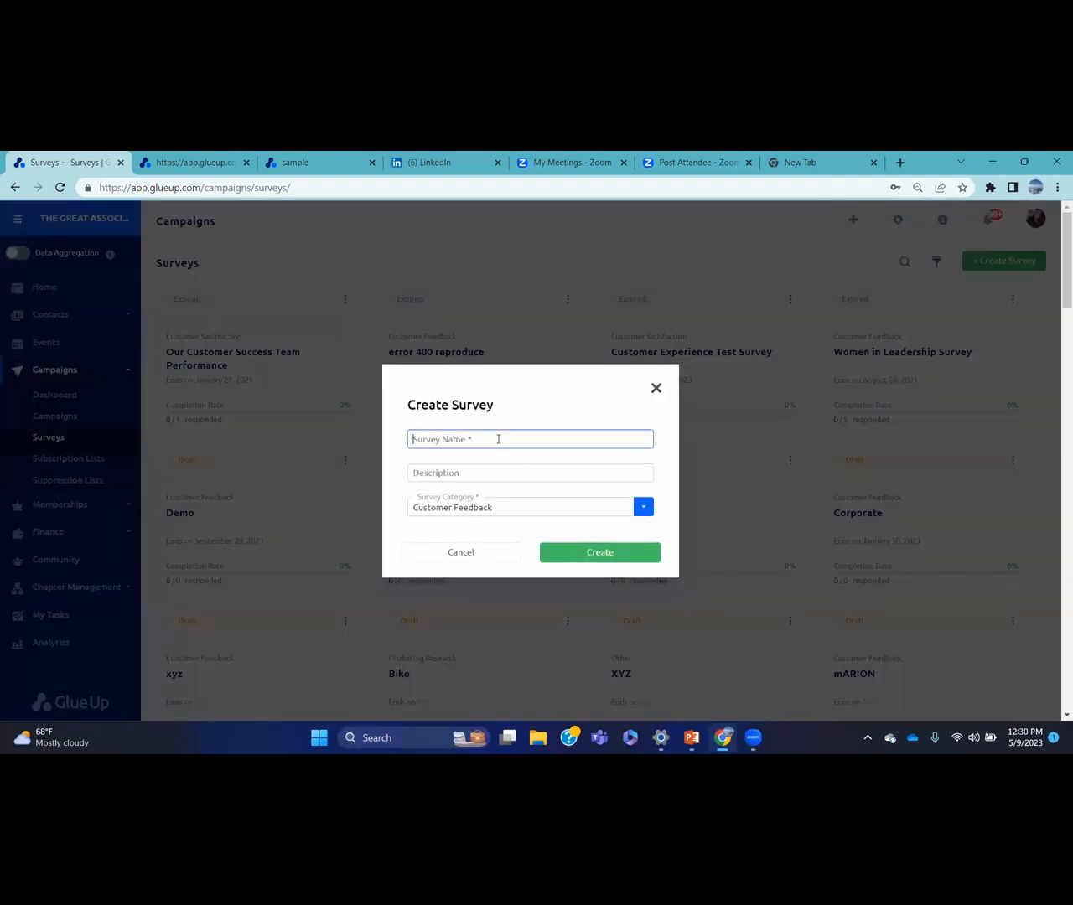
text(Customer Satisfaction)
click(531, 503)
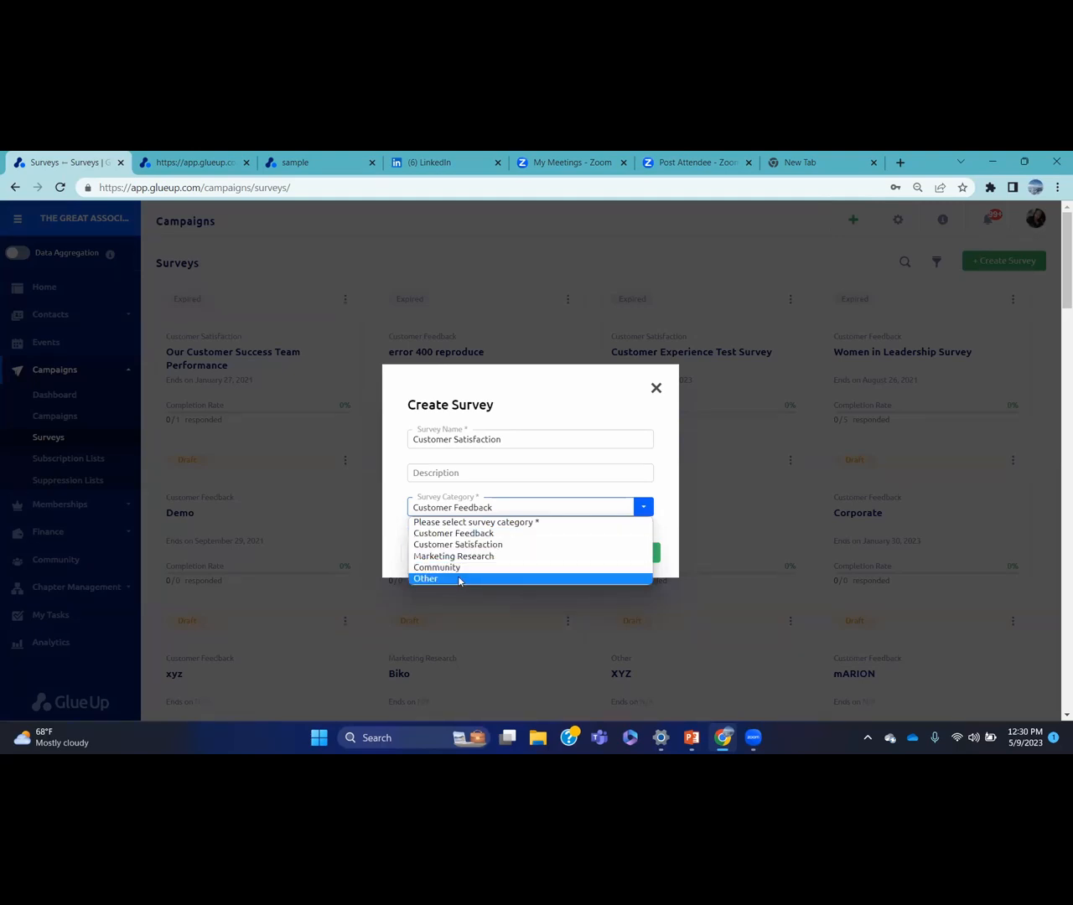
click(495, 545)
click(624, 555)
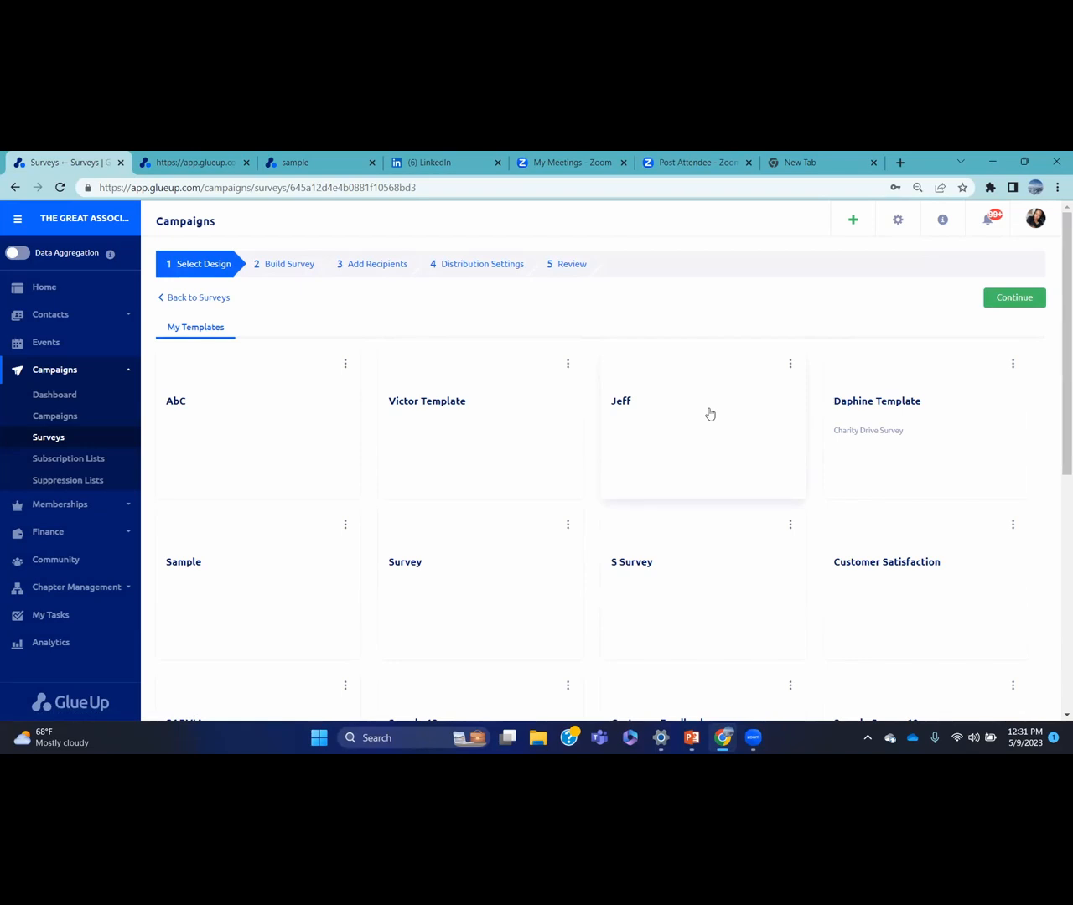
Base the survey on the Customer Satisfaction template and rearrange its questions, moving the first speaker rating below the session feedback comment box.
click(894, 591)
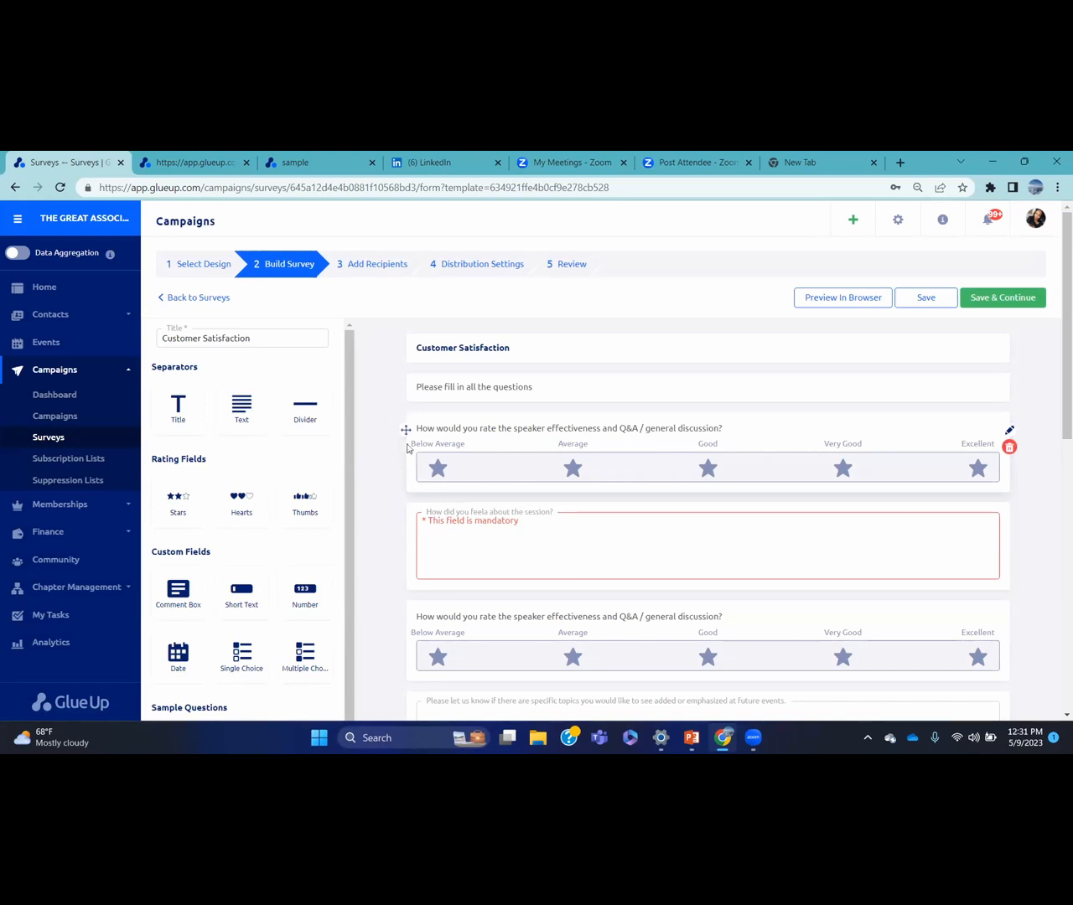
drag(411, 500, 400, 532)
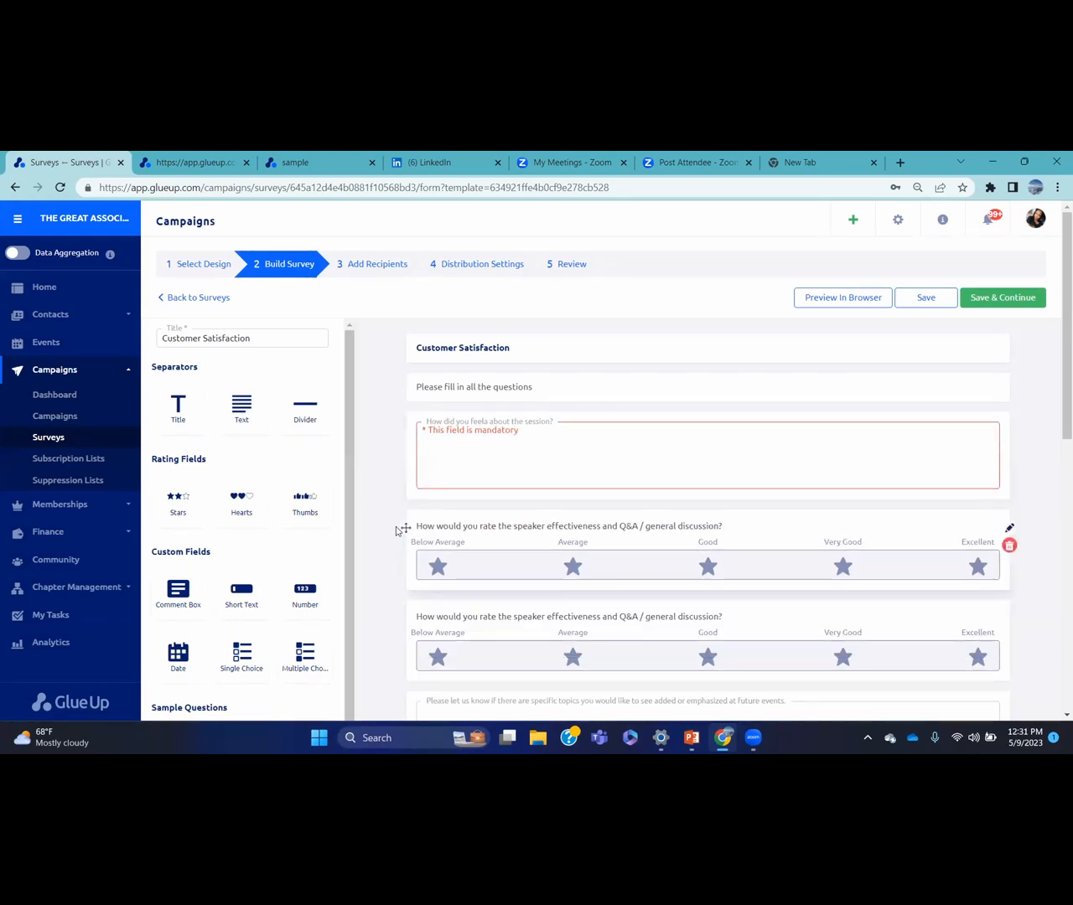
drag(404, 618, 405, 521)
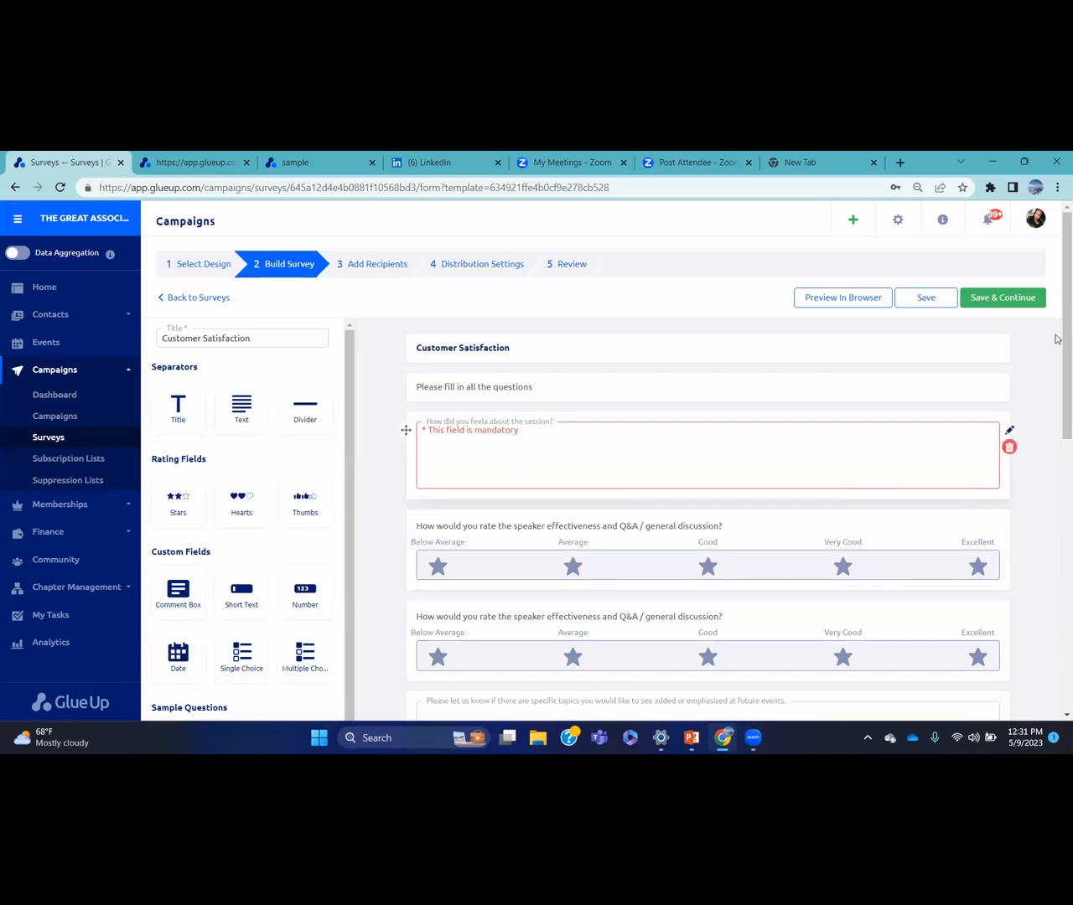
Look through the survey's remaining questions, save the survey, and continue to its recipients.
drag(1059, 324, 1053, 419)
mouse_move(1008, 411)
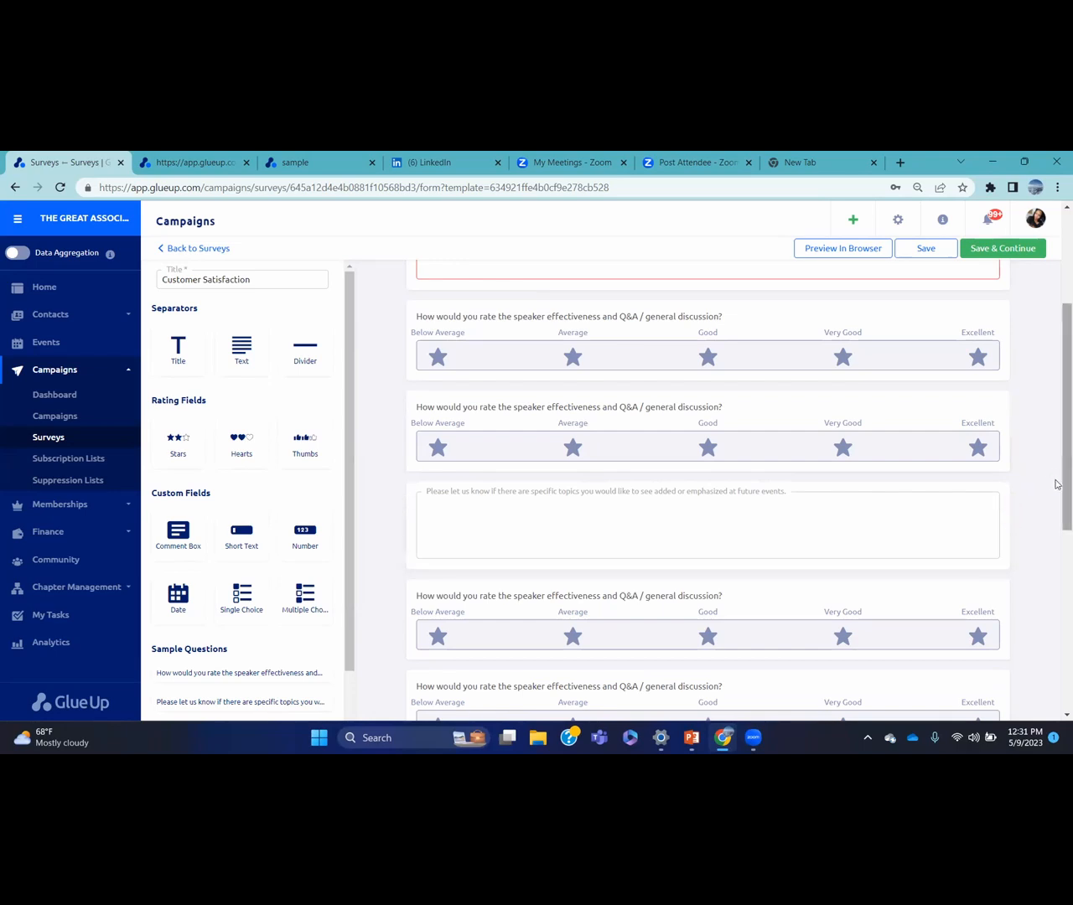
drag(1056, 483, 1056, 357)
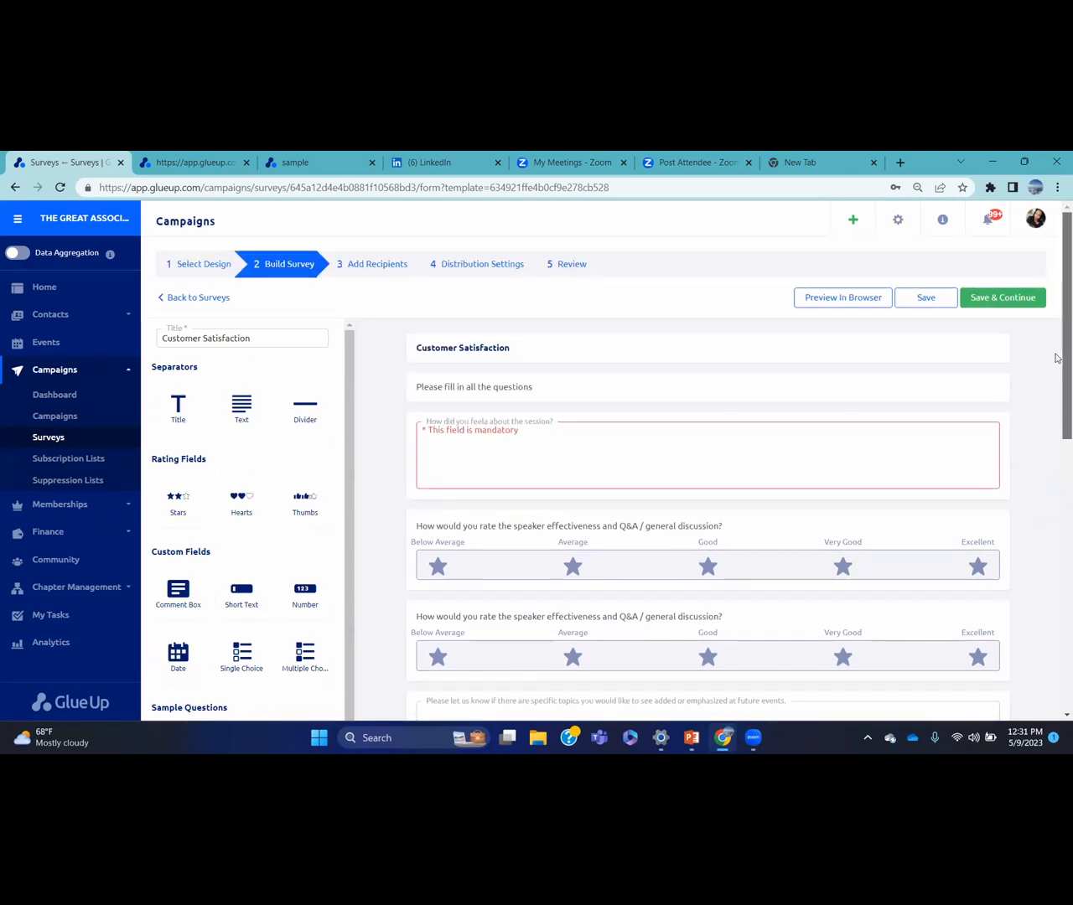
click(936, 301)
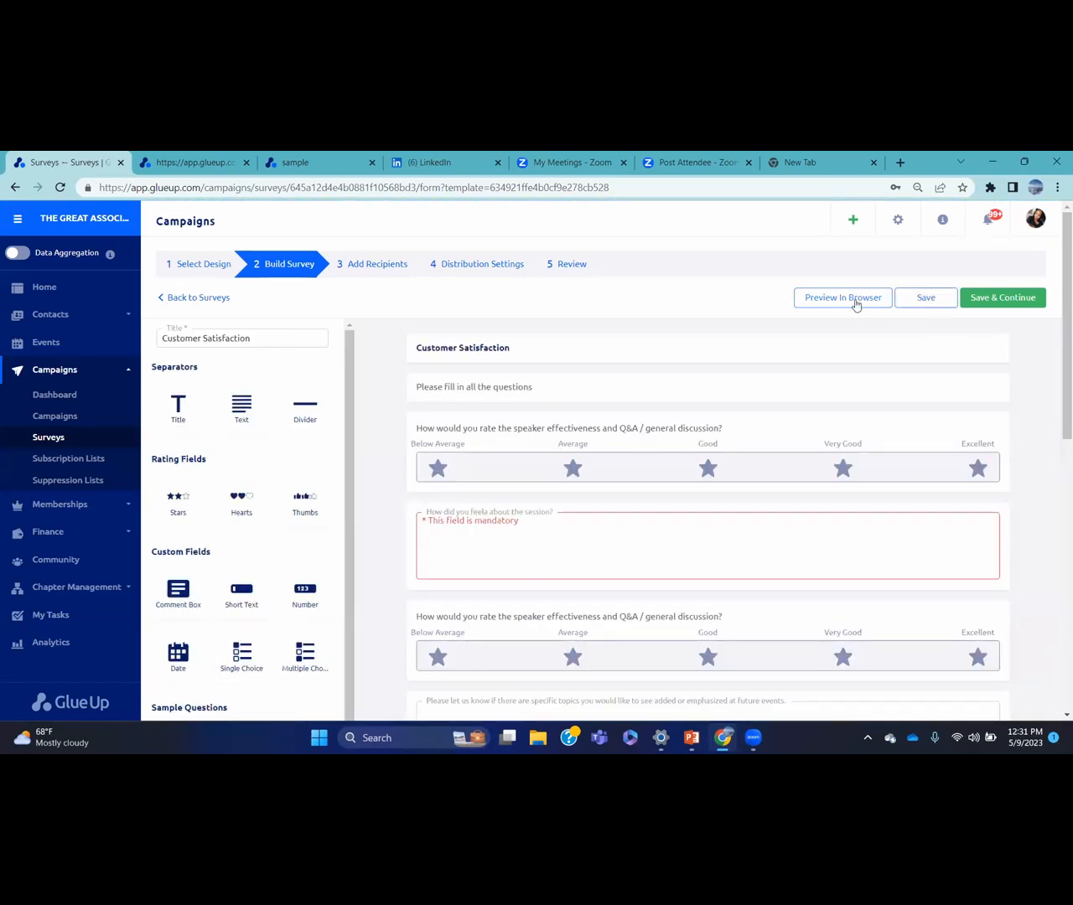
click(991, 301)
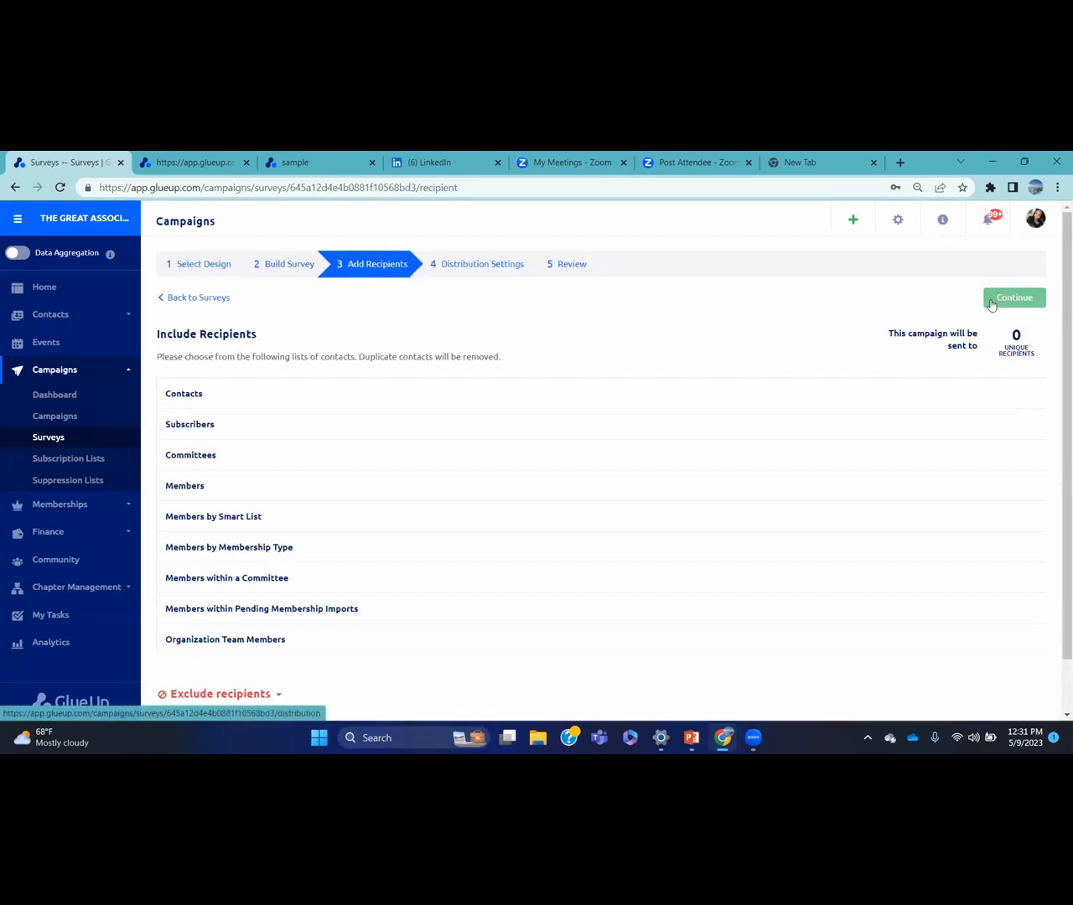
Include All Contacts as the survey's recipients and continue to the distribution settings.
click(214, 396)
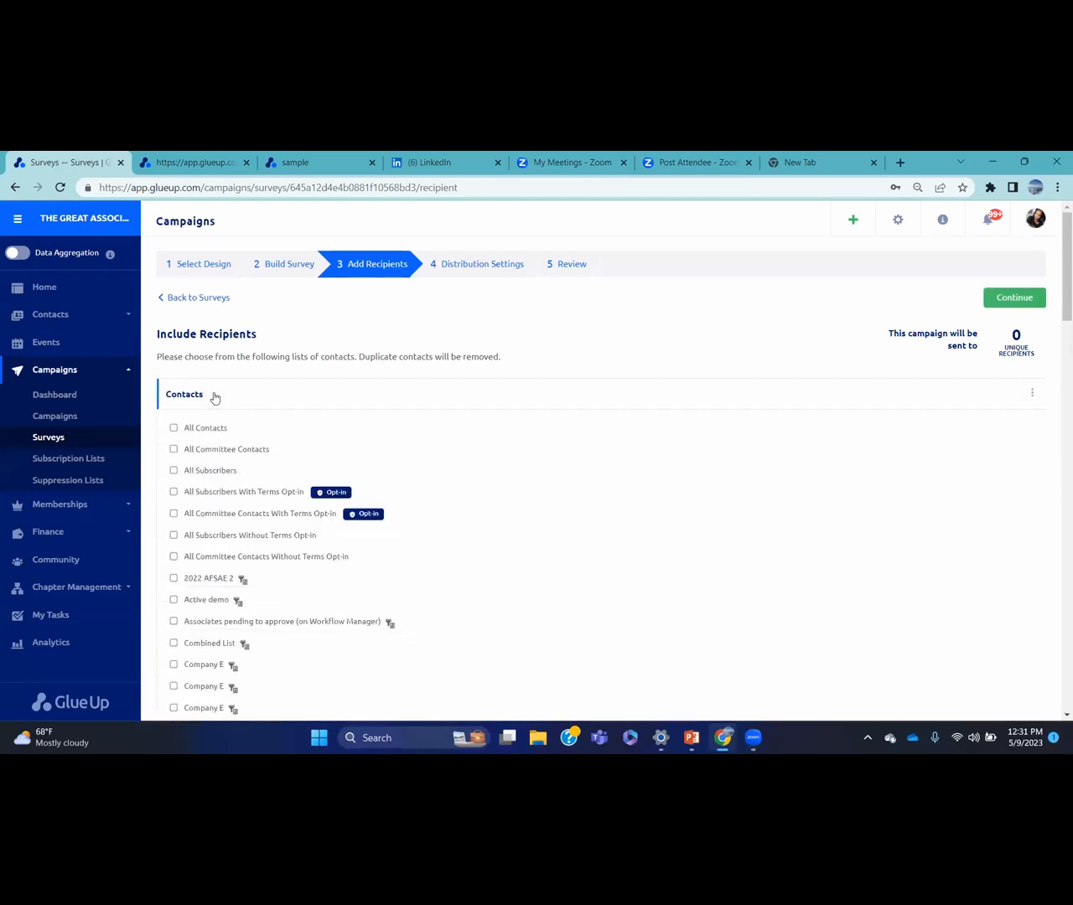
click(174, 429)
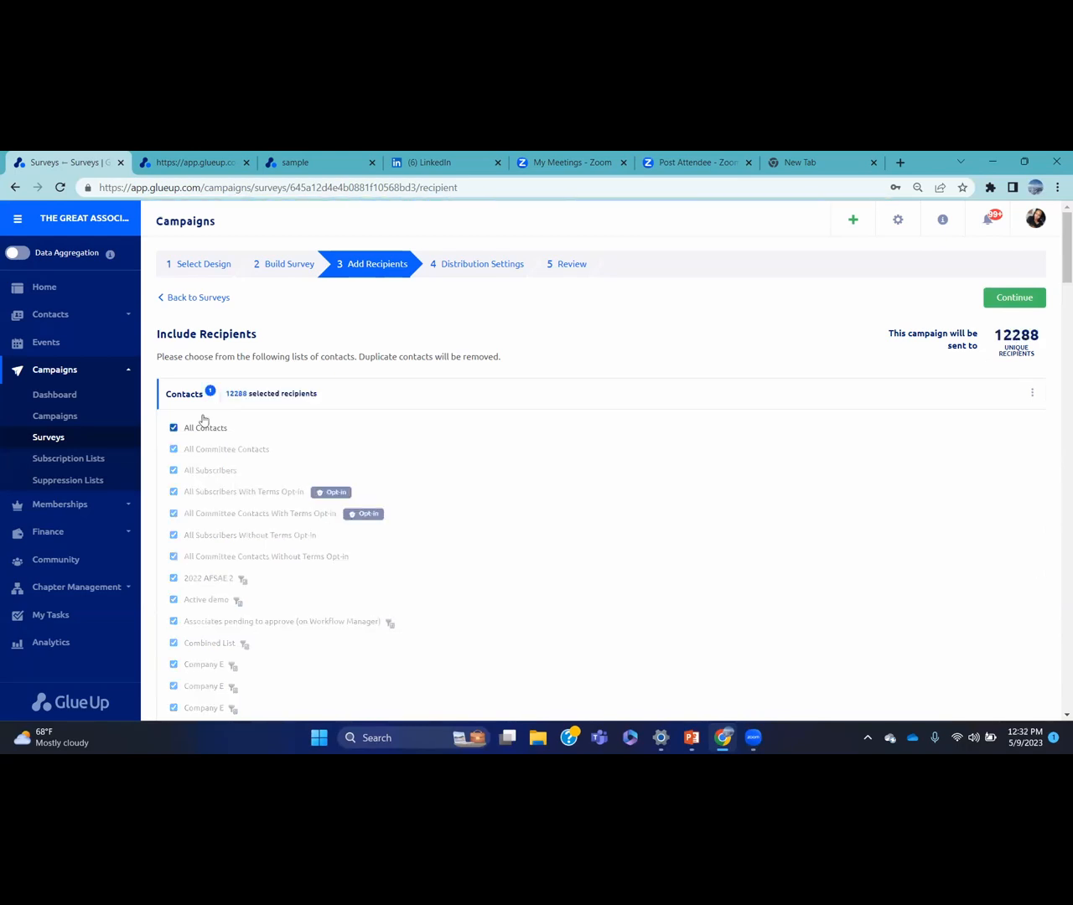
click(1011, 300)
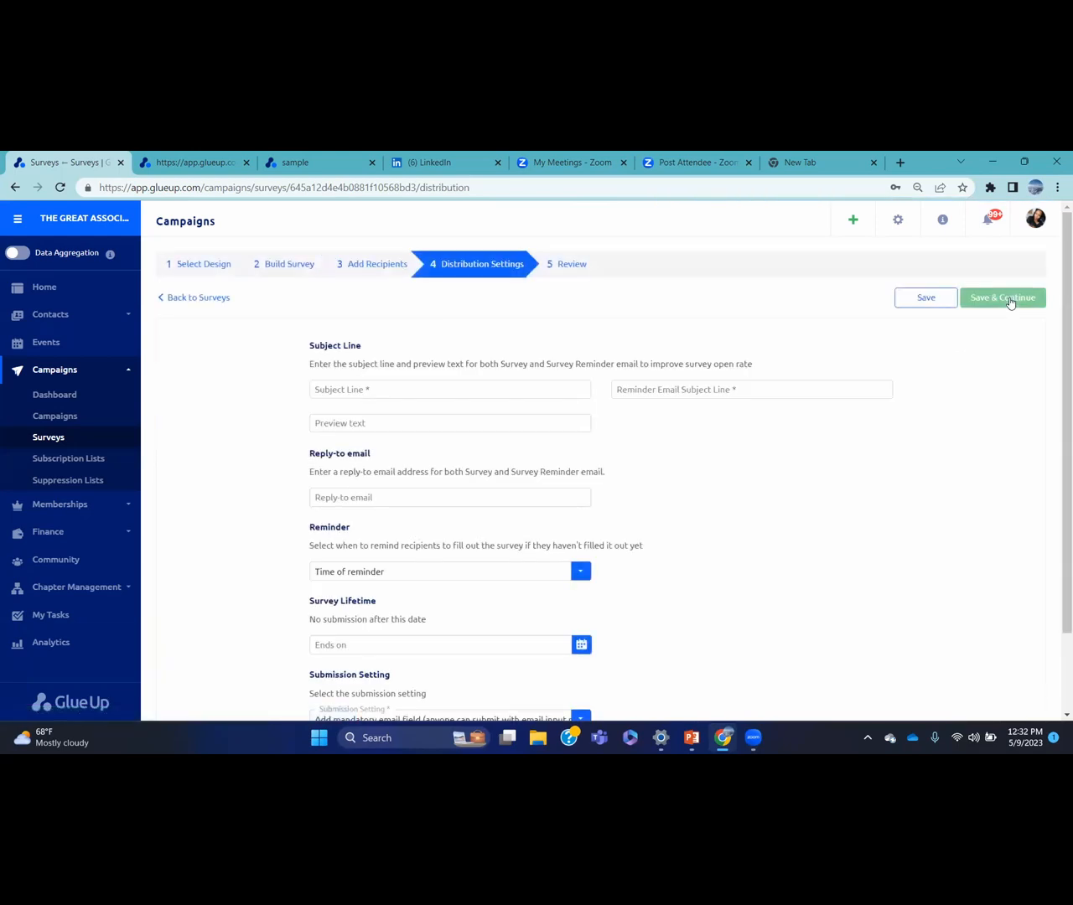
Set the survey email's subject line to "Customer Satisfaction" and the reminder email's subject line to "REMINDER:Customer Satisfaction".
click(536, 393)
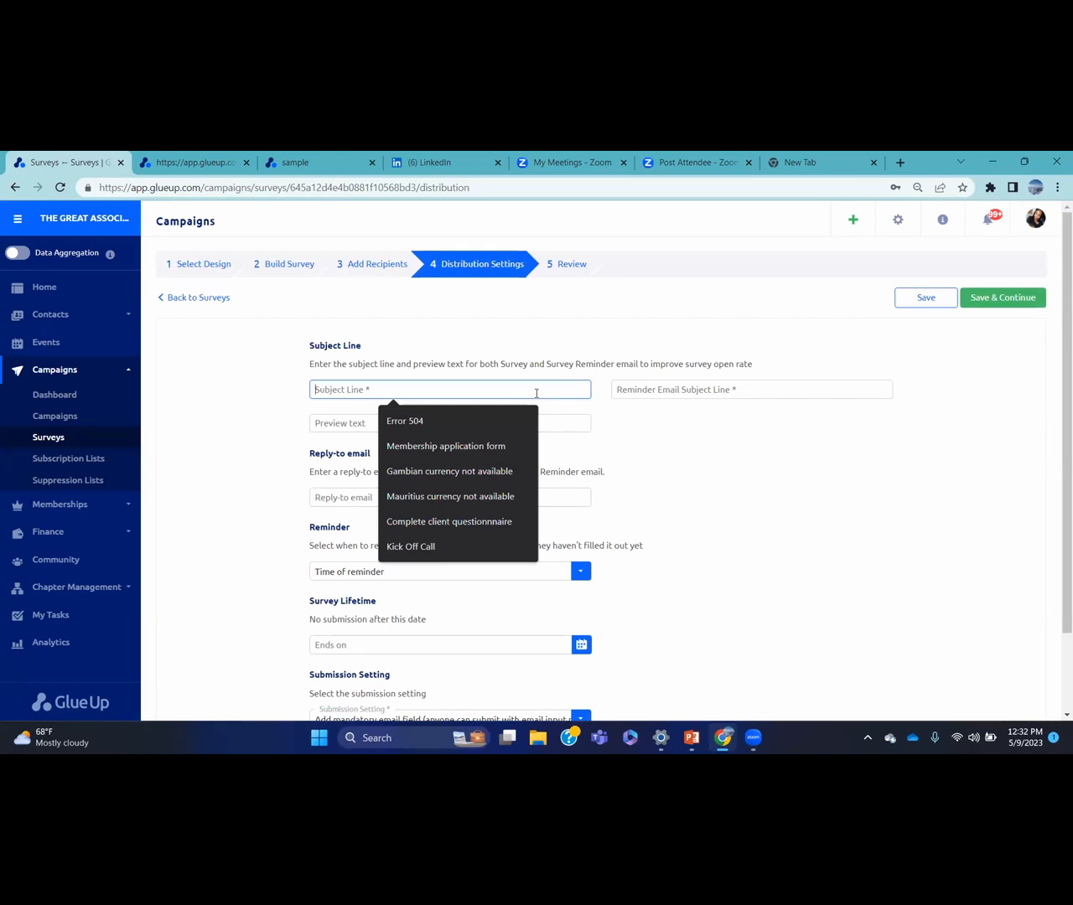
text(Cus)
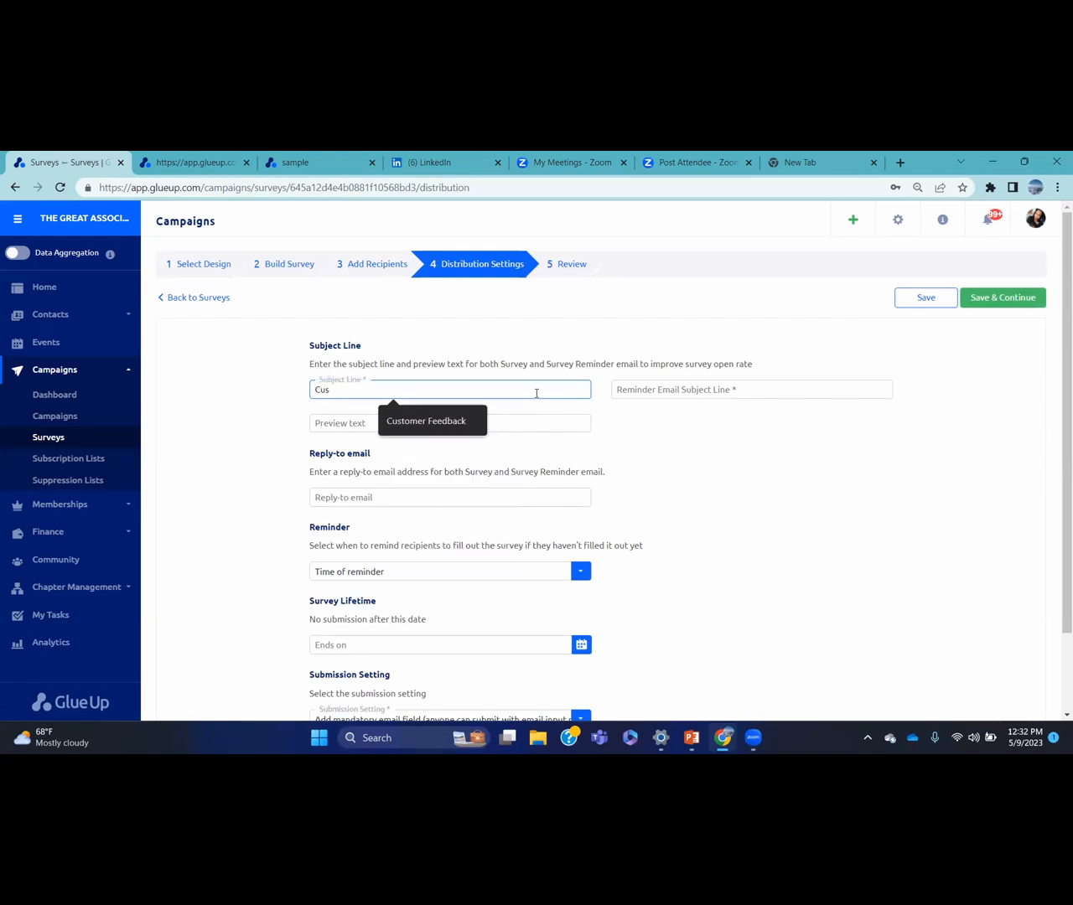
text(tomer S)
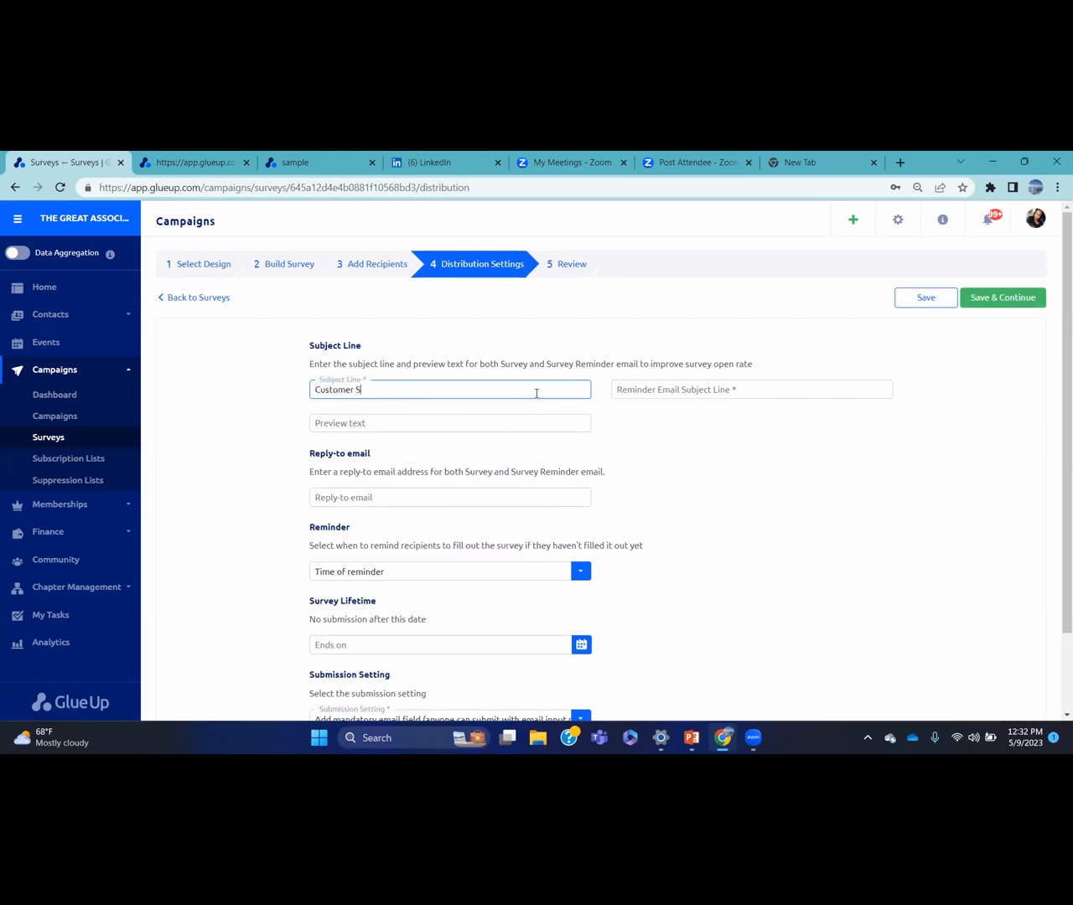
text(atisfaction)
click(659, 387)
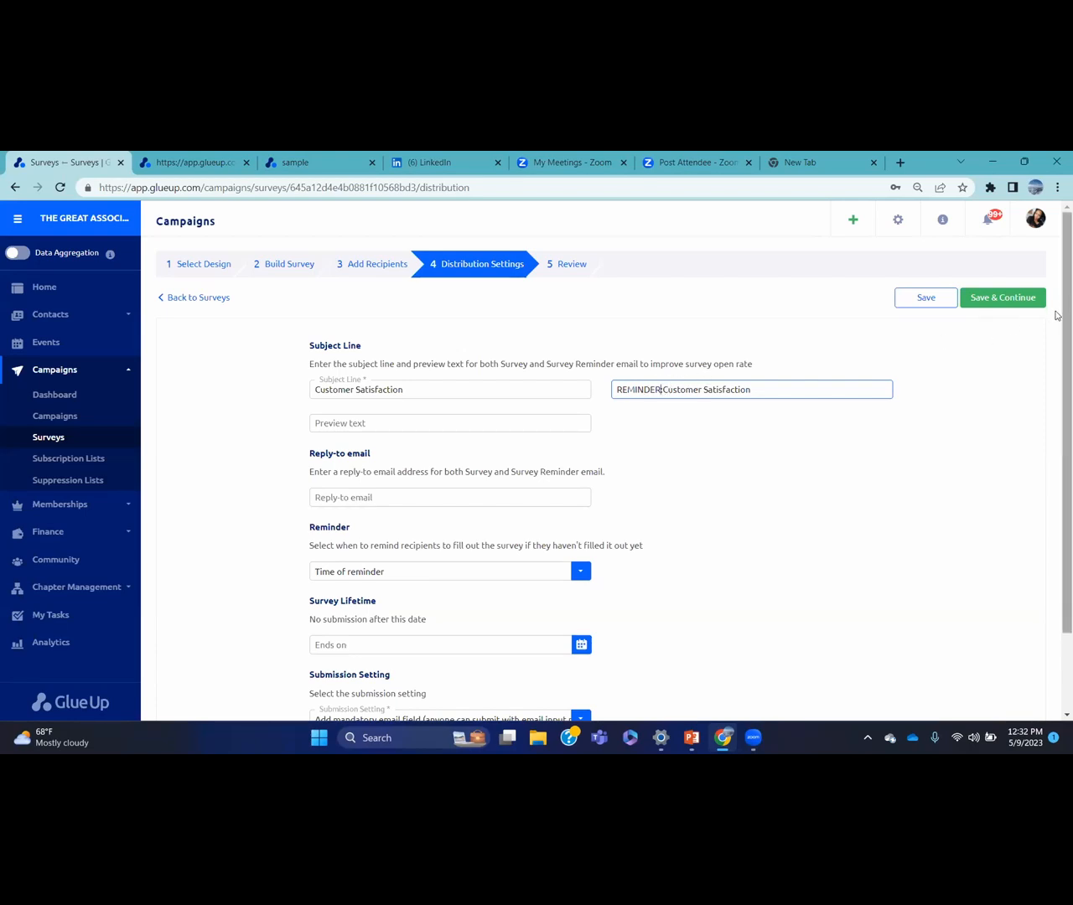
Schedule the survey reminder for 15 days after survey email and set the survey to end on 2023-05-31.
drag(1057, 310, 1058, 400)
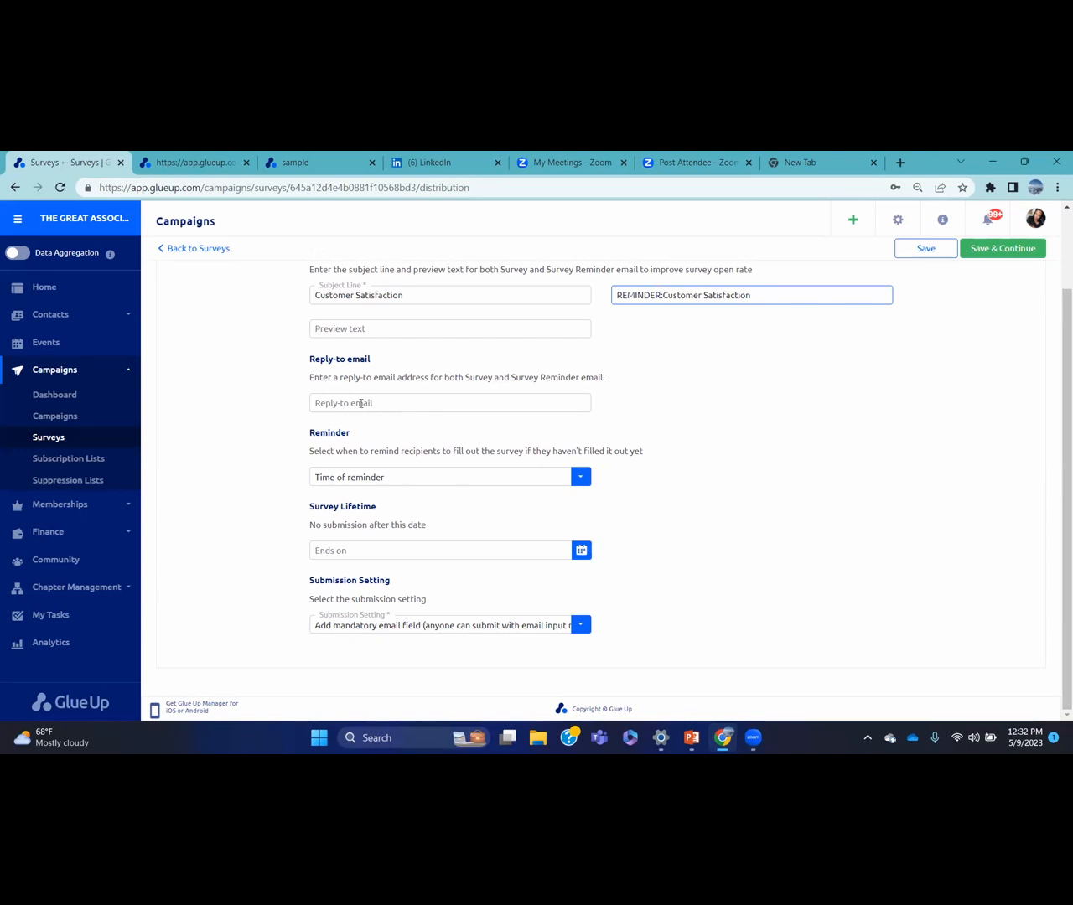
click(387, 477)
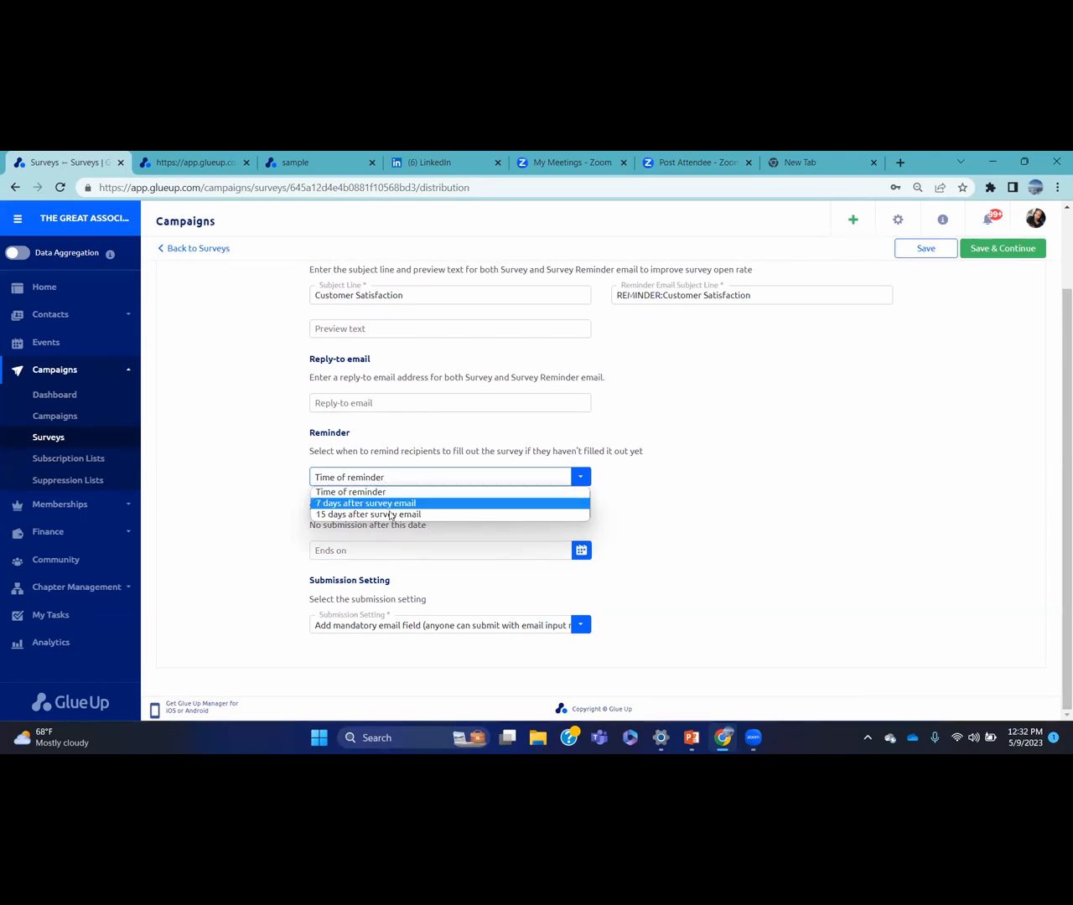
click(391, 515)
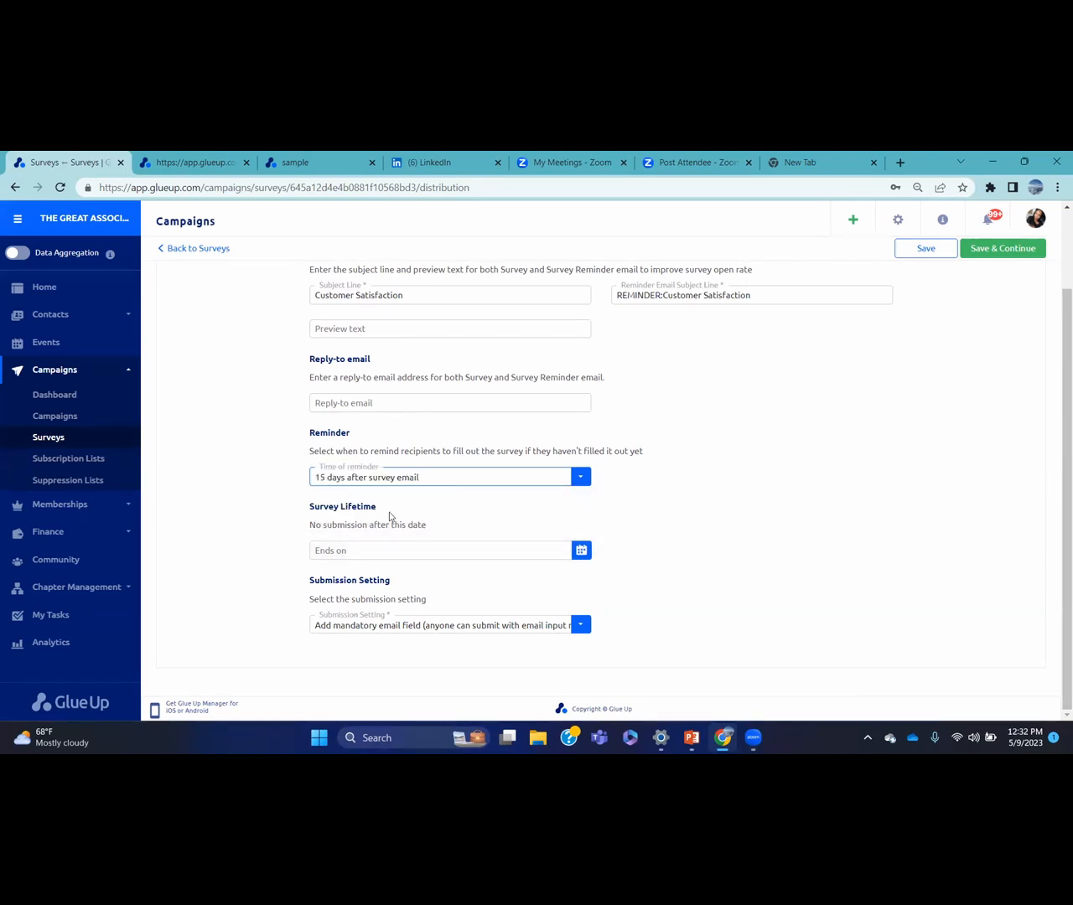
click(582, 551)
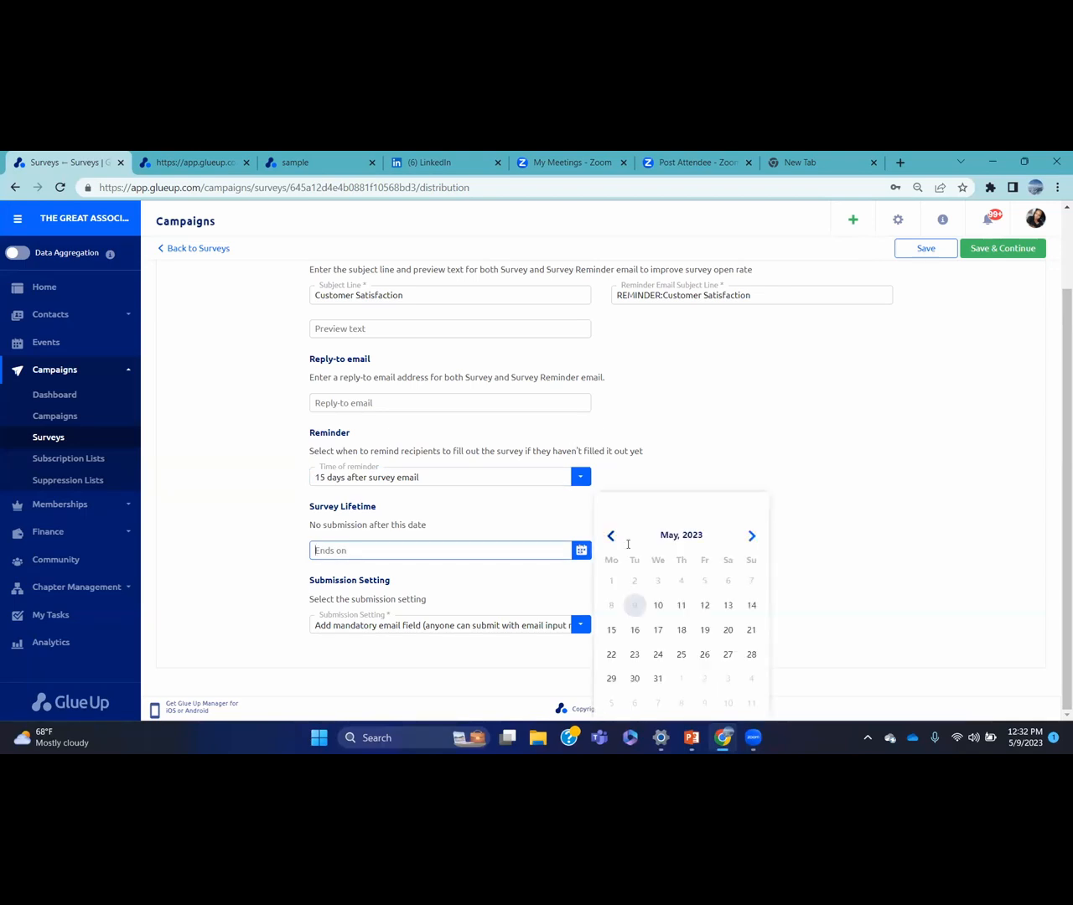
click(656, 680)
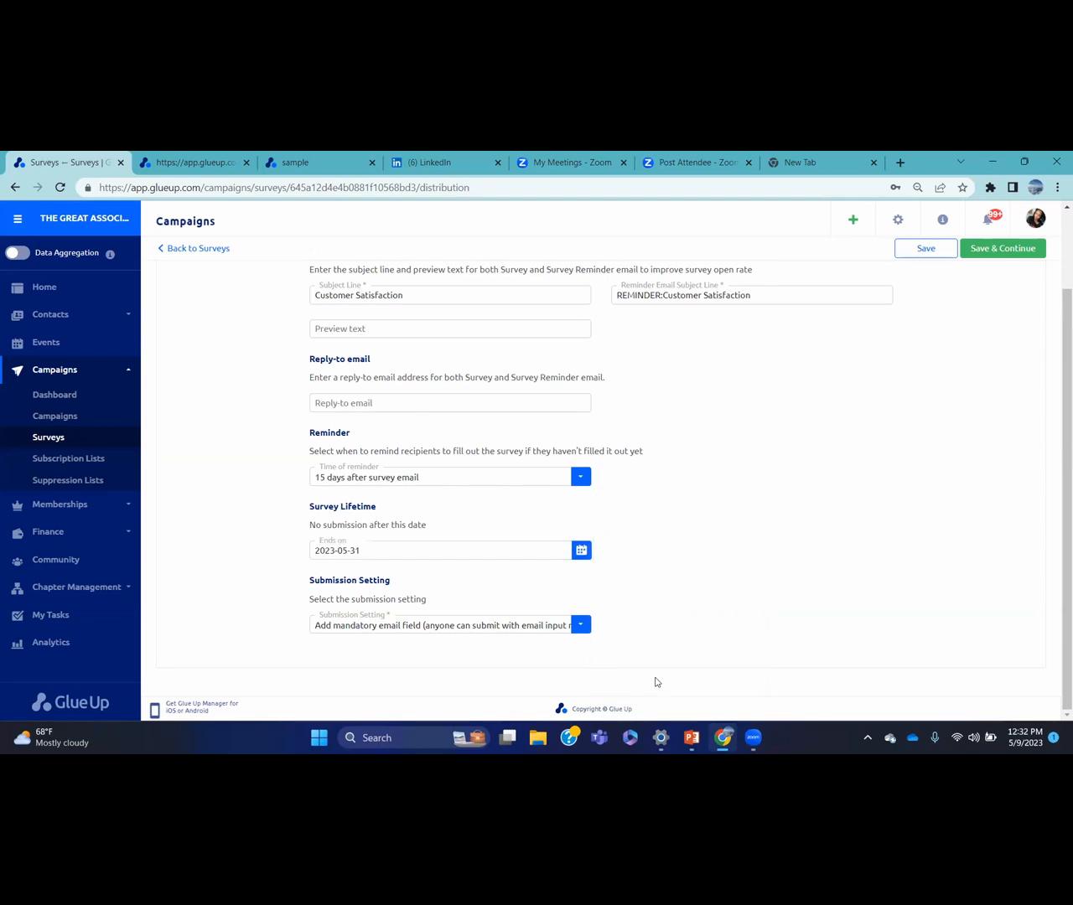
Set the submission setting to Anonymous (anyone can submit without personal information required), then save and continue to the review.
click(580, 627)
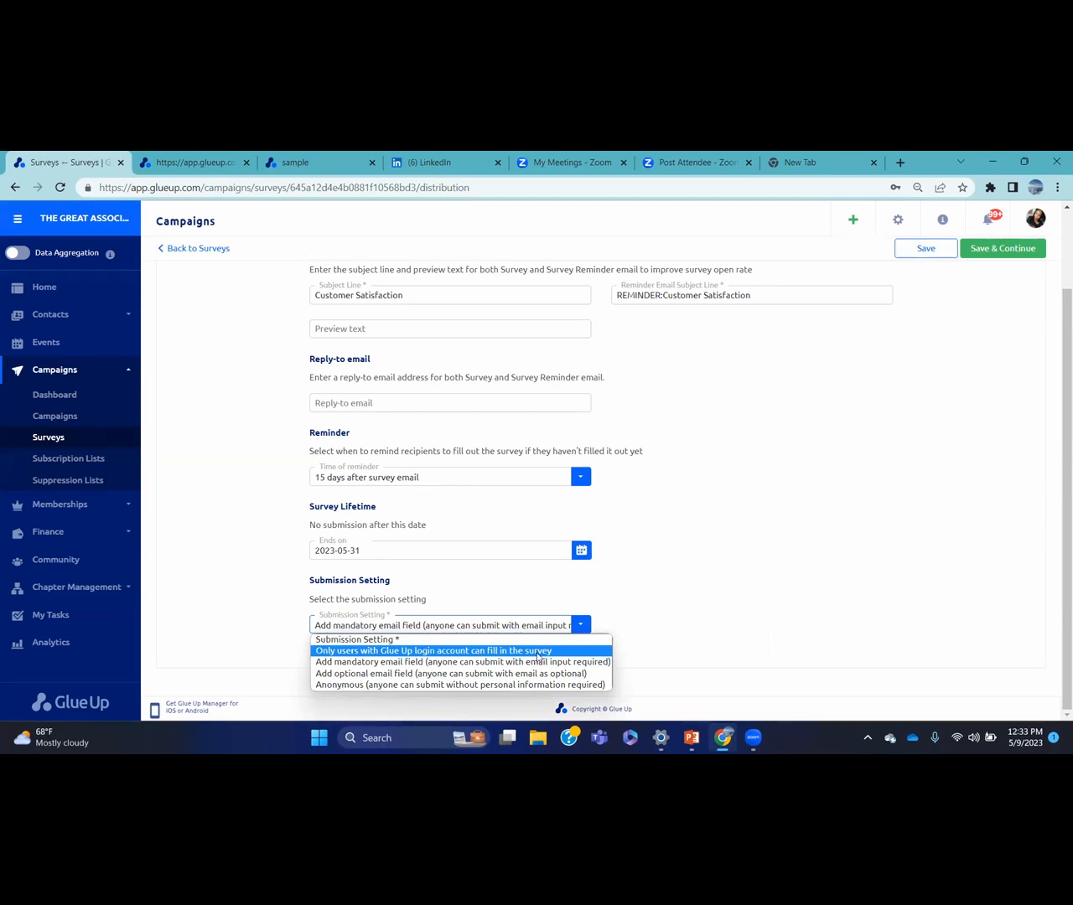
click(541, 683)
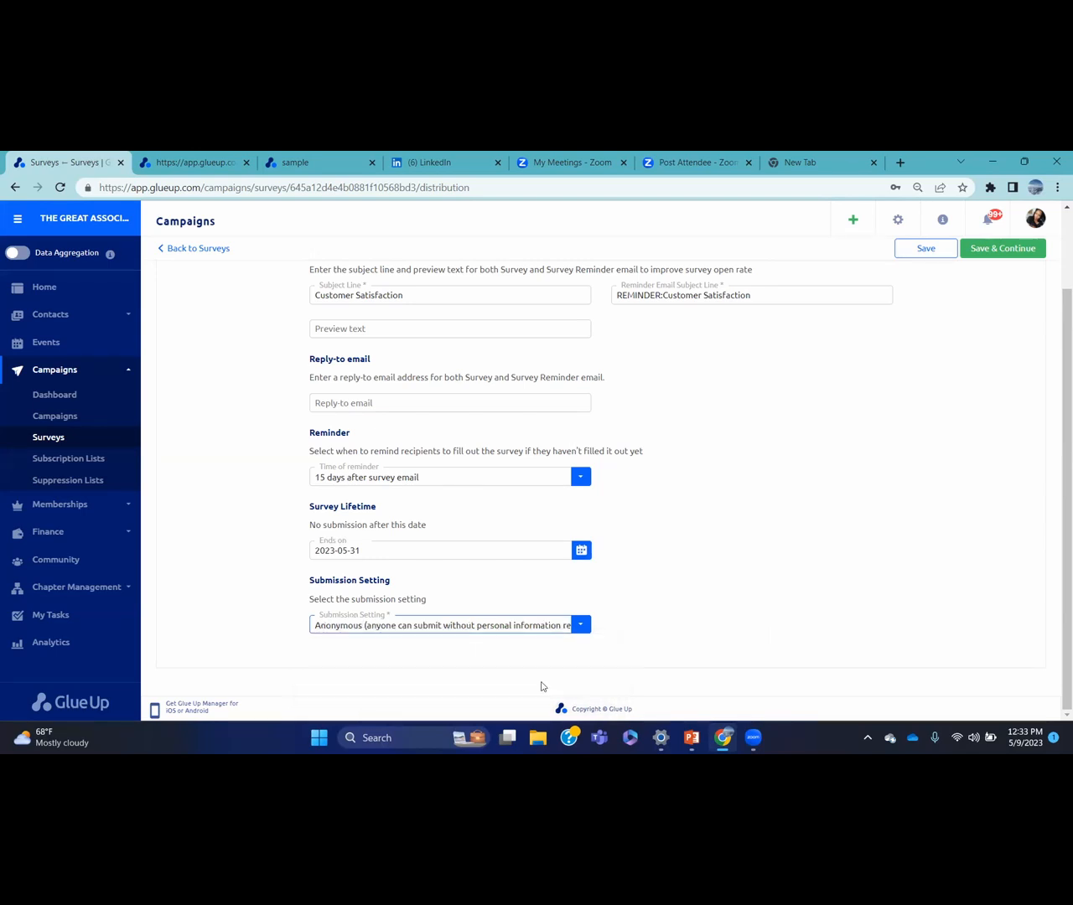
scroll(1055, 469, up, 2)
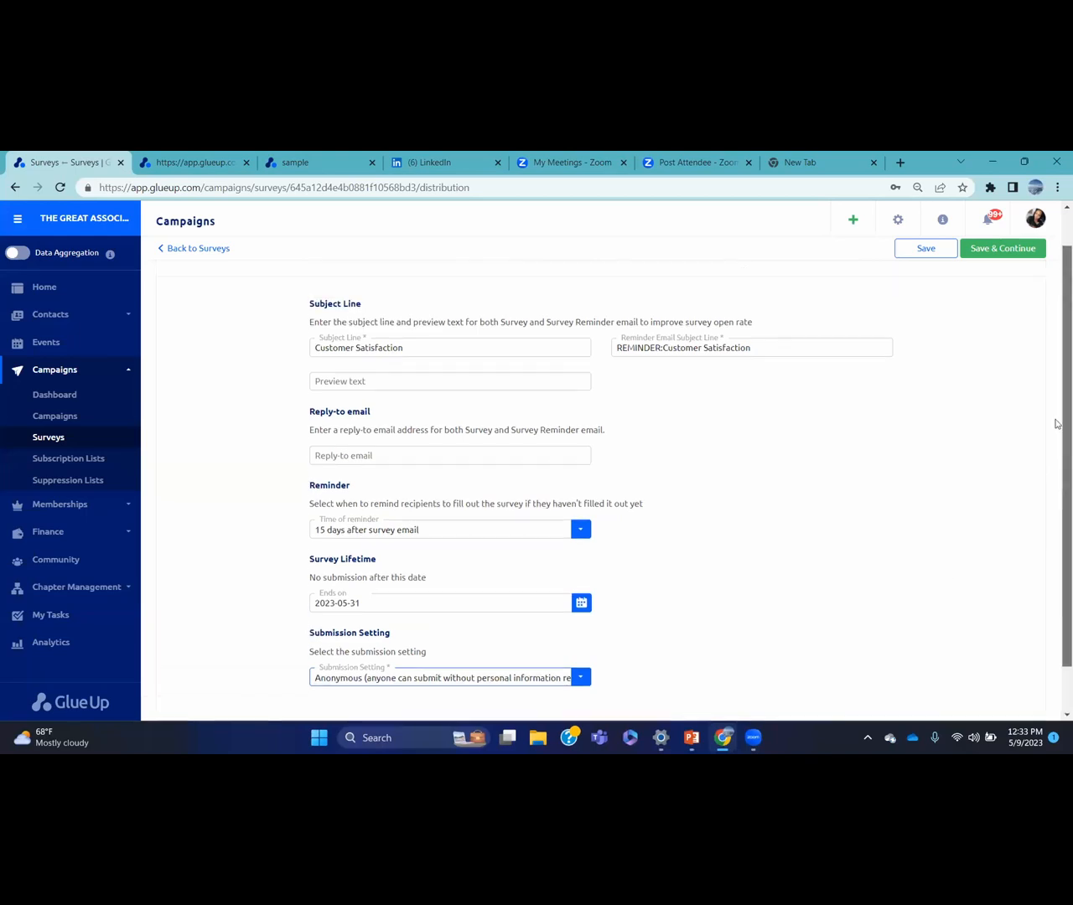
click(1013, 300)
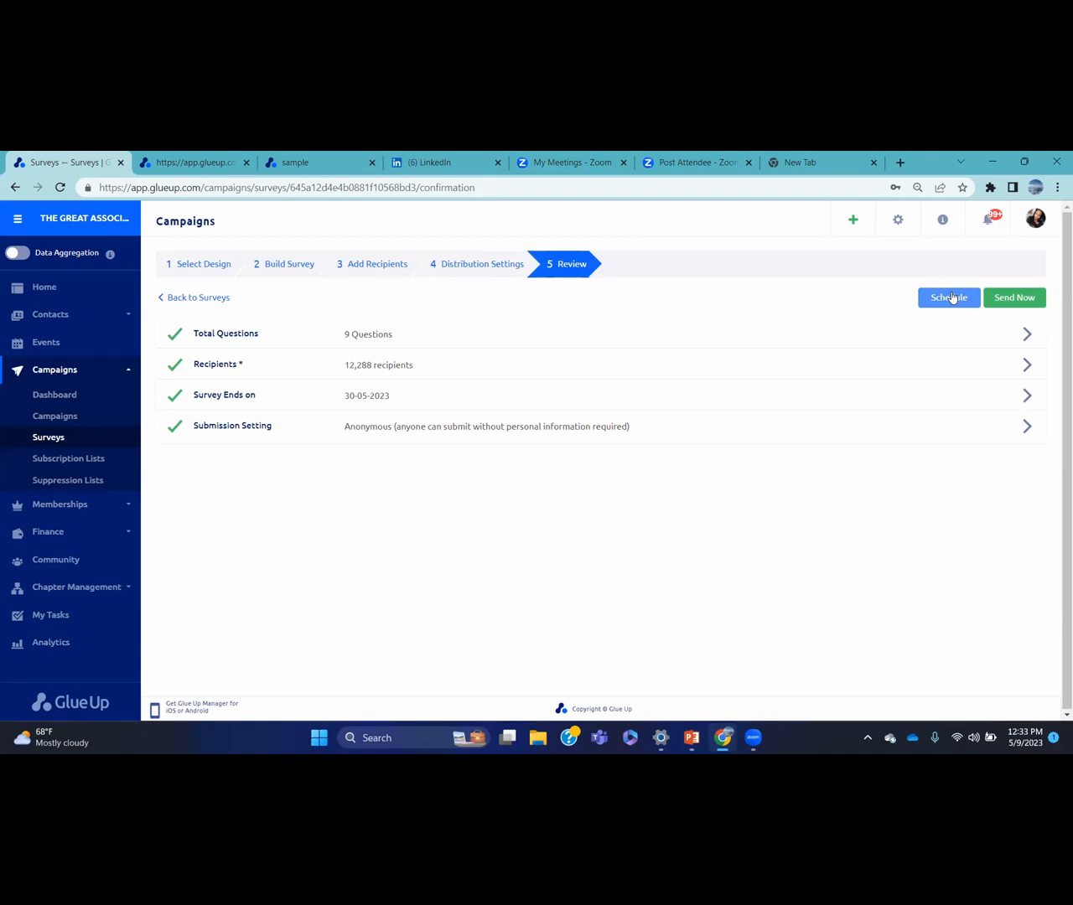
Open the subscription lists, examine the first newsletter's subscription details, and dismiss the details dialog and the HubSpot popup.
click(120, 460)
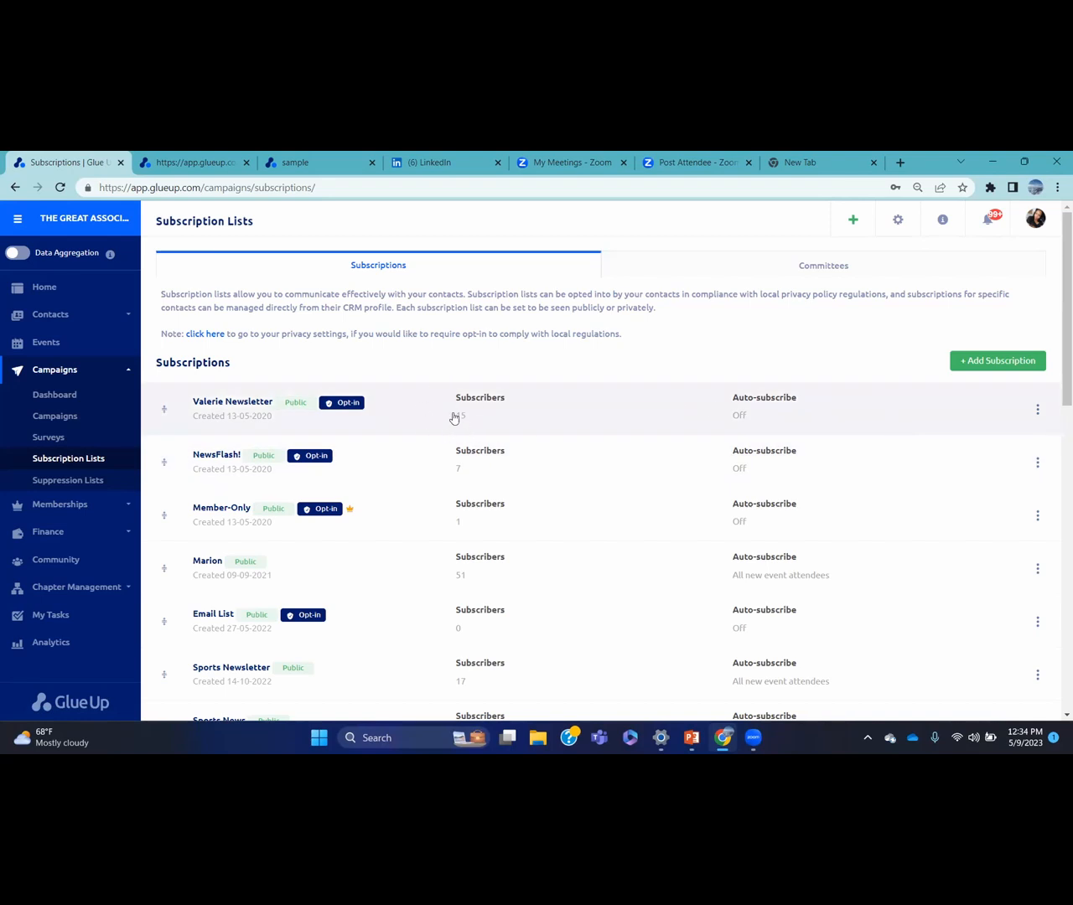
click(1036, 410)
click(963, 466)
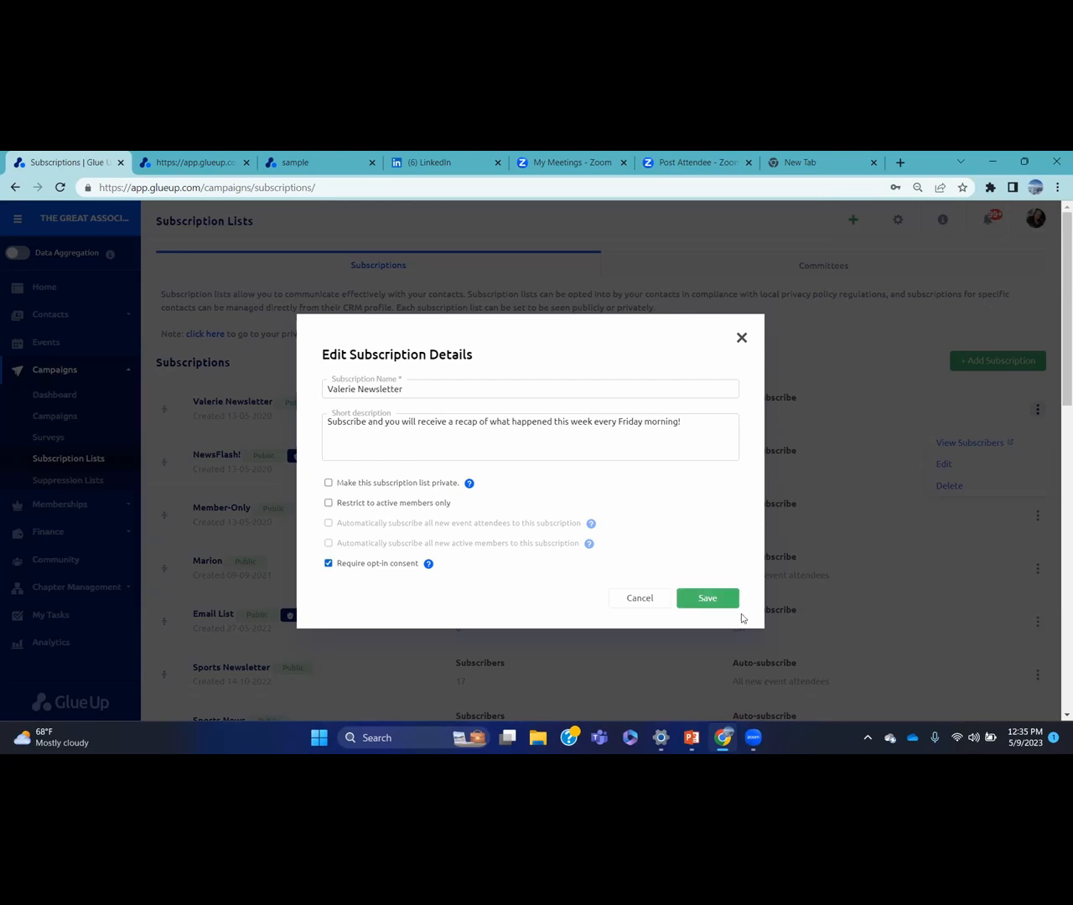
click(739, 339)
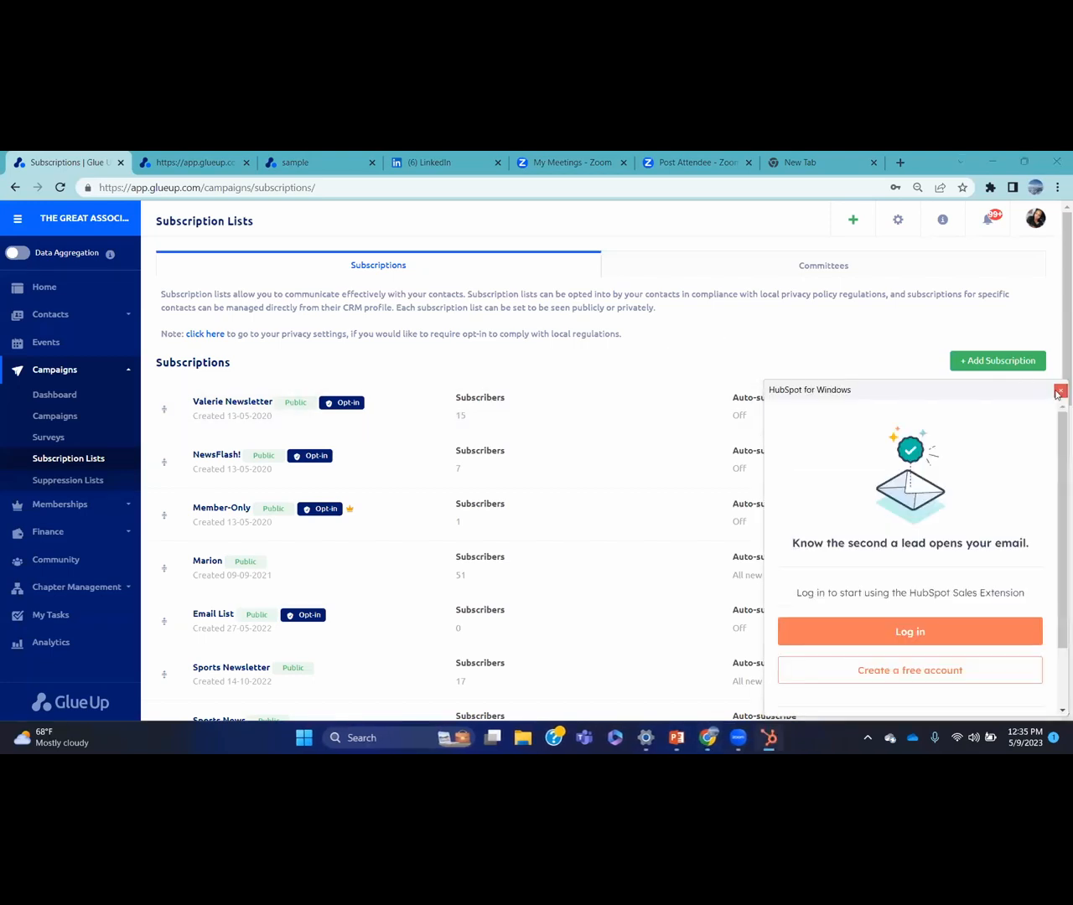
click(1059, 391)
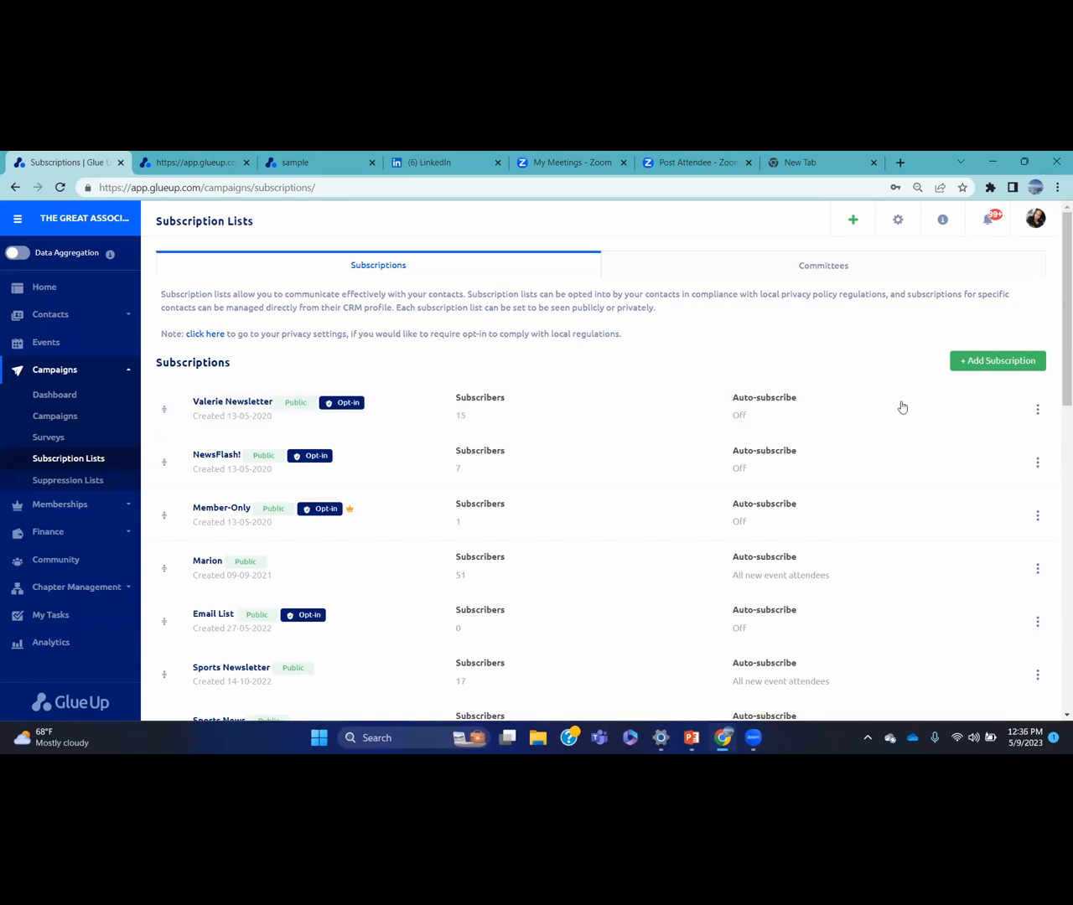
View the first newsletter's subscribers and show the options for adding or importing contacts.
click(1038, 410)
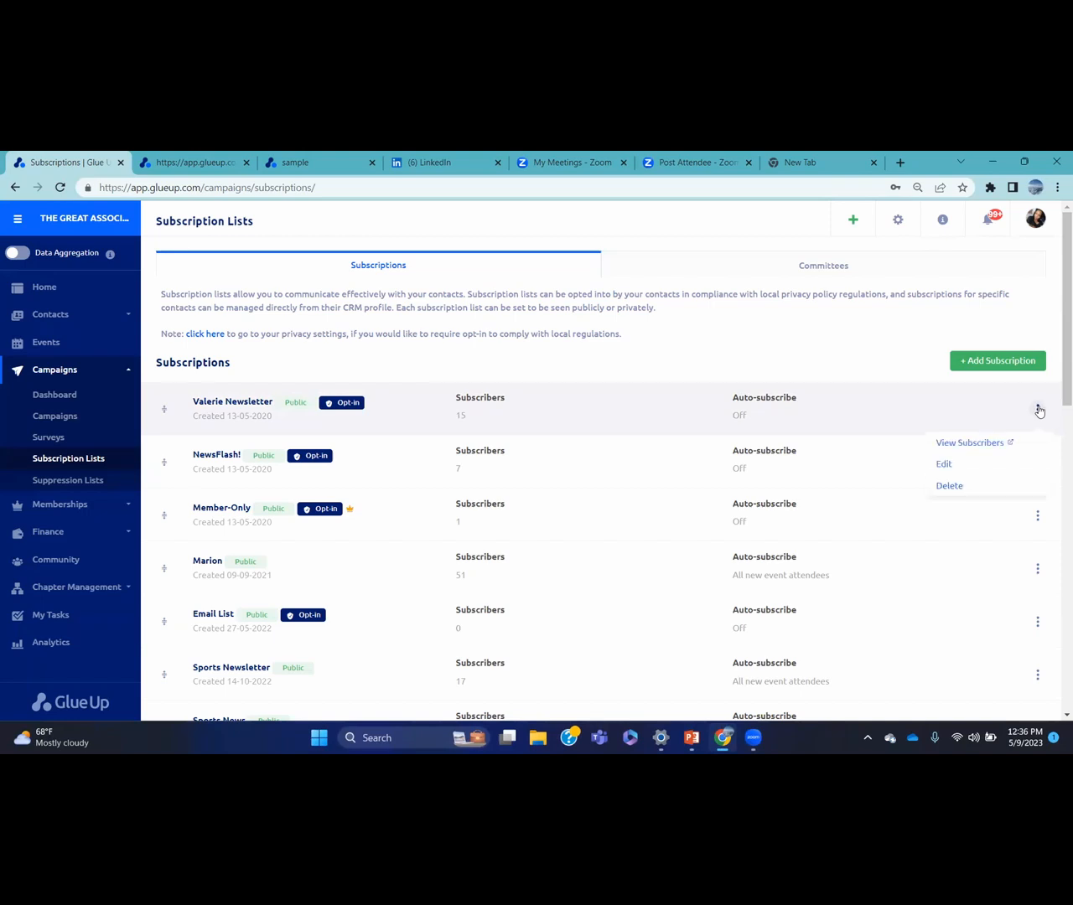
click(964, 445)
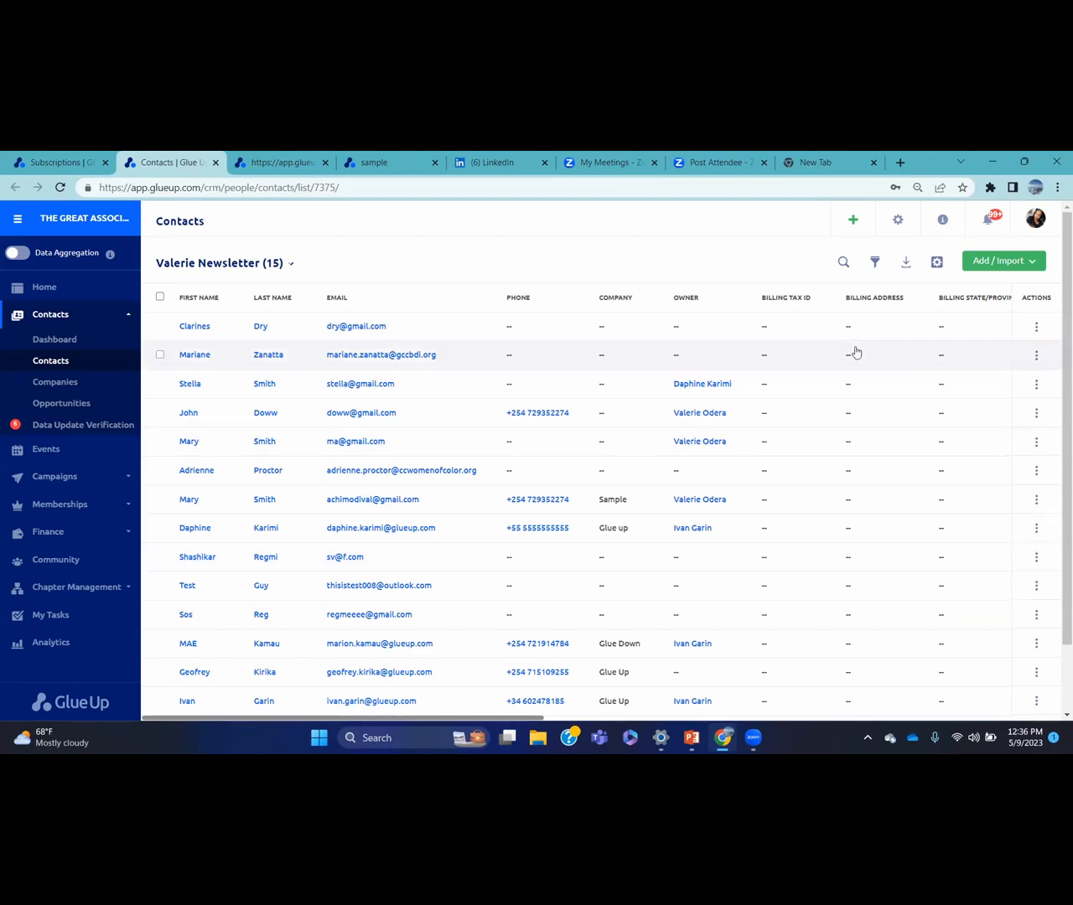
click(989, 263)
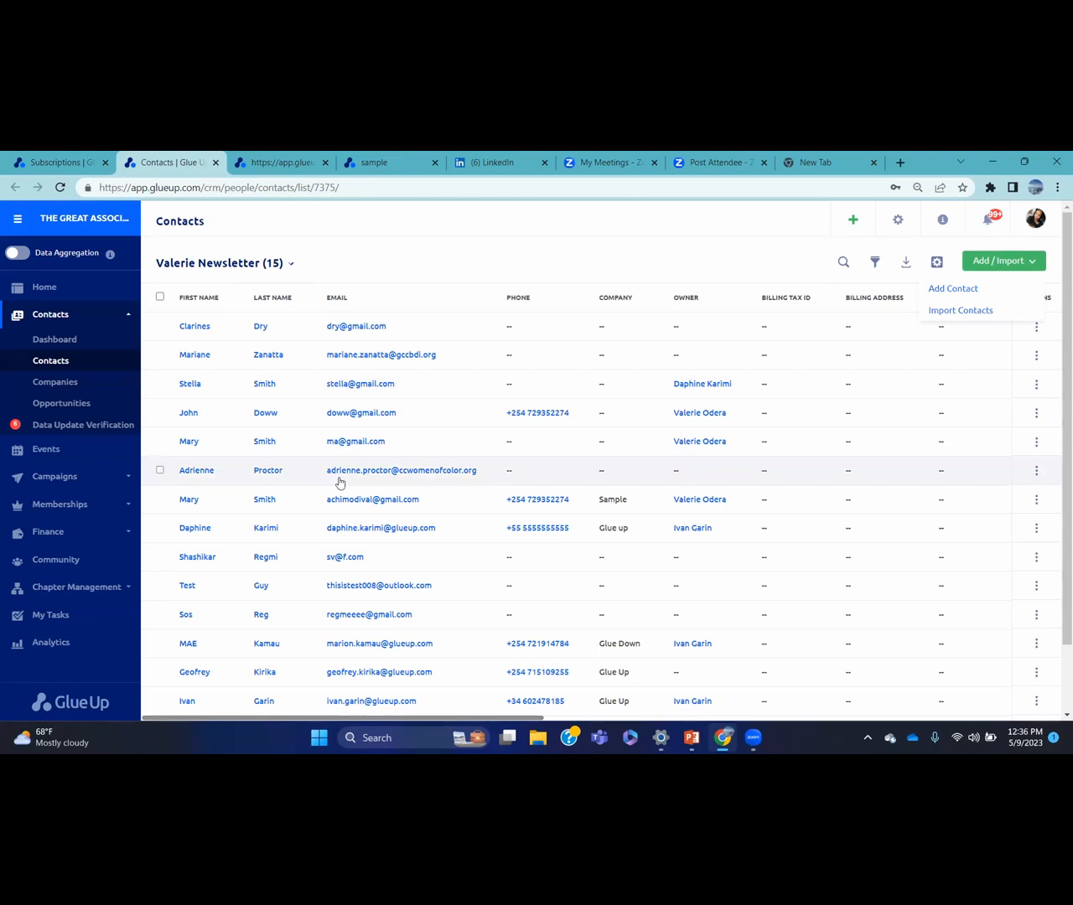
Open the first draft campaign and select the first newsletter list under its Subscribers recipients.
click(53, 475)
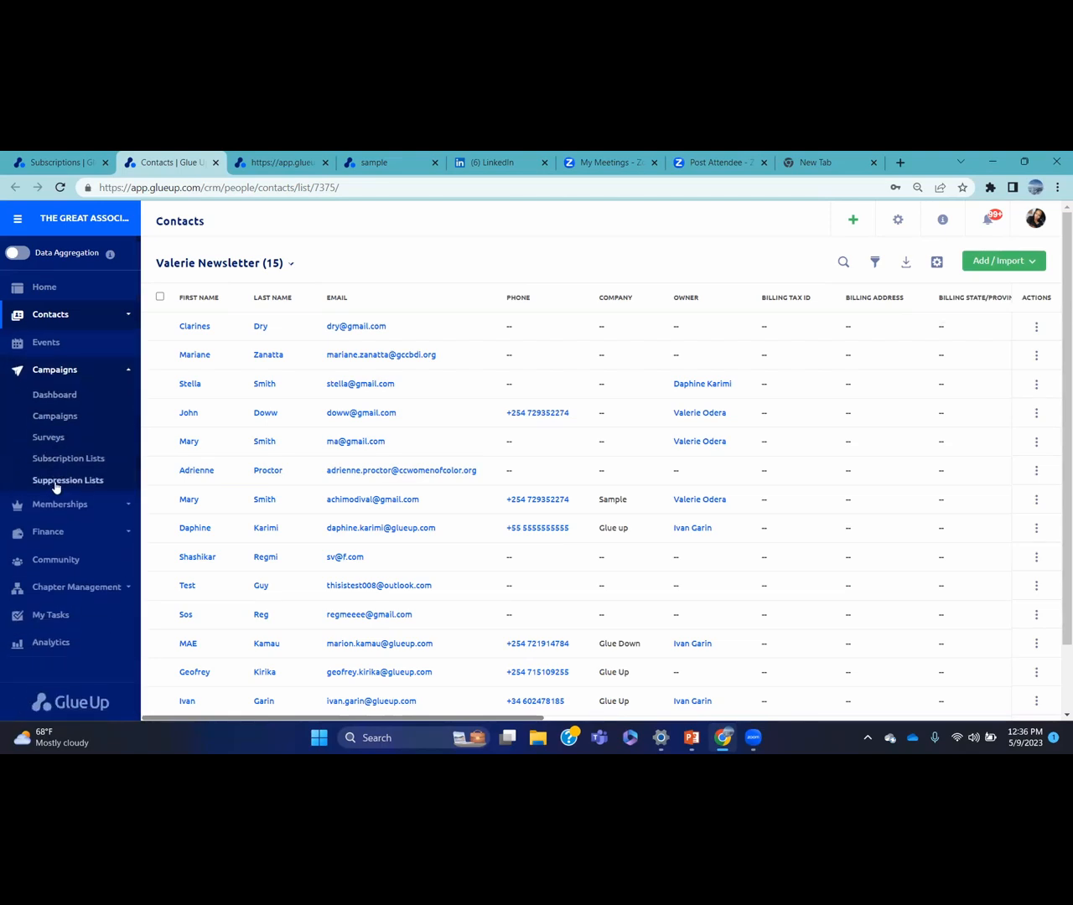
click(70, 418)
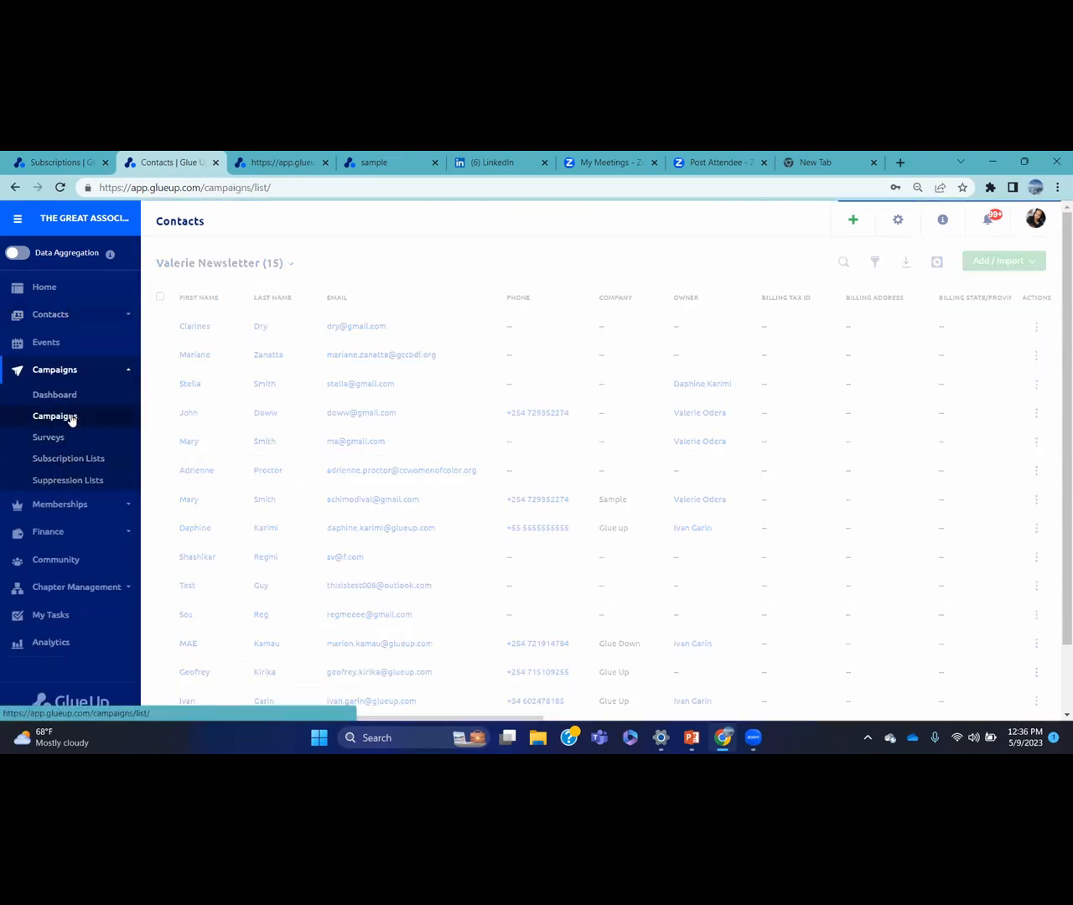
click(167, 365)
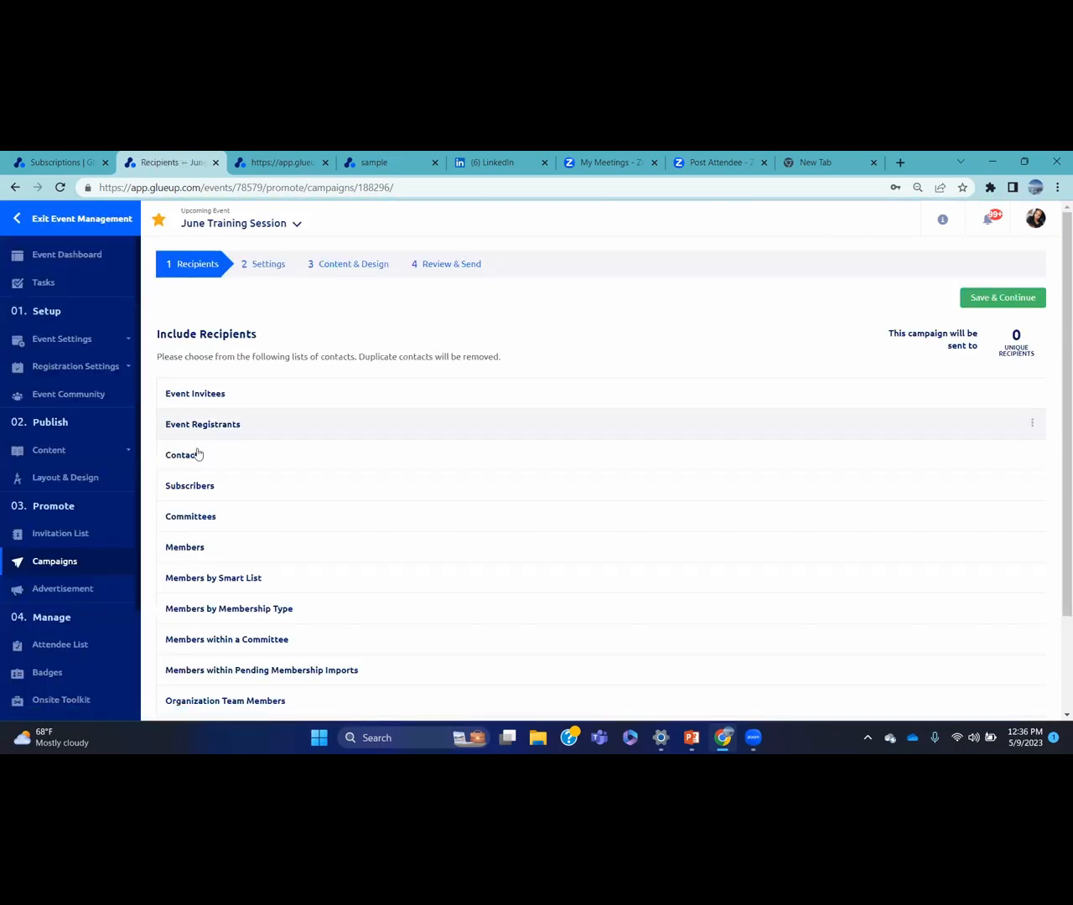
click(203, 495)
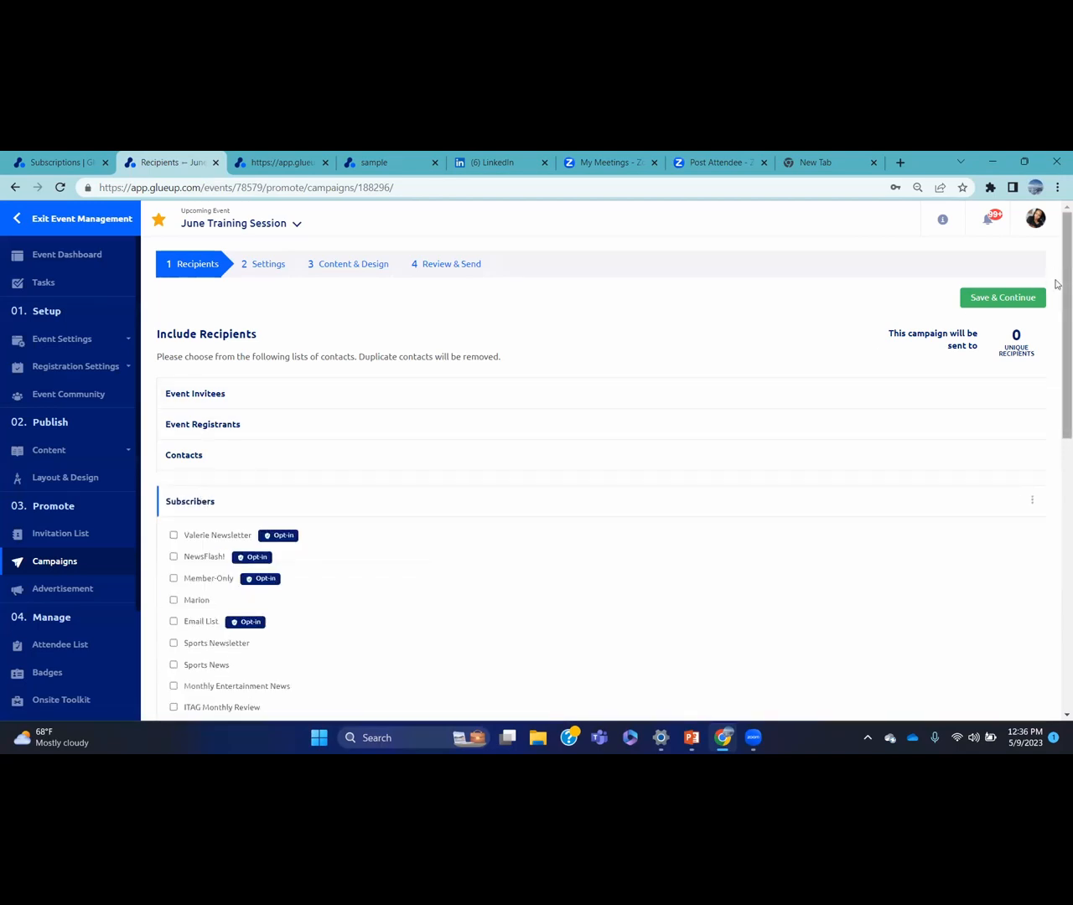
scroll(1056, 282, down, 2)
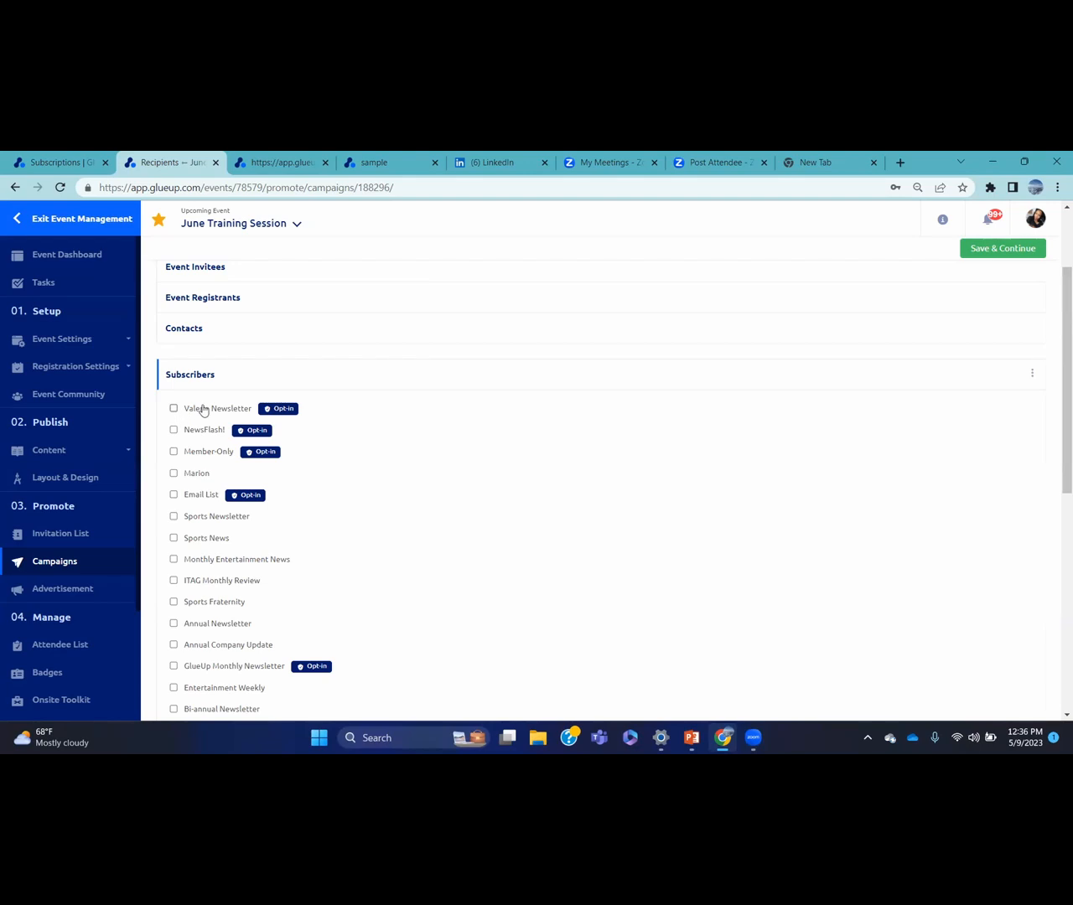
click(174, 409)
Exit the event, return to the campaign subscription lists, and look through the list of committees.
click(14, 220)
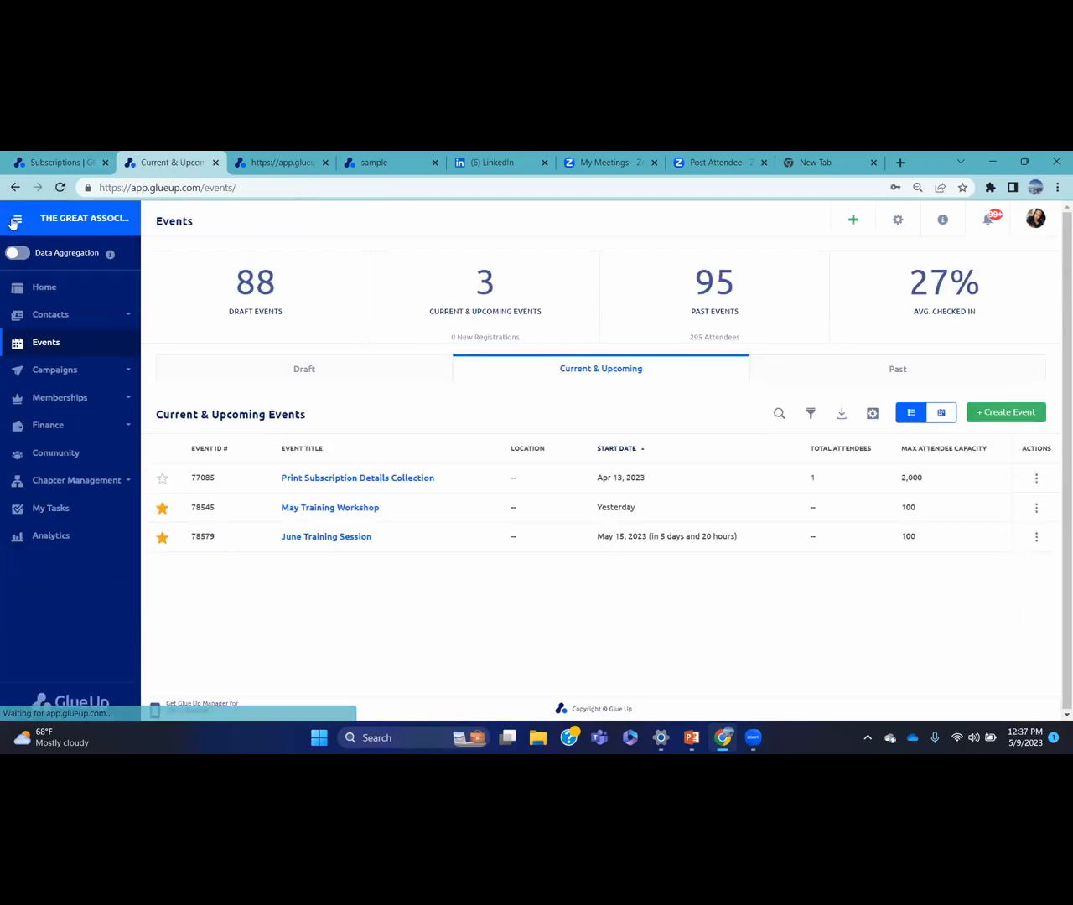
click(60, 376)
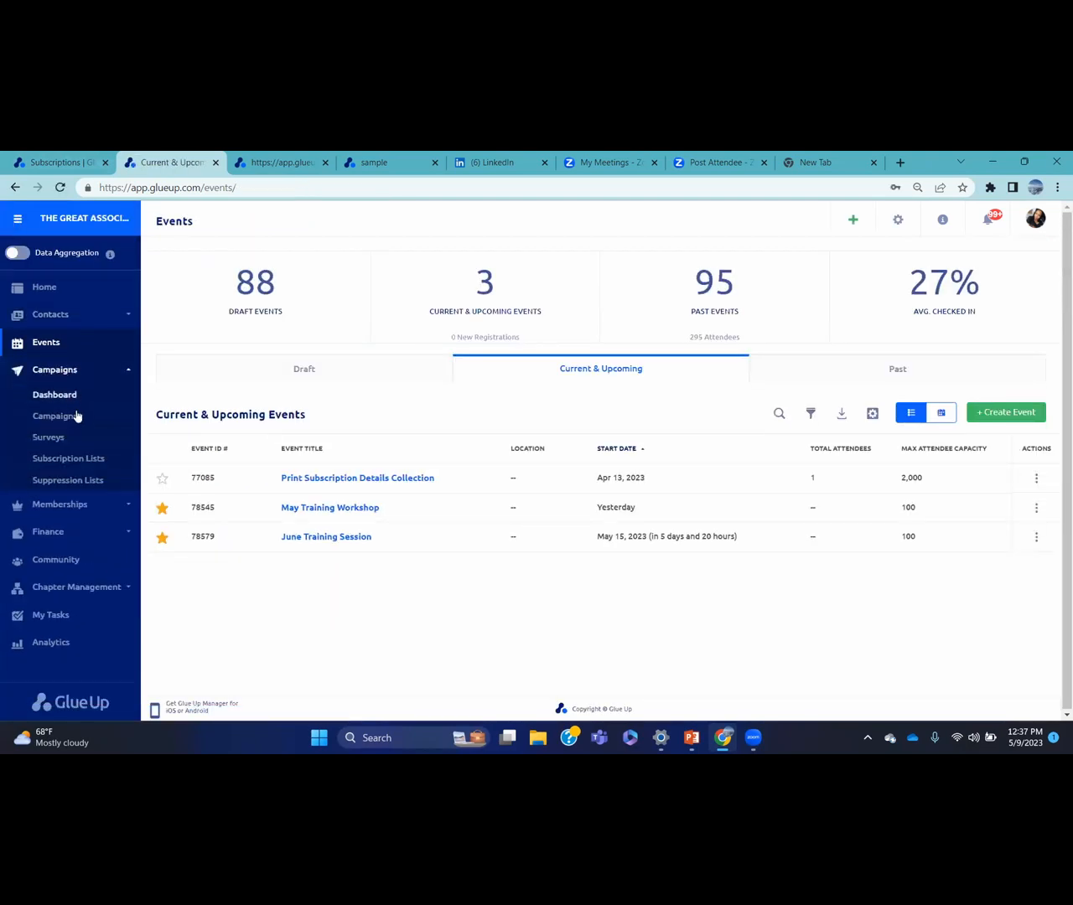
click(78, 421)
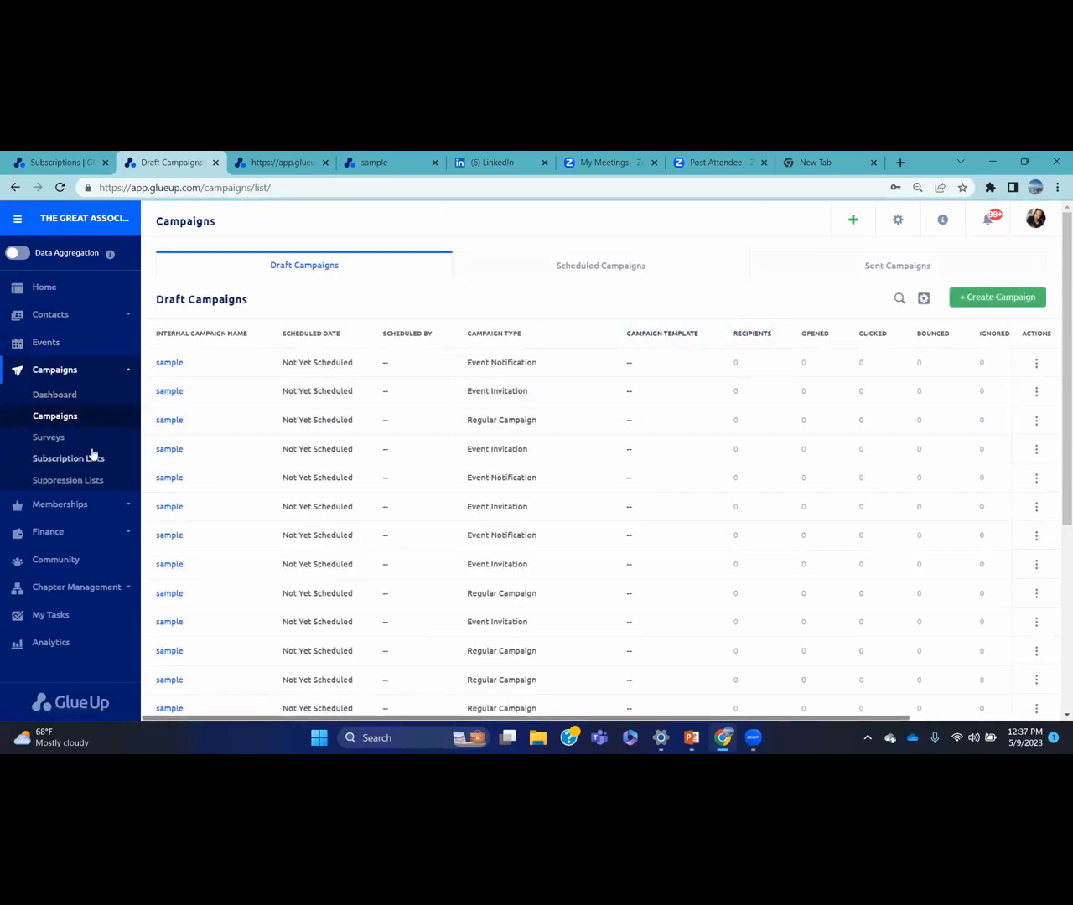
click(78, 456)
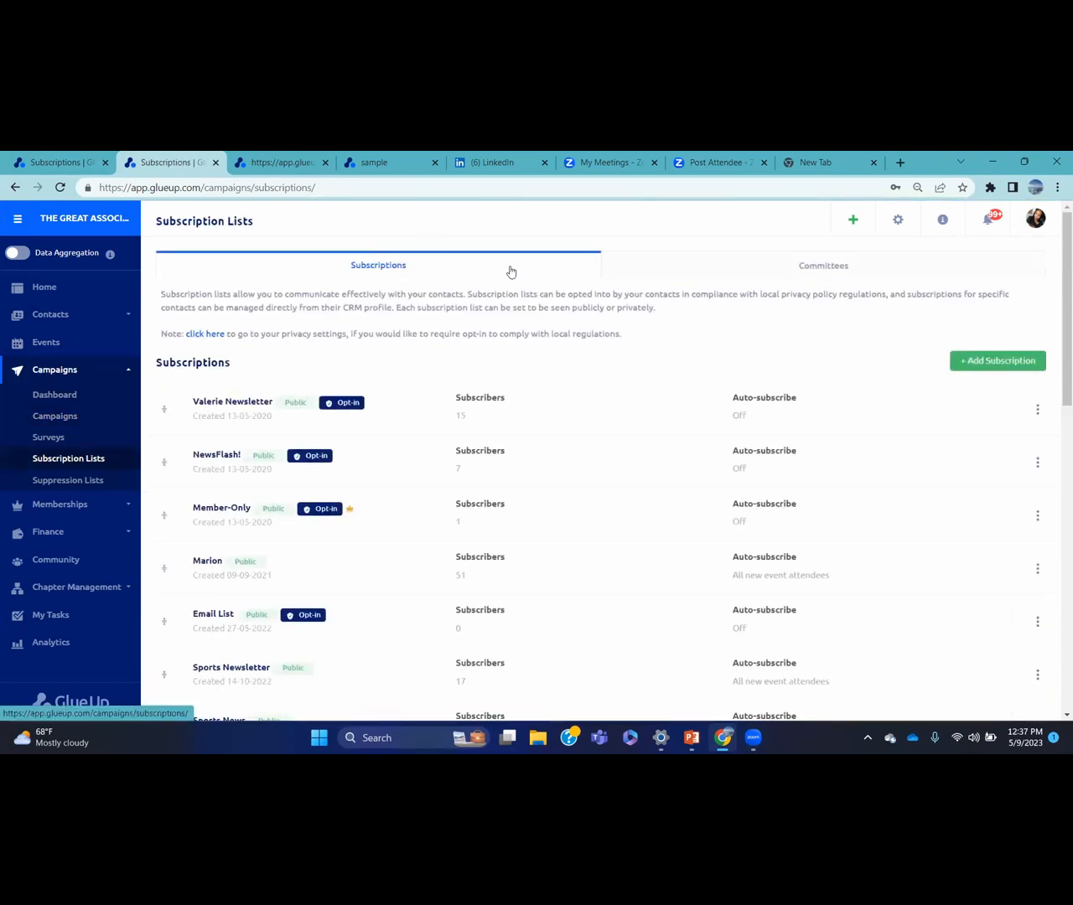
click(745, 261)
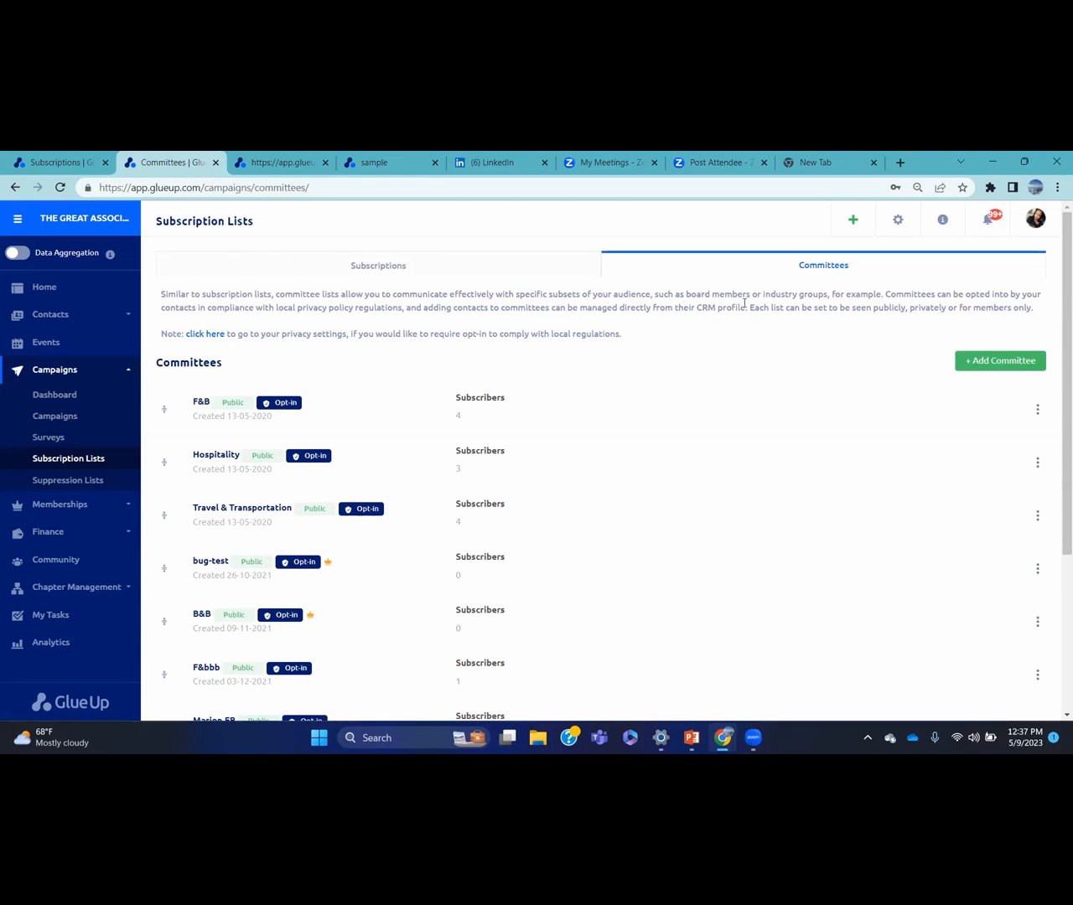
scroll(1057, 444, down, 1)
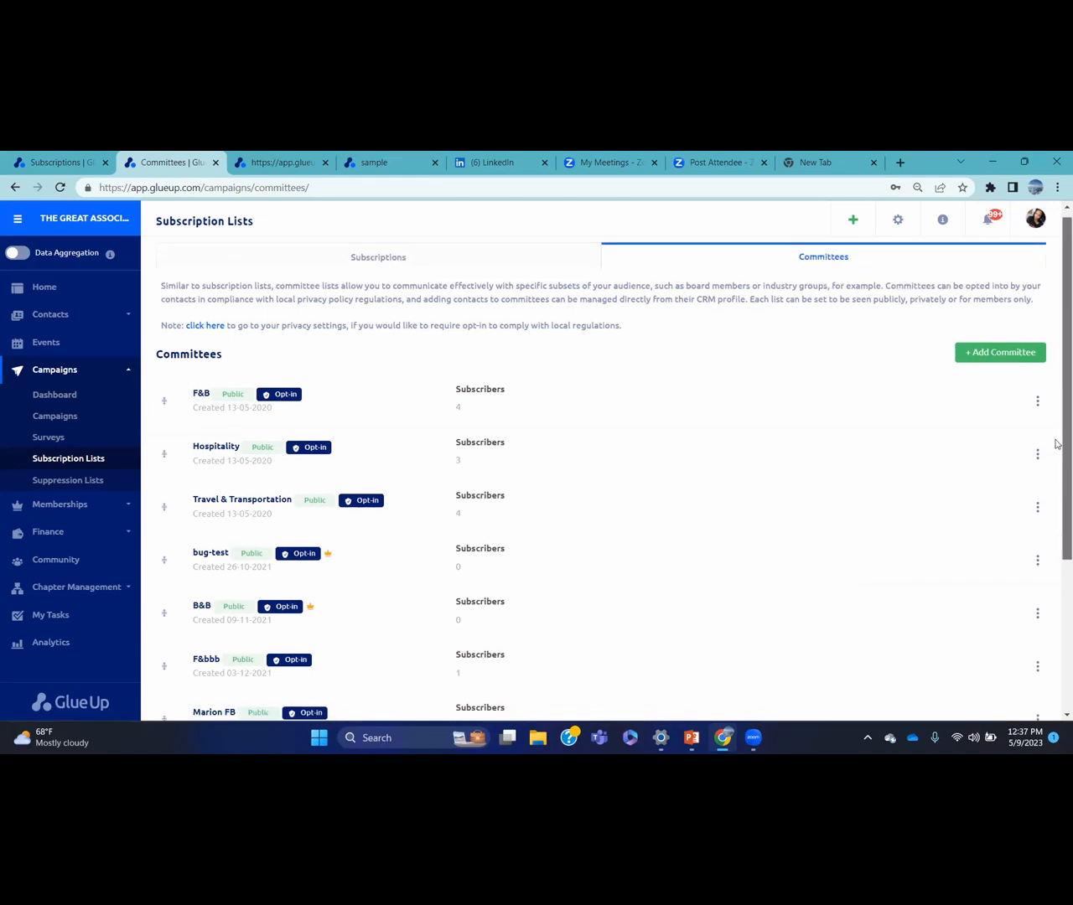
scroll(1056, 444, down, 3)
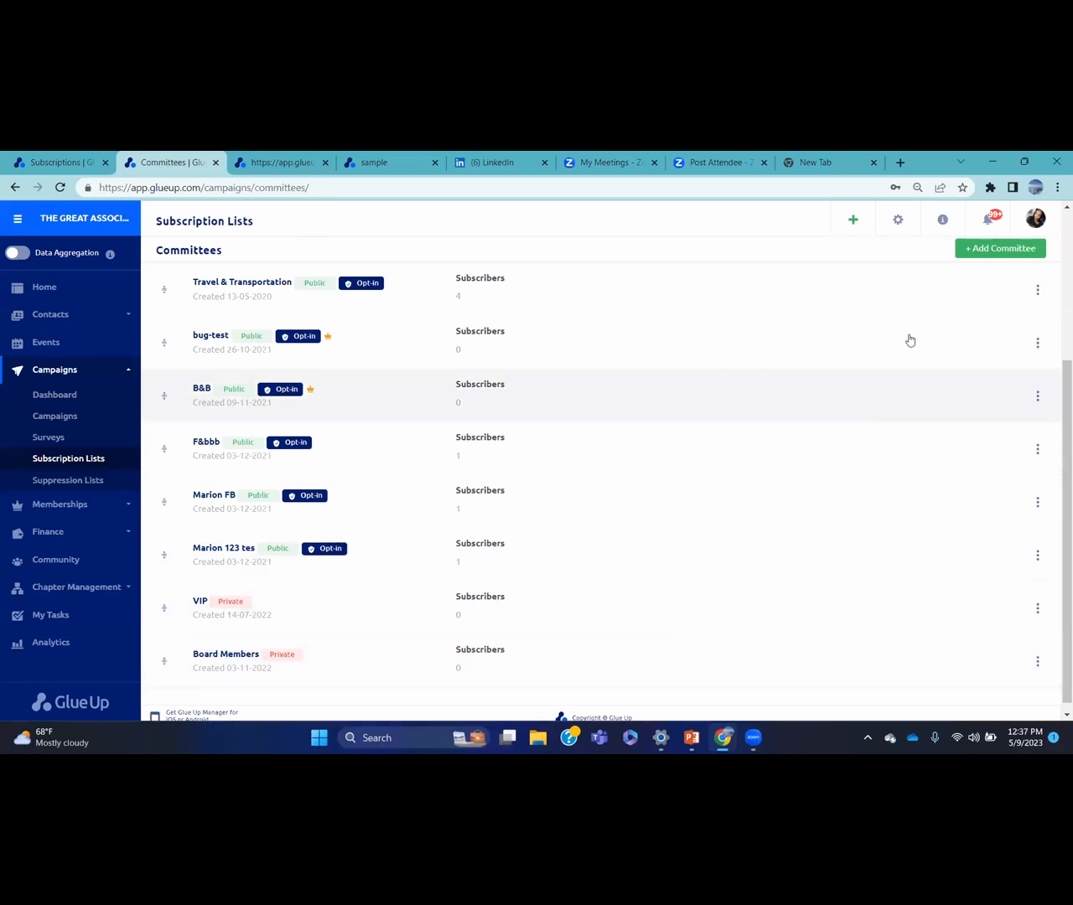
Check the form for adding a committee, close it, and show the actions available for the Travel & Transportation committee.
click(1003, 246)
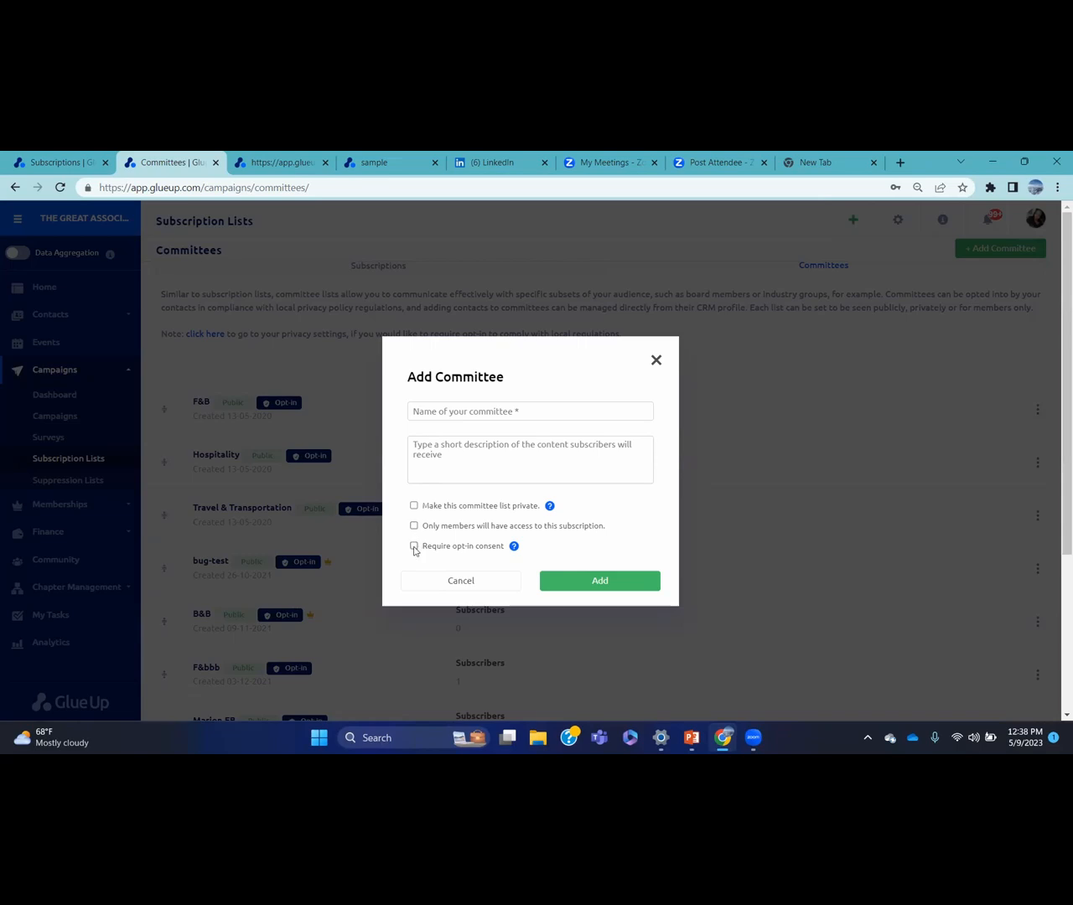
click(658, 364)
scroll(1018, 287, down, 3)
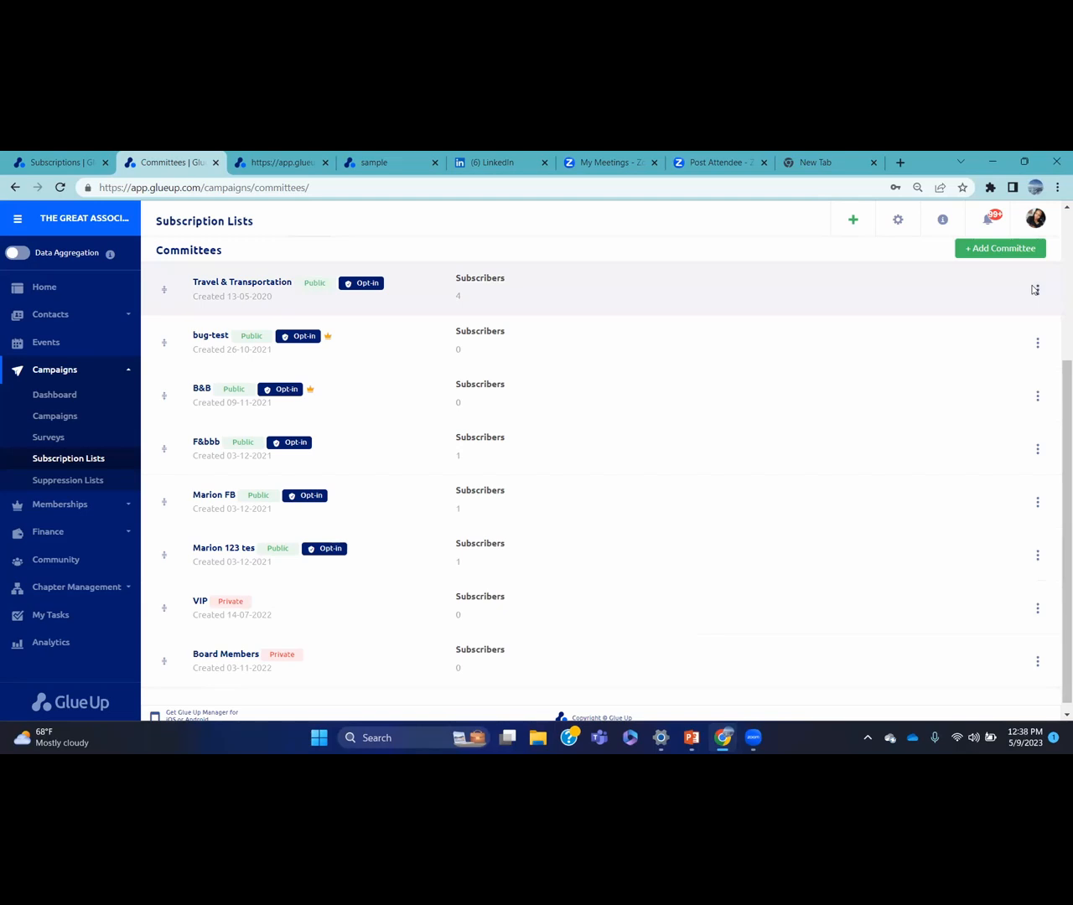
click(1038, 289)
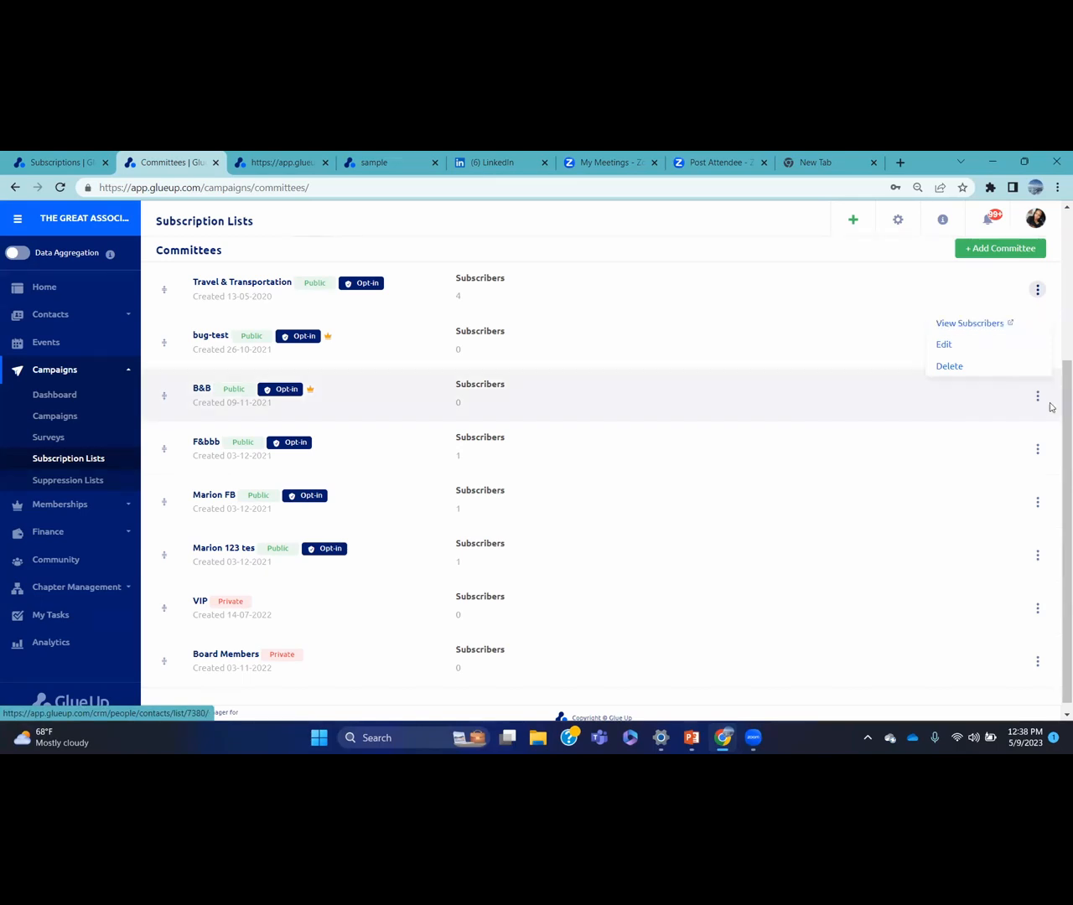
Switch from the organization's committee lists to the My Glue member area and look over its home feed.
drag(1055, 429, 1053, 280)
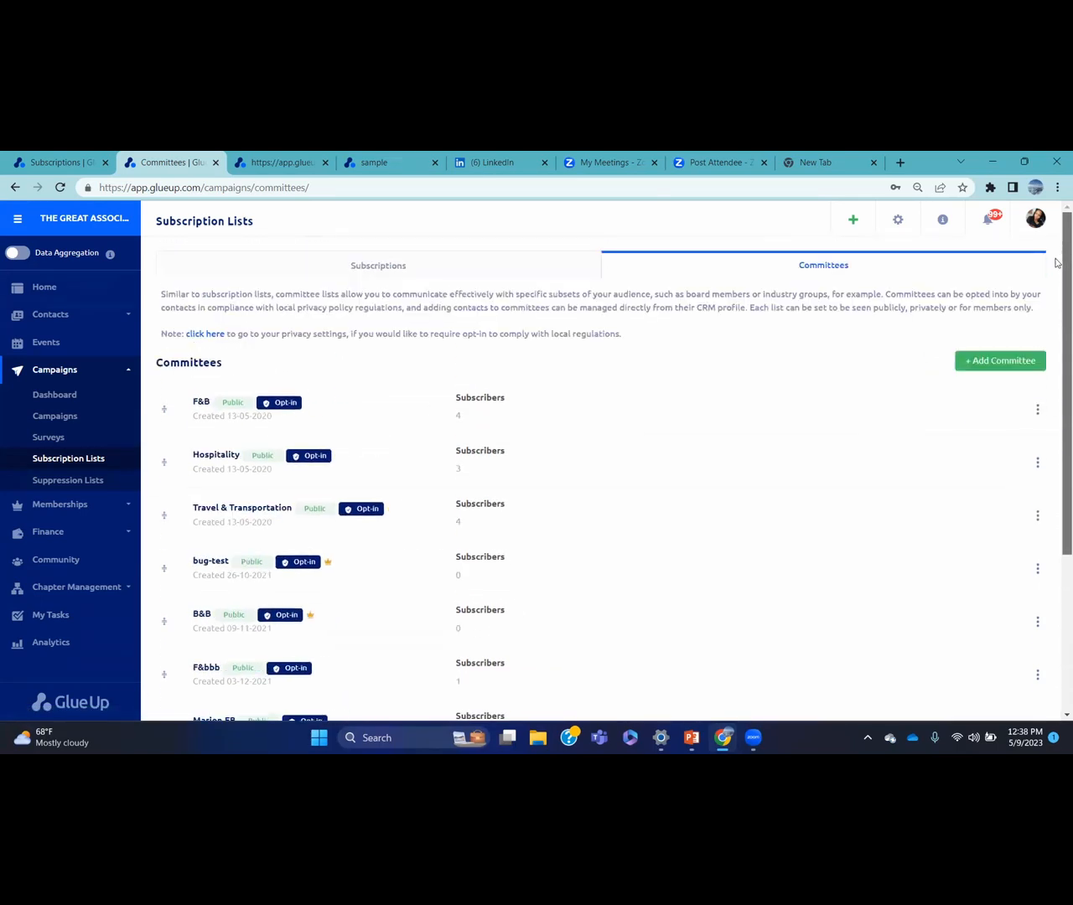
click(1030, 218)
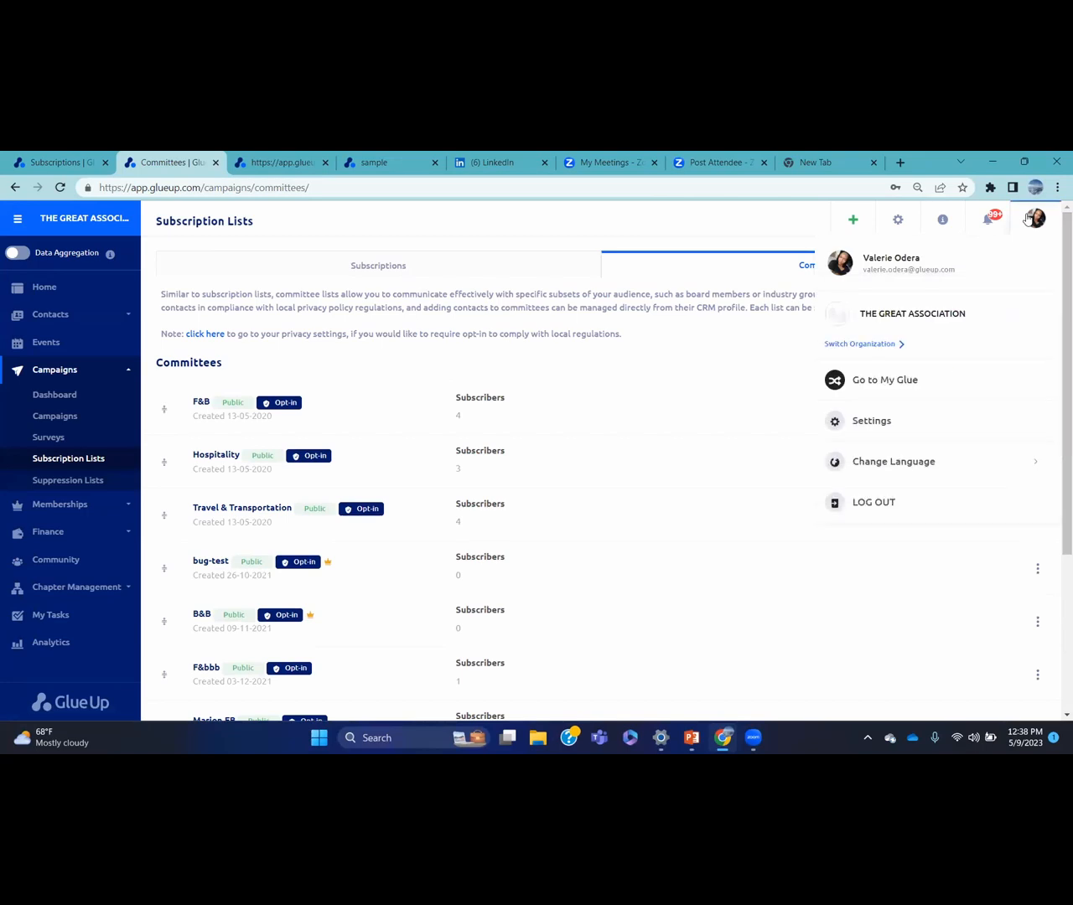
click(904, 376)
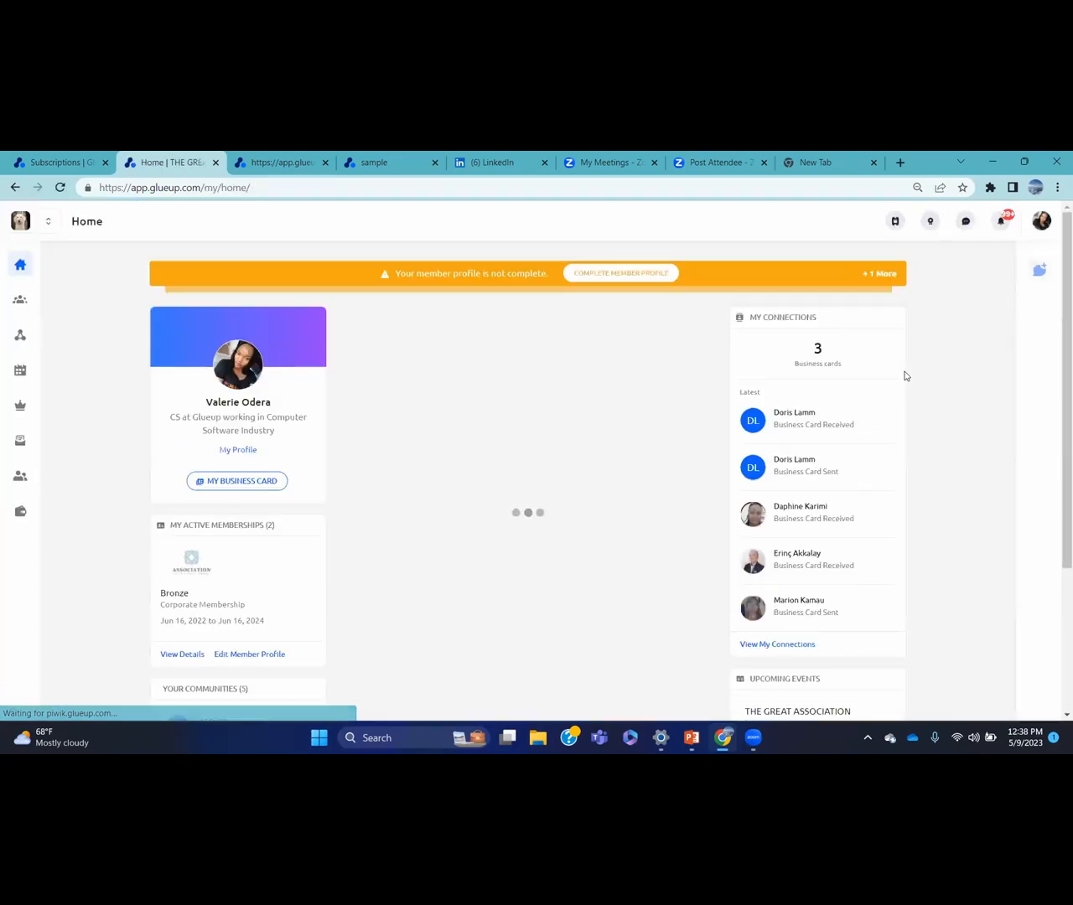
scroll(462, 321, down, 1)
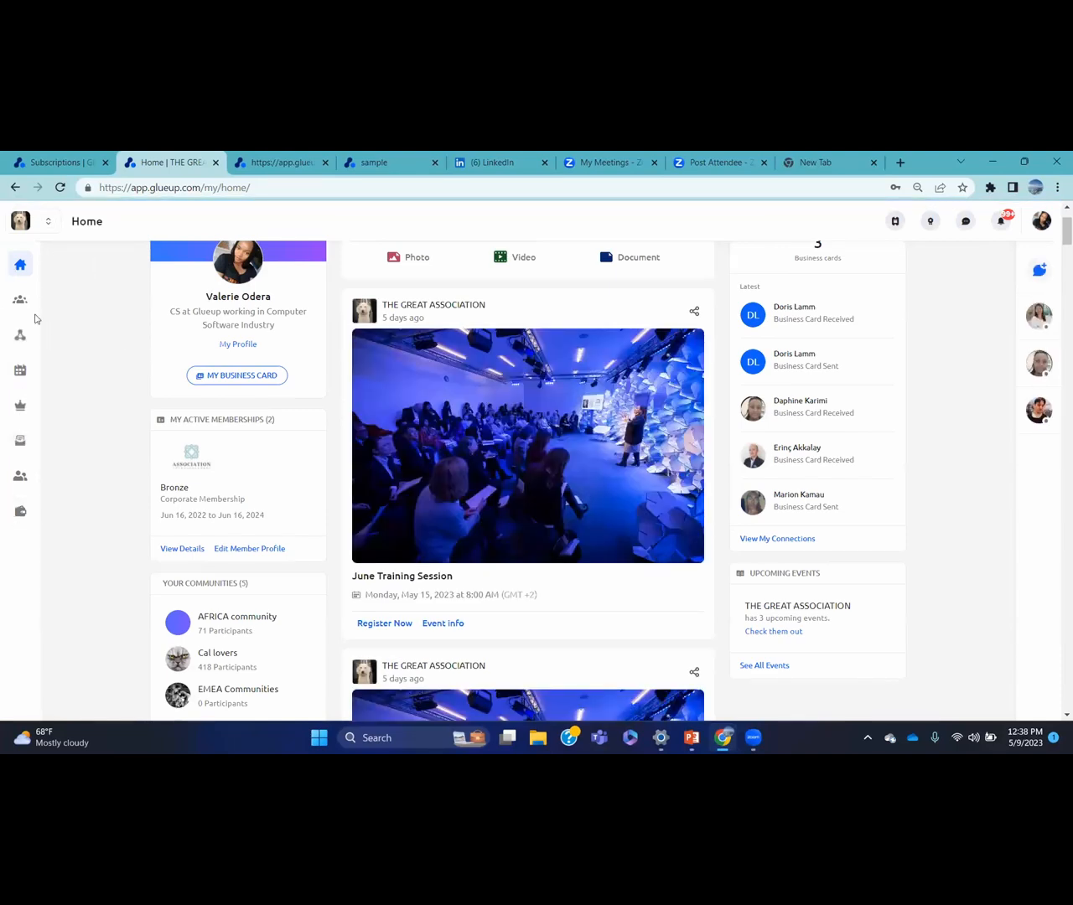
Open the member's own subscriptions and subscribe to the Annual Newsletter.
click(20, 441)
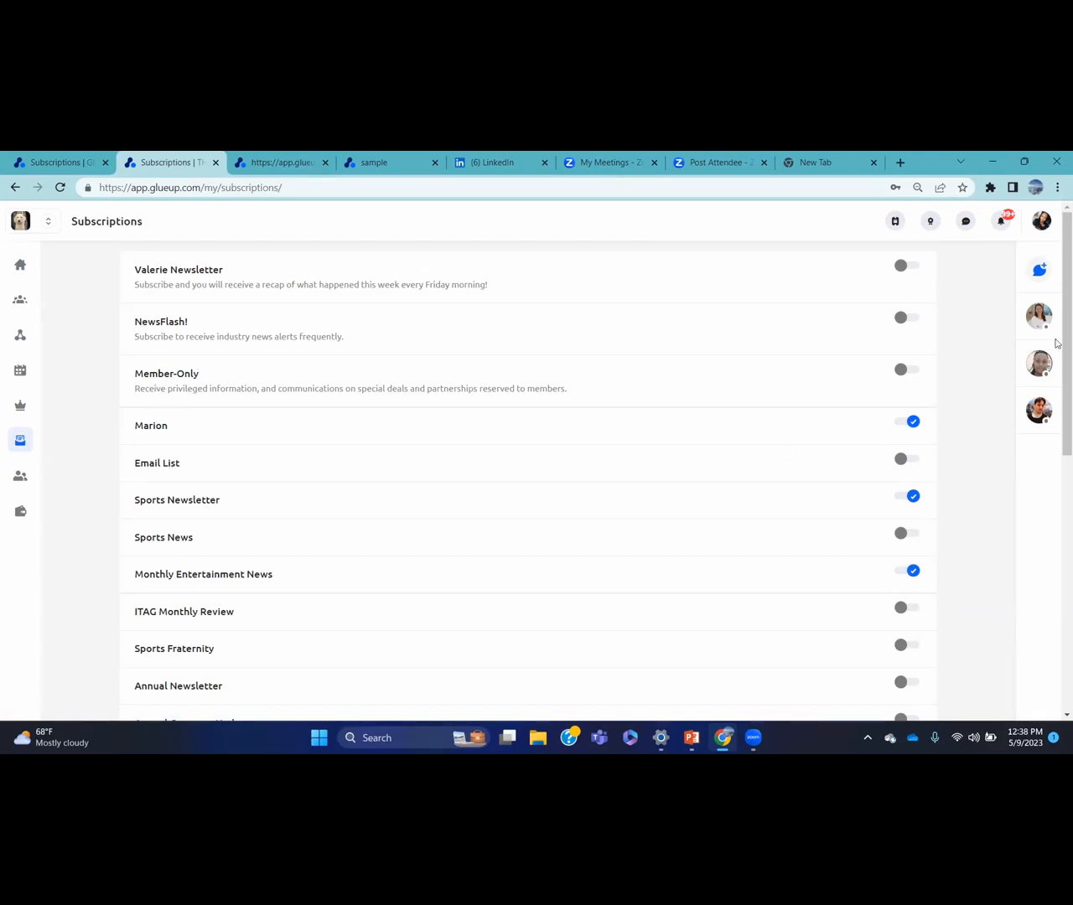
drag(1056, 341, 1055, 455)
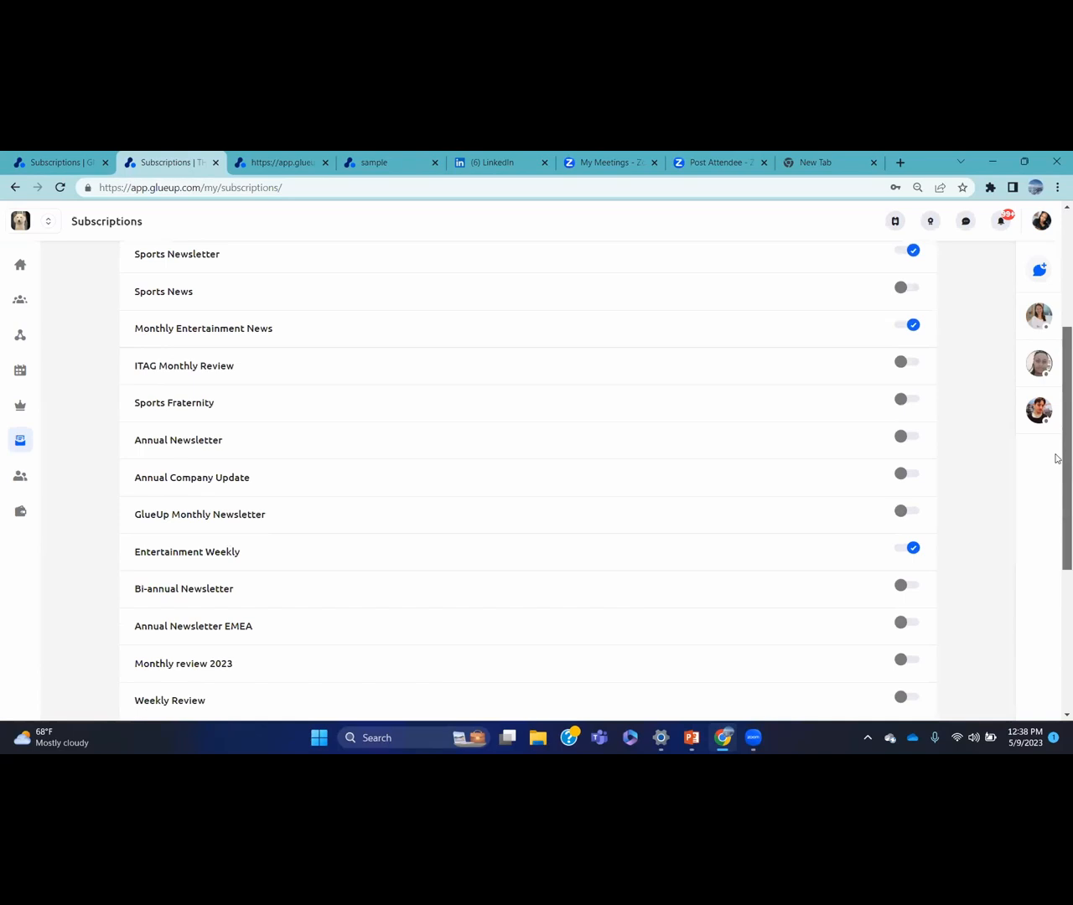
click(902, 437)
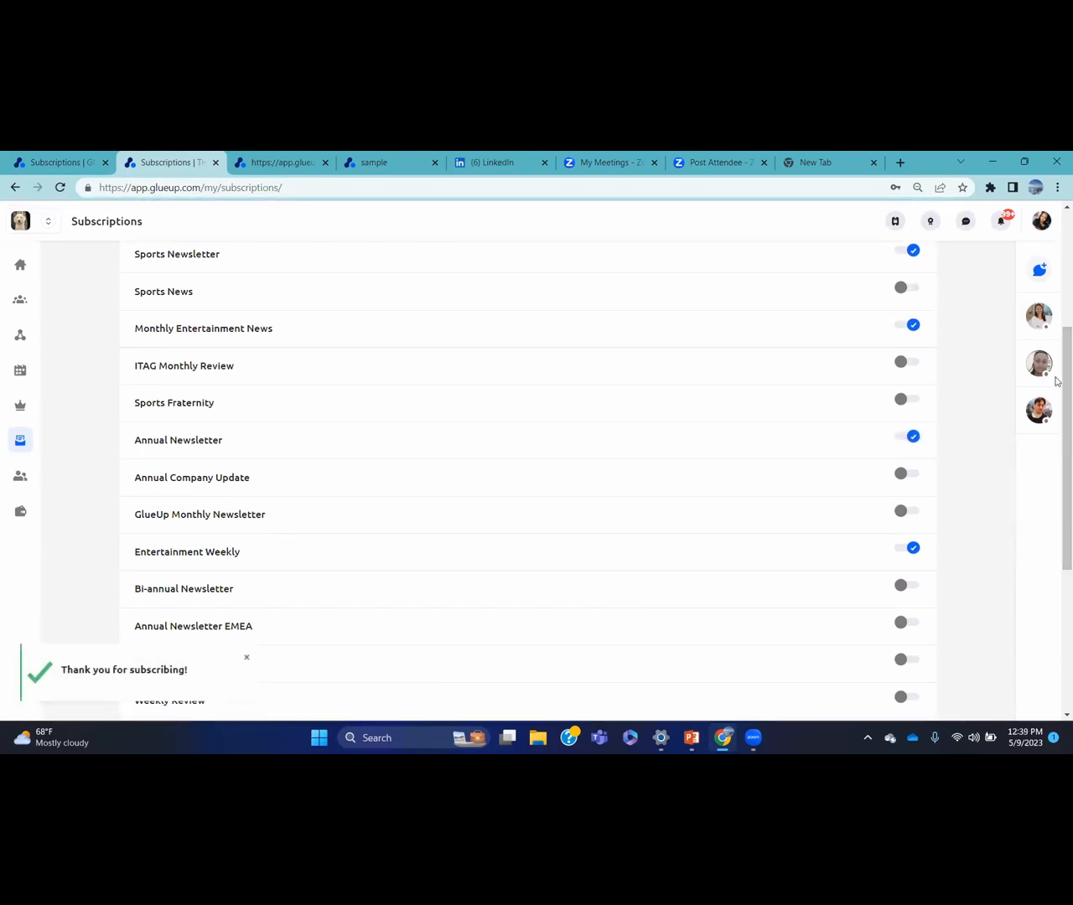
Check the reasons offered for unsubscribing from all email lists, and close the verification without unsubscribing.
drag(1054, 376, 1055, 548)
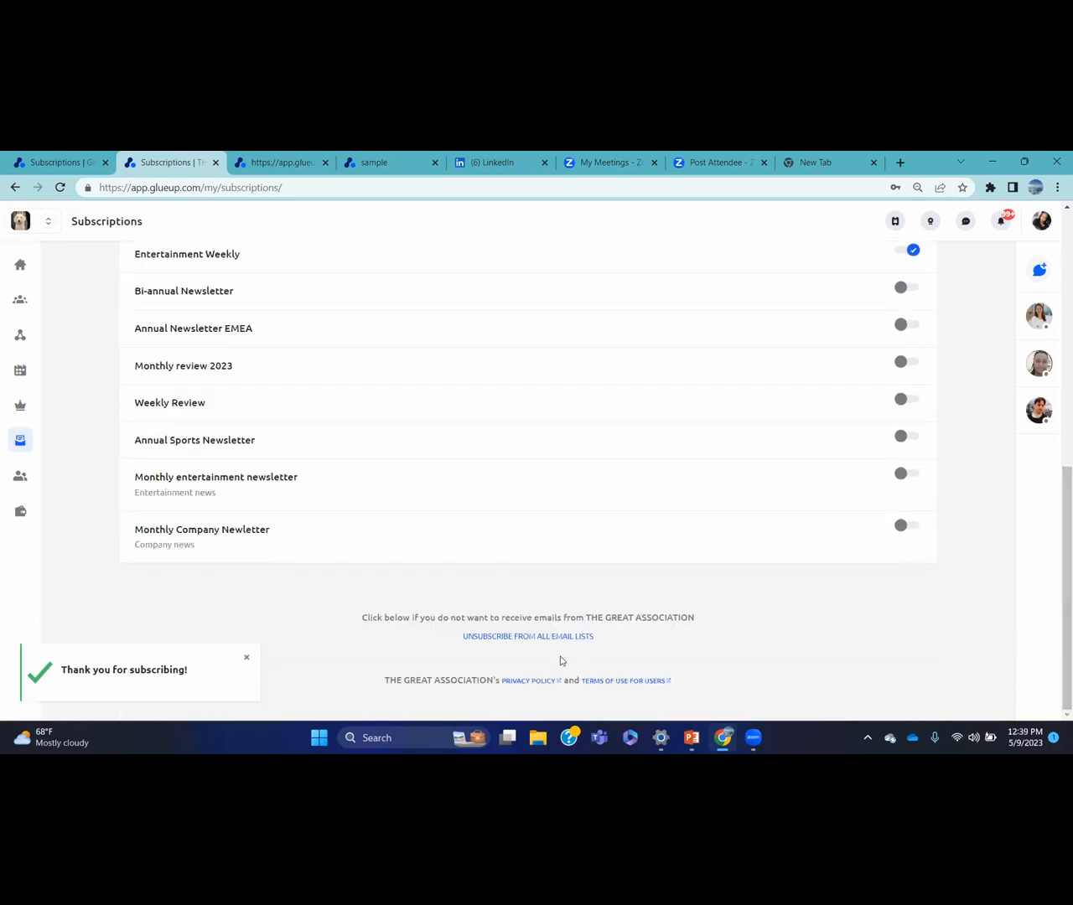
click(531, 637)
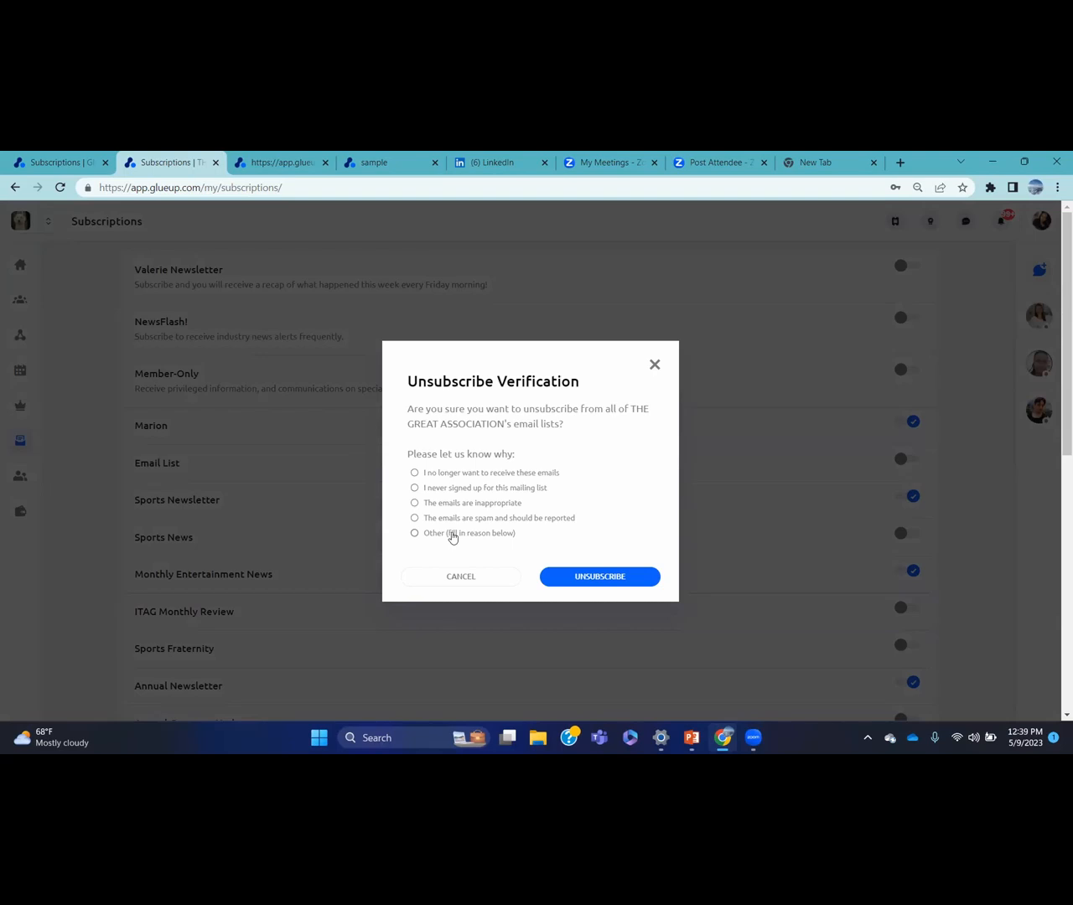
click(656, 366)
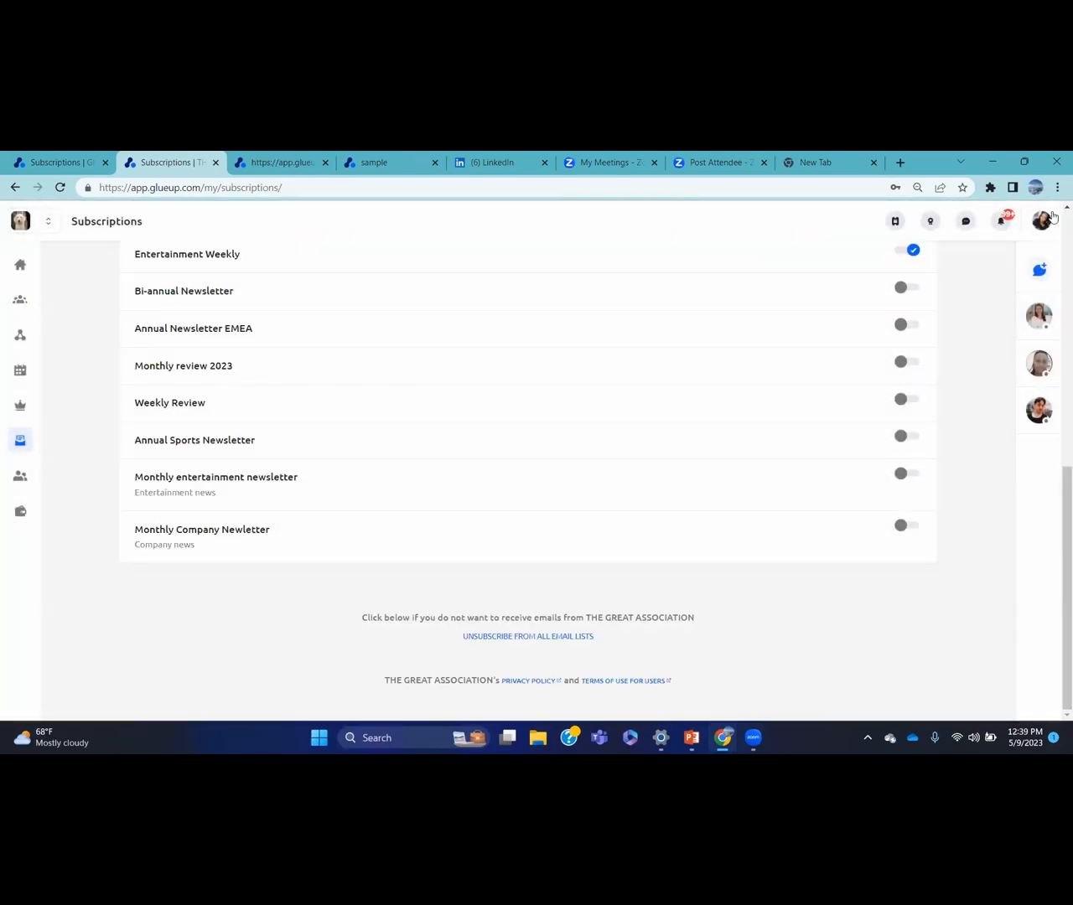
Return to the organization dashboard and open the campaign suppression lists at the bounced contacts.
click(1042, 220)
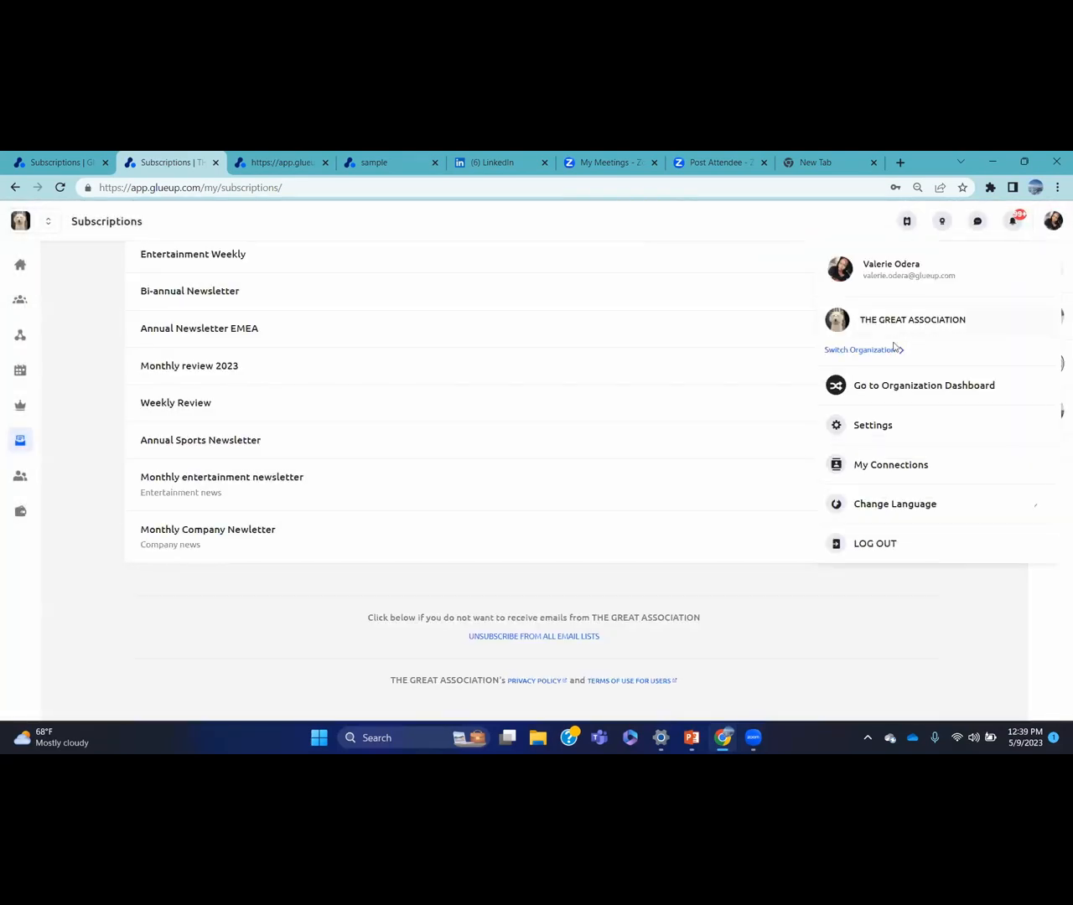
click(896, 385)
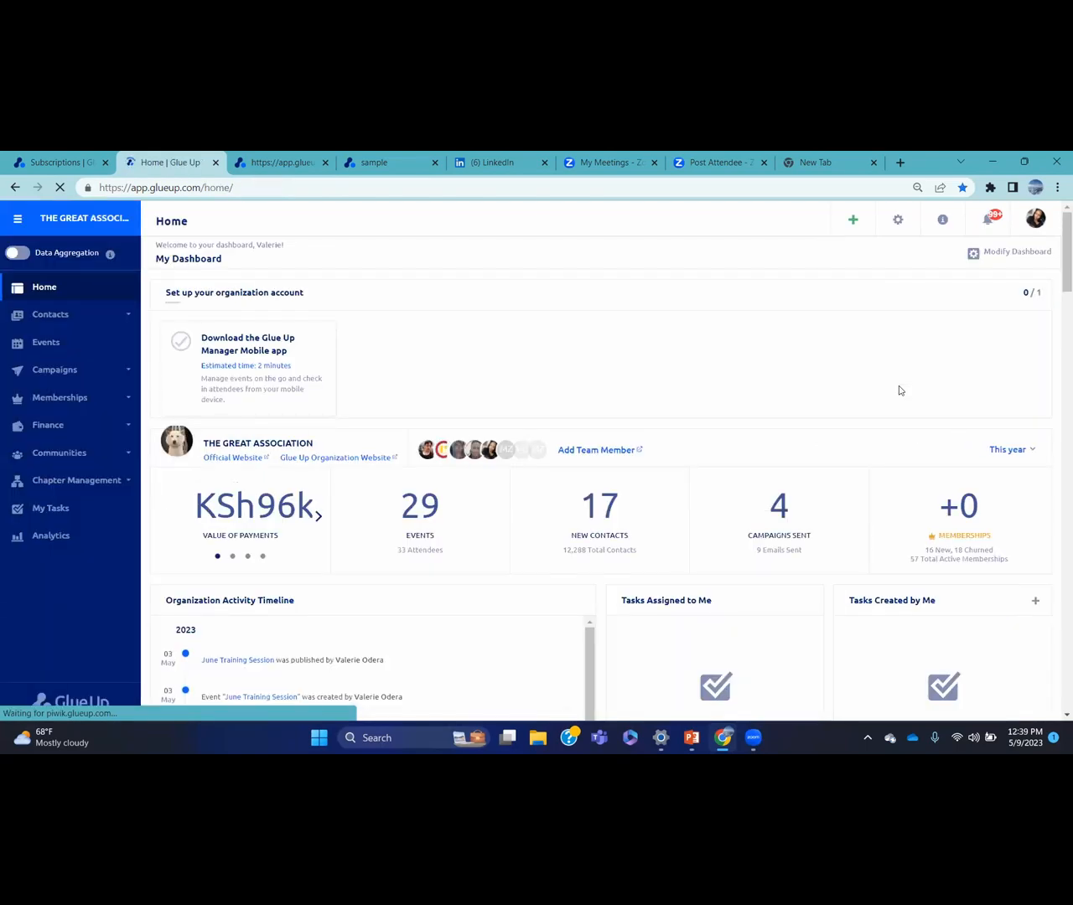
click(127, 372)
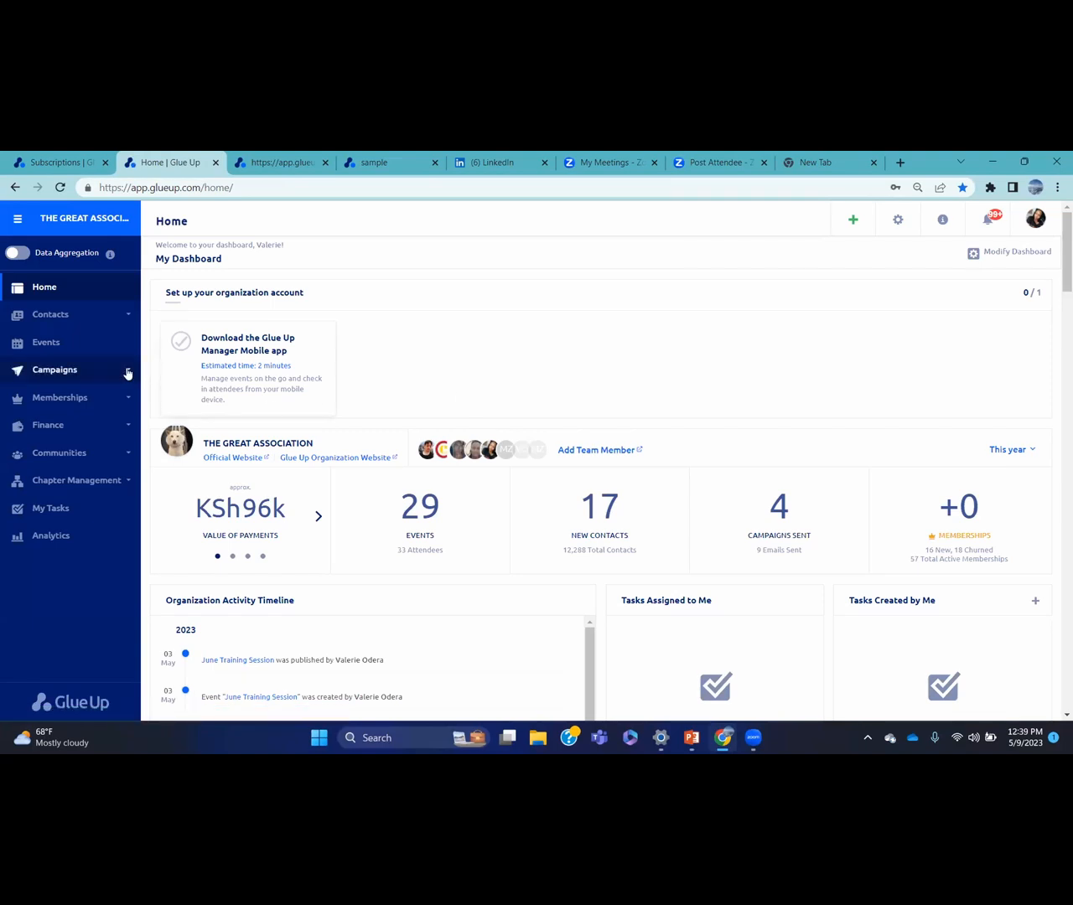
click(103, 485)
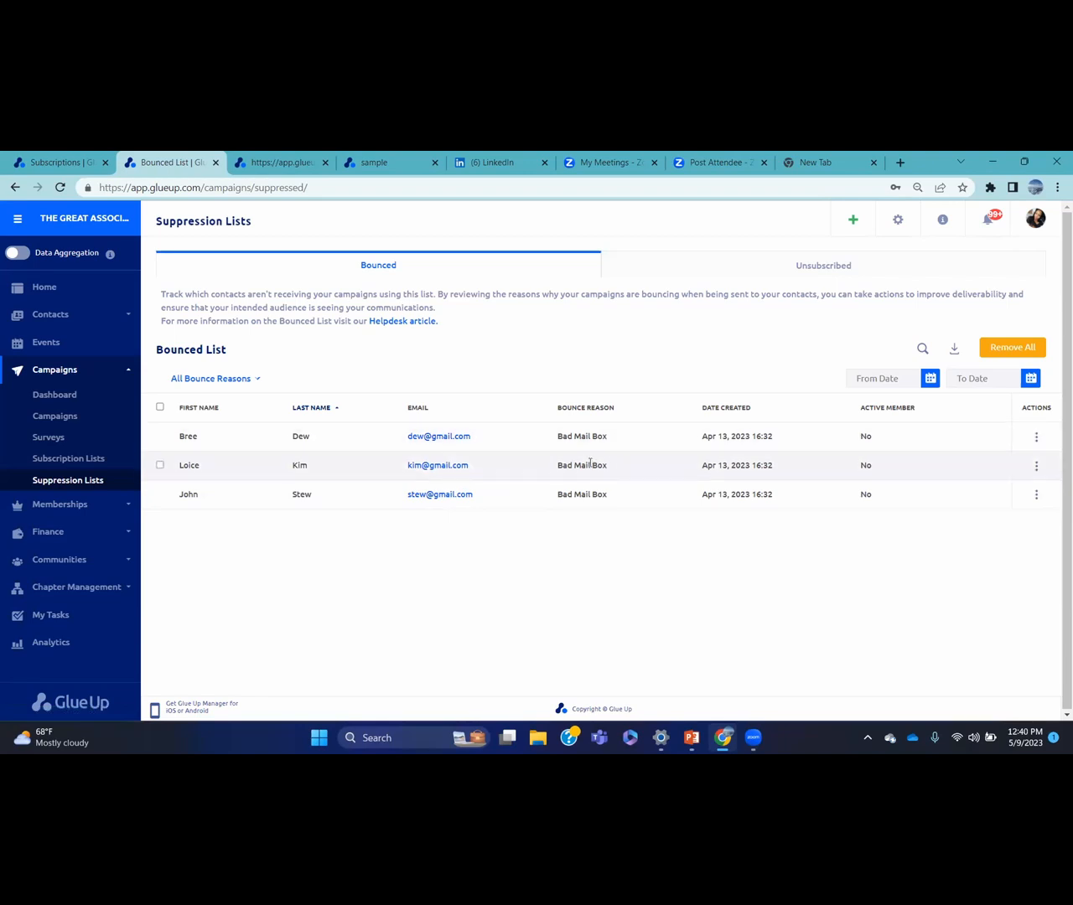
Review the bounce reasons available for filtering the Bounced List, and check the Quick Help topics and contact option.
click(254, 379)
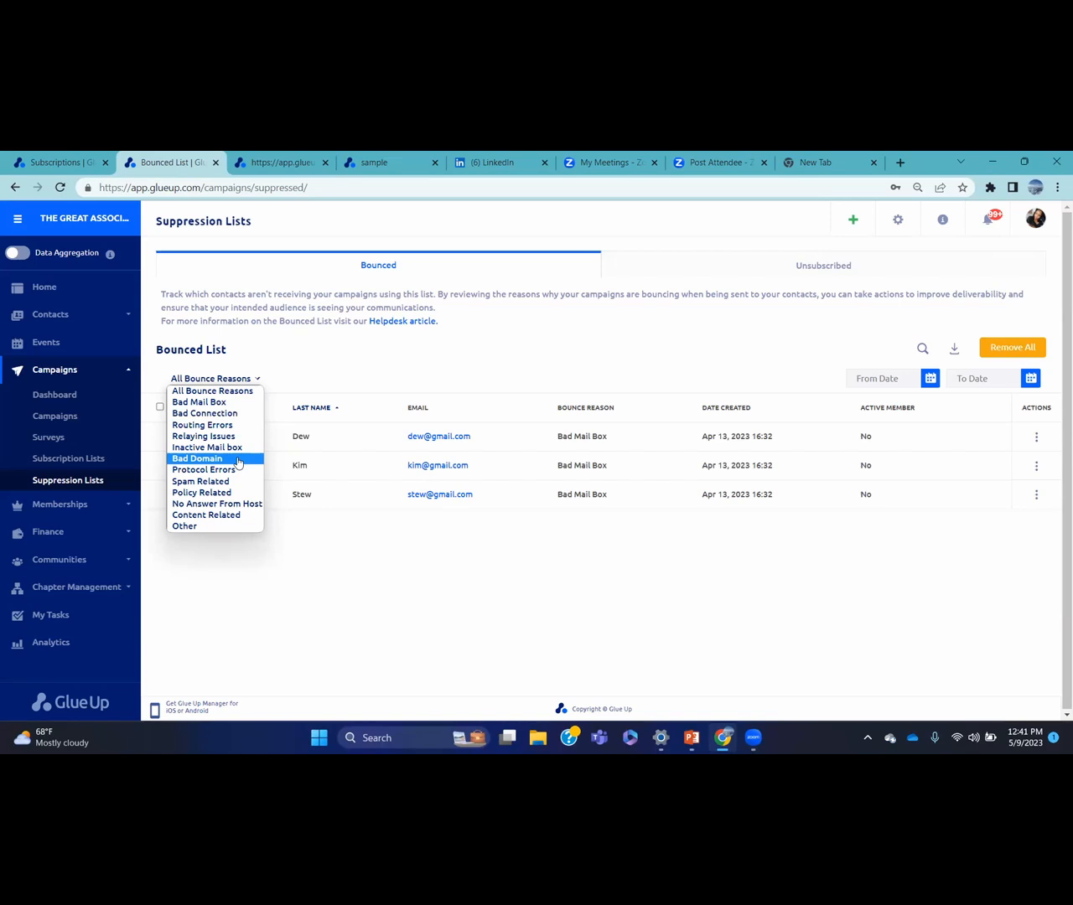
click(331, 372)
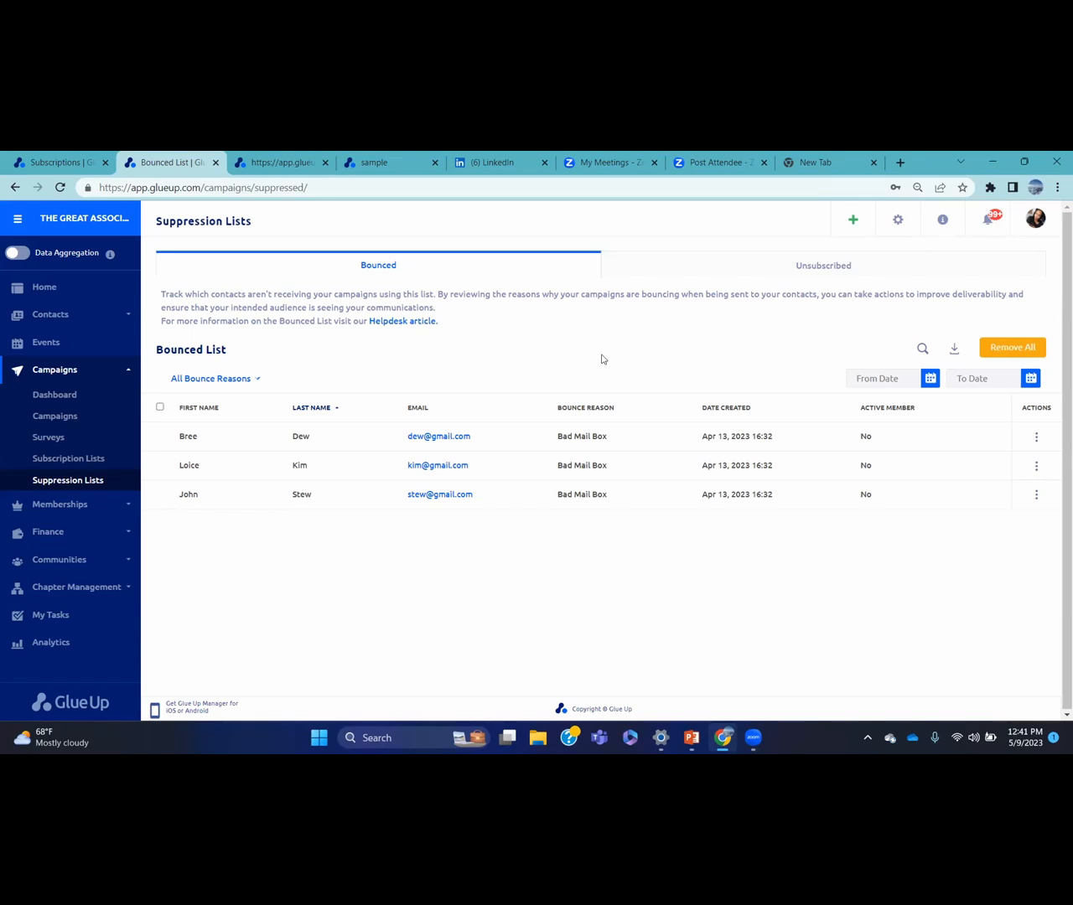
click(941, 223)
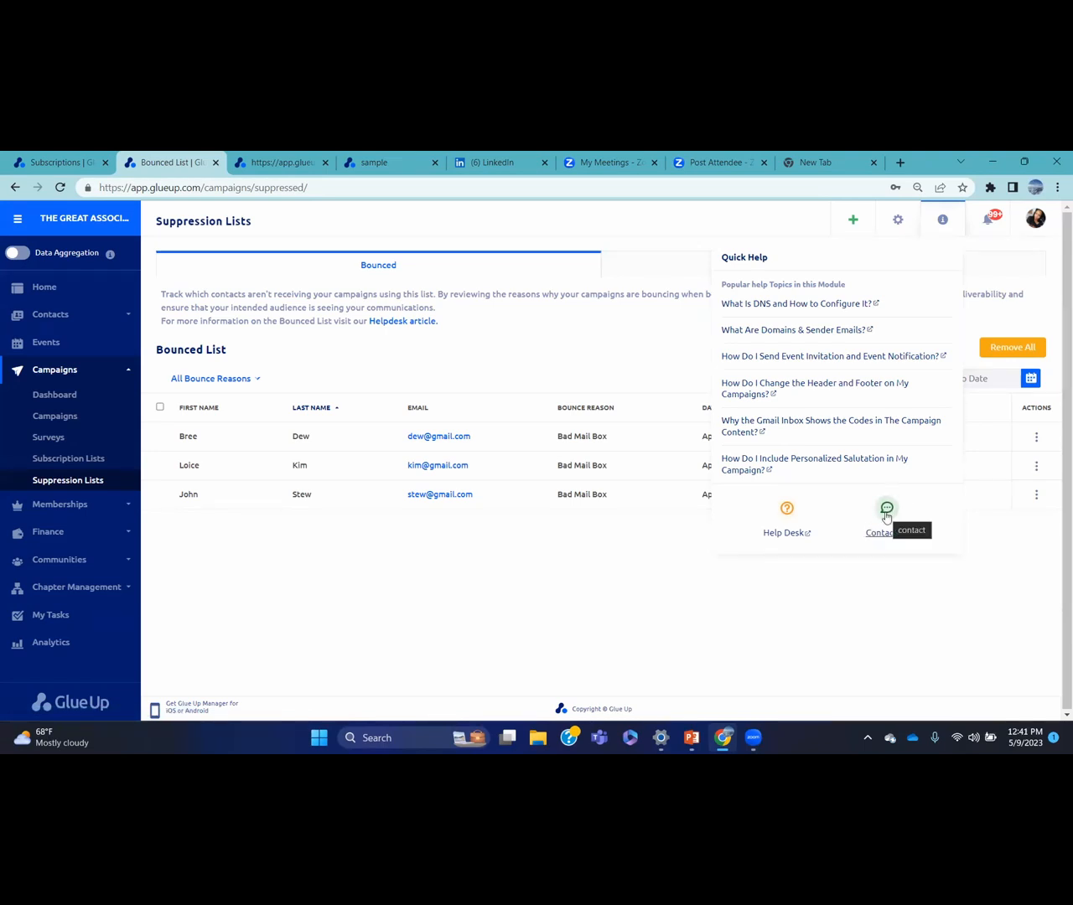
click(589, 327)
View the unsubscribed emails list and review the unsubscribe reasons available for filtering it.
click(730, 269)
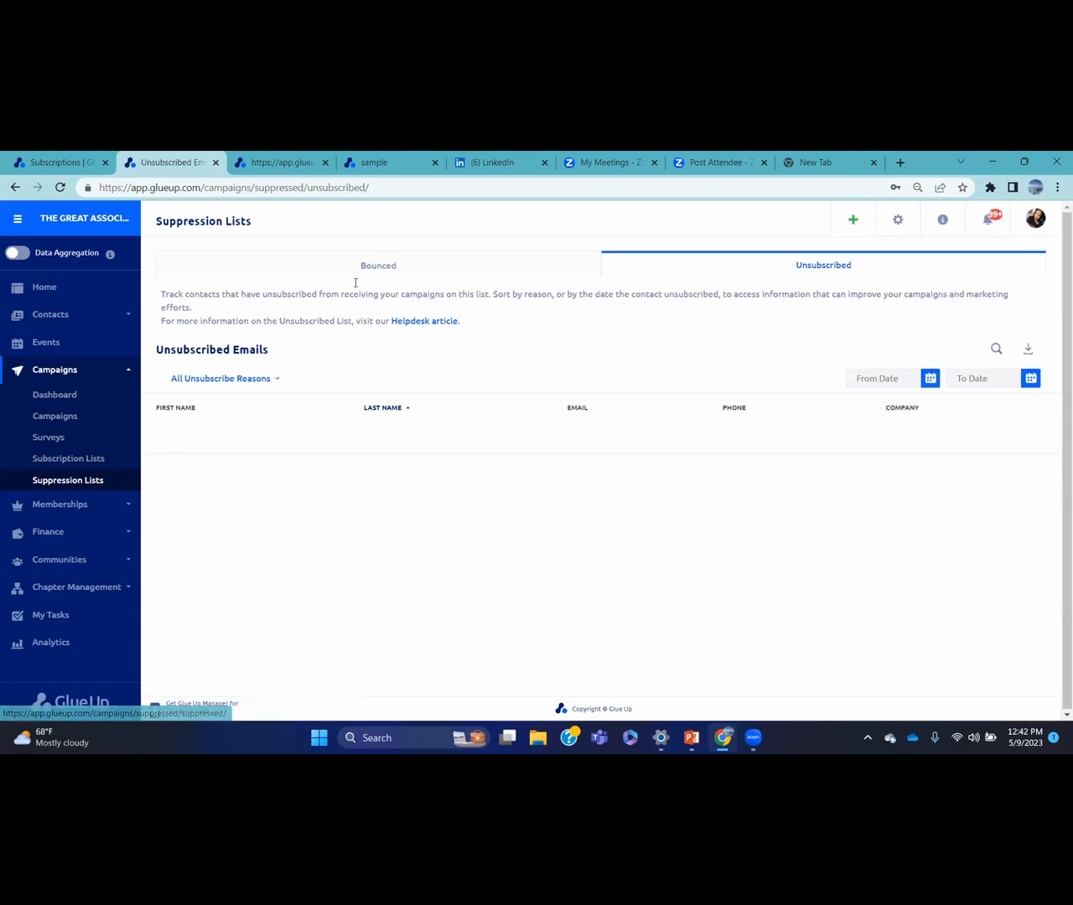
click(275, 382)
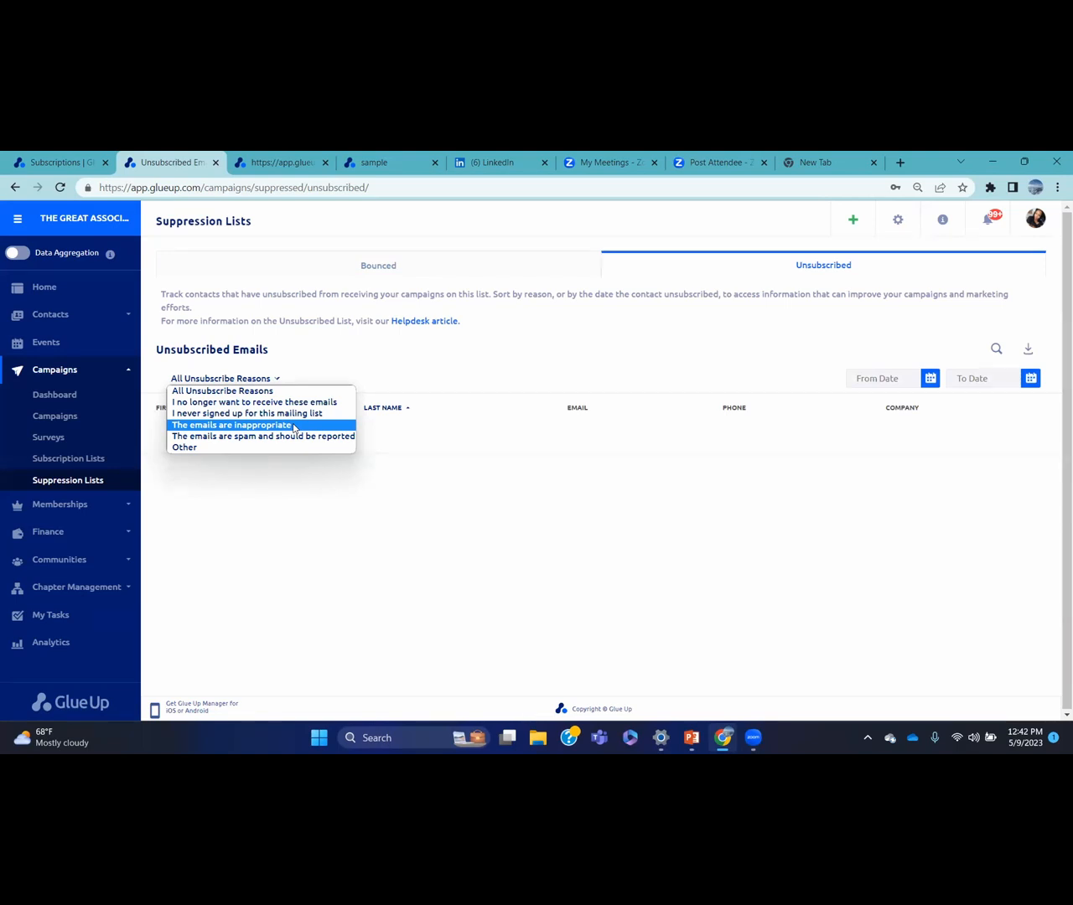
click(457, 349)
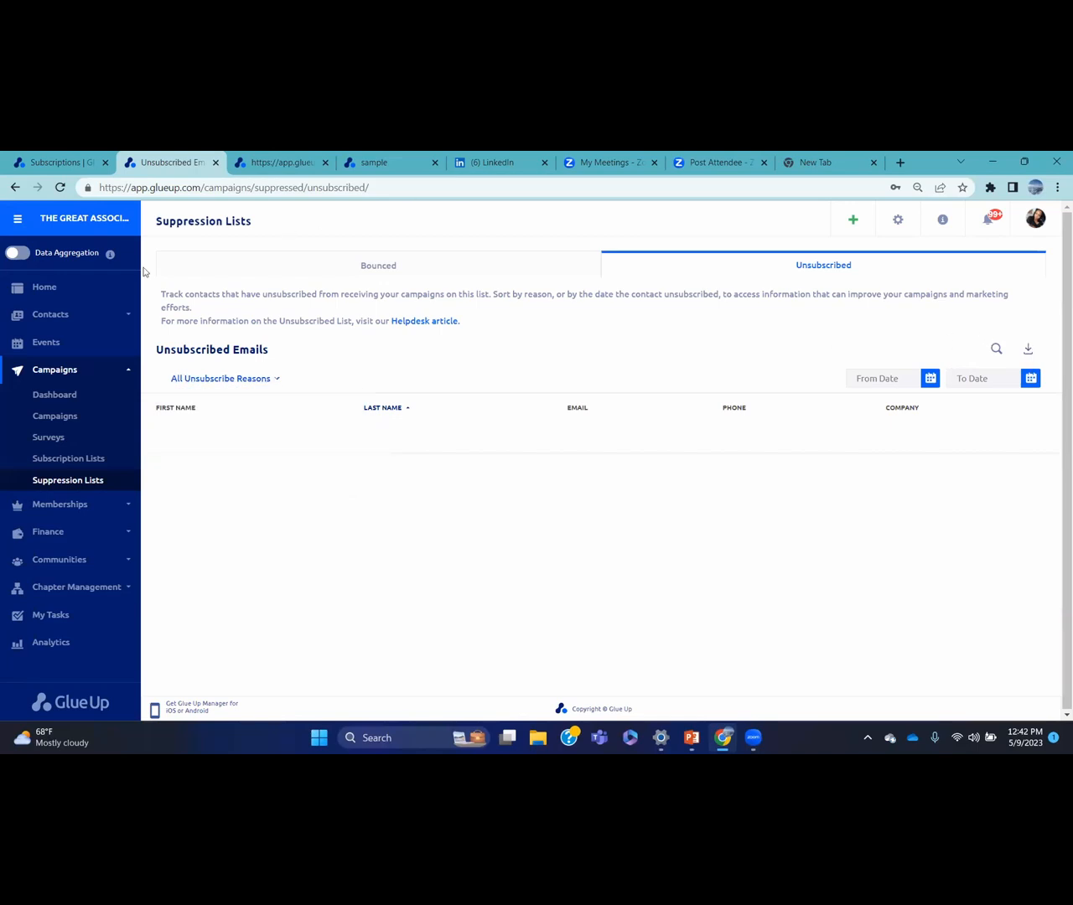
click(121, 315)
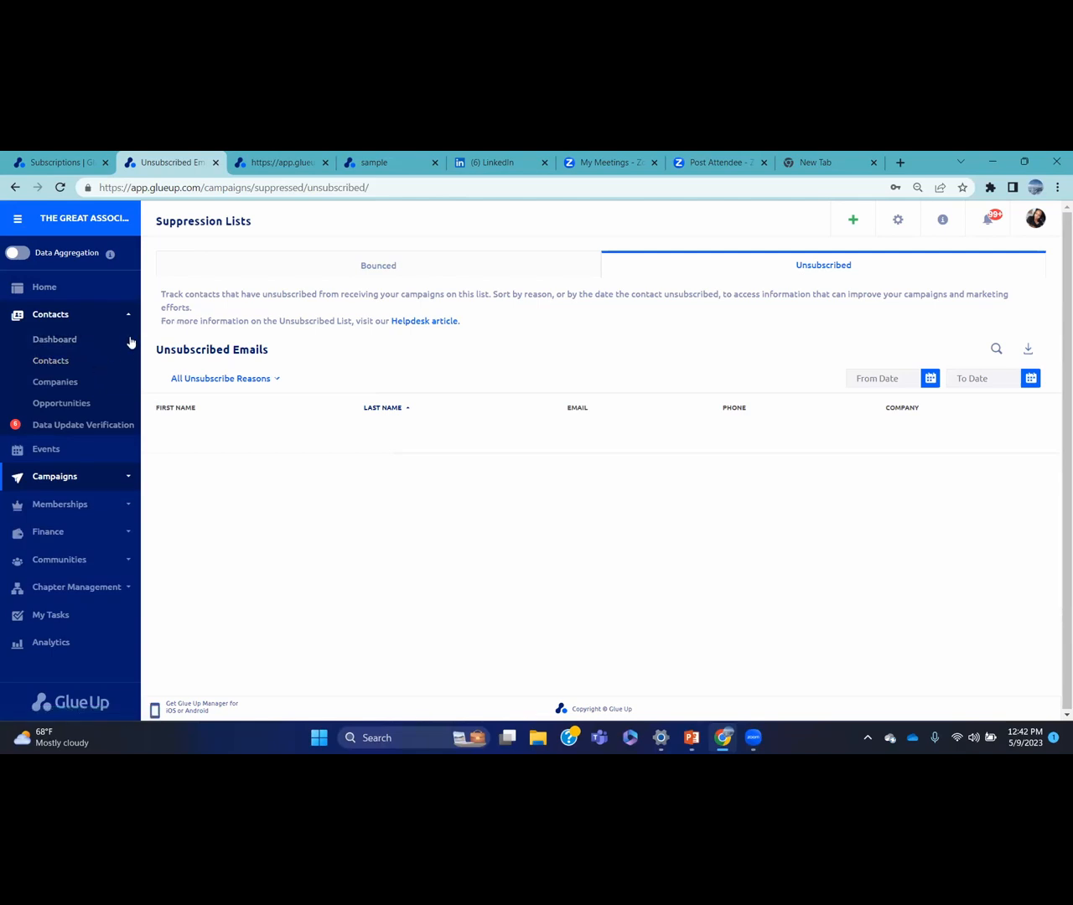
click(129, 318)
click(130, 367)
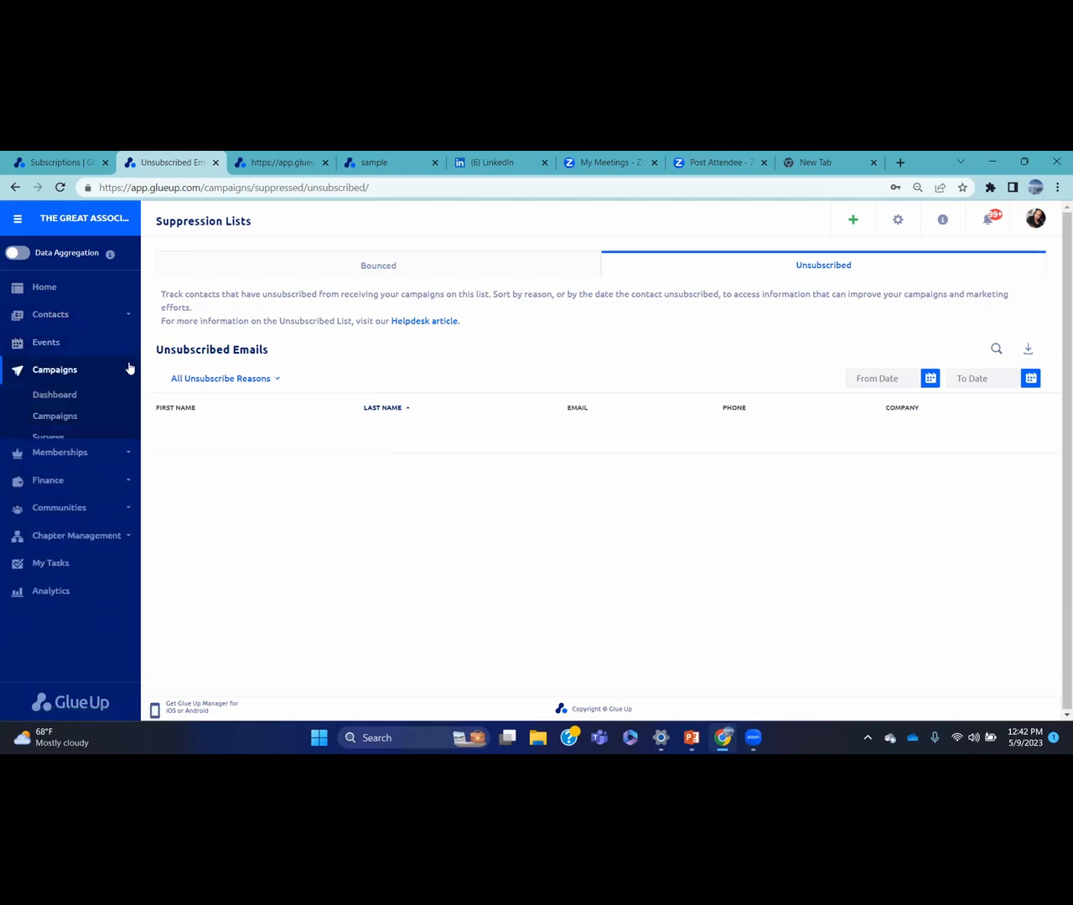